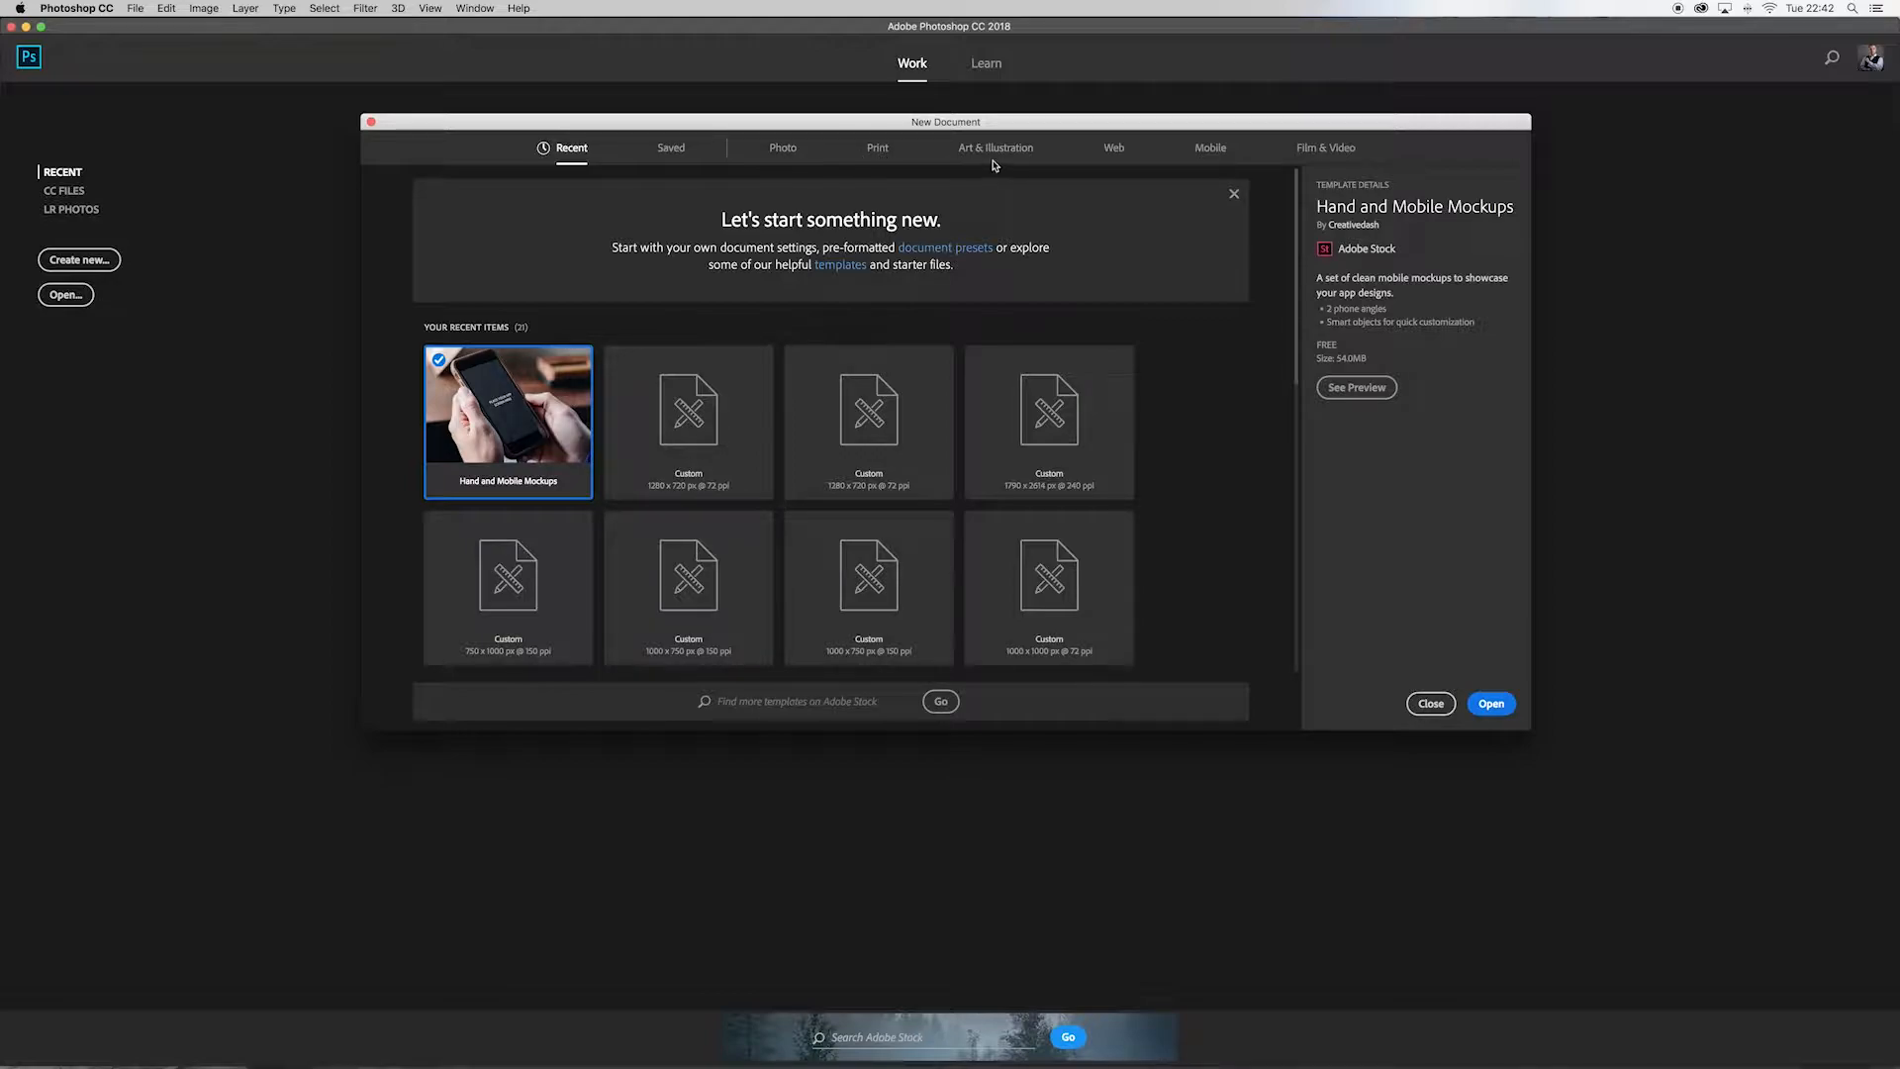
# Step: Browse the new-document templates in the Photo, Print and Mobile categories
pyautogui.click(783, 150)
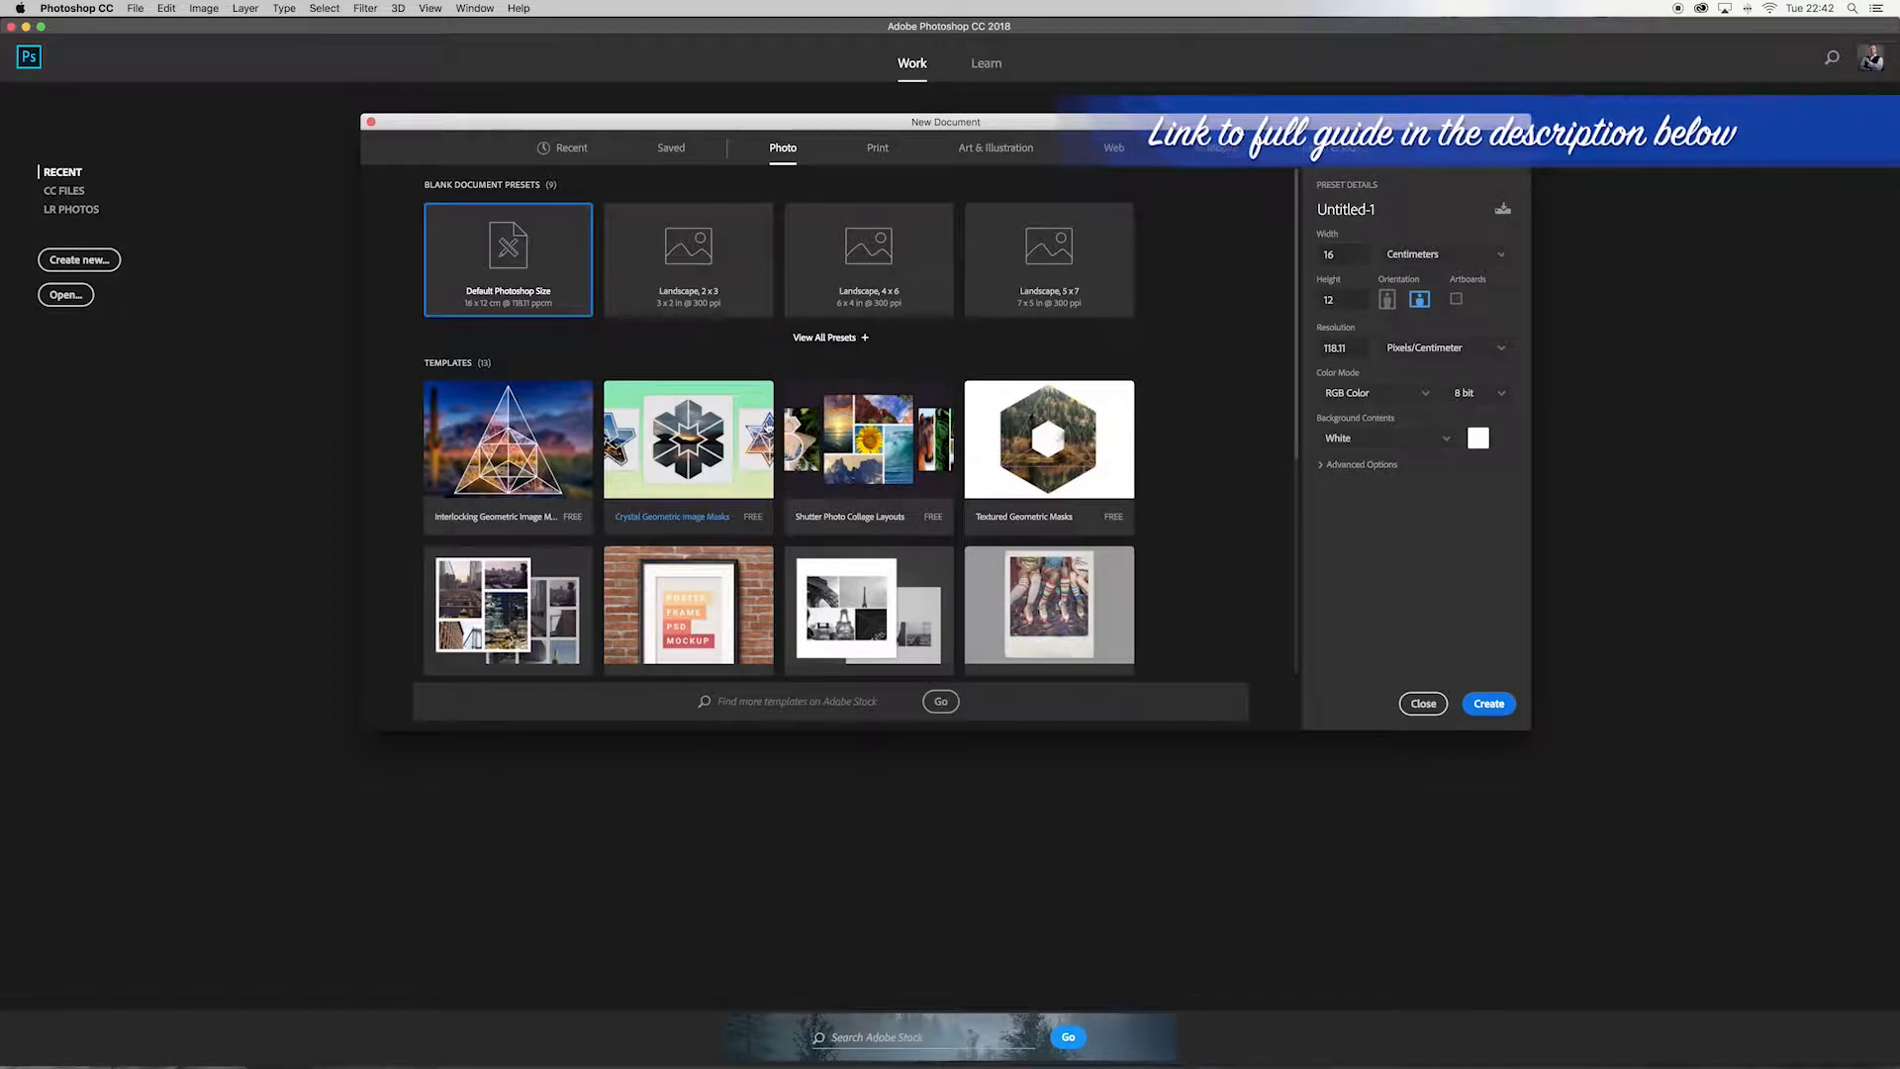
pyautogui.scroll(-3, 768, 427)
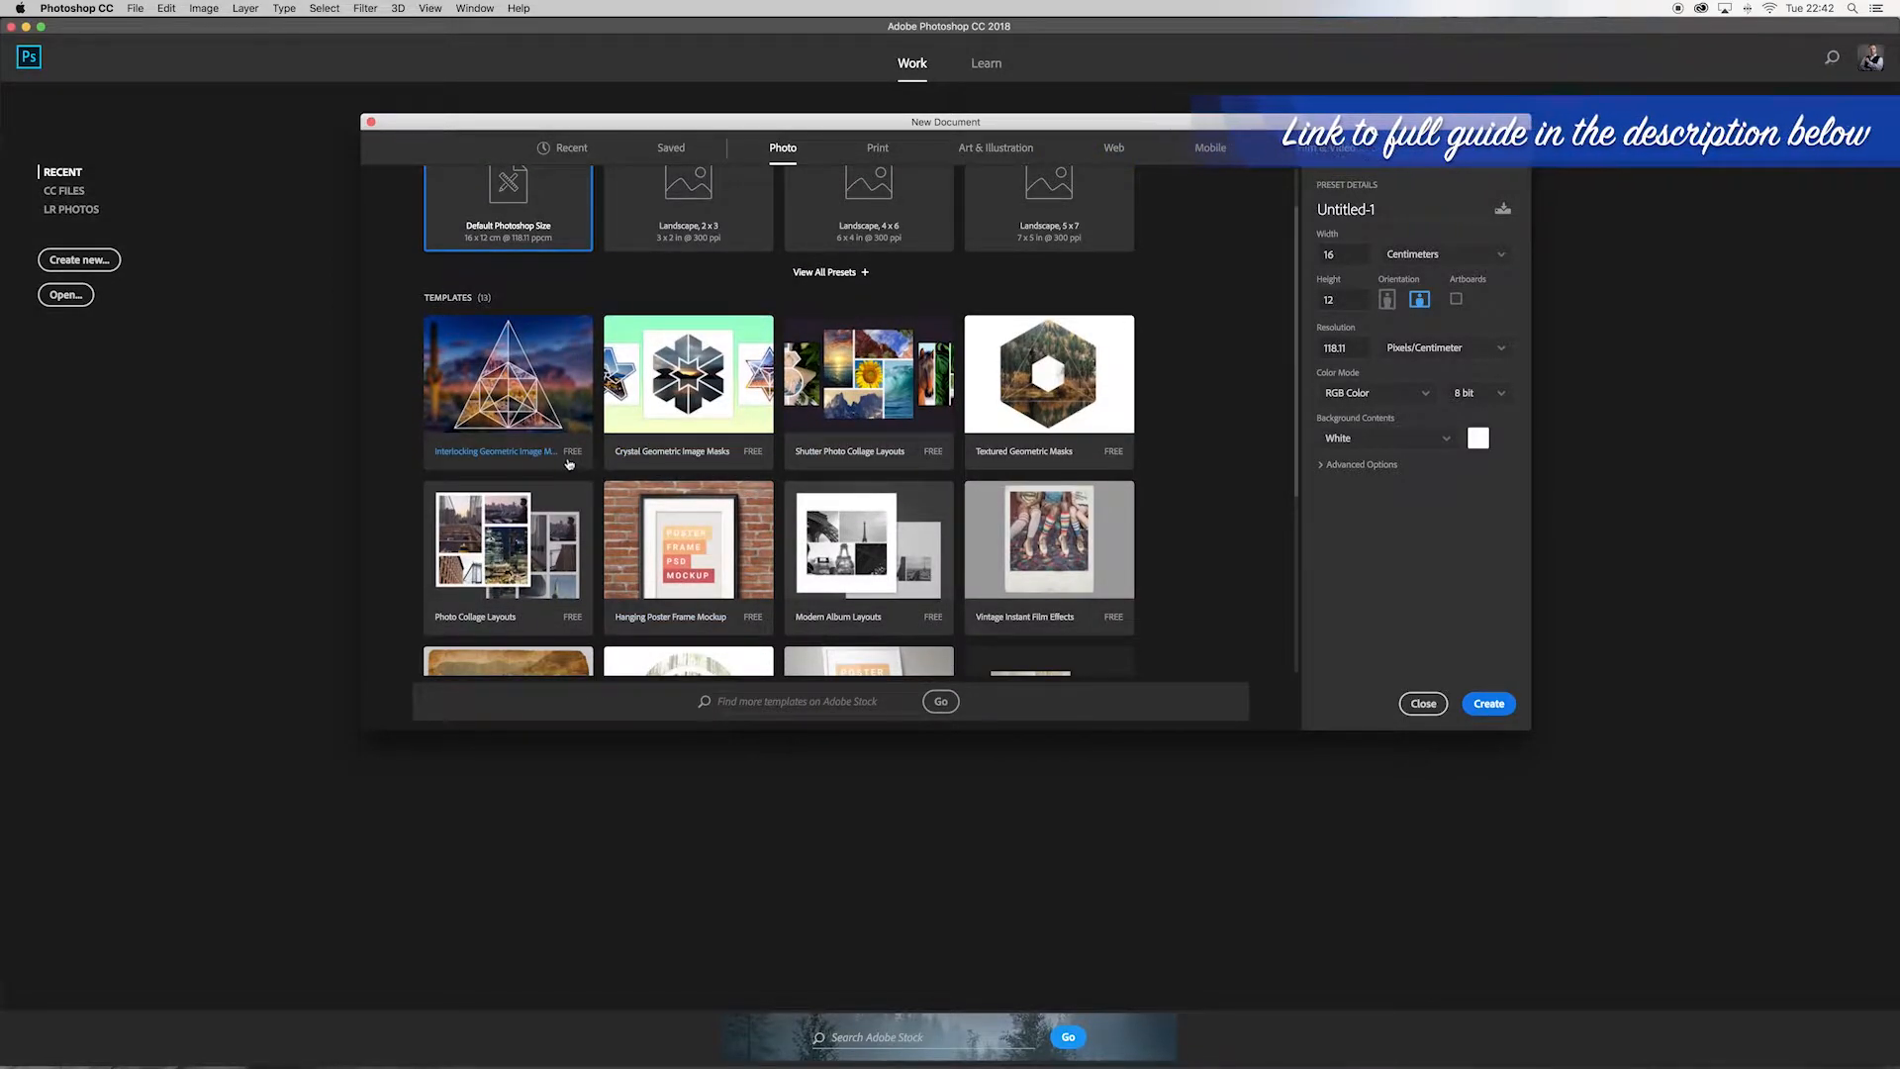
pyautogui.scroll(-5, 929, 502)
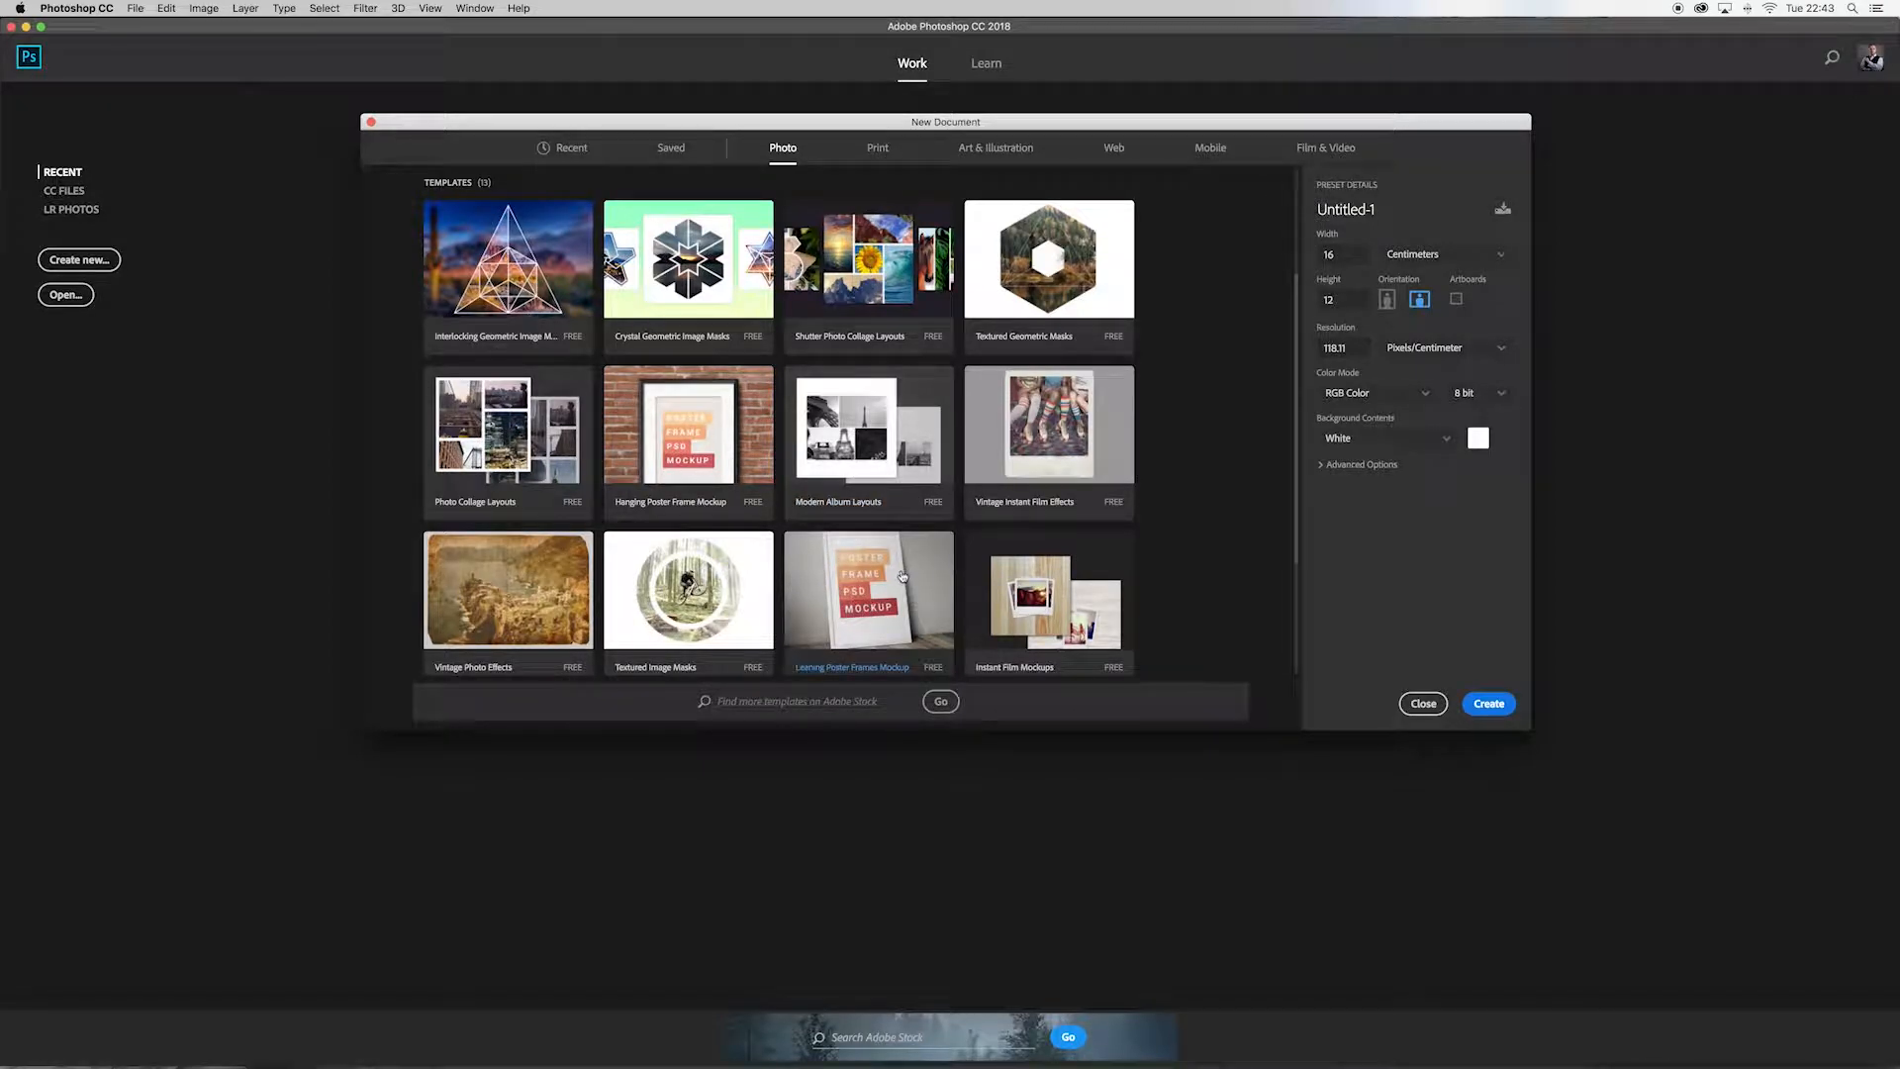
pyautogui.scroll(-1, 881, 578)
pyautogui.scroll(-1, 882, 578)
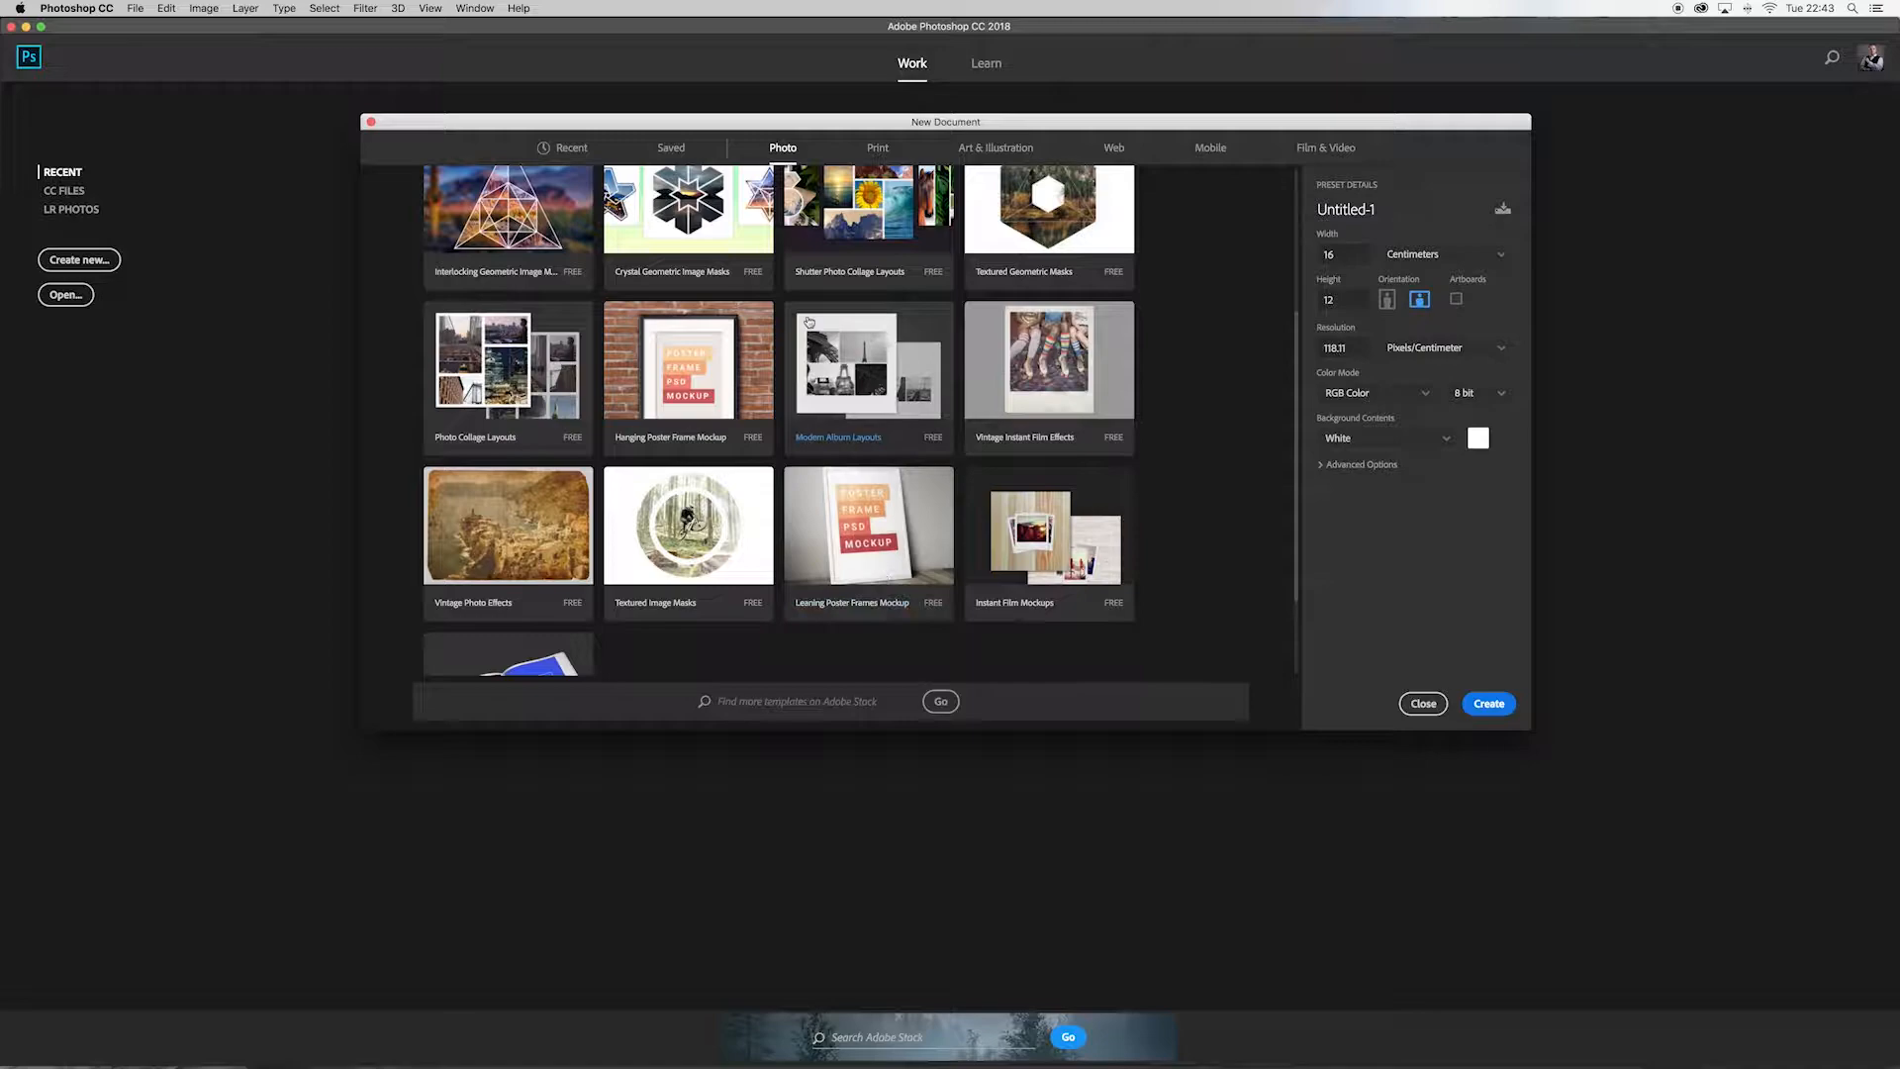
pyautogui.scroll(-3, 883, 550)
pyautogui.scroll(5, 887, 545)
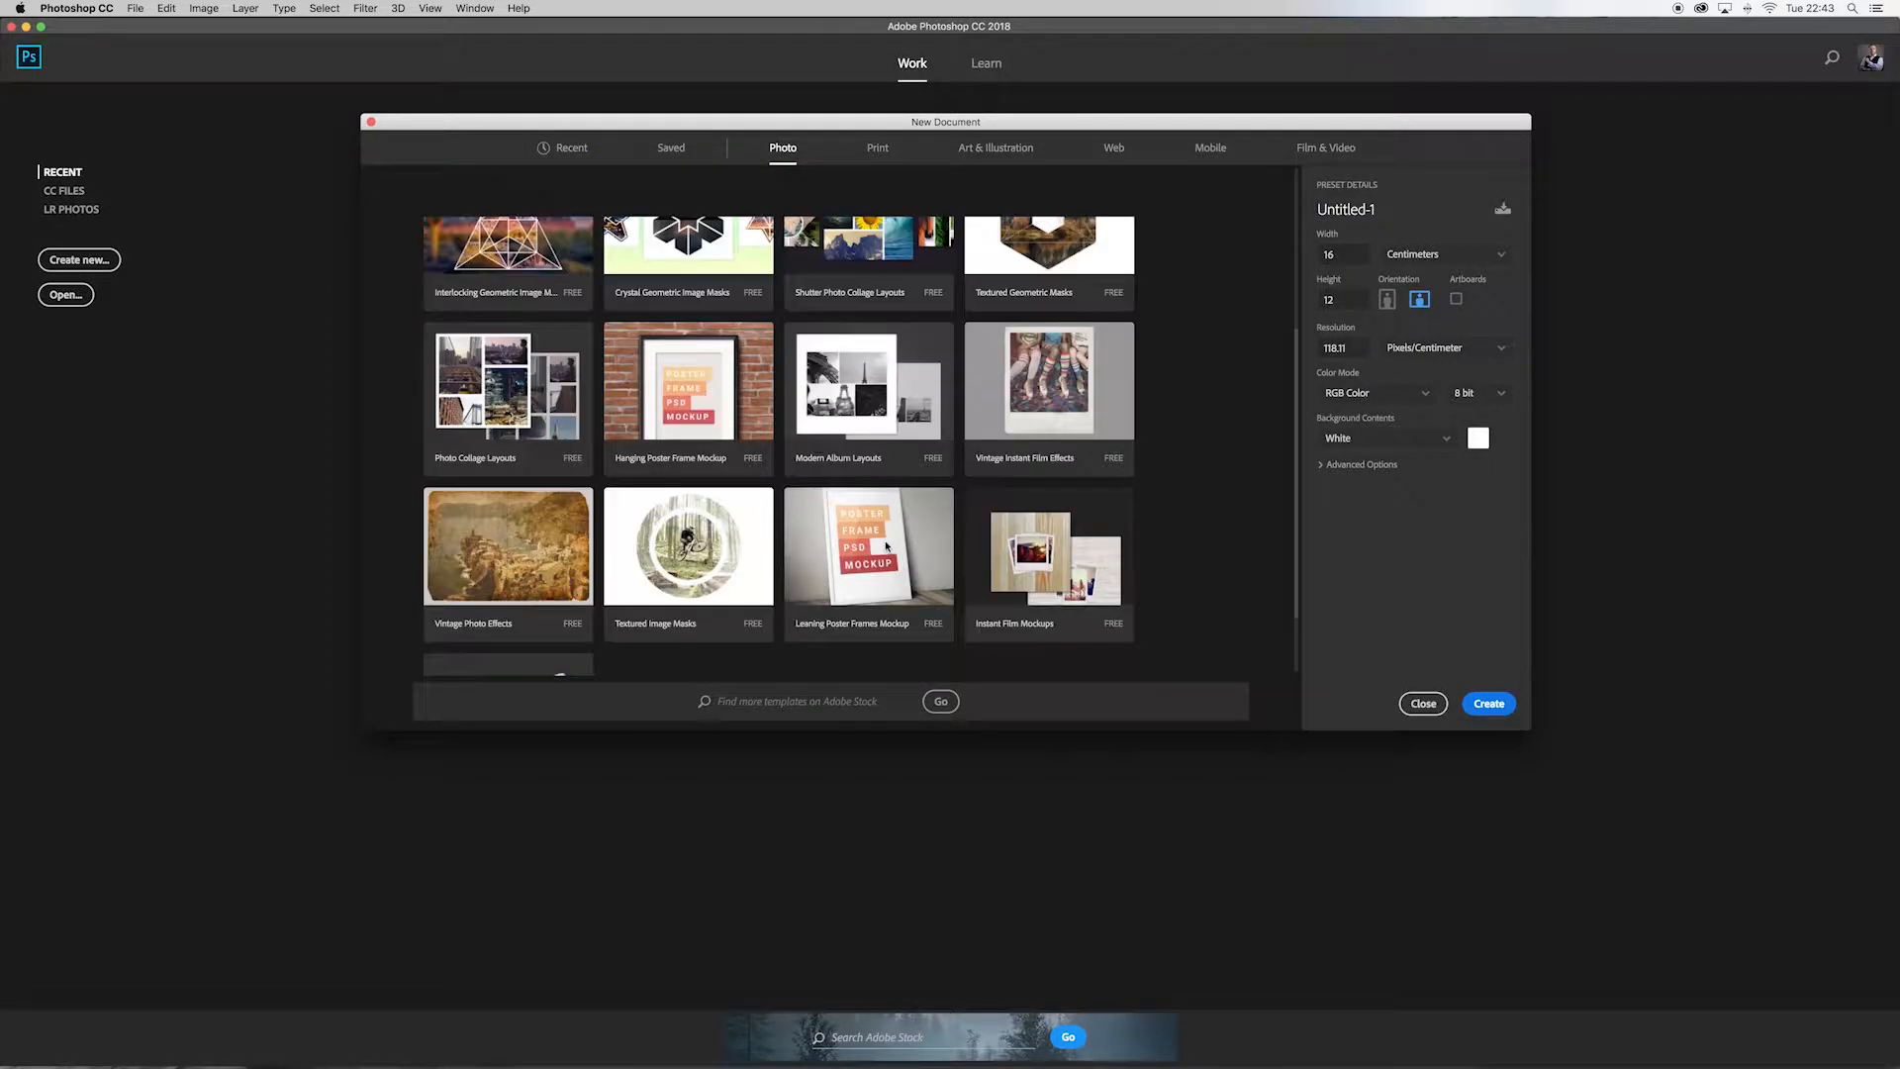
pyautogui.scroll(2, 1024, 297)
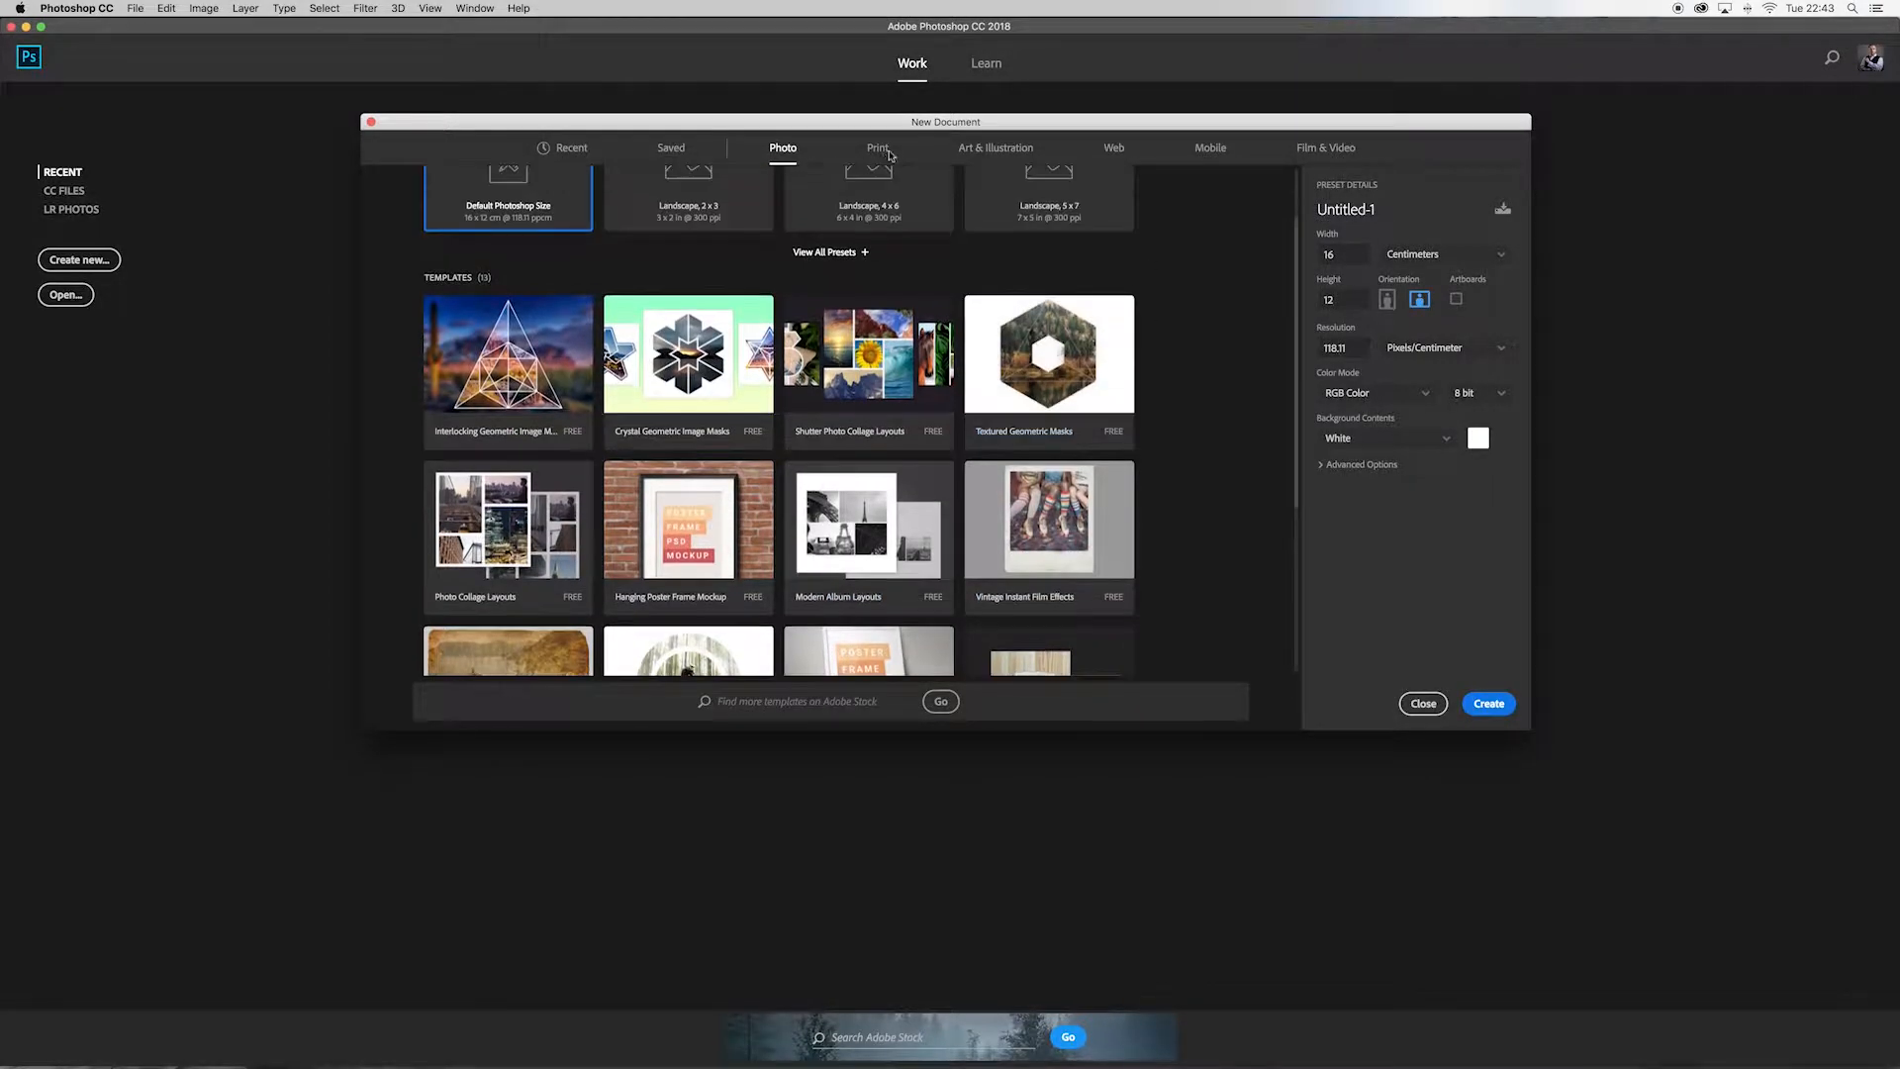
pyautogui.click(878, 148)
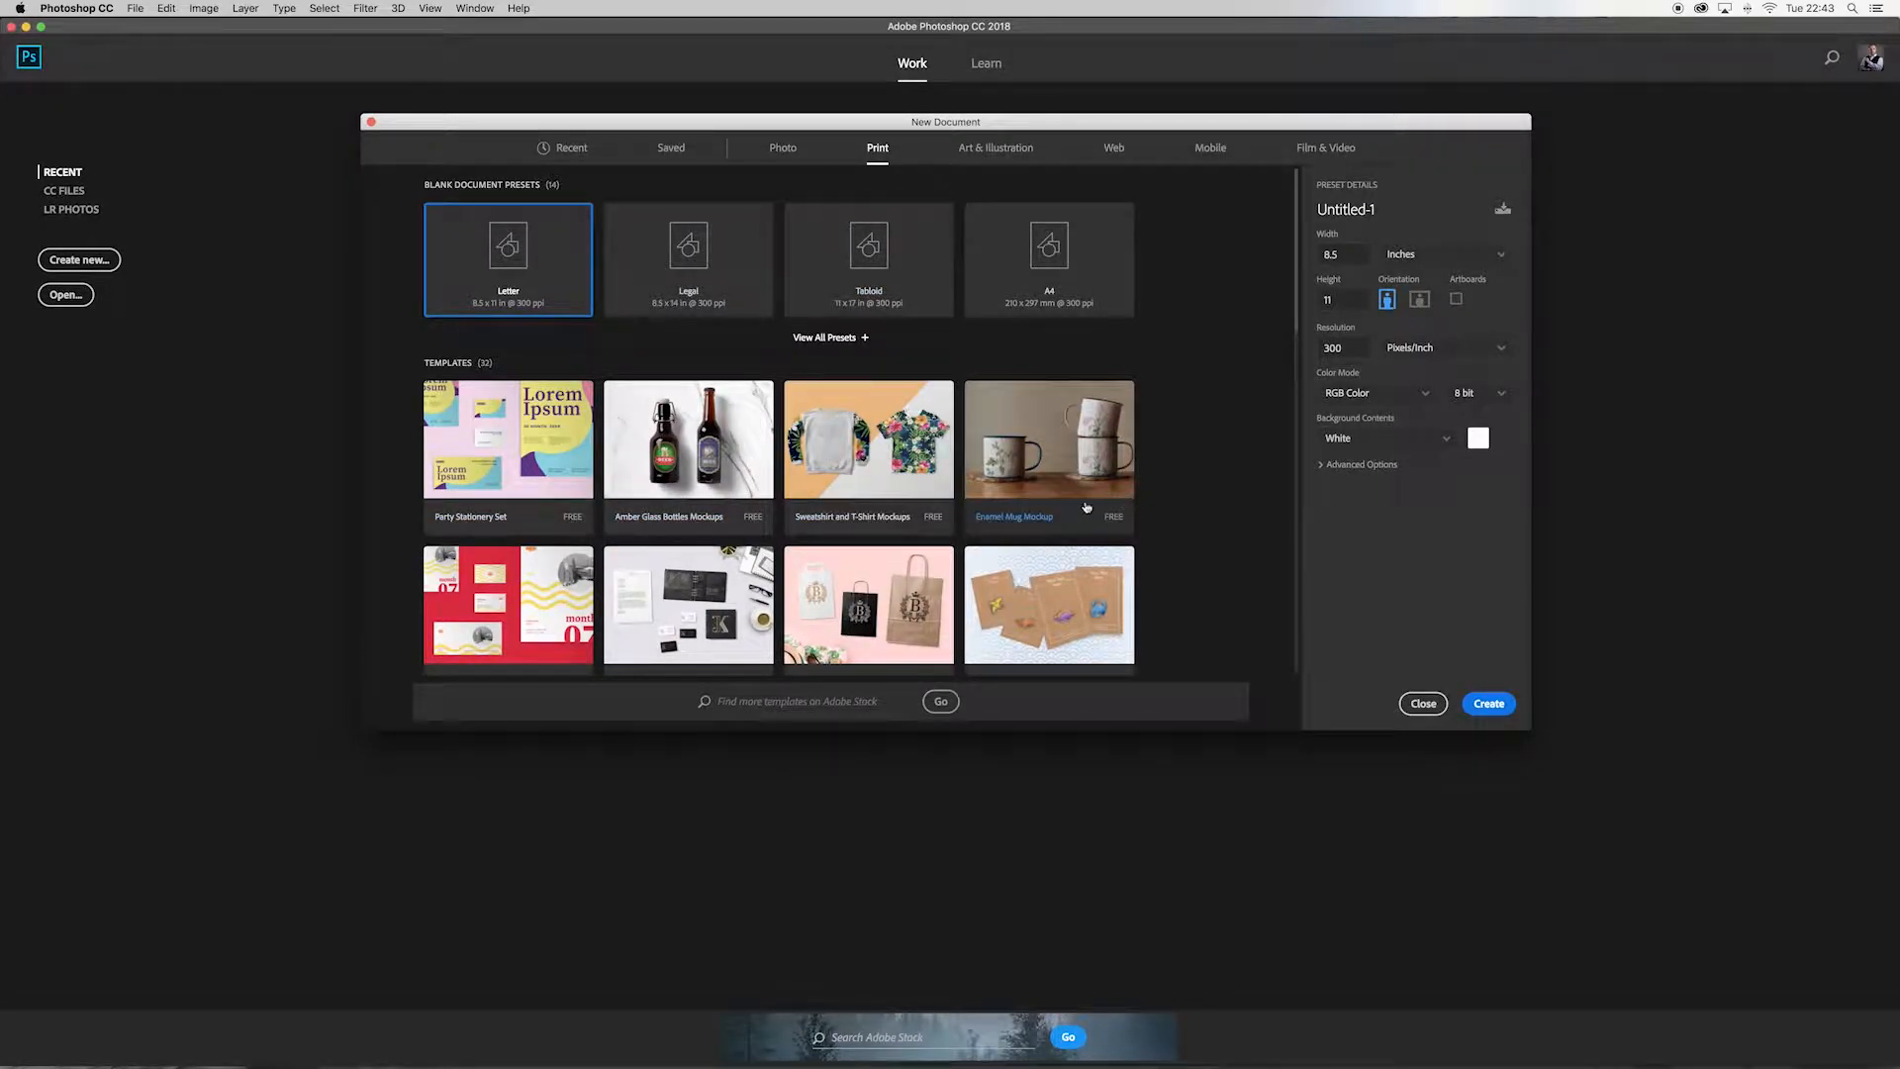
pyautogui.scroll(-1, 1088, 506)
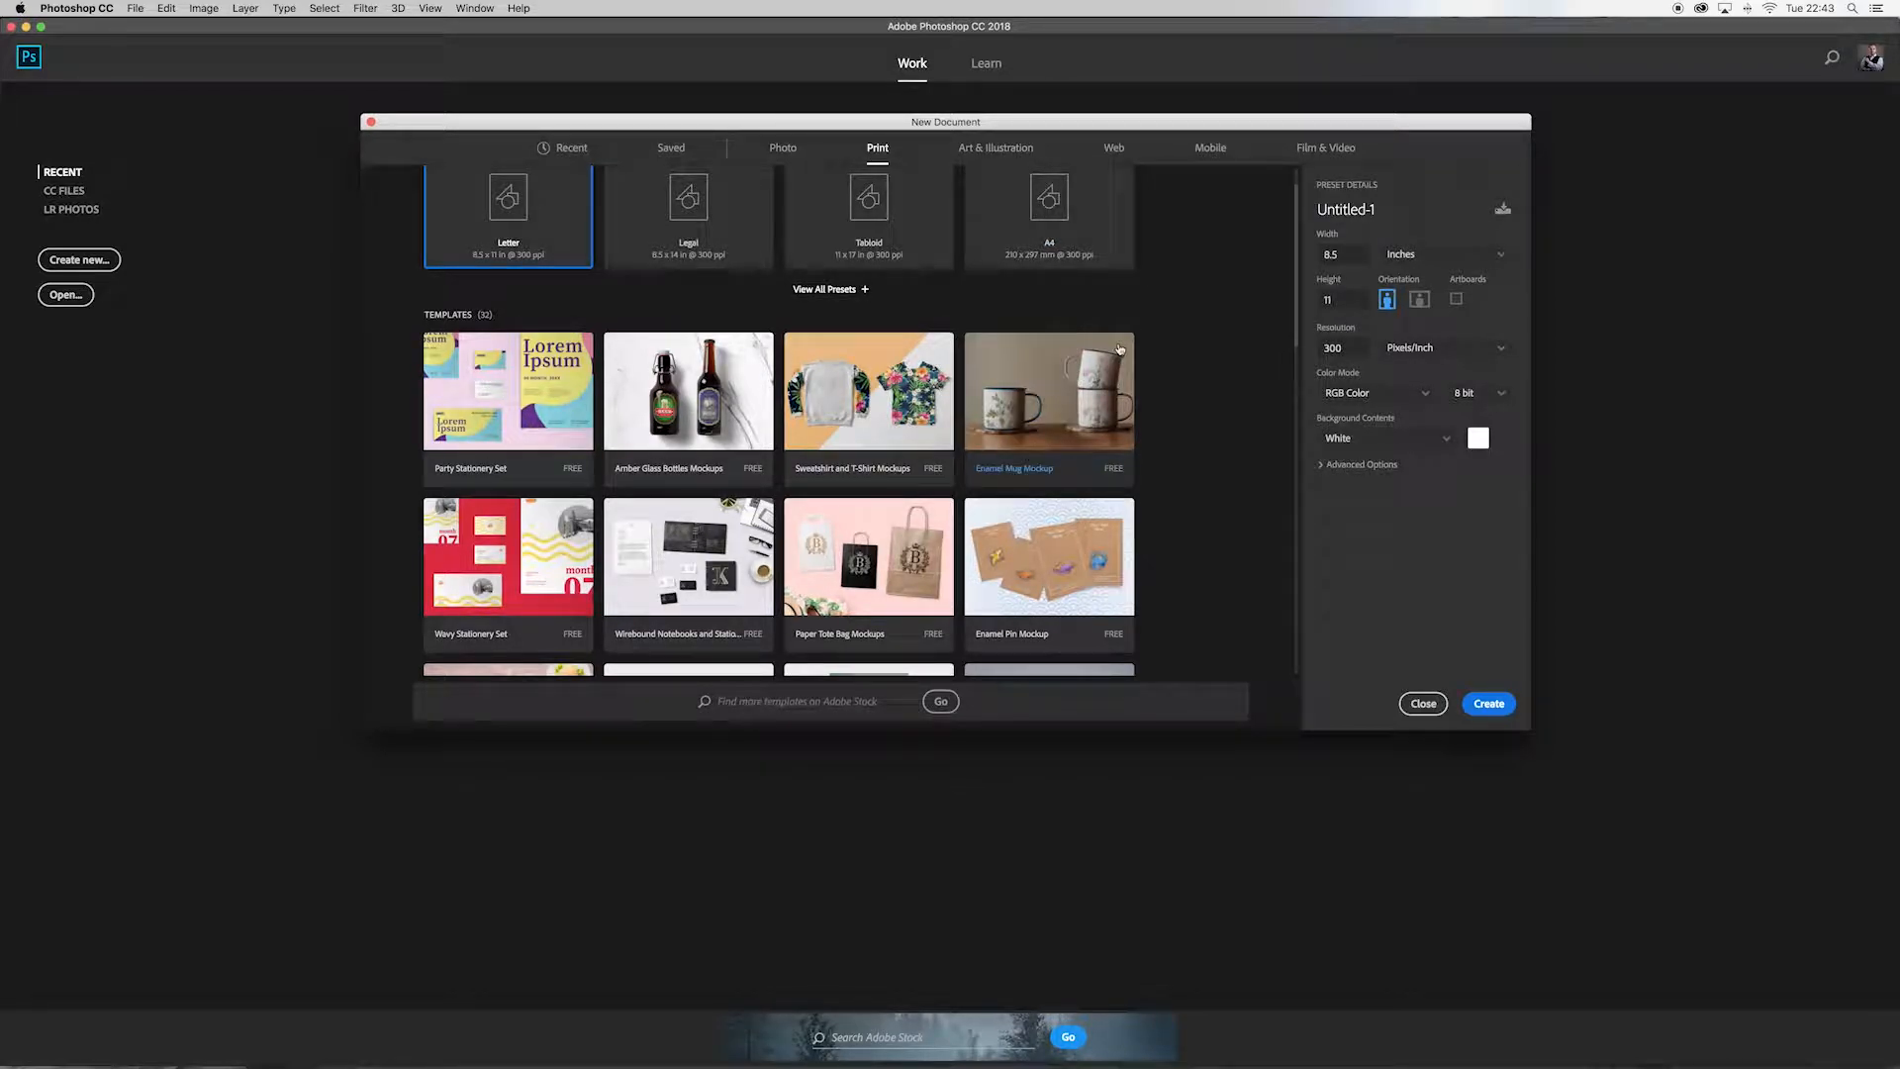
pyautogui.click(1211, 150)
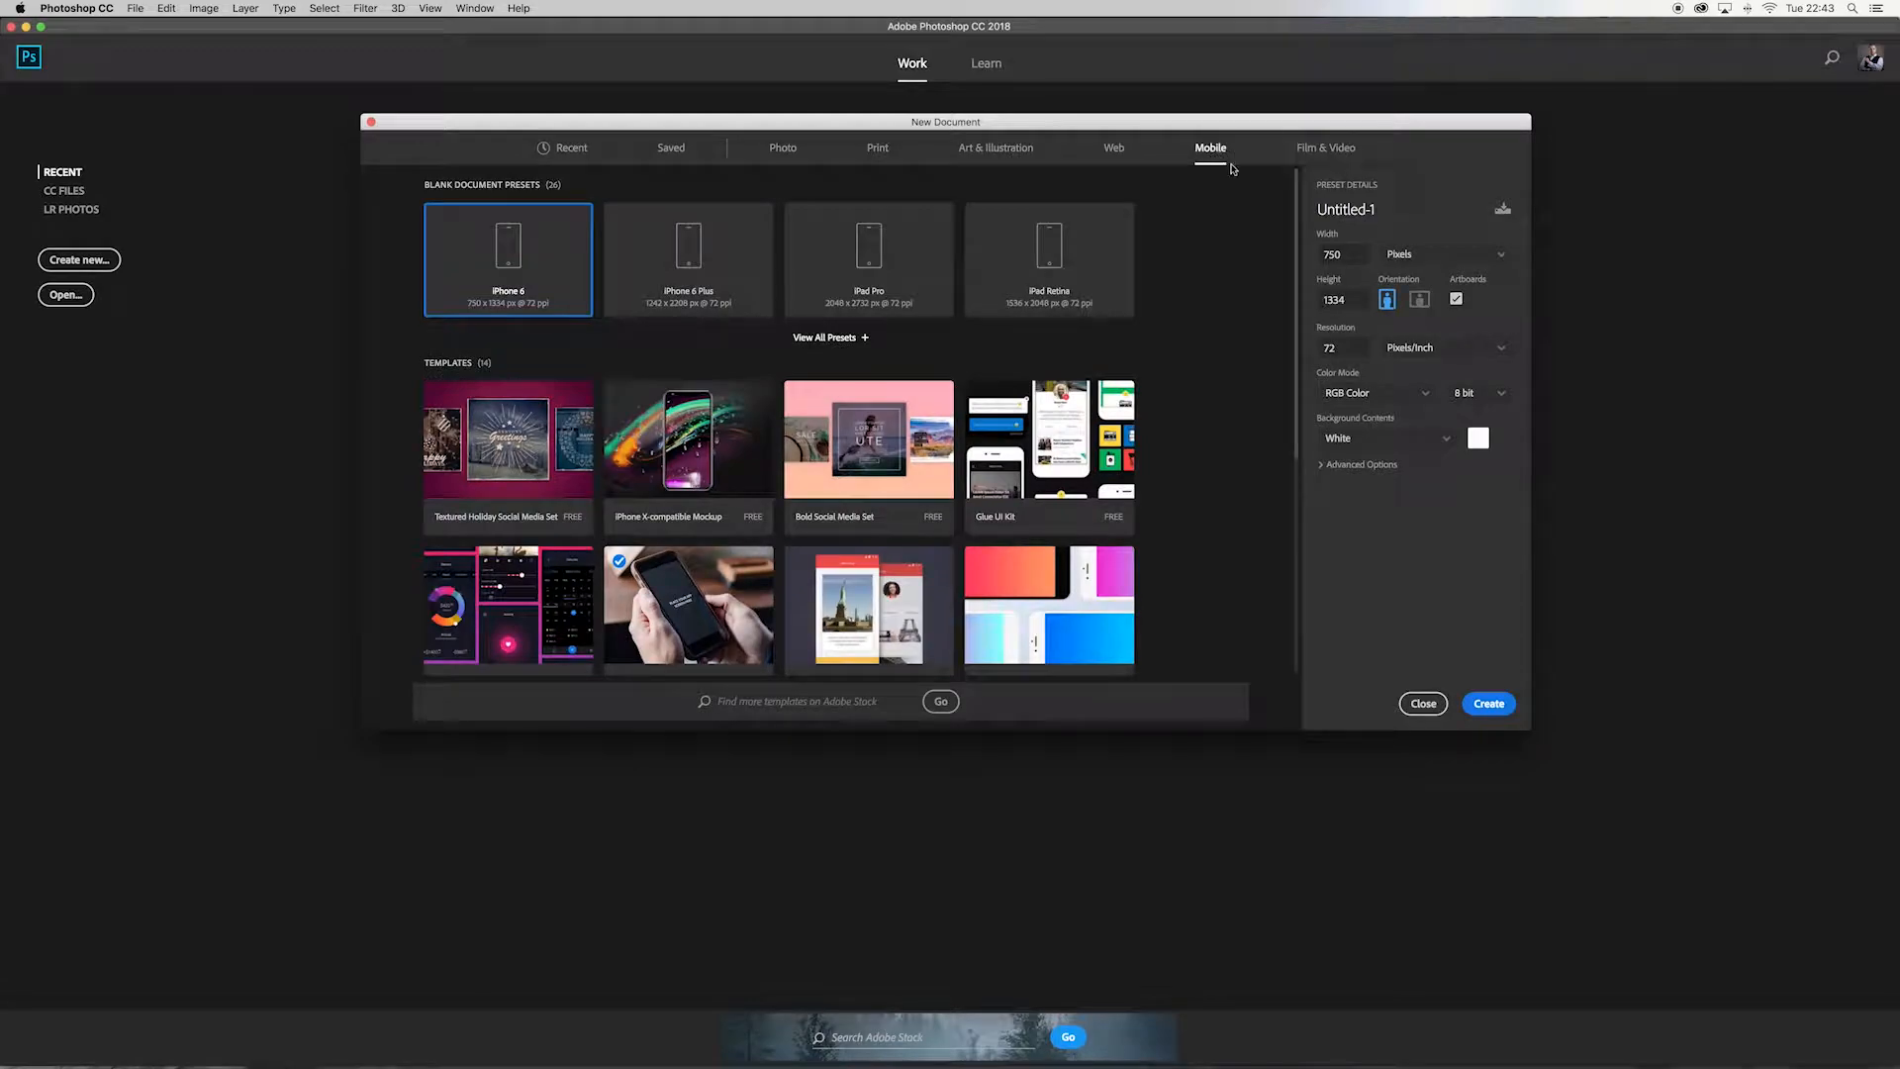
pyautogui.scroll(-3, 1038, 499)
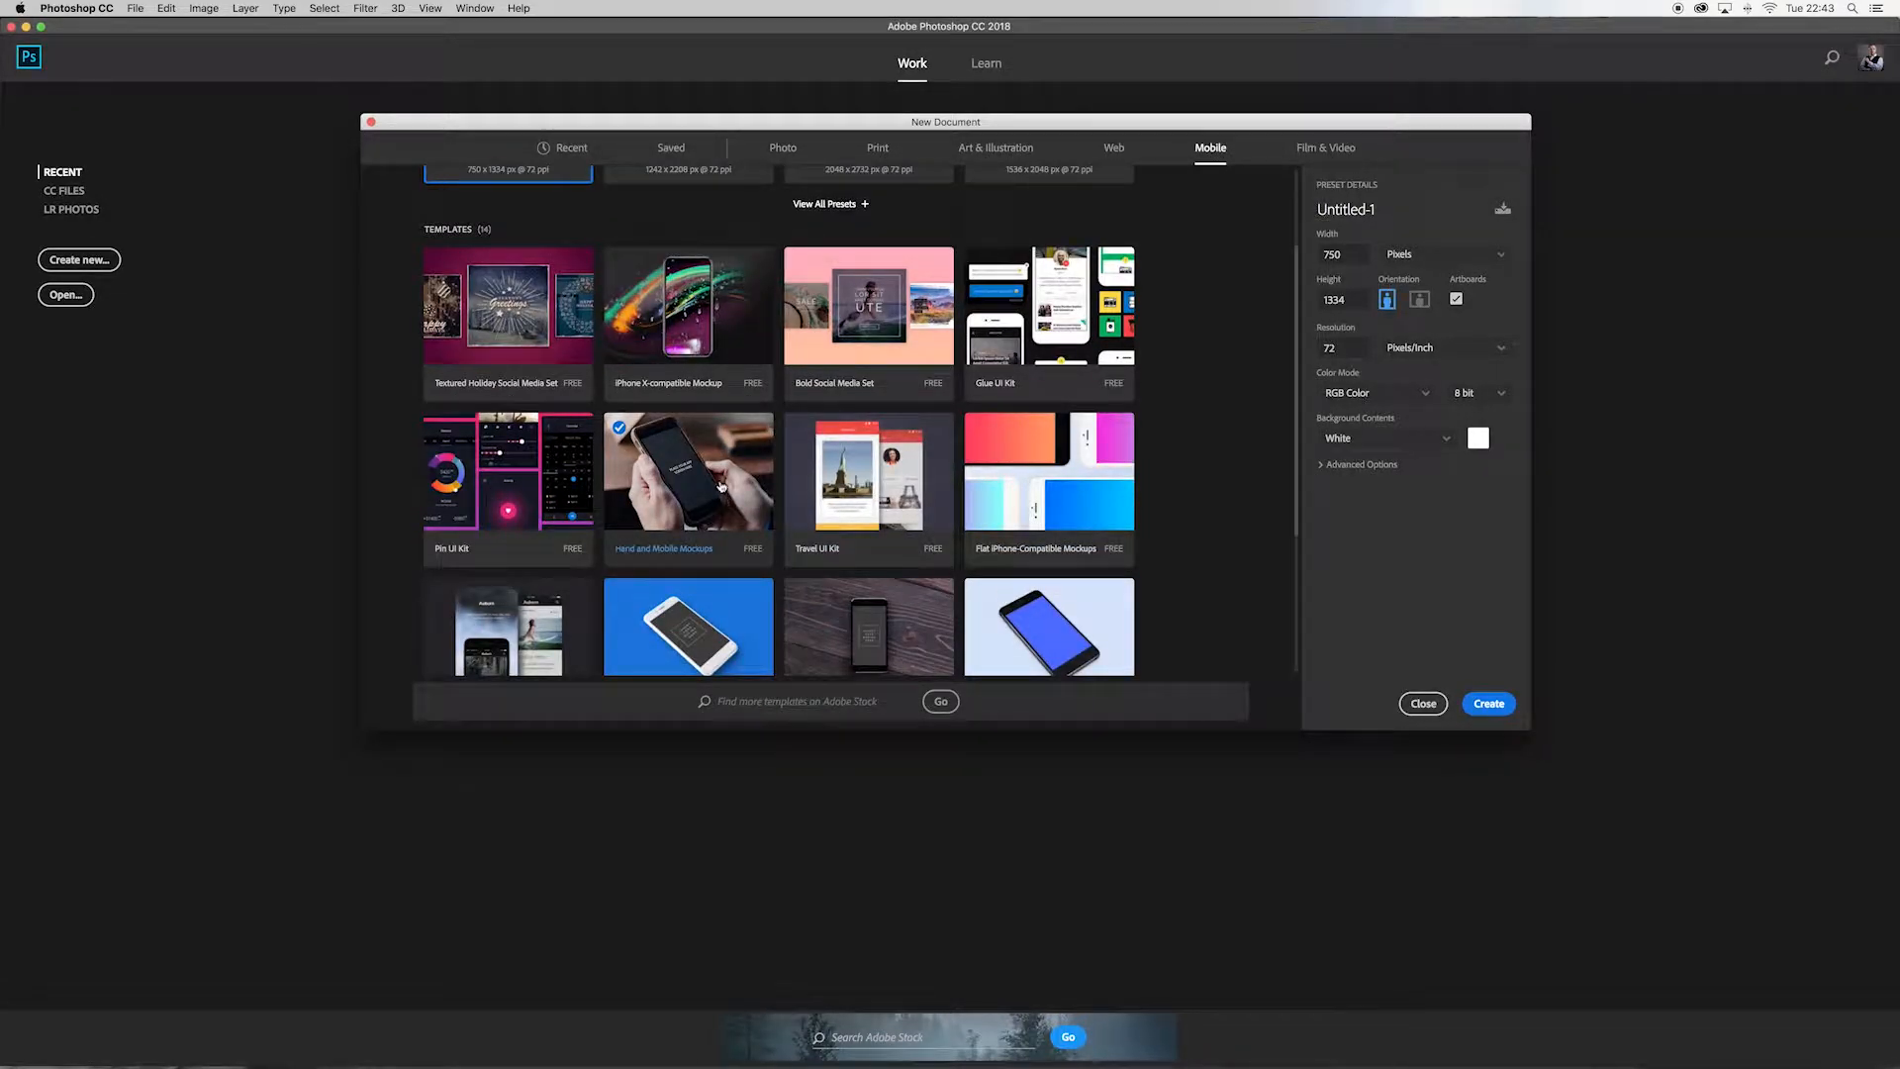
pyautogui.scroll(3, 721, 493)
# Step: Open the recent Hand and Mobile Mockups template and open the contents of Phone Angle 1's [YOUR IMAGE HERE] smart object
pyautogui.click(575, 148)
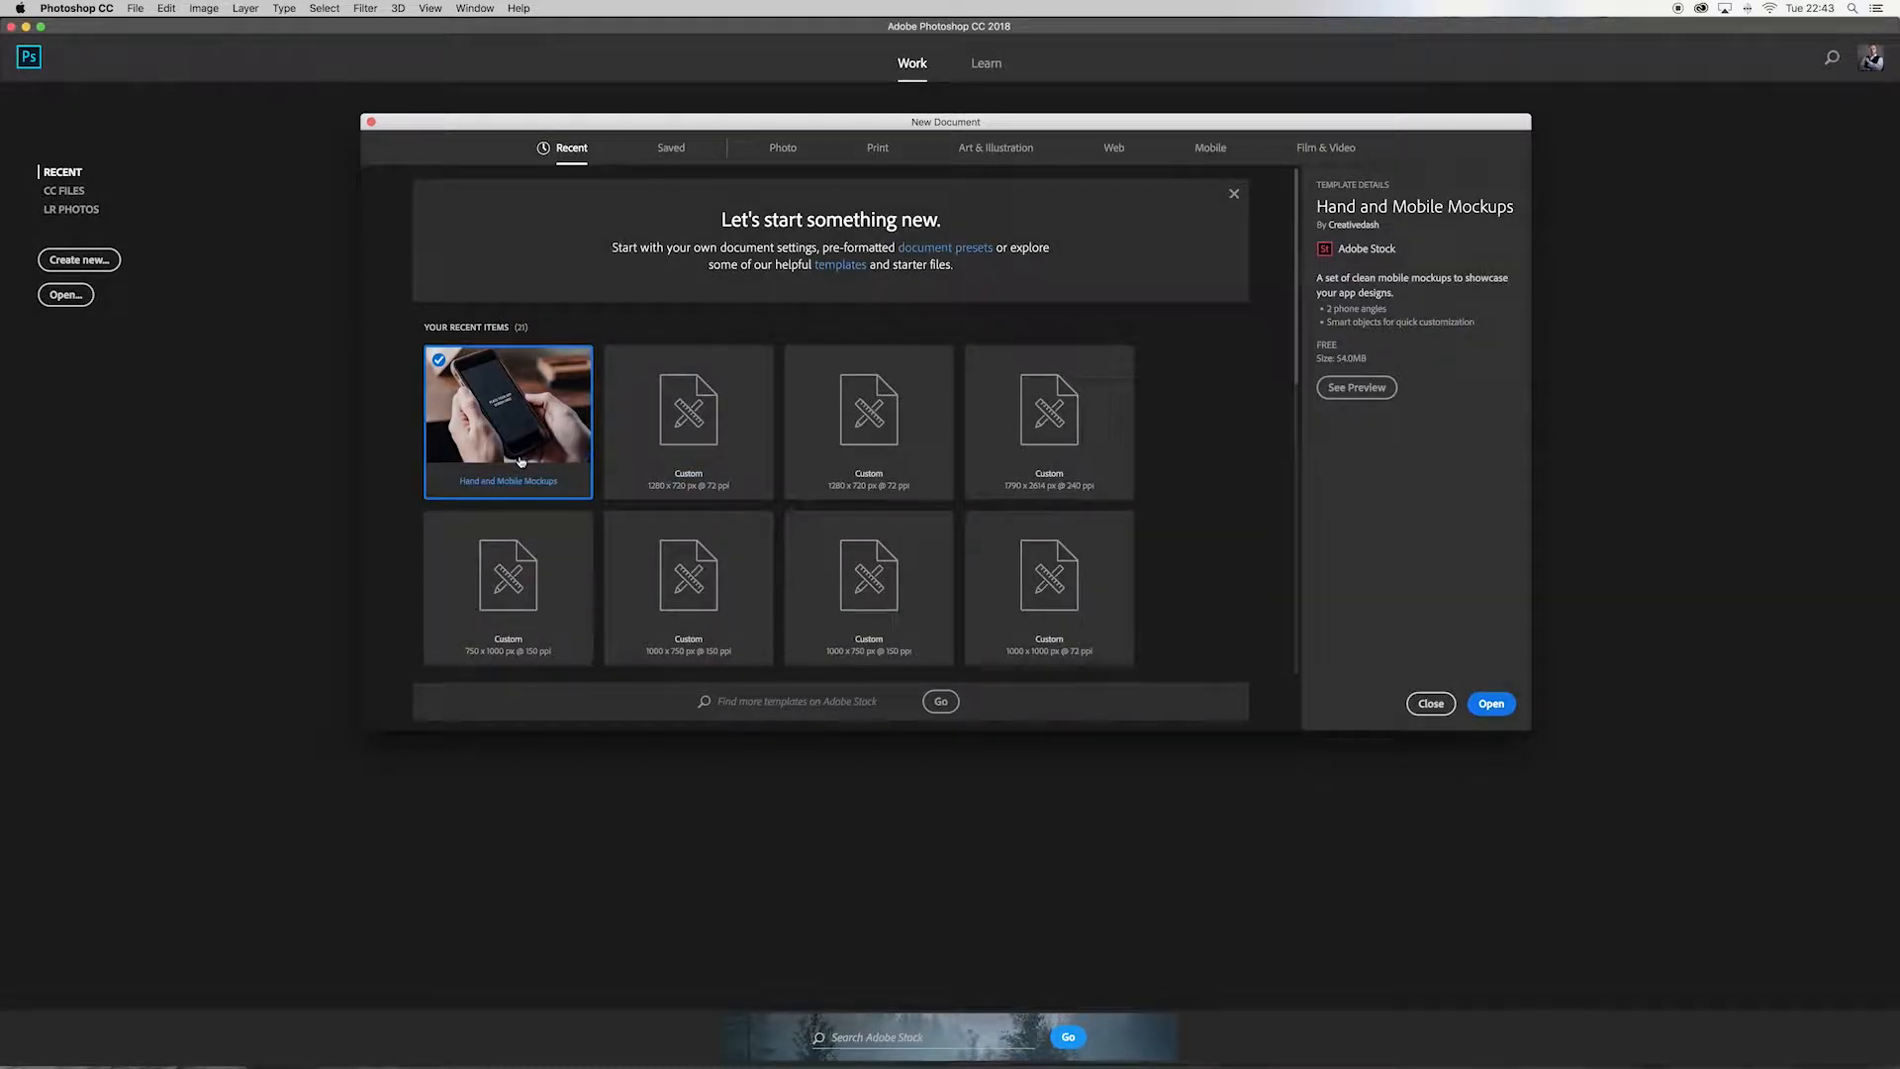
pyautogui.click(1504, 704)
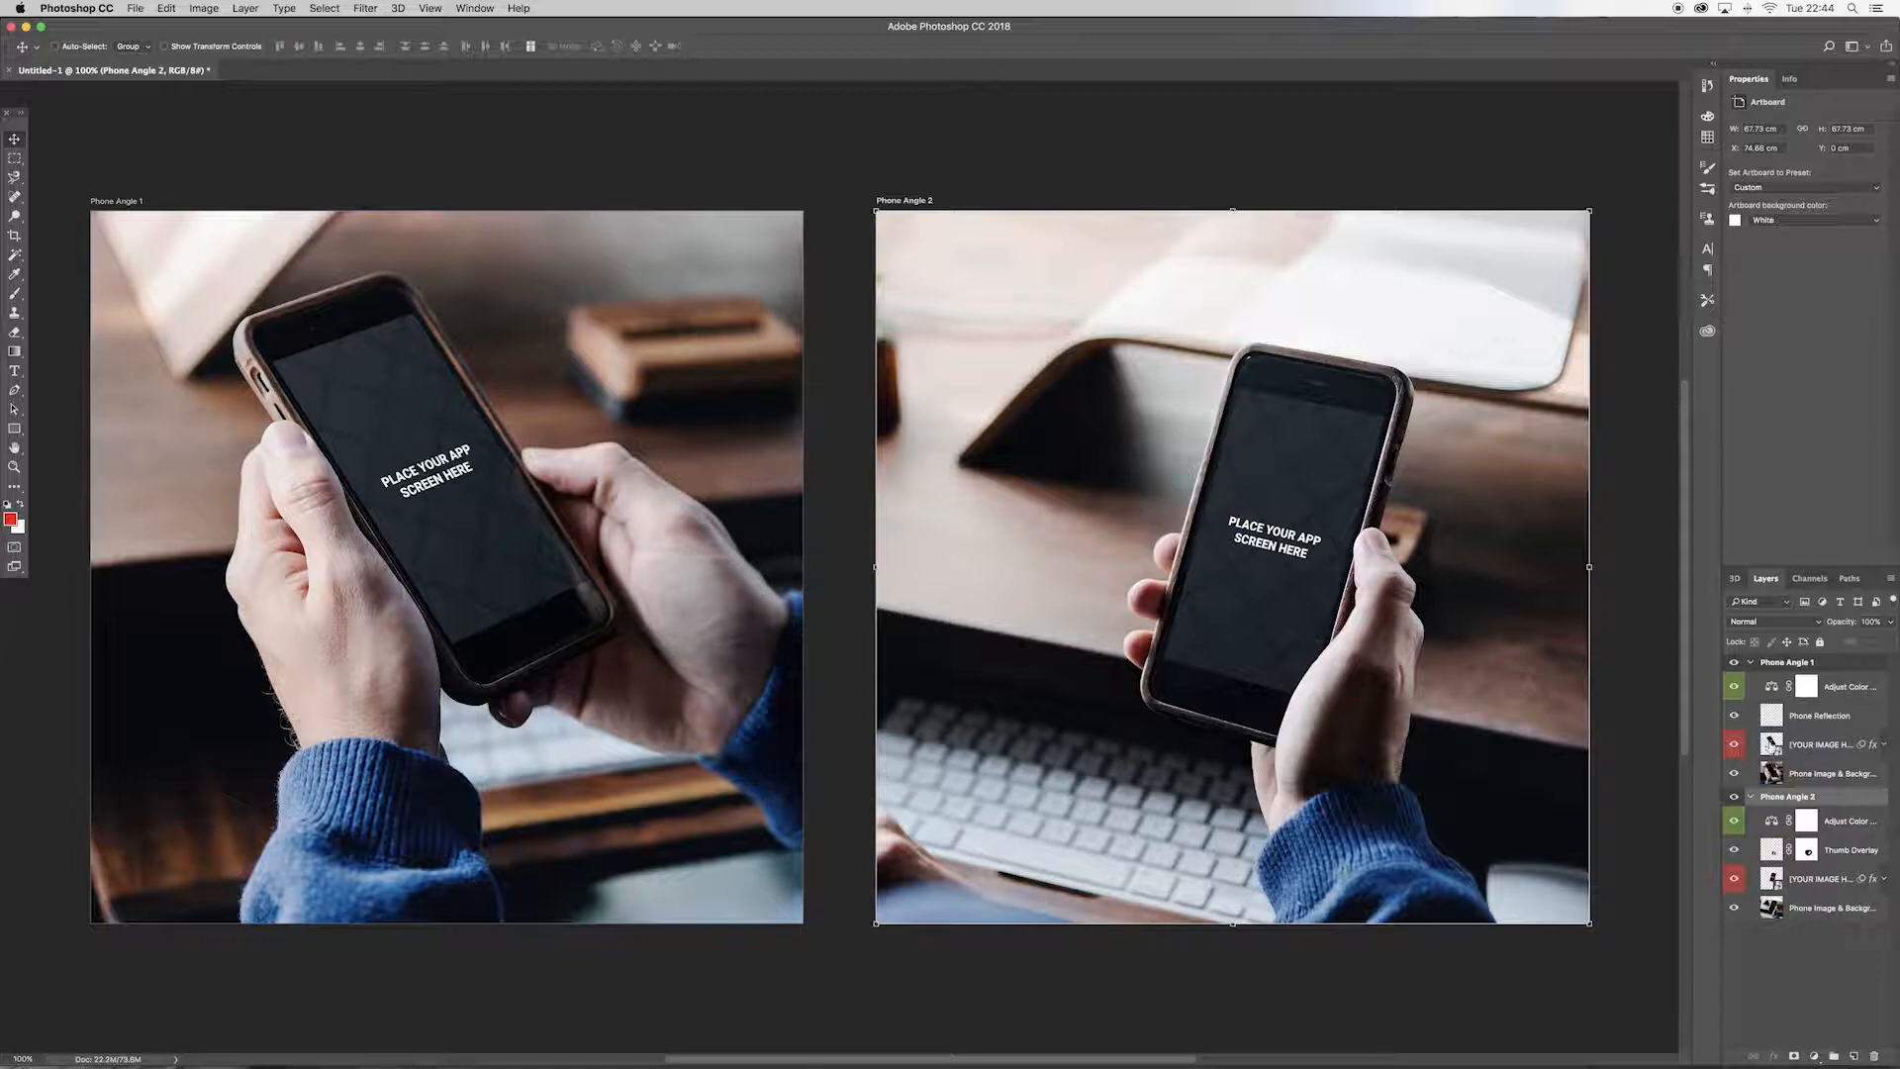
pyautogui.doubleClick(1771, 744)
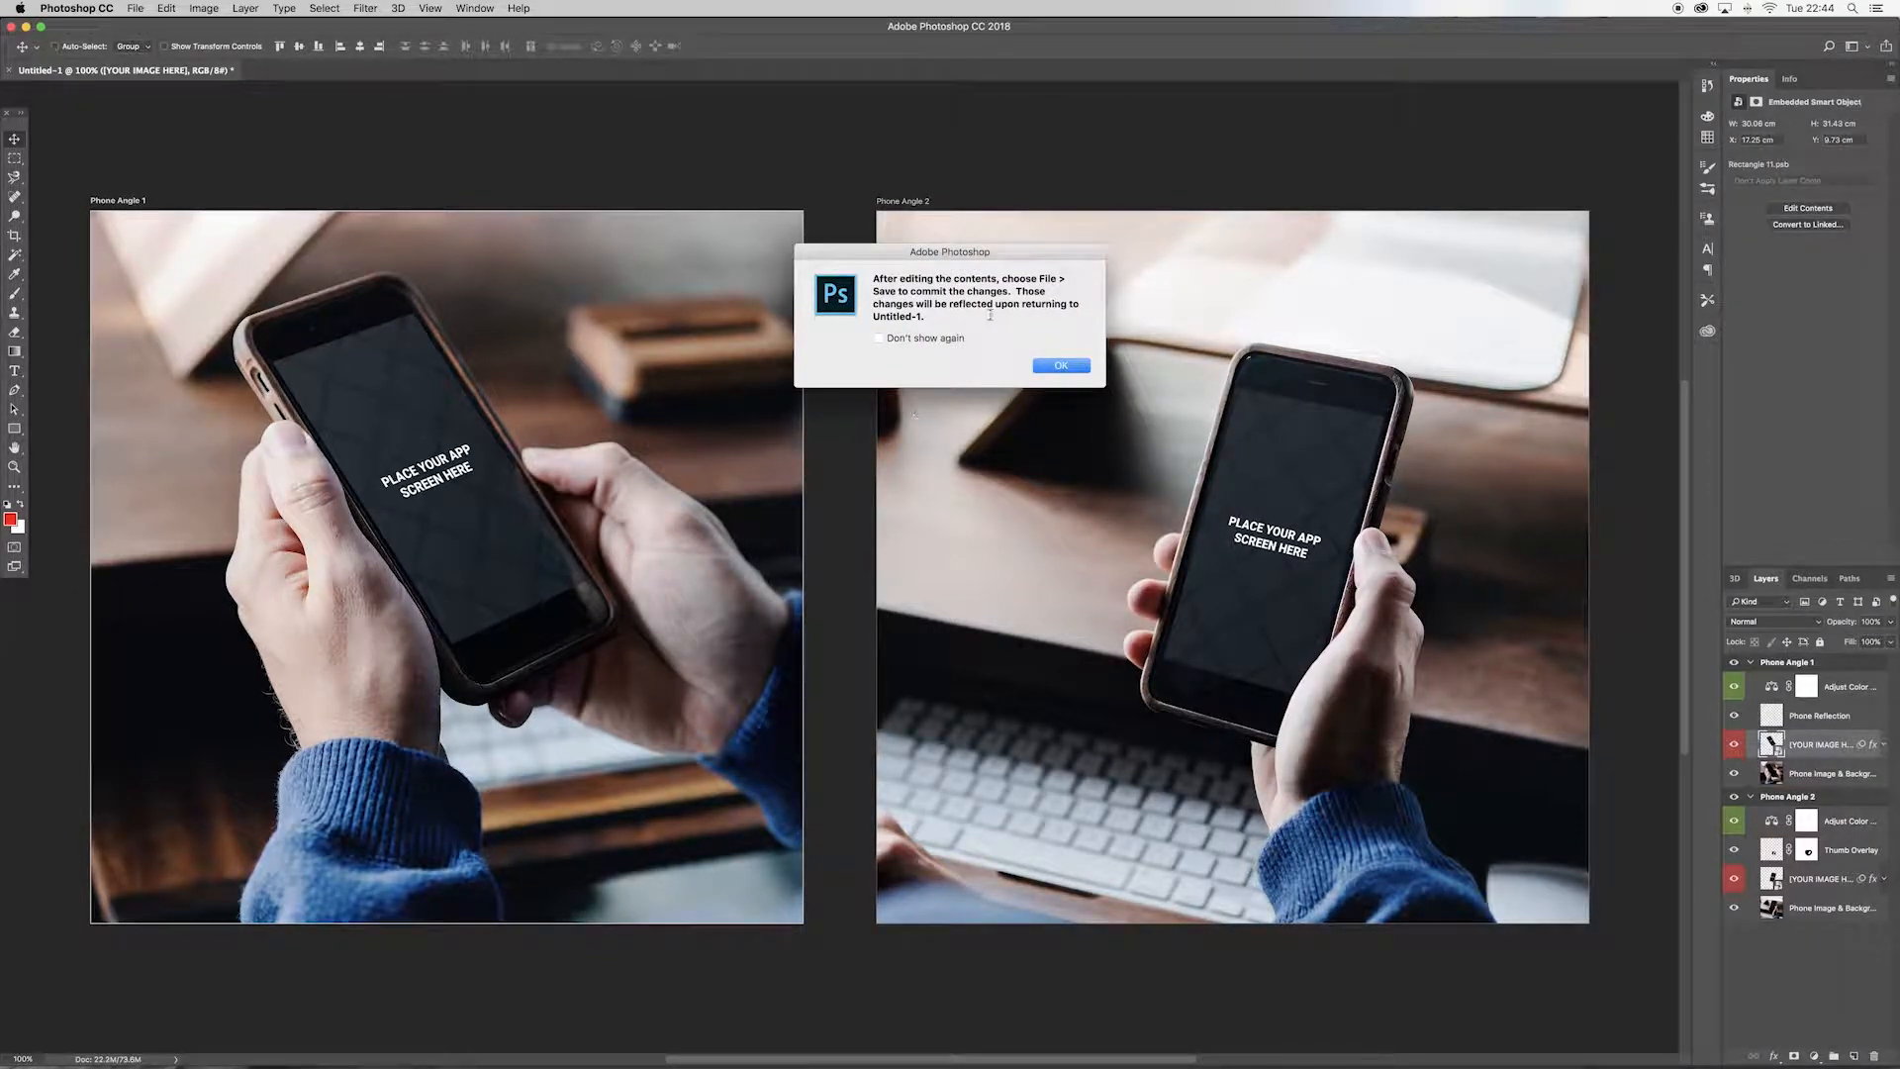
pyautogui.click(1061, 366)
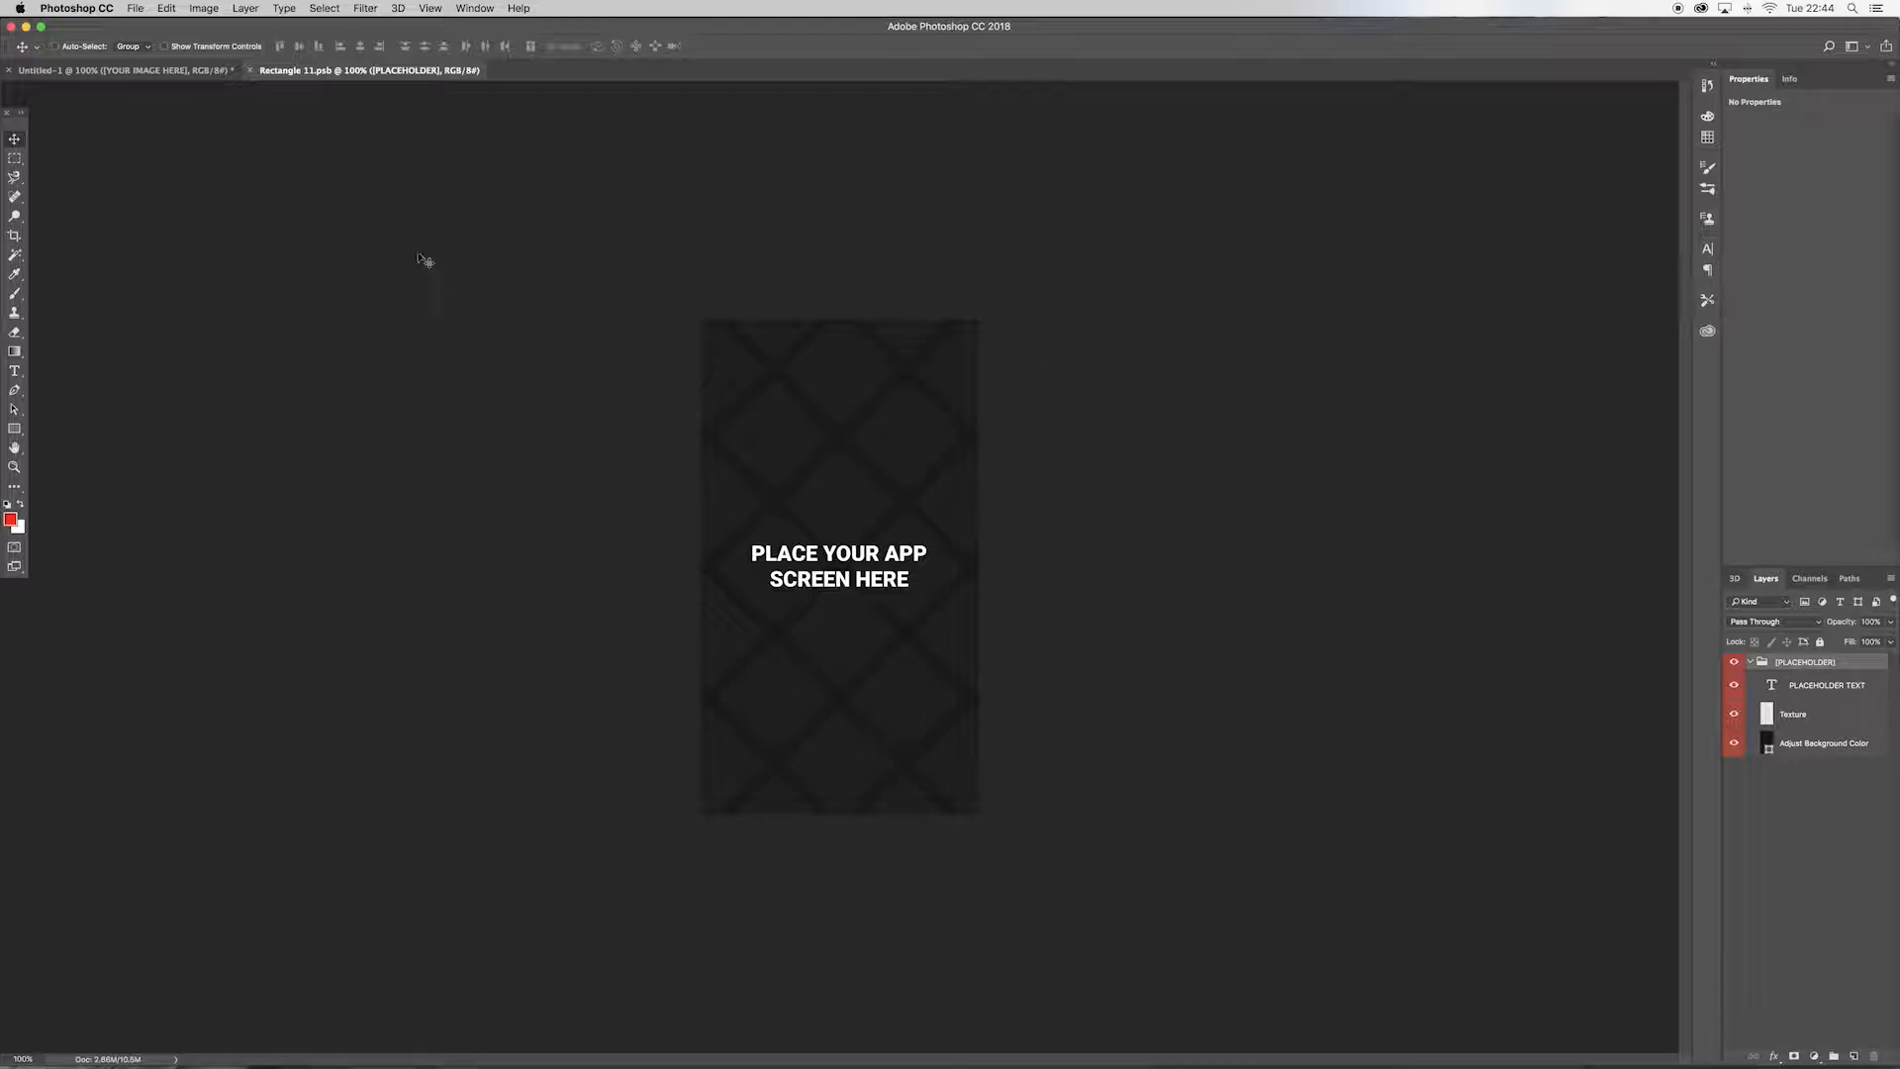
pyautogui.click(121, 70)
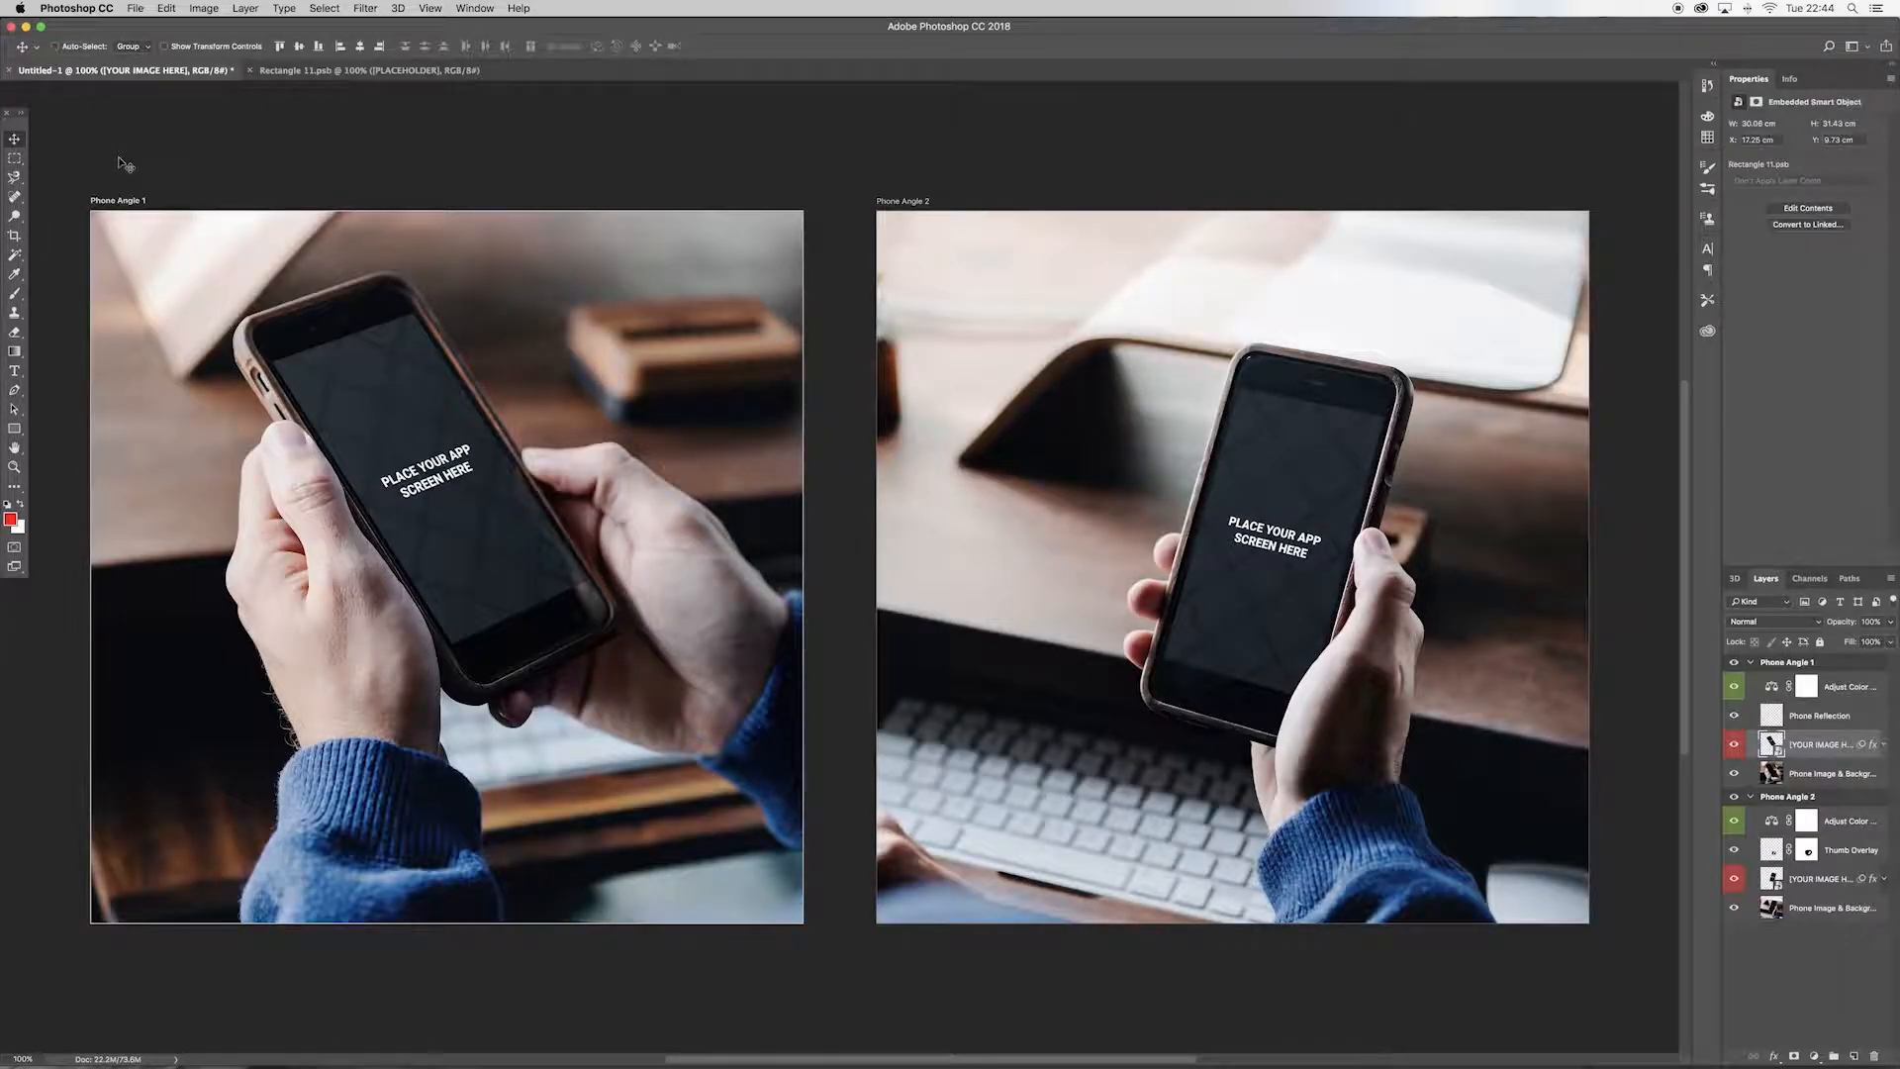
pyautogui.click(380, 71)
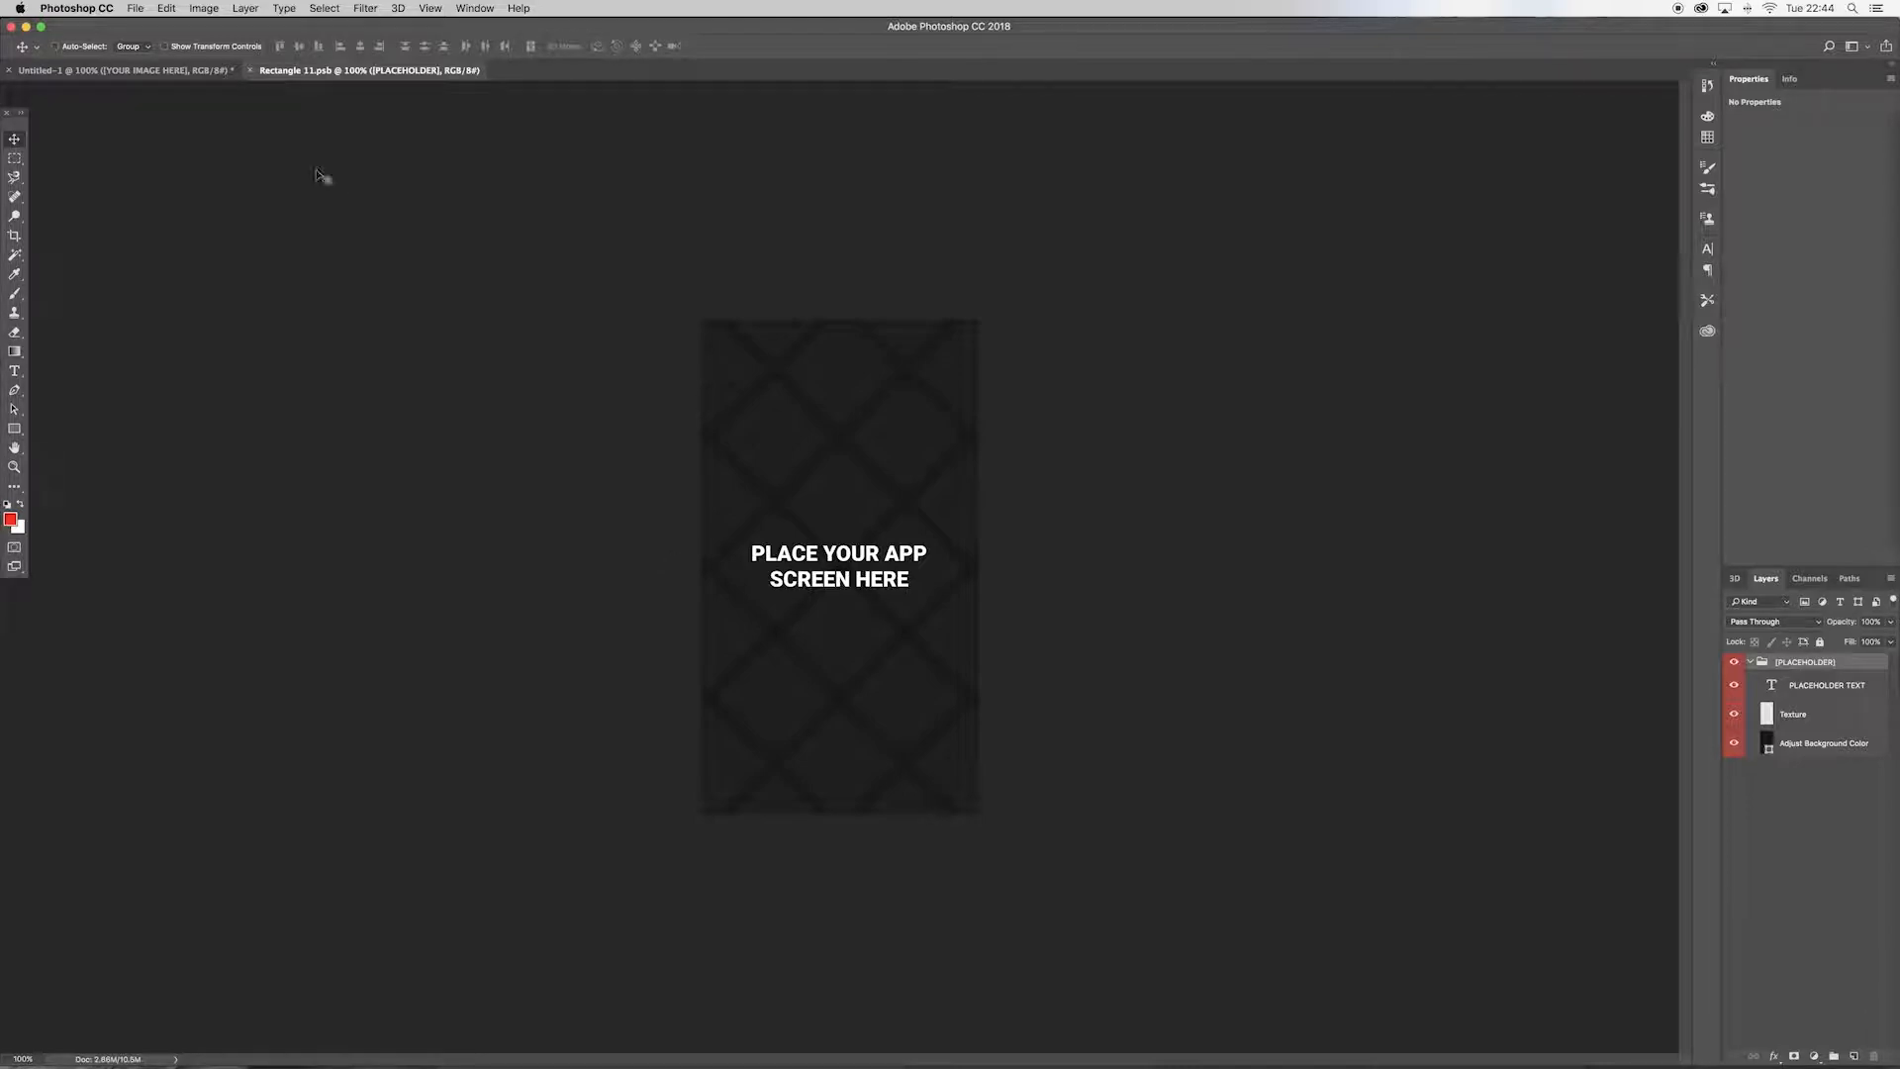
# Step: Place Coffee Cup.jpg as an embedded image in the placeholder document
pyautogui.click(139, 9)
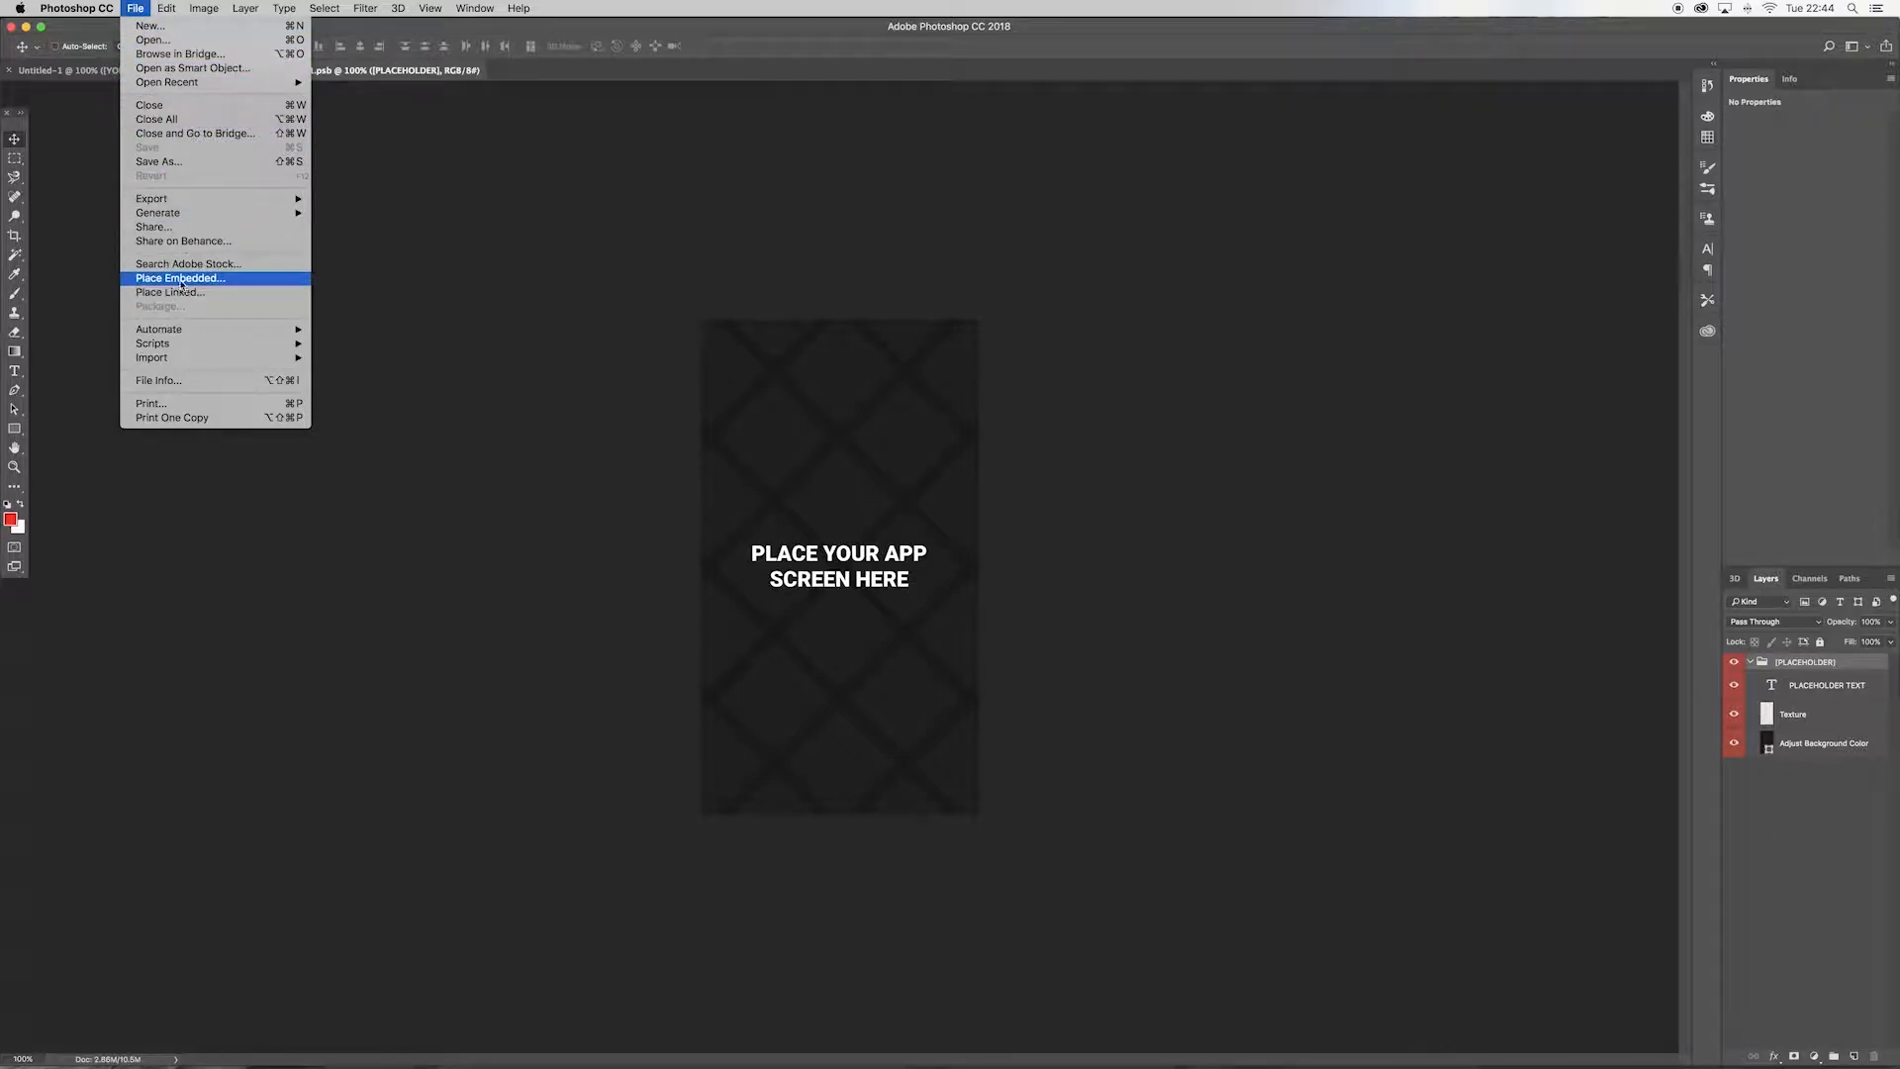
pyautogui.click(170, 292)
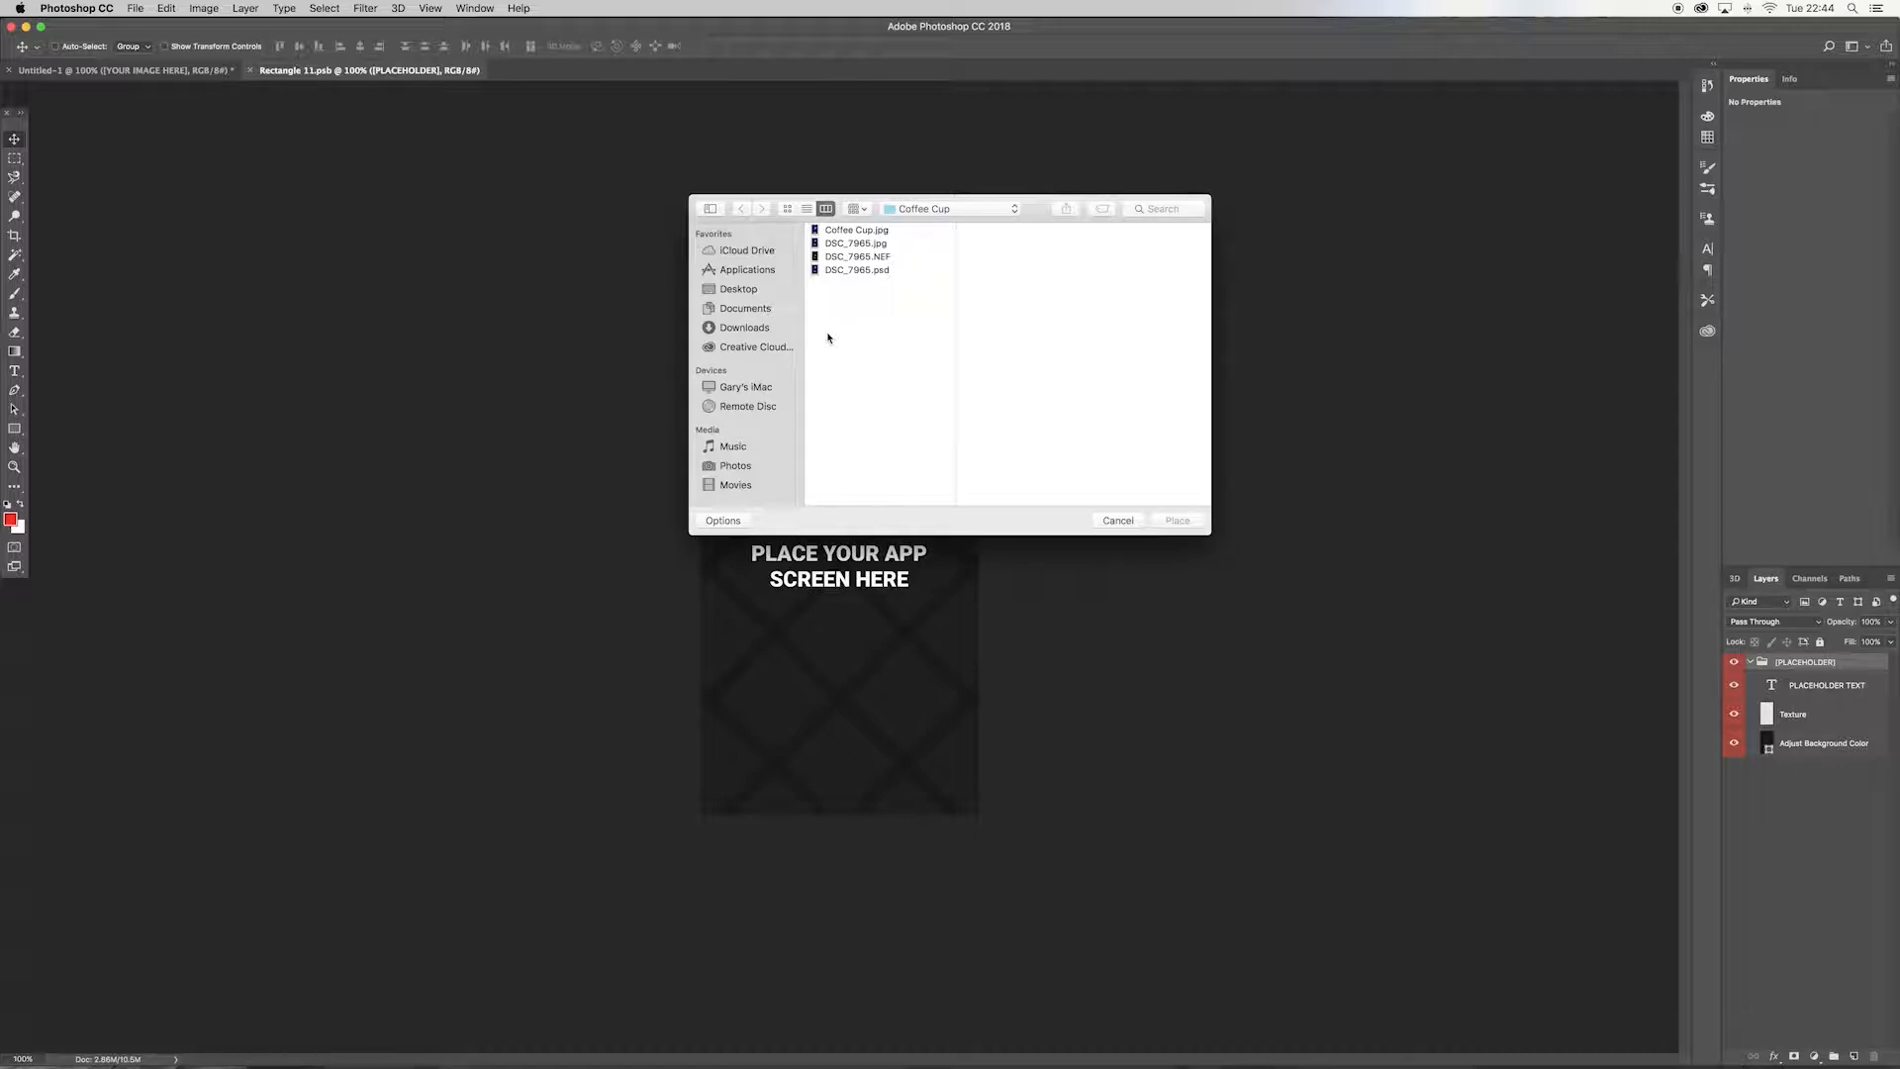
pyautogui.click(861, 232)
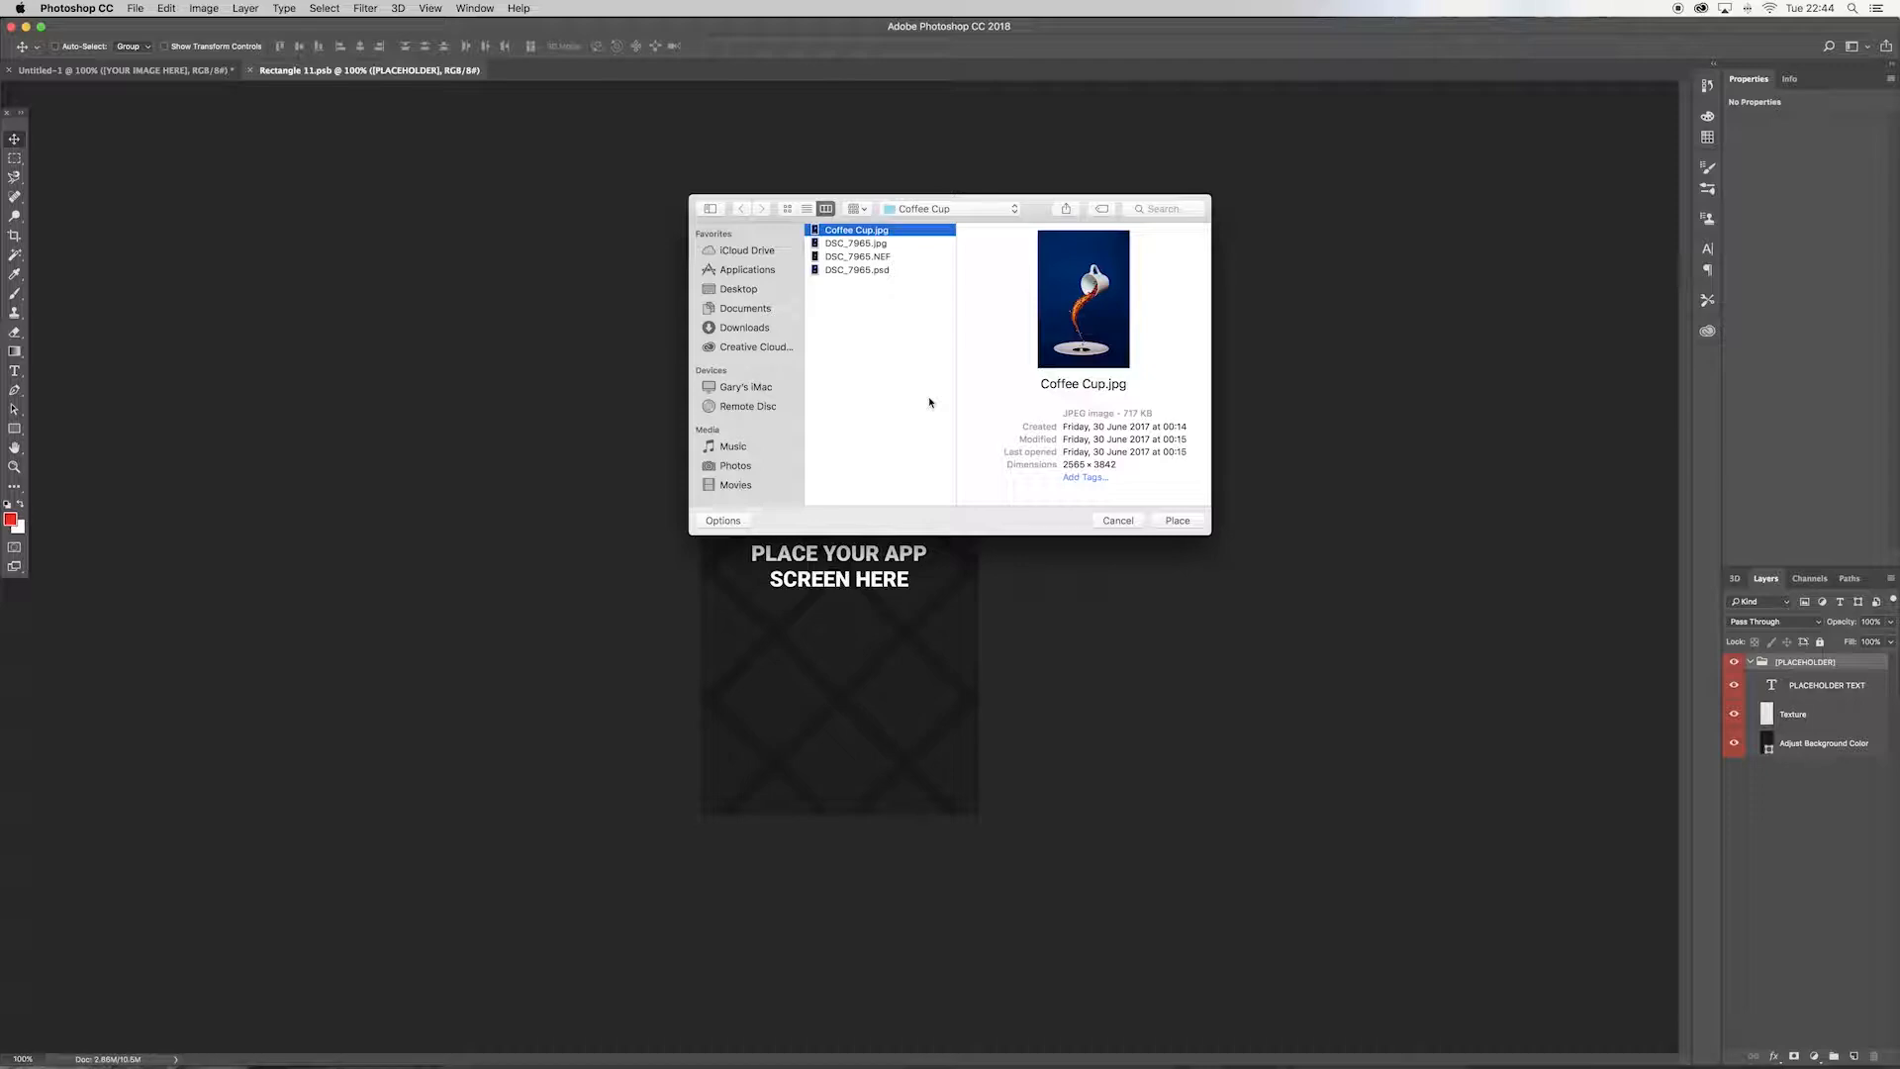
pyautogui.click(1179, 523)
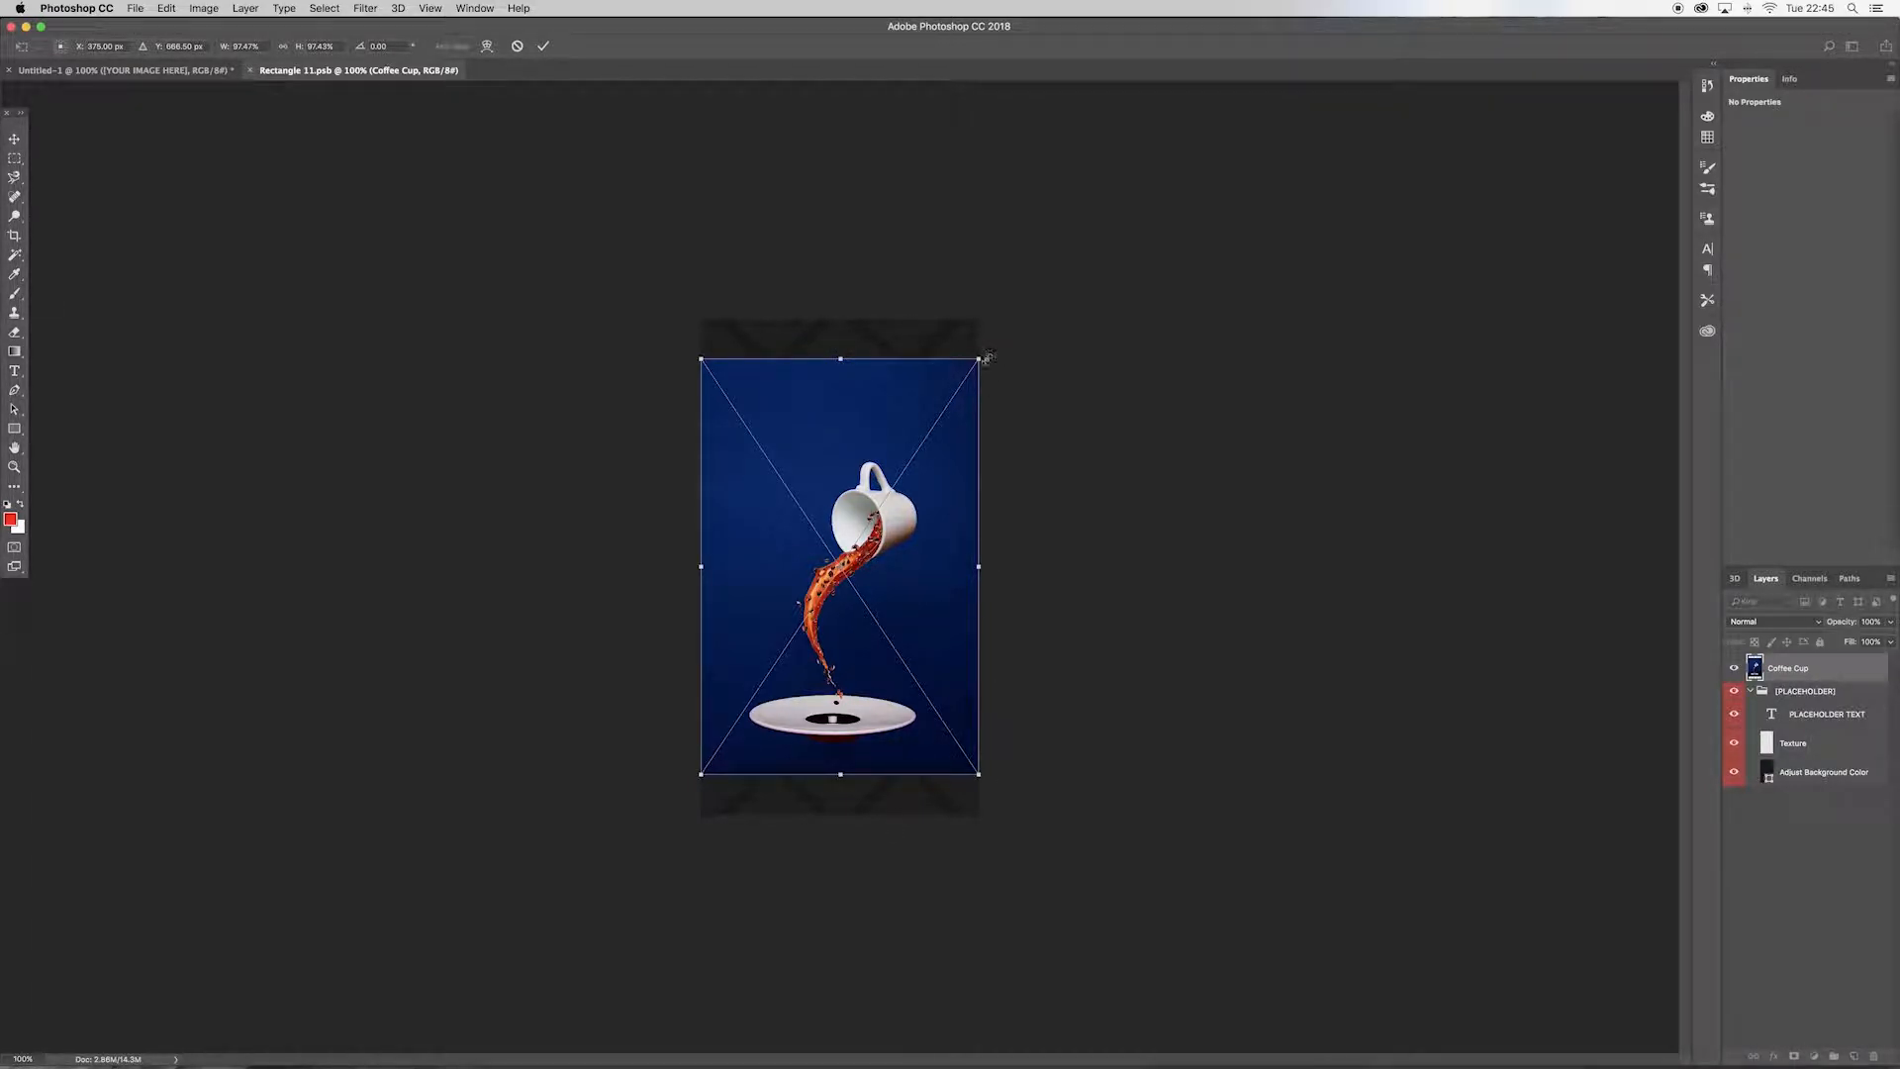
# Step: Scale the coffee cup image to about 117% so it covers the whole canvas, and save and close the placeholder document
pyautogui.moveTo(979, 358); pyautogui.dragTo(999, 323)
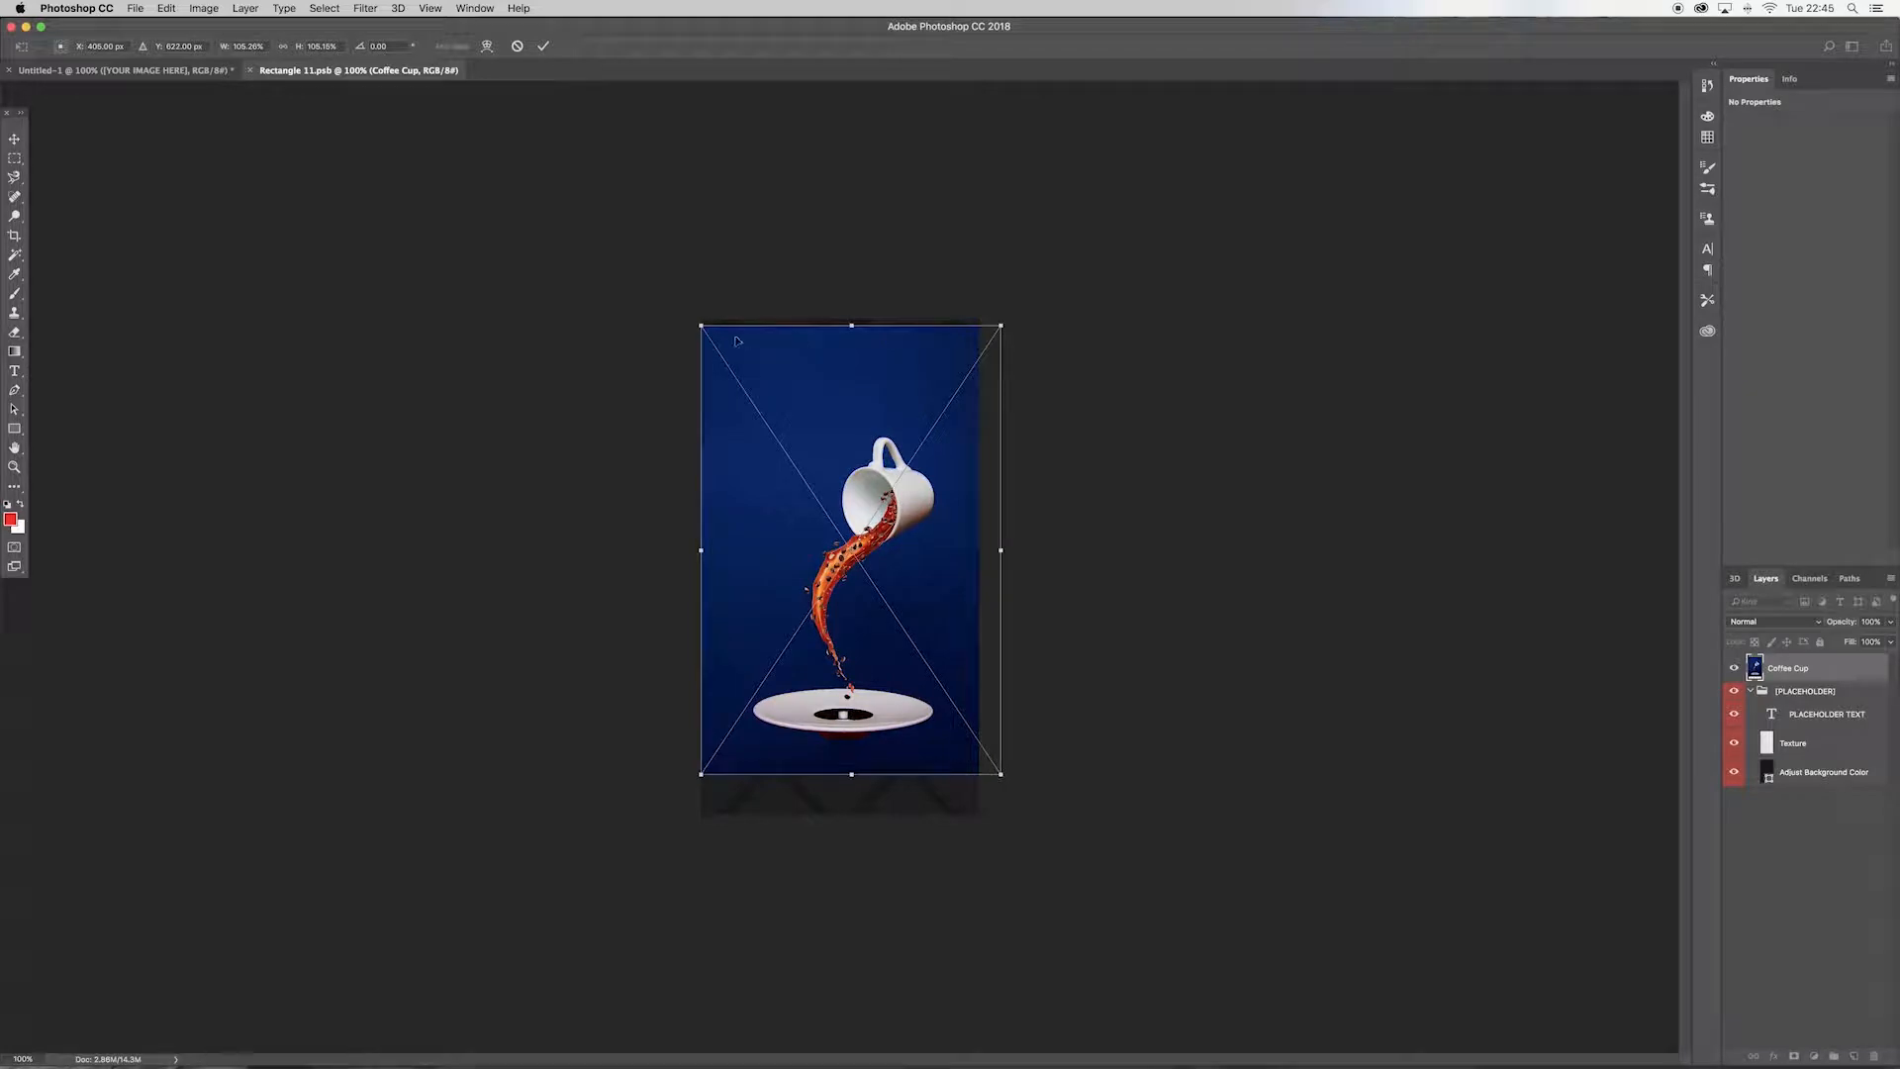
pyautogui.moveTo(701, 324); pyautogui.dragTo(695, 316)
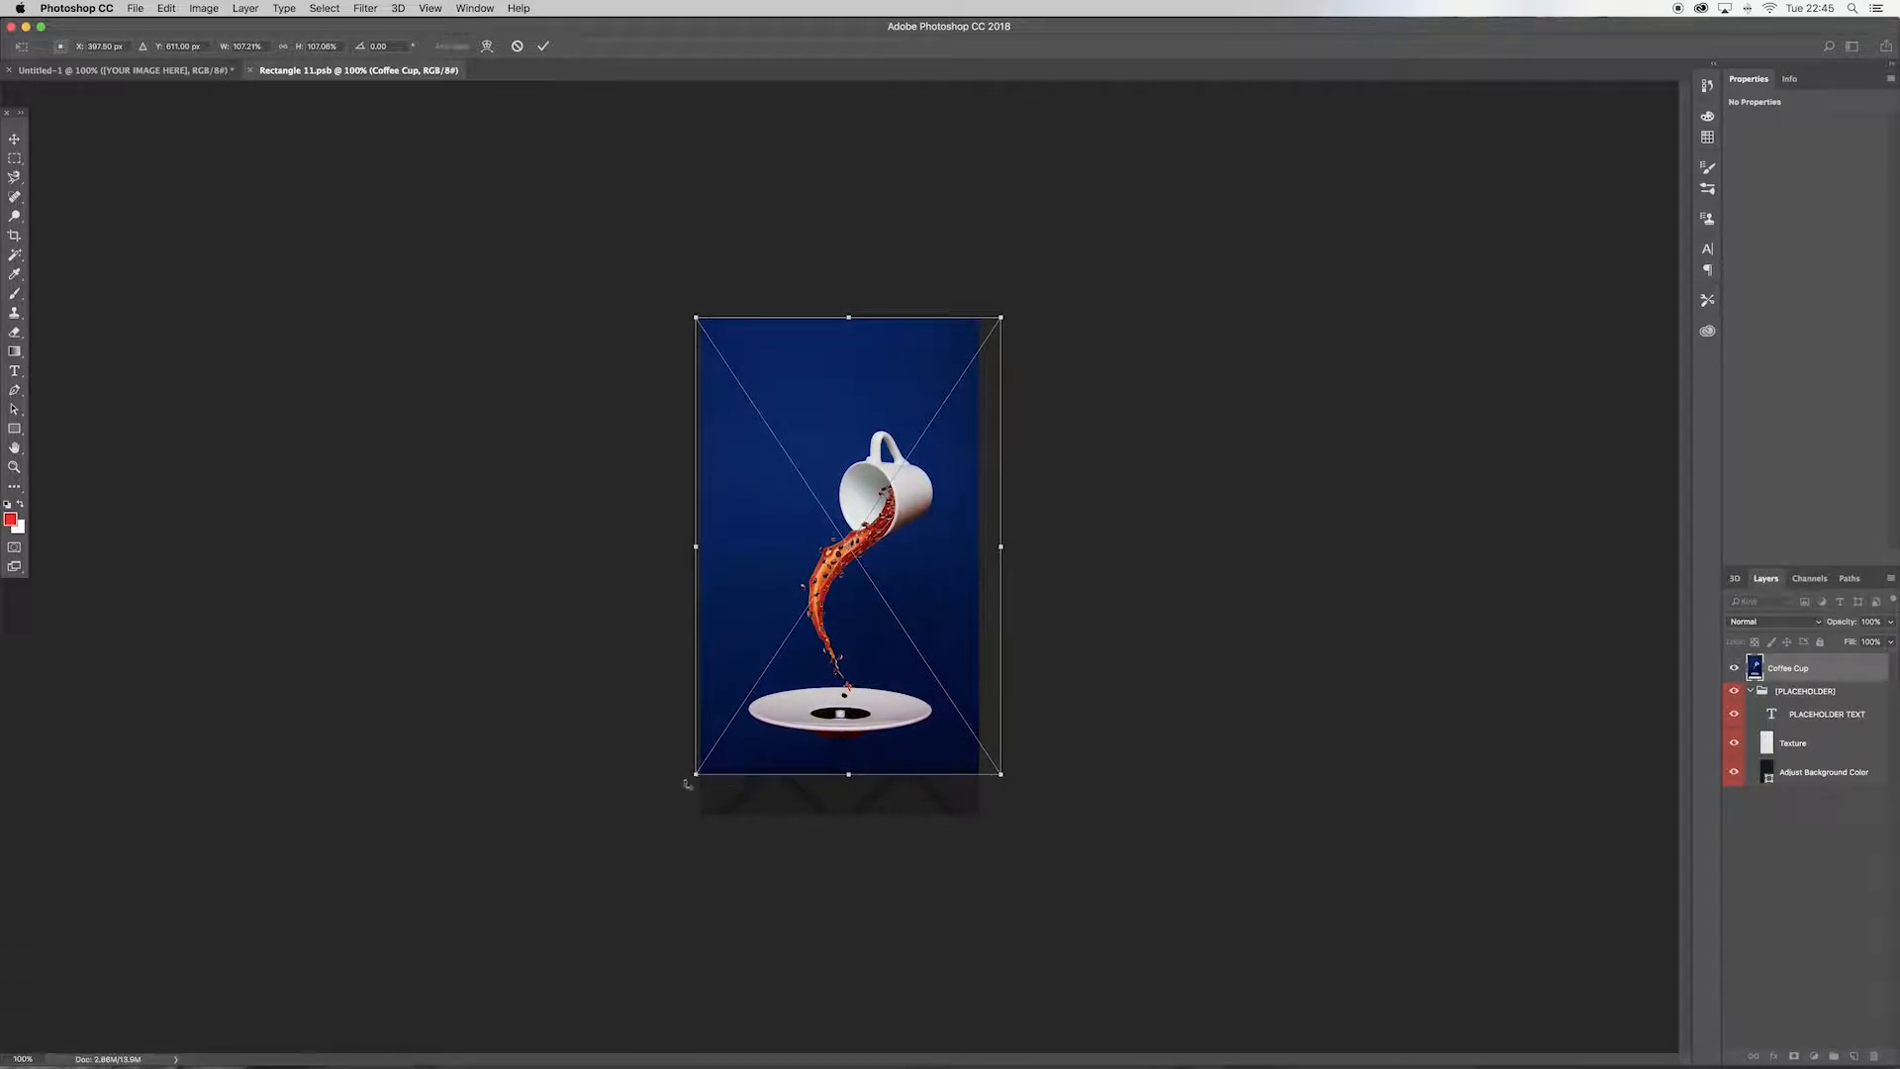
pyautogui.moveTo(696, 774); pyautogui.dragTo(672, 809)
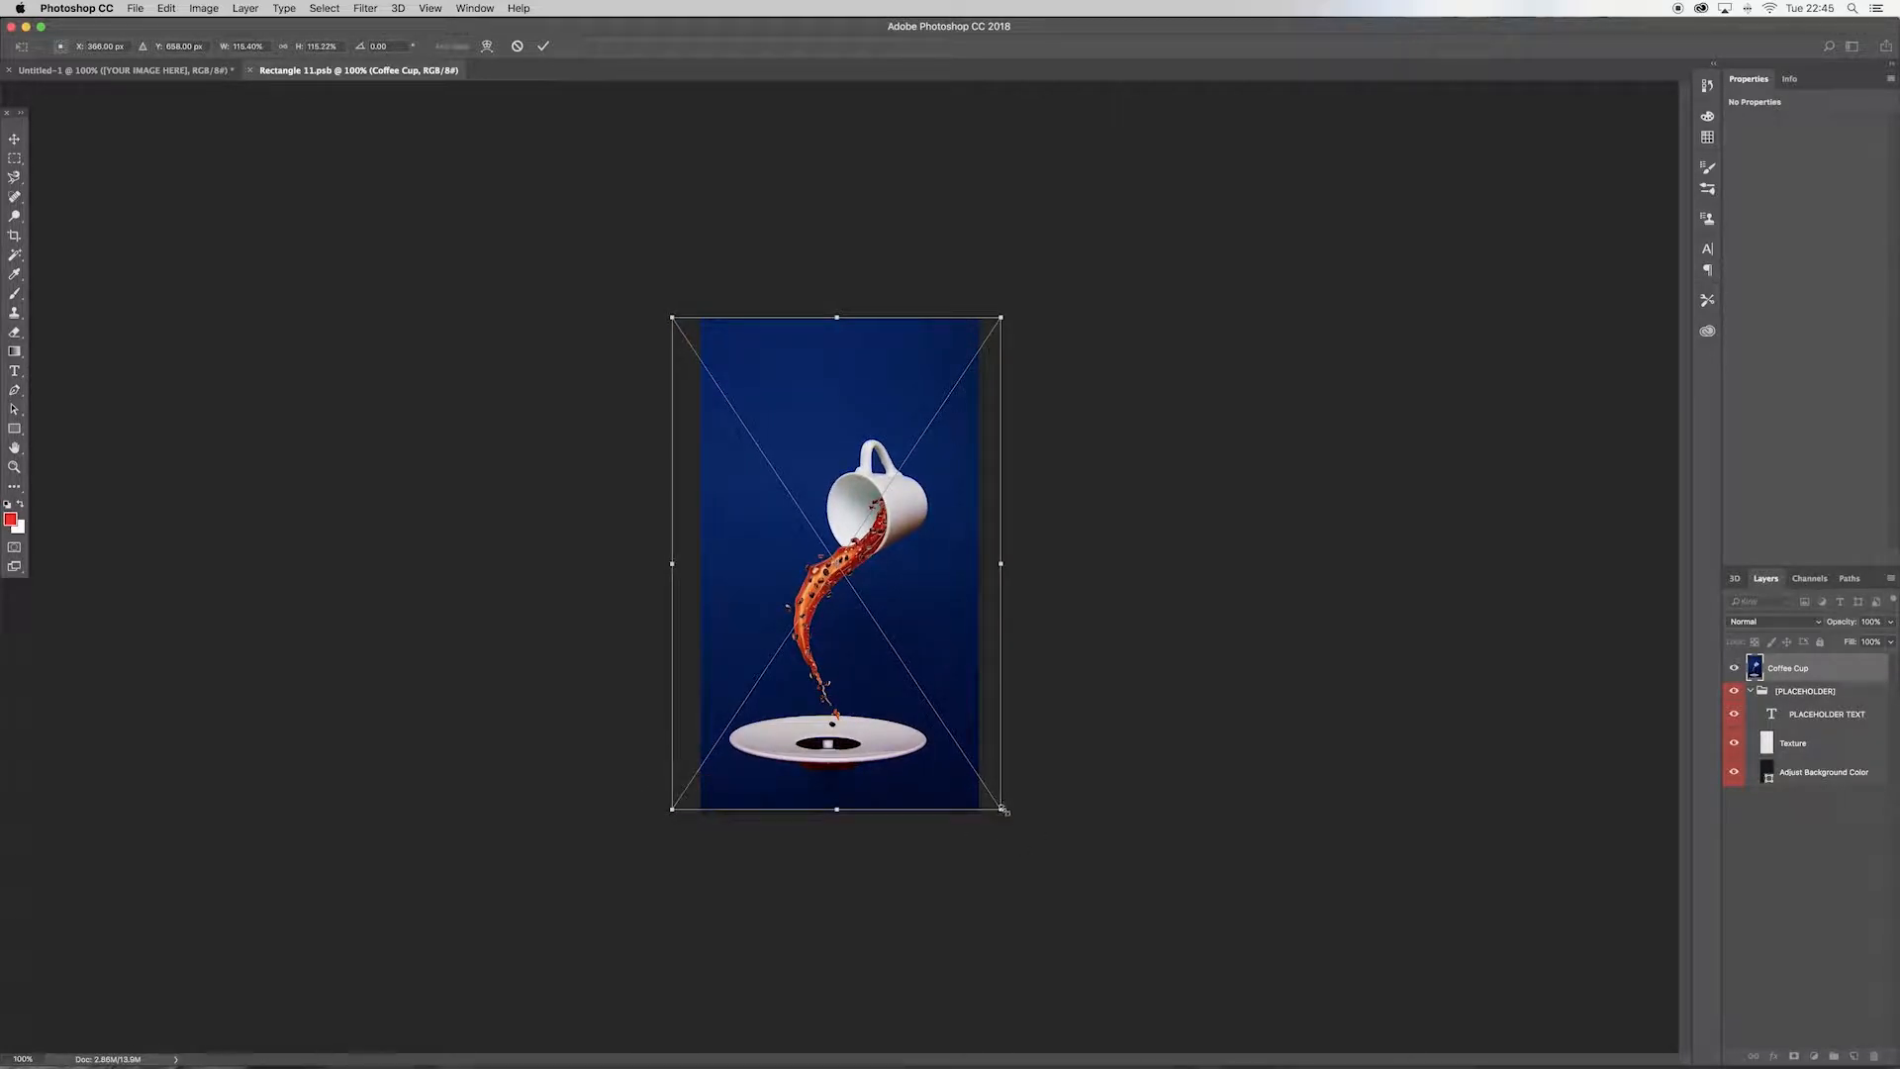
pyautogui.moveTo(1001, 810); pyautogui.dragTo(1010, 817)
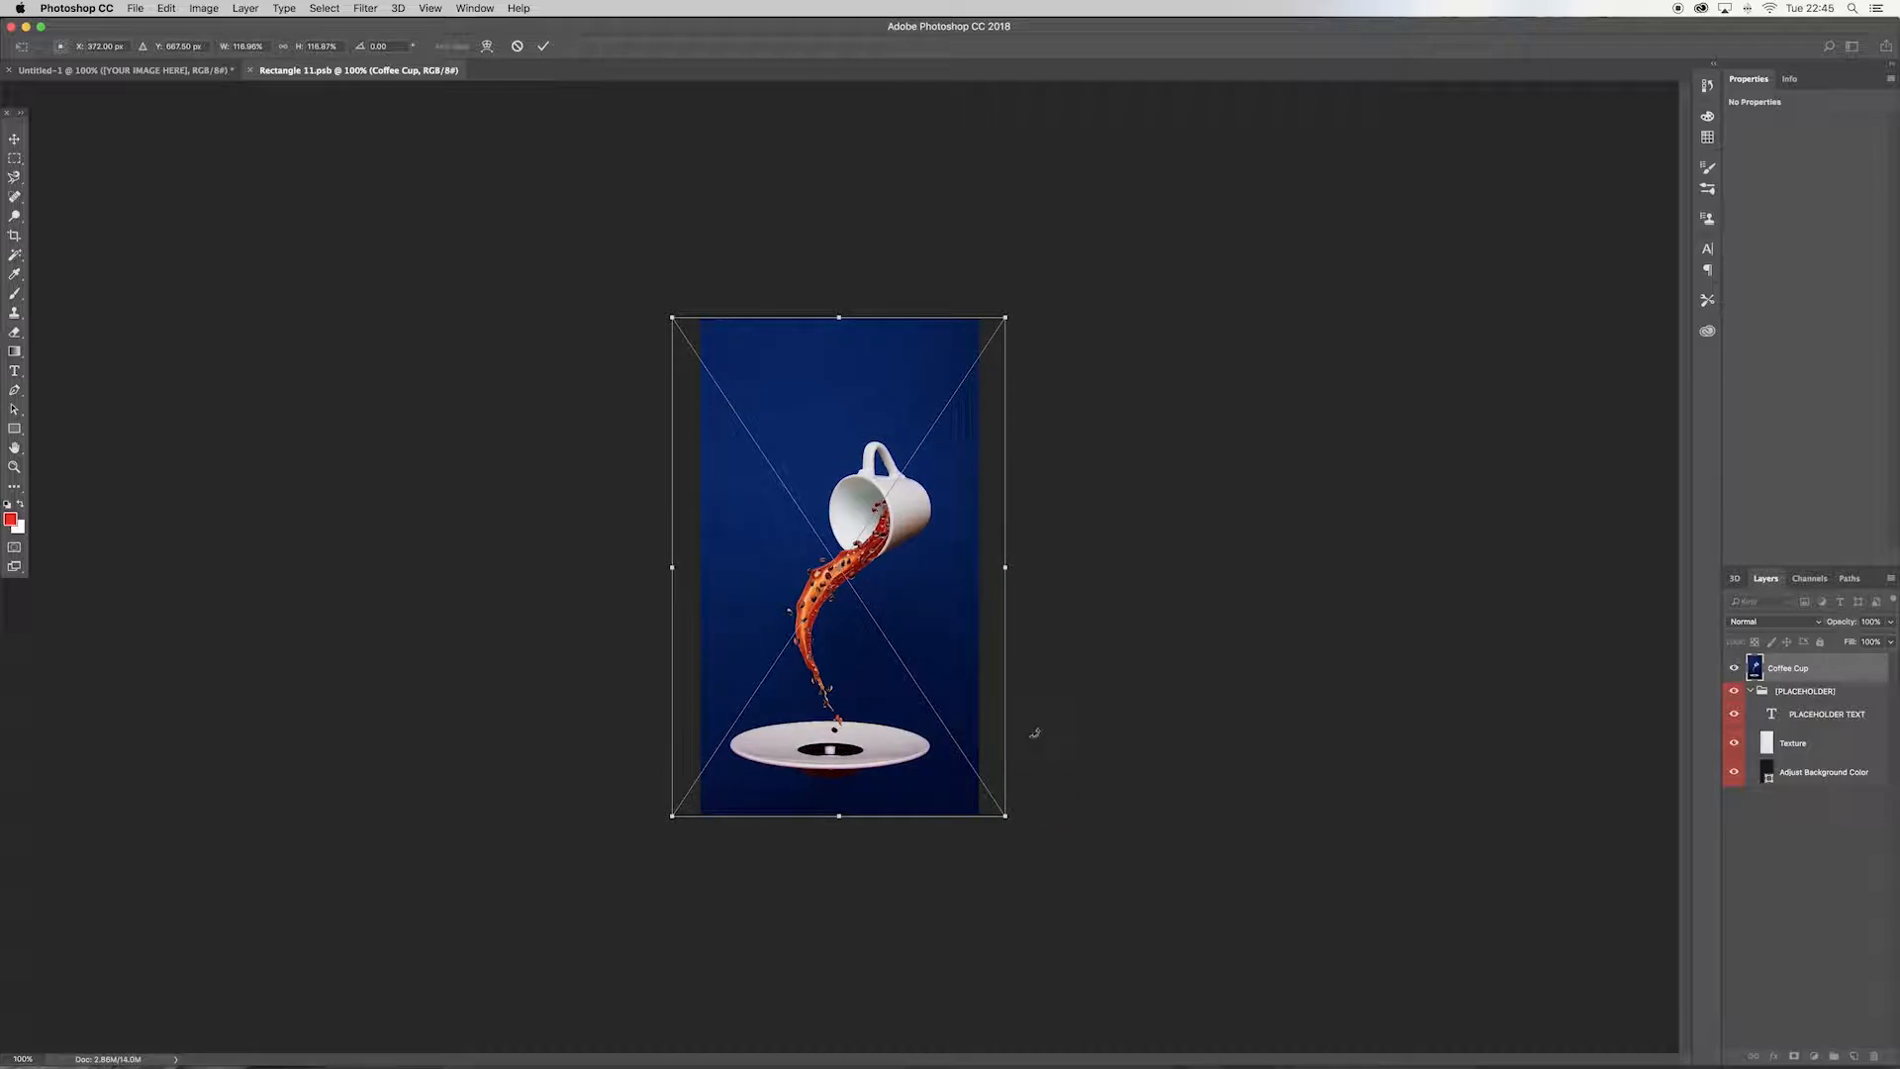
pyautogui.press('Return')
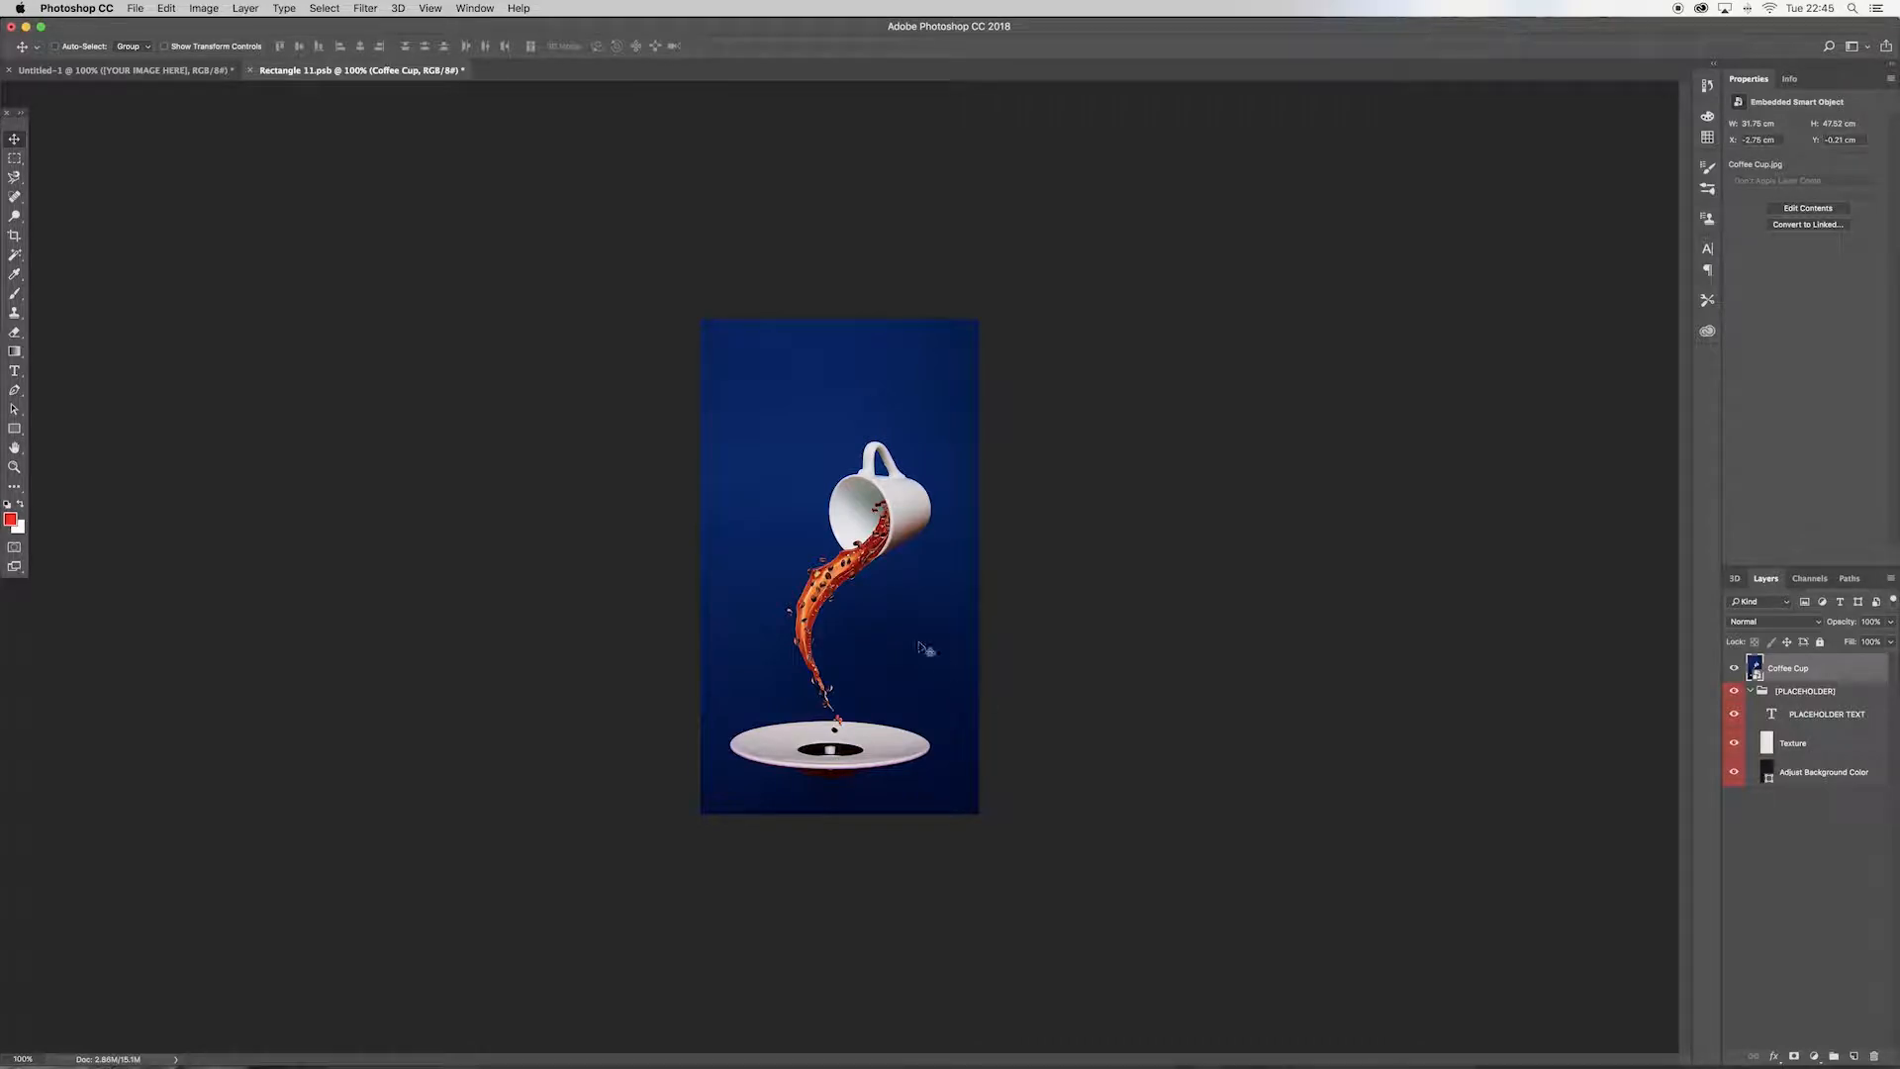
pyautogui.click(252, 71)
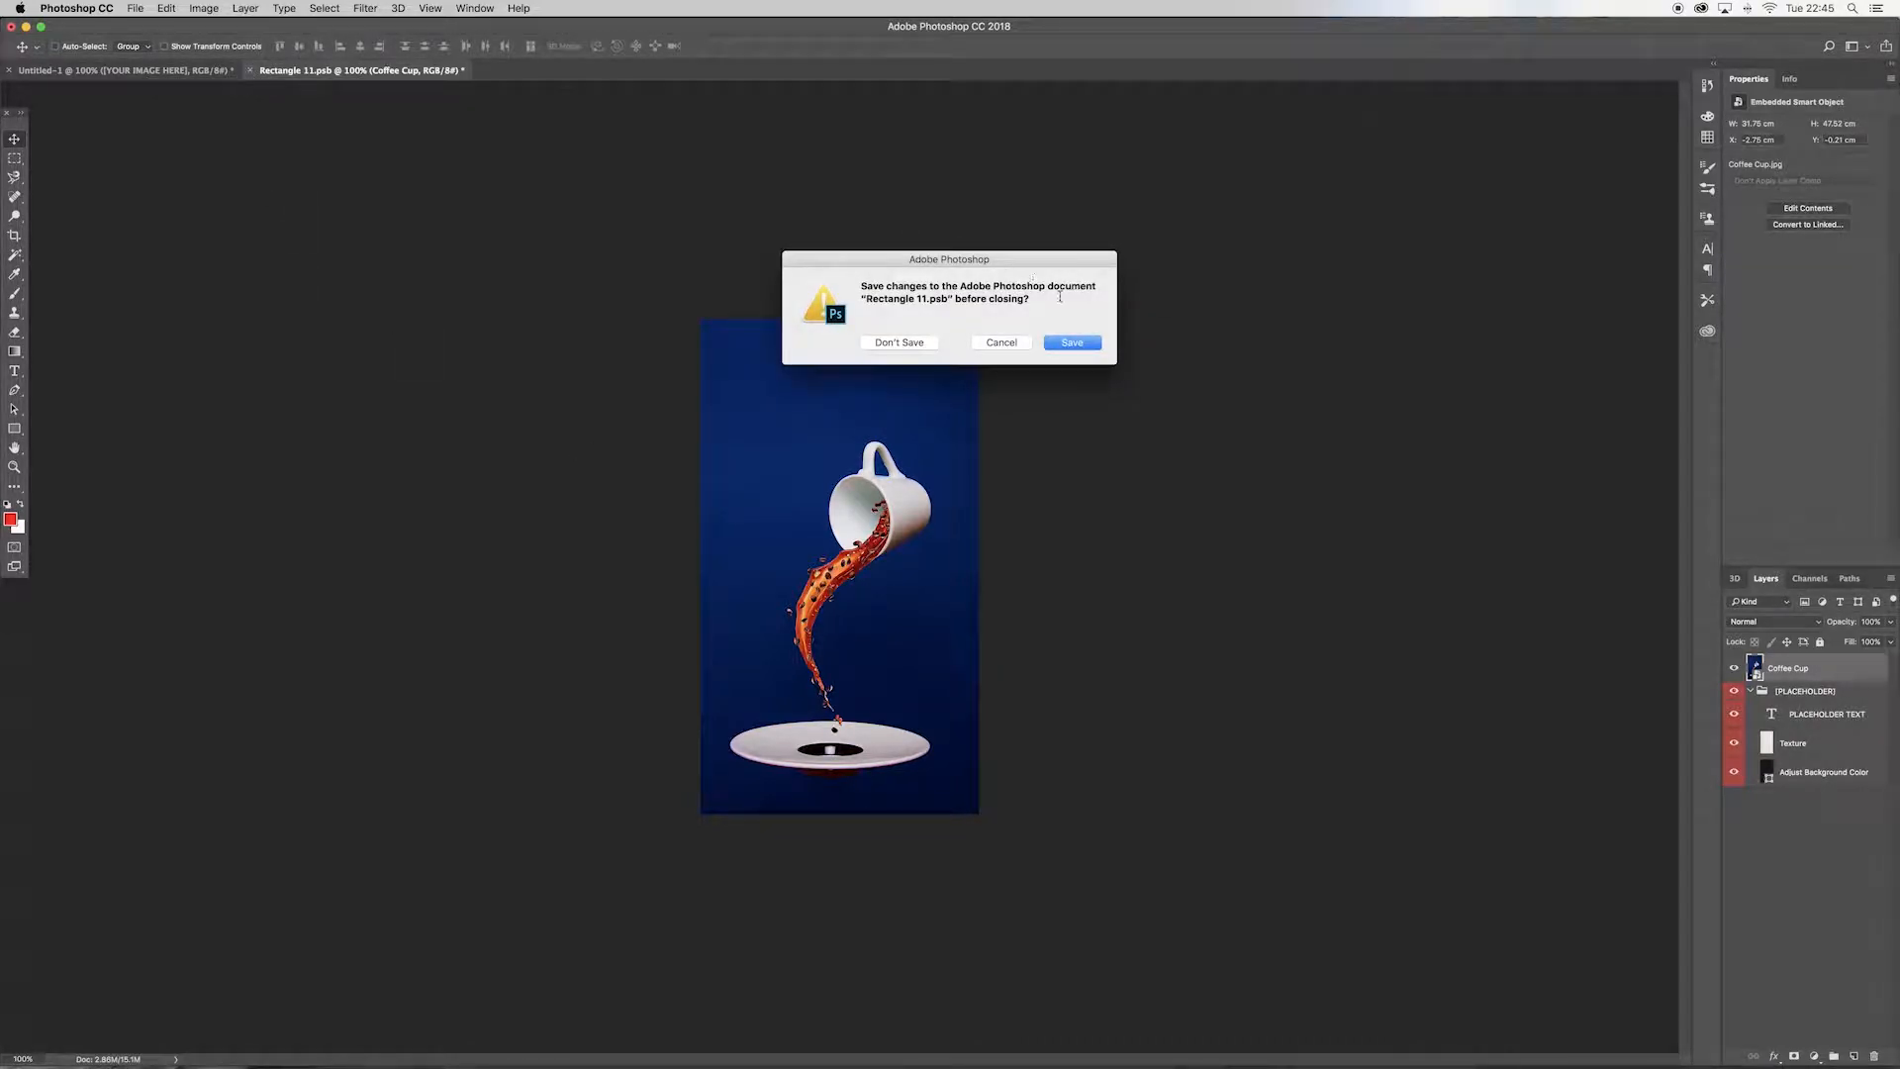
pyautogui.click(1074, 344)
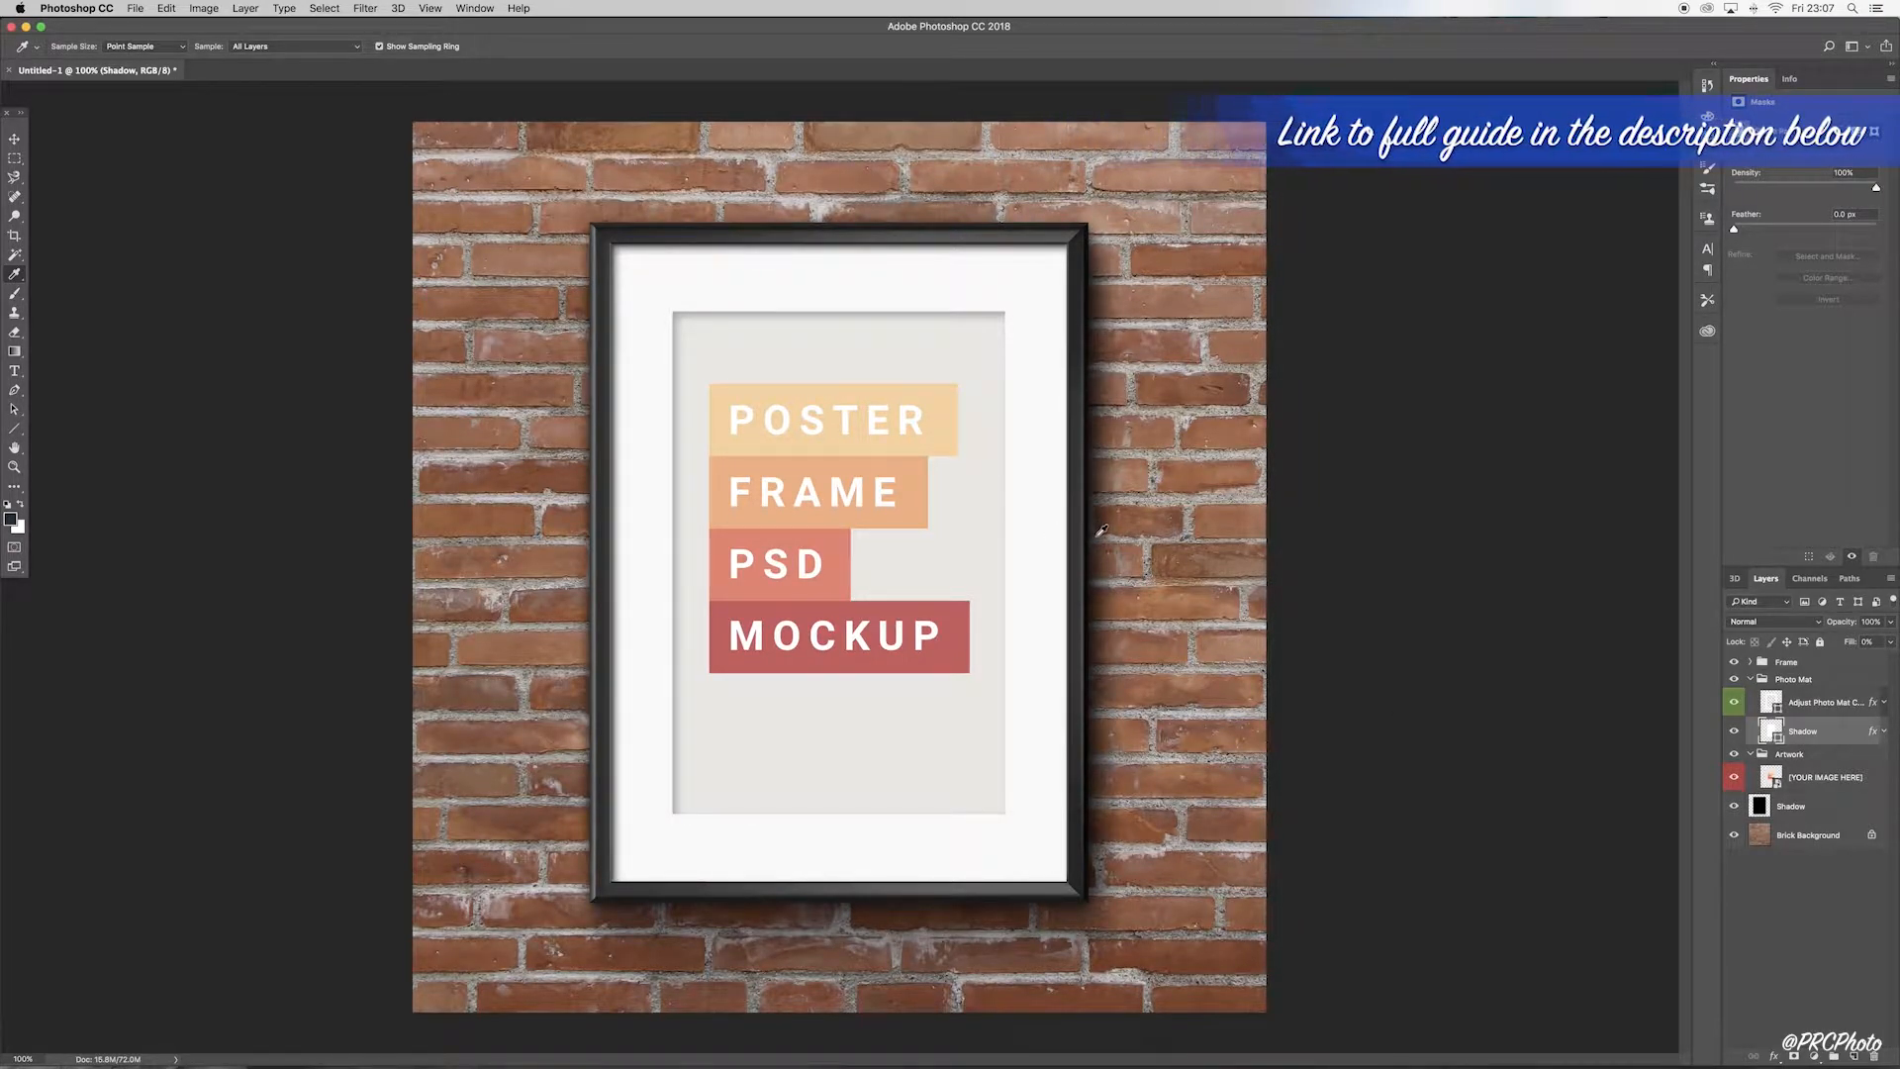
# Step: Select the Brick Background layer and rotate the entire poster frame mockup canvas 90° clockwise
pyautogui.click(1850, 838)
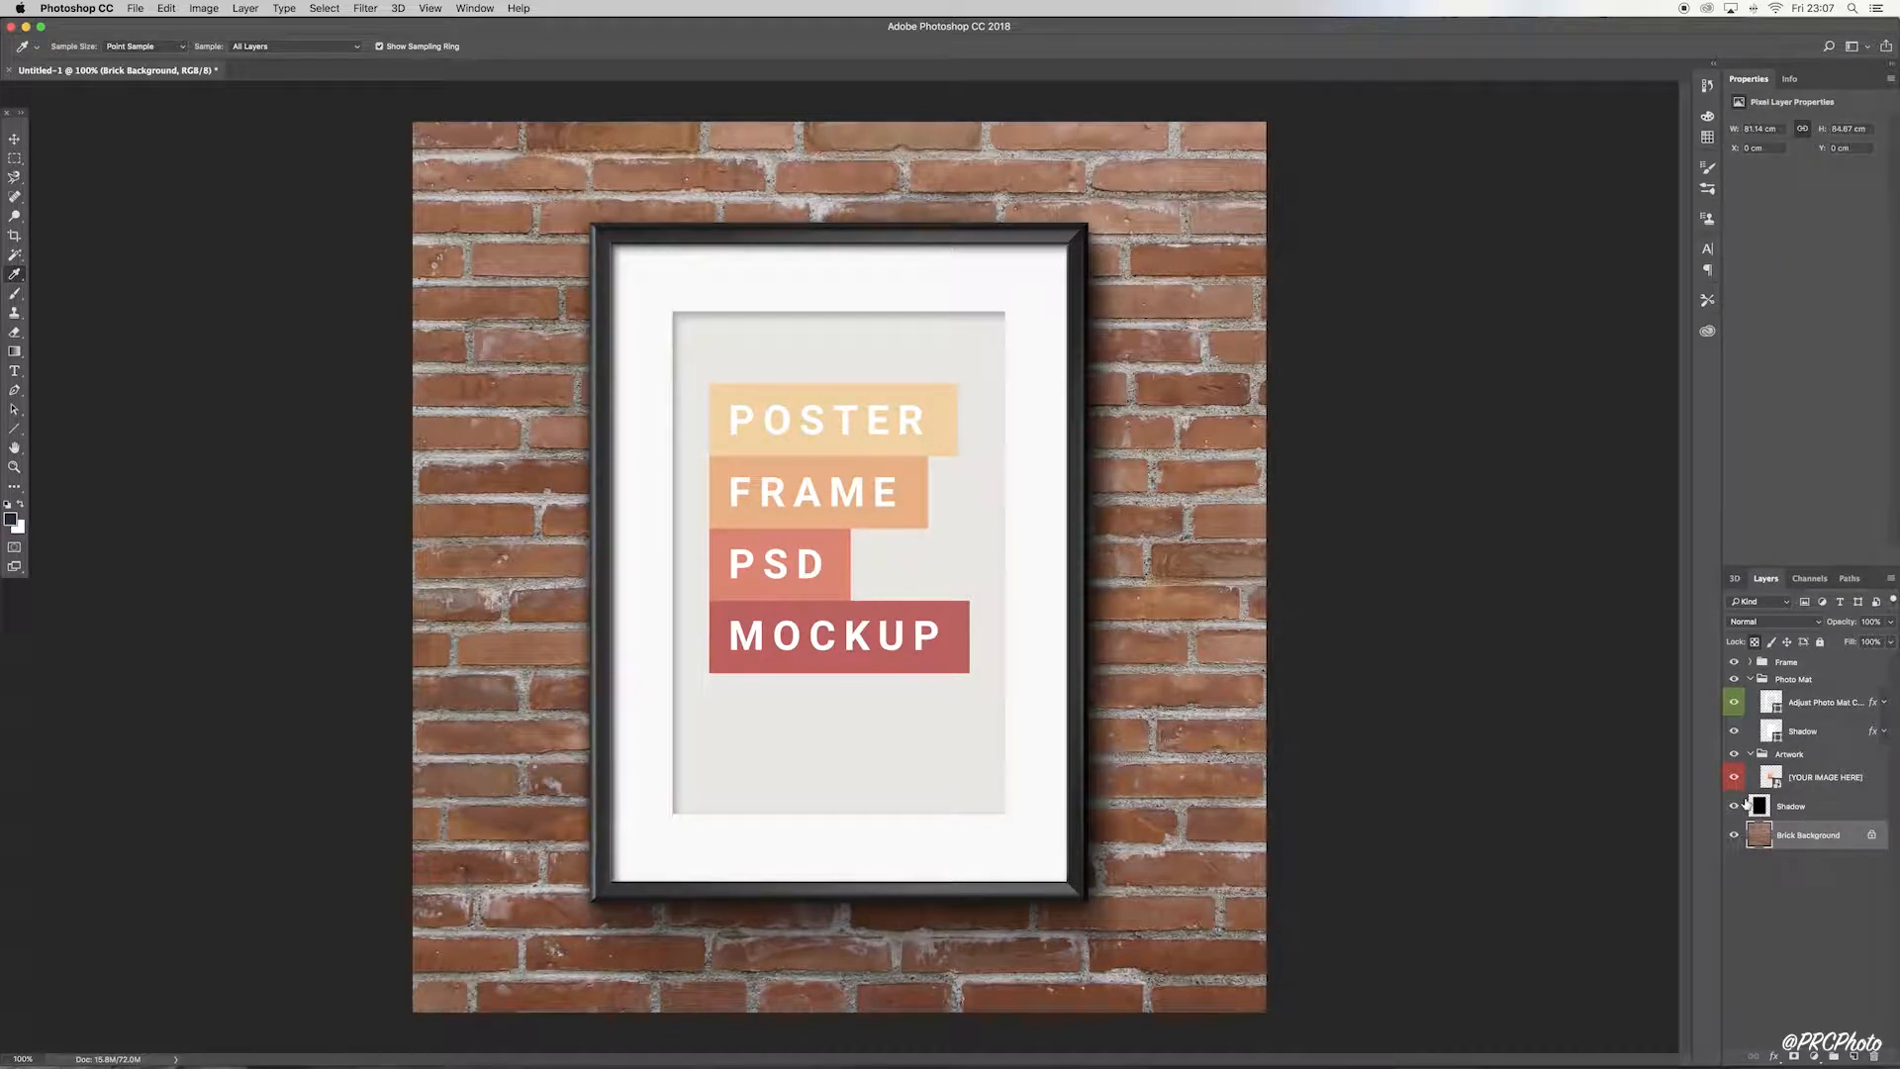
pyautogui.click(204, 8)
pyautogui.moveTo(255, 152)
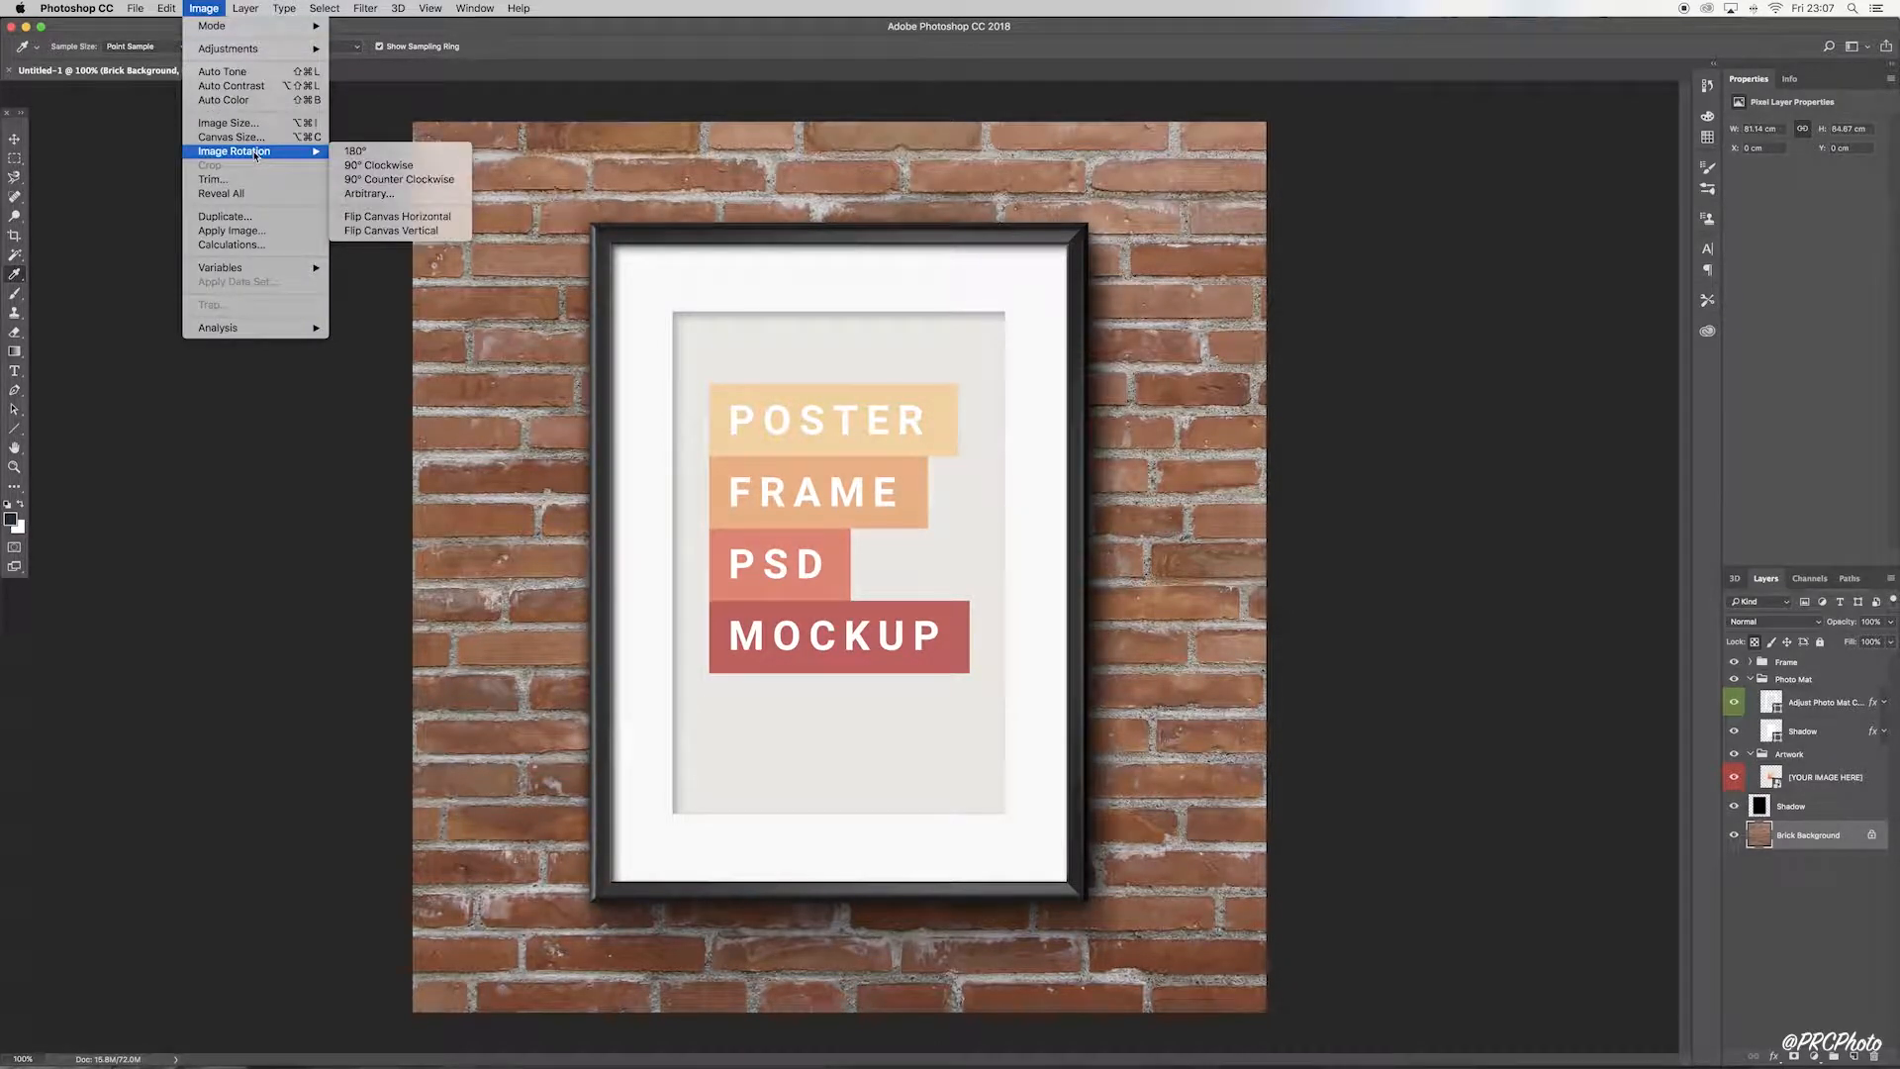
pyautogui.click(382, 166)
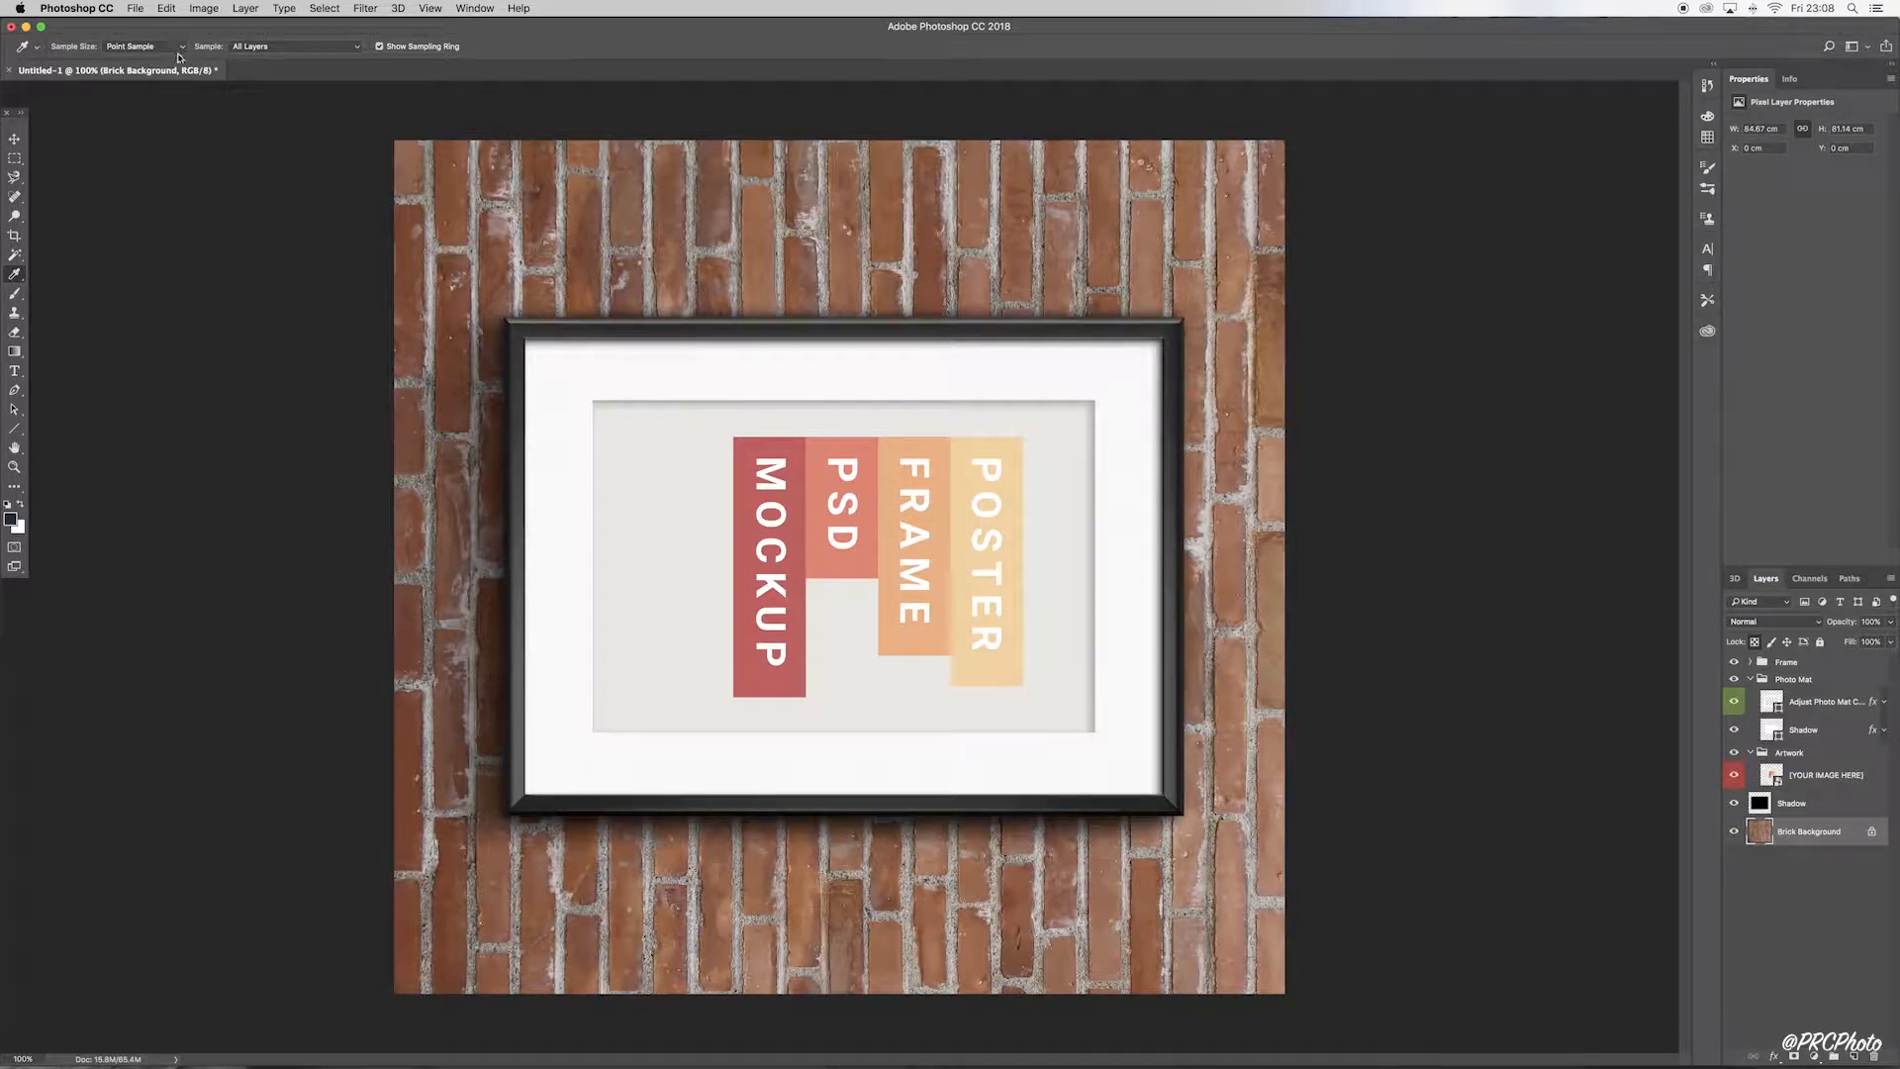
# Step: Rotate only the Brick Background layer 90° counter clockwise so the bricks run horizontally behind the landscape frame
pyautogui.click(167, 9)
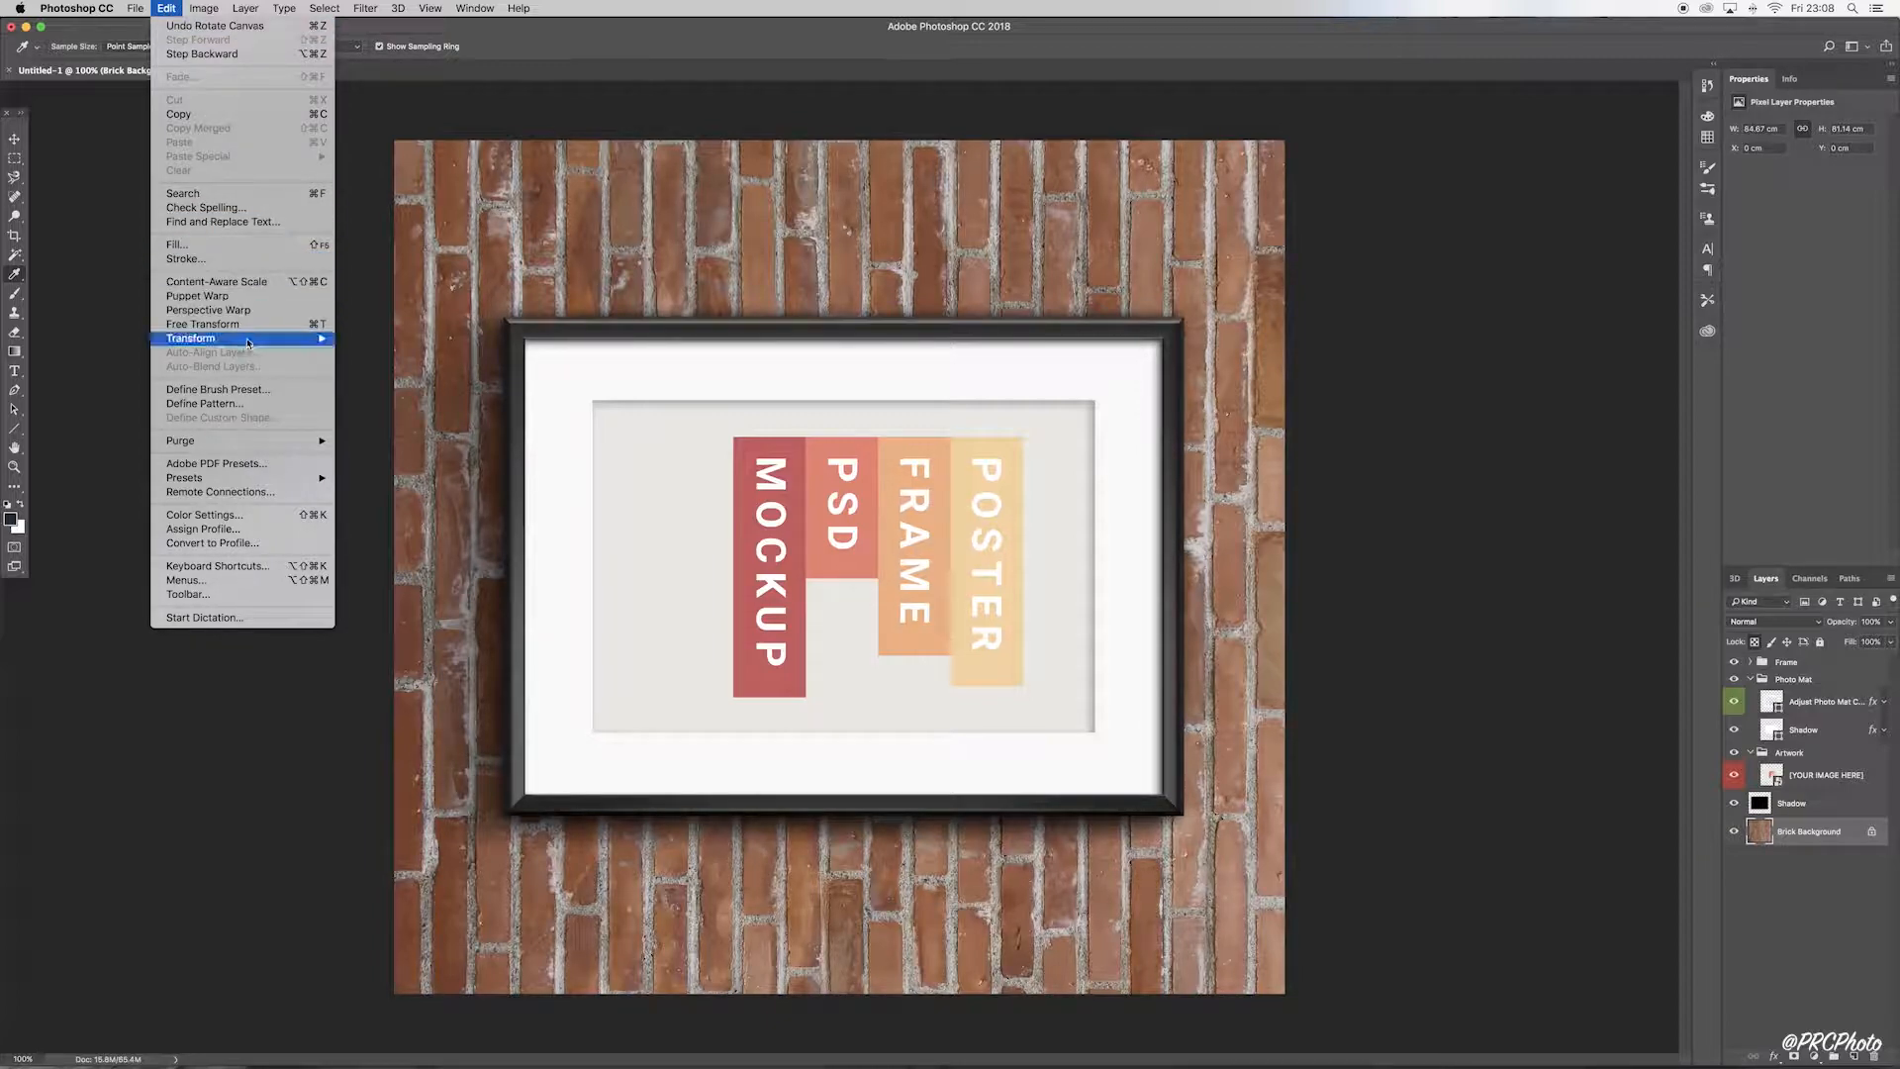
pyautogui.moveTo(248, 342)
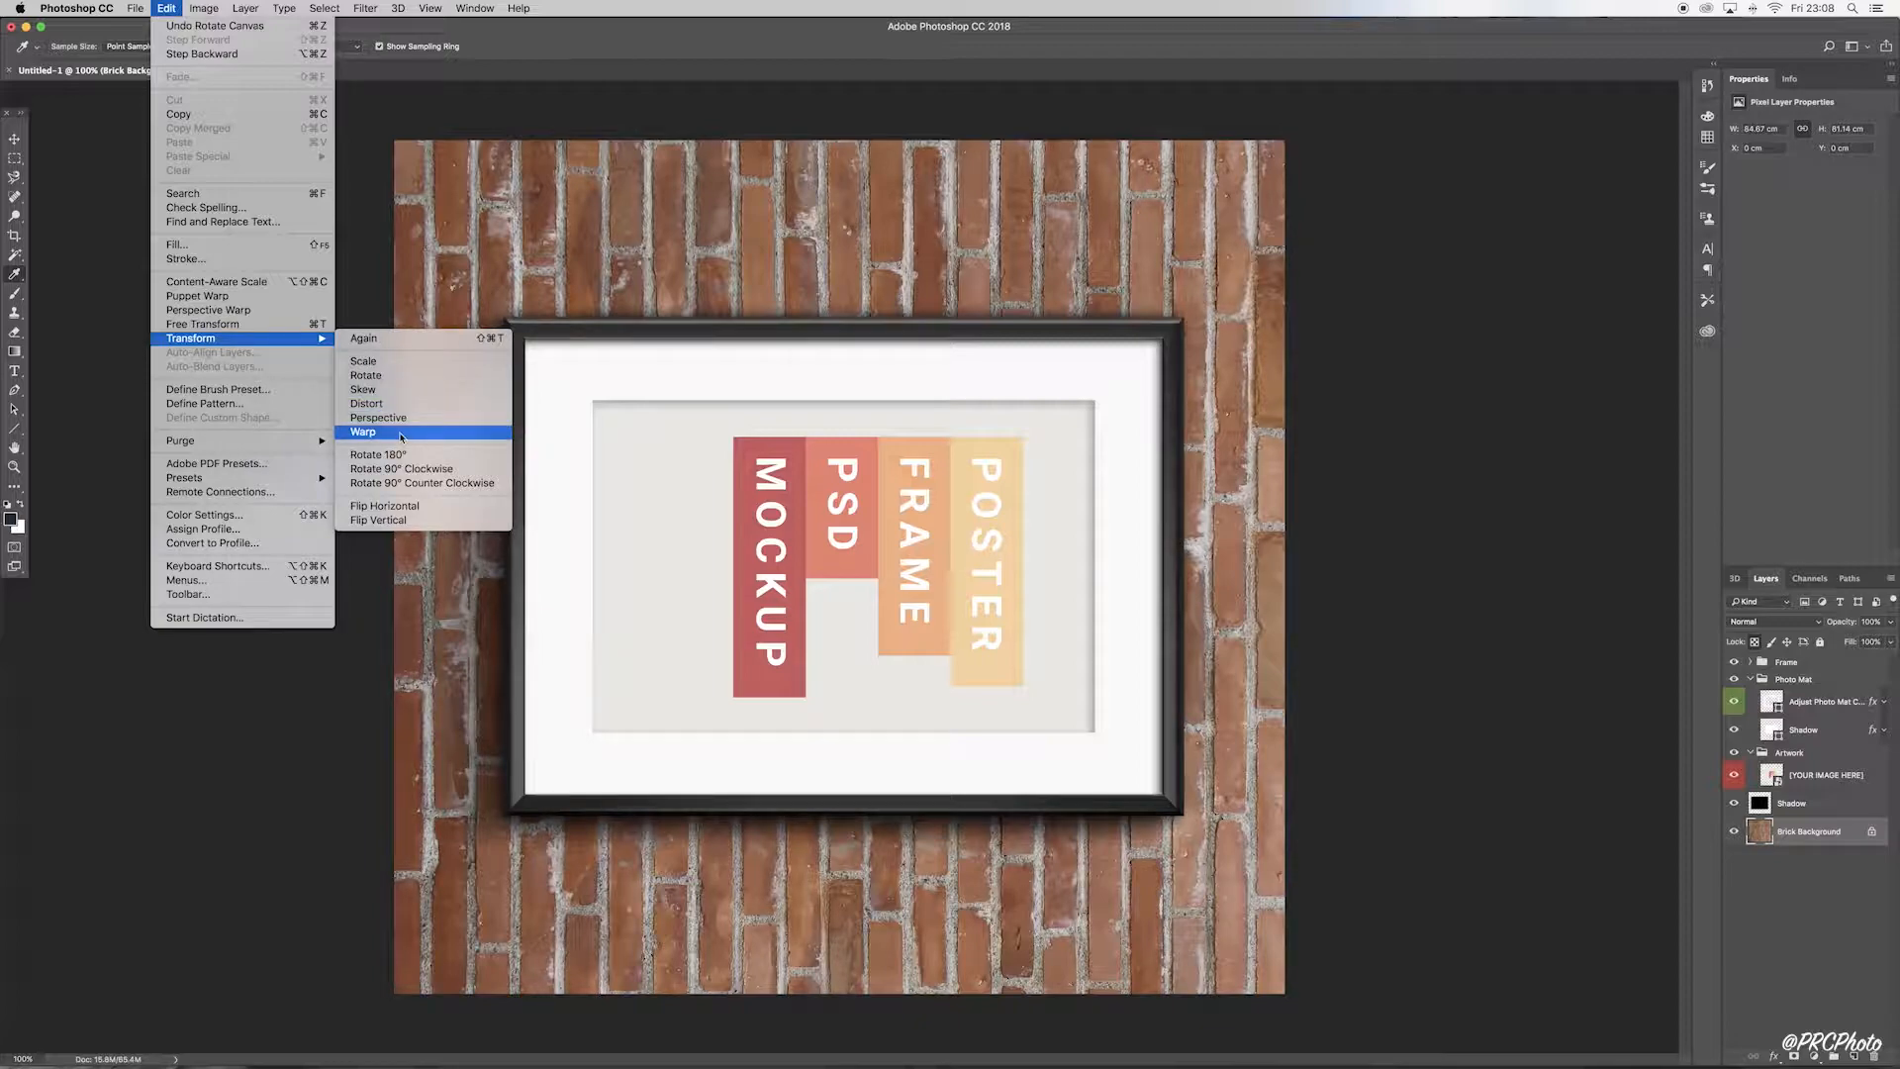
pyautogui.click(428, 482)
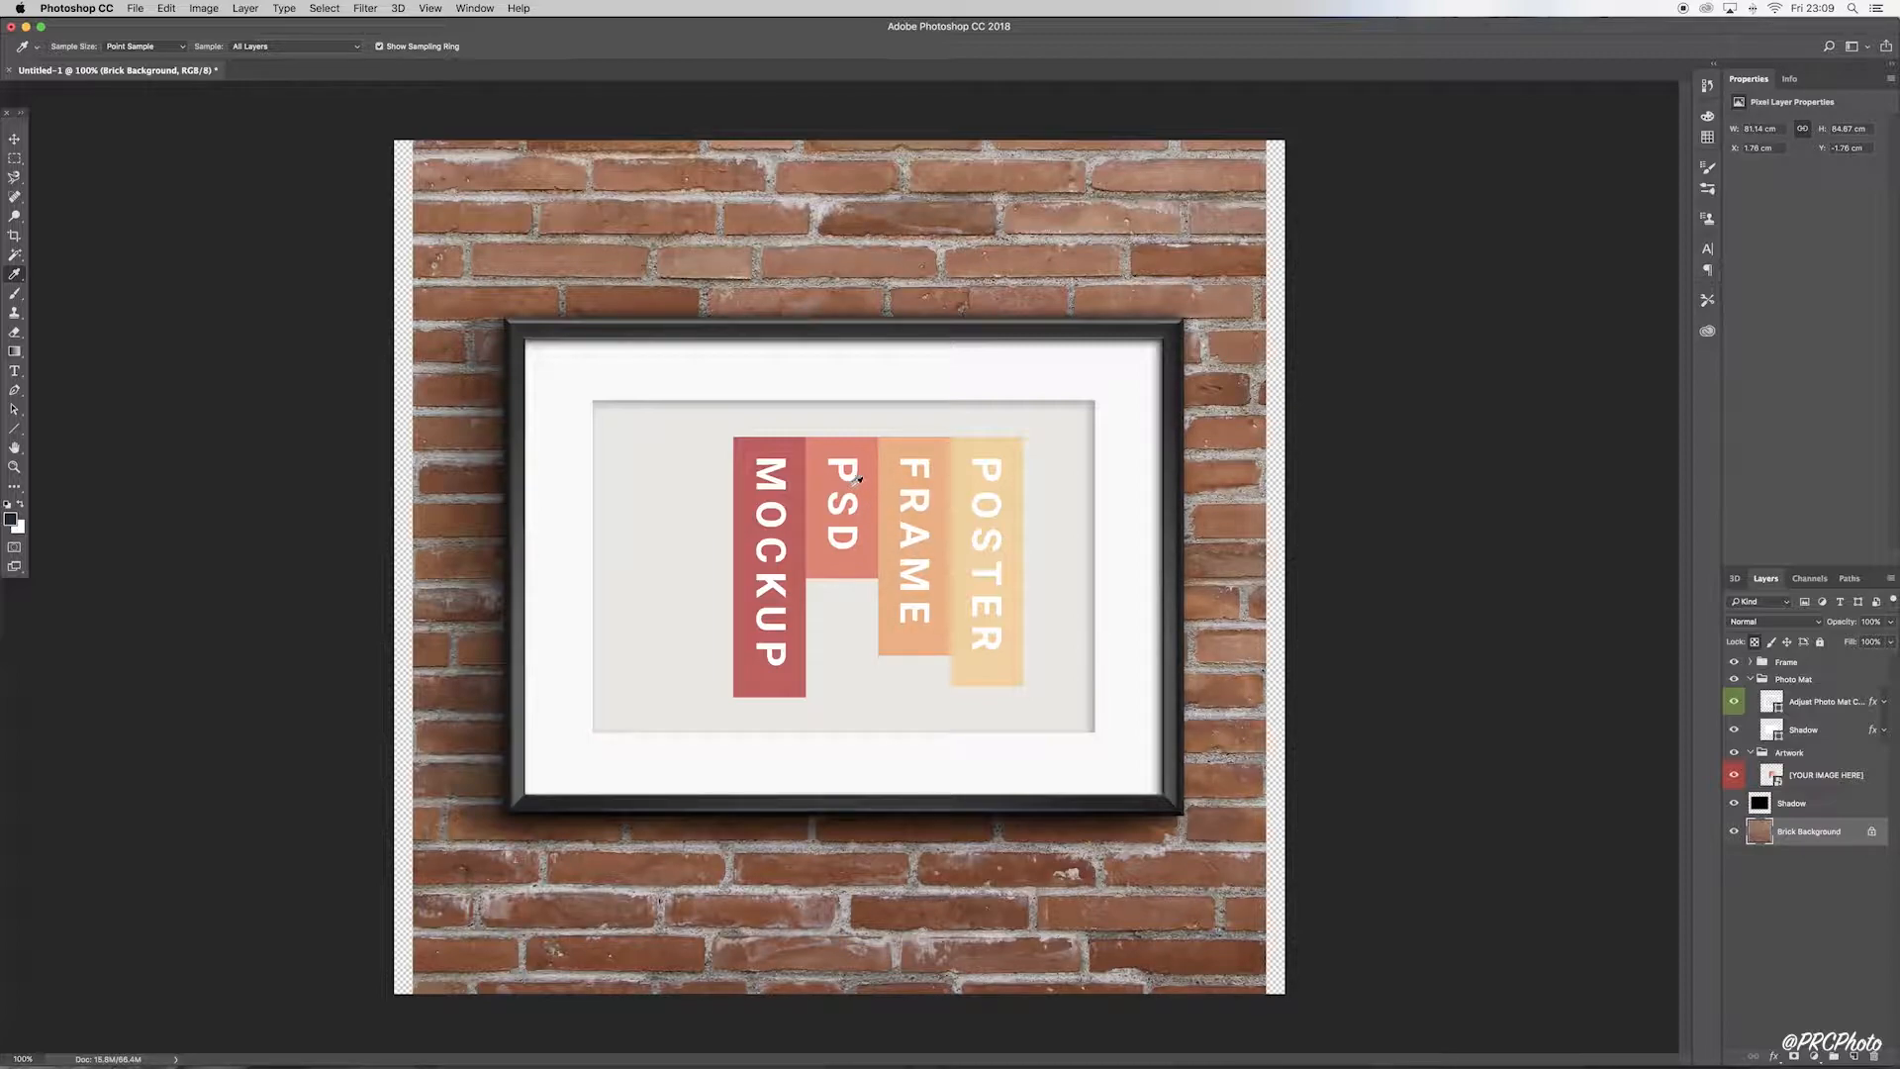
# Step: Place RM_080416_08.jpg as an embedded image in the poster frame mockup, accepting the default Camera Raw settings
pyautogui.click(133, 9)
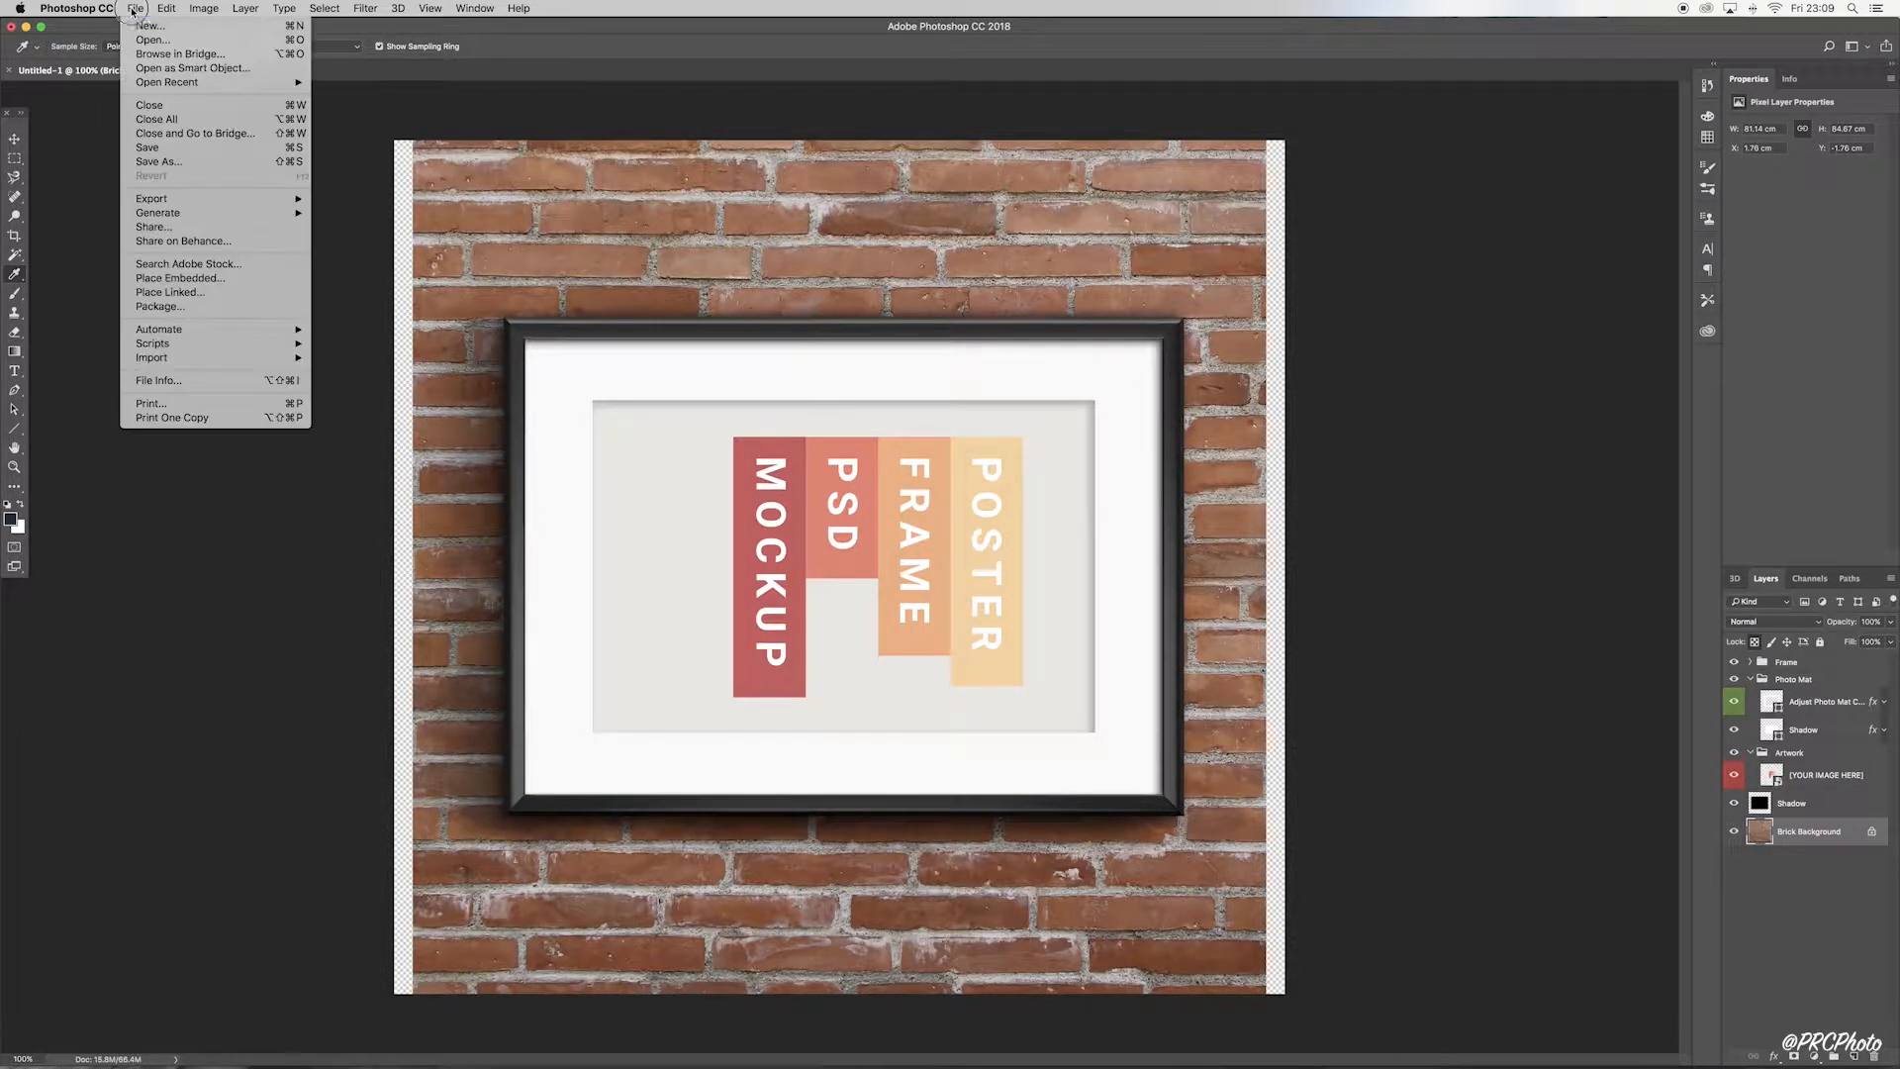
pyautogui.click(189, 280)
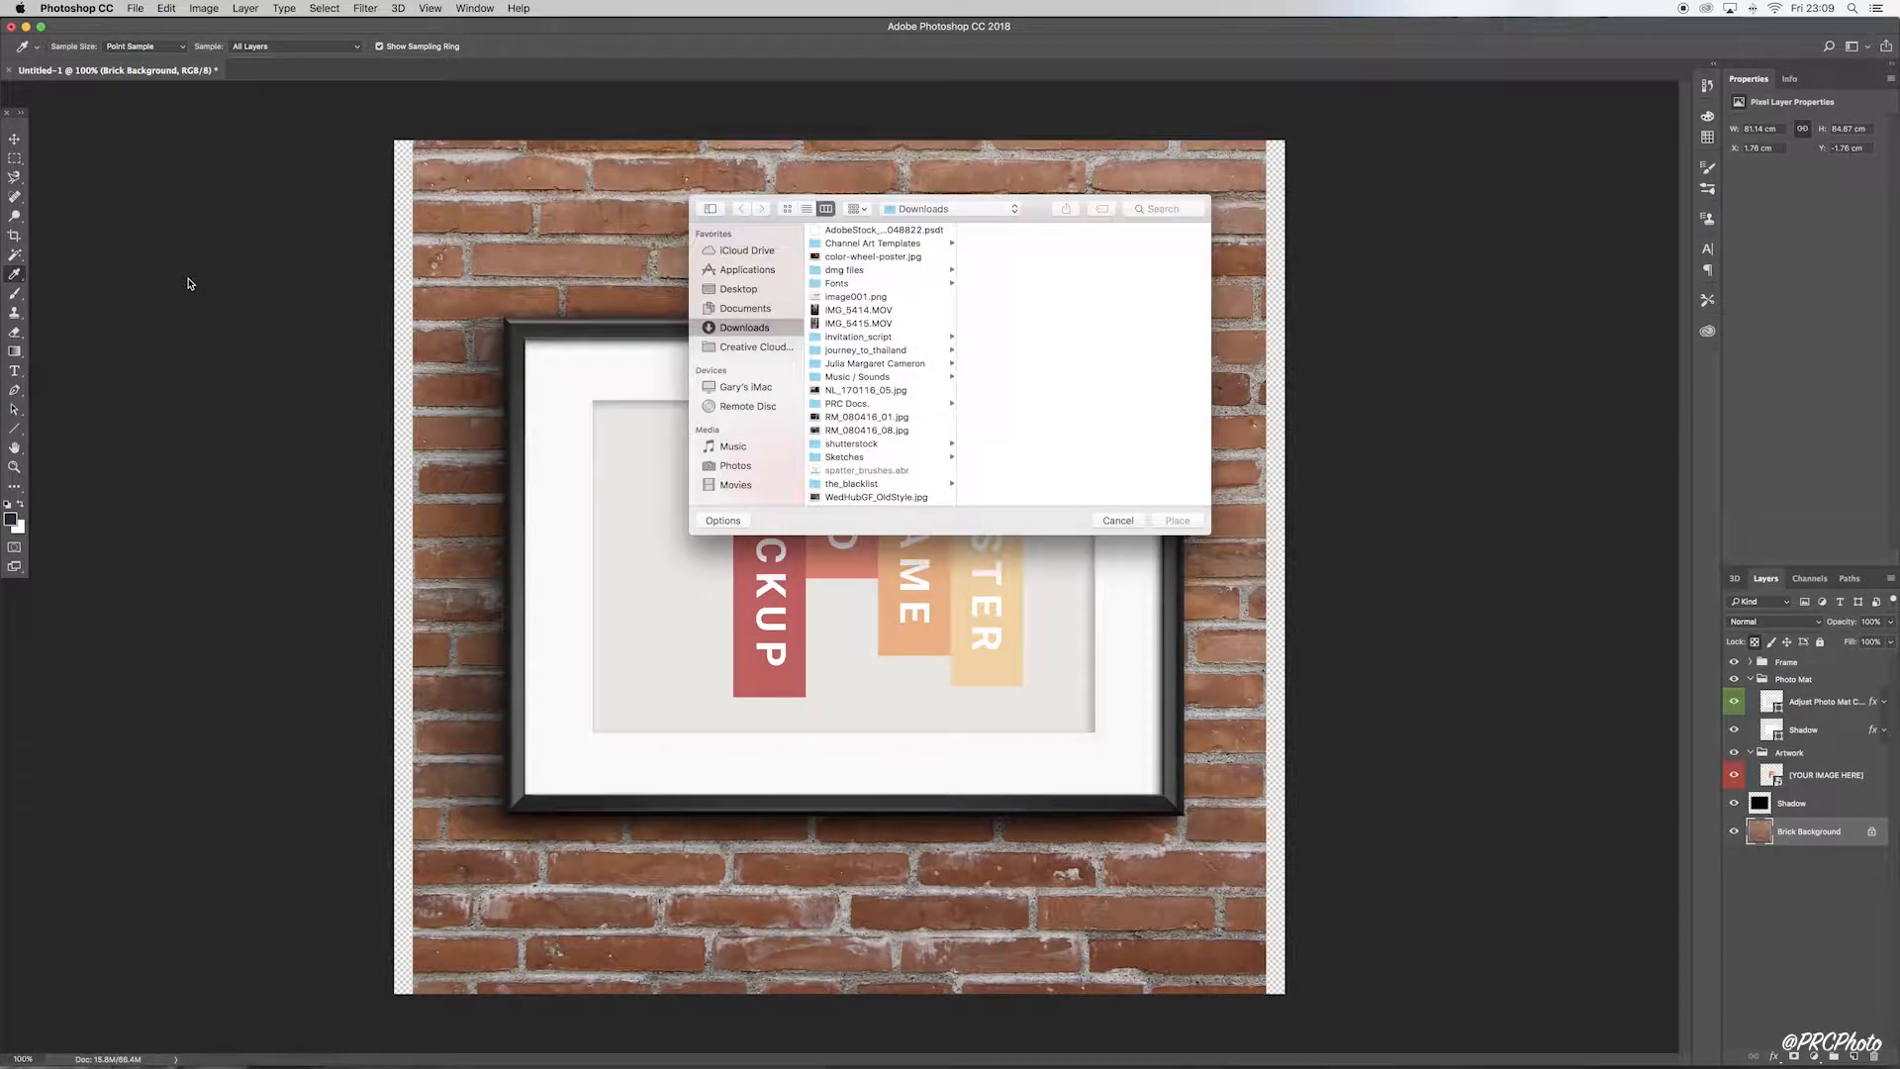
pyautogui.click(857, 431)
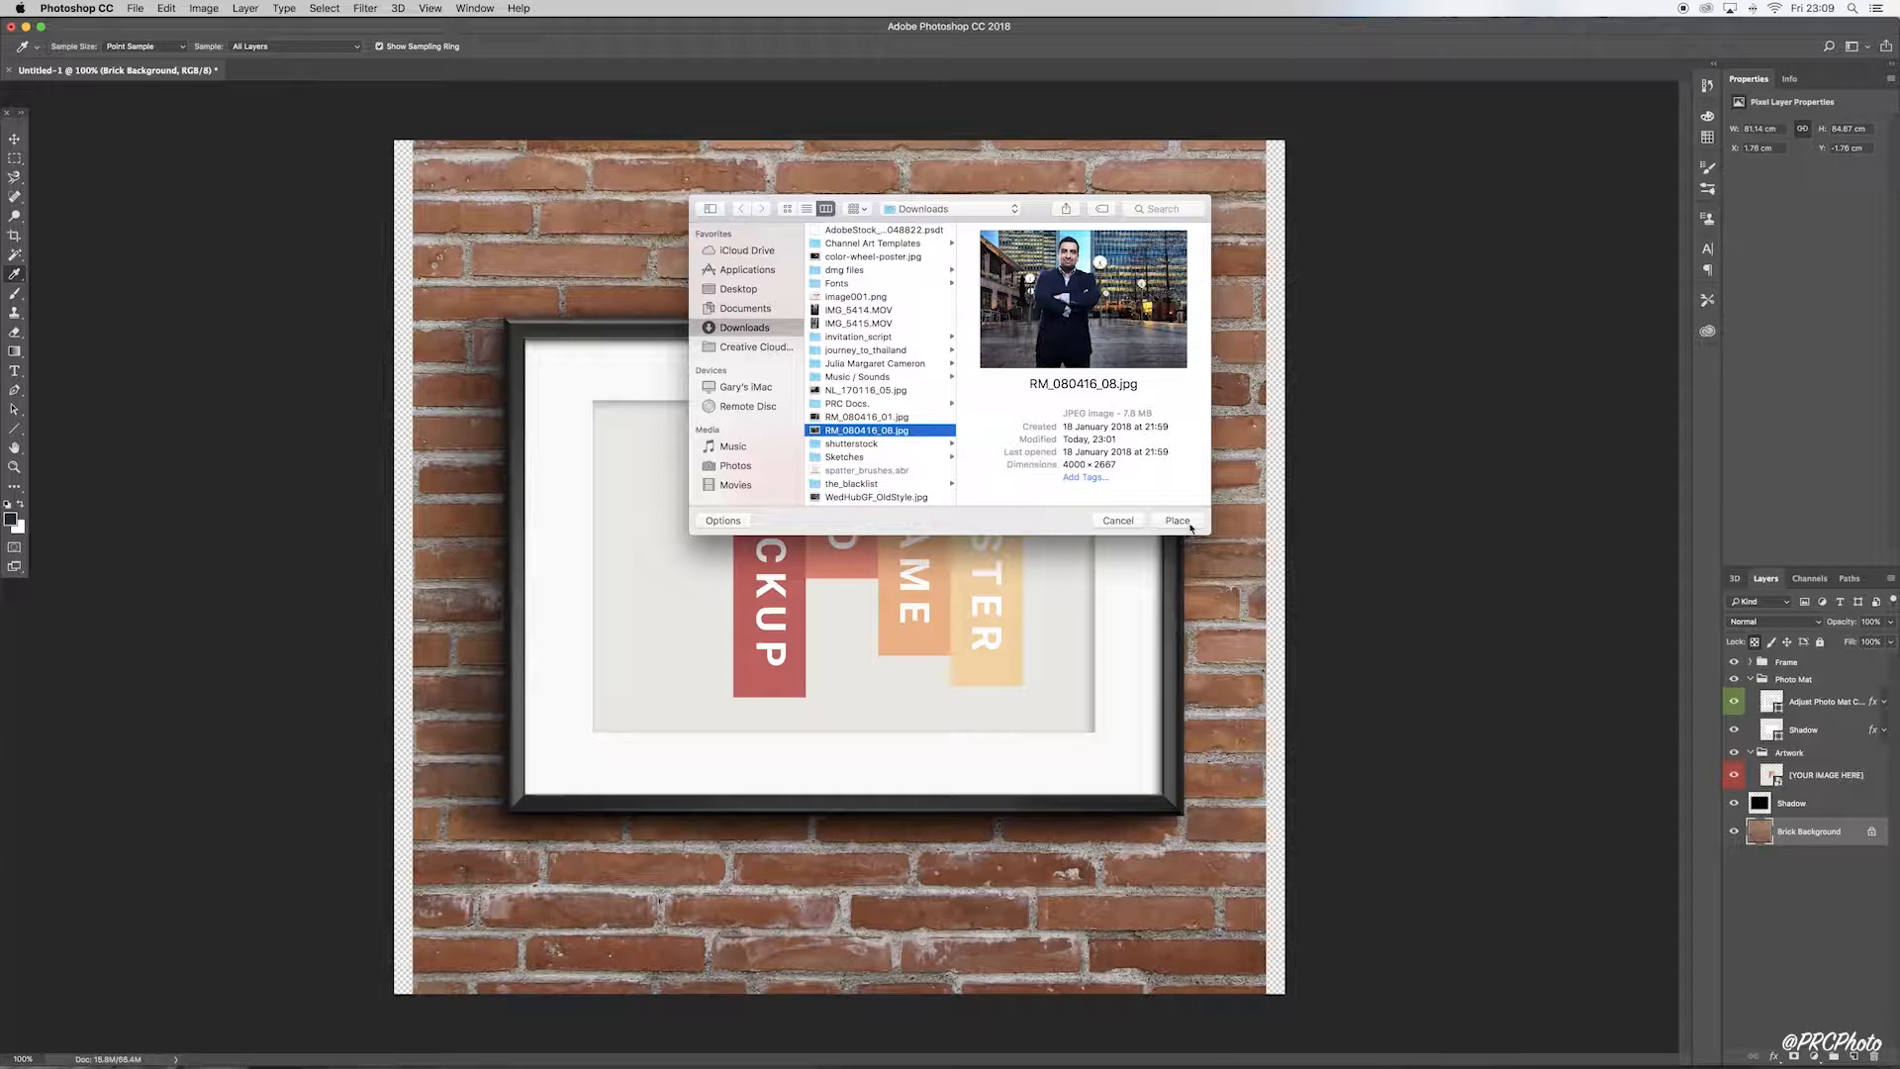
pyautogui.click(1177, 521)
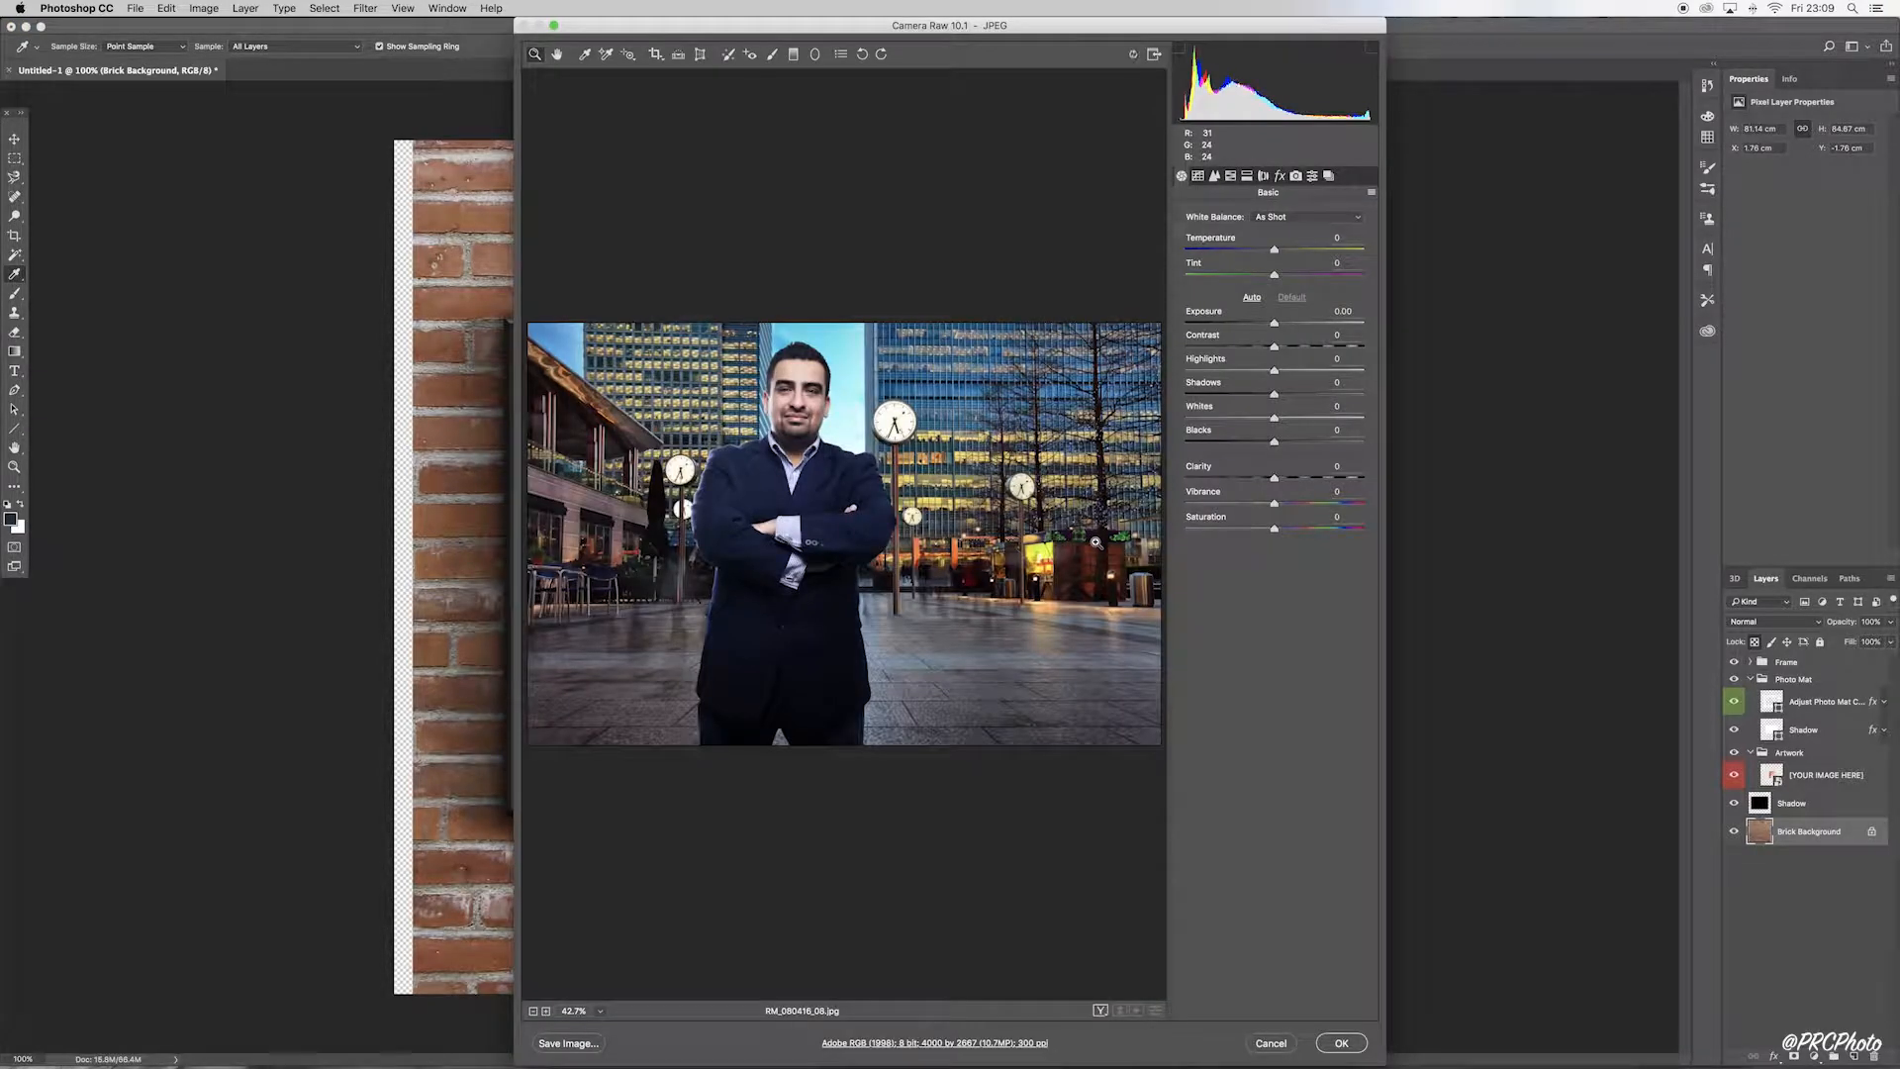
pyautogui.click(1342, 1043)
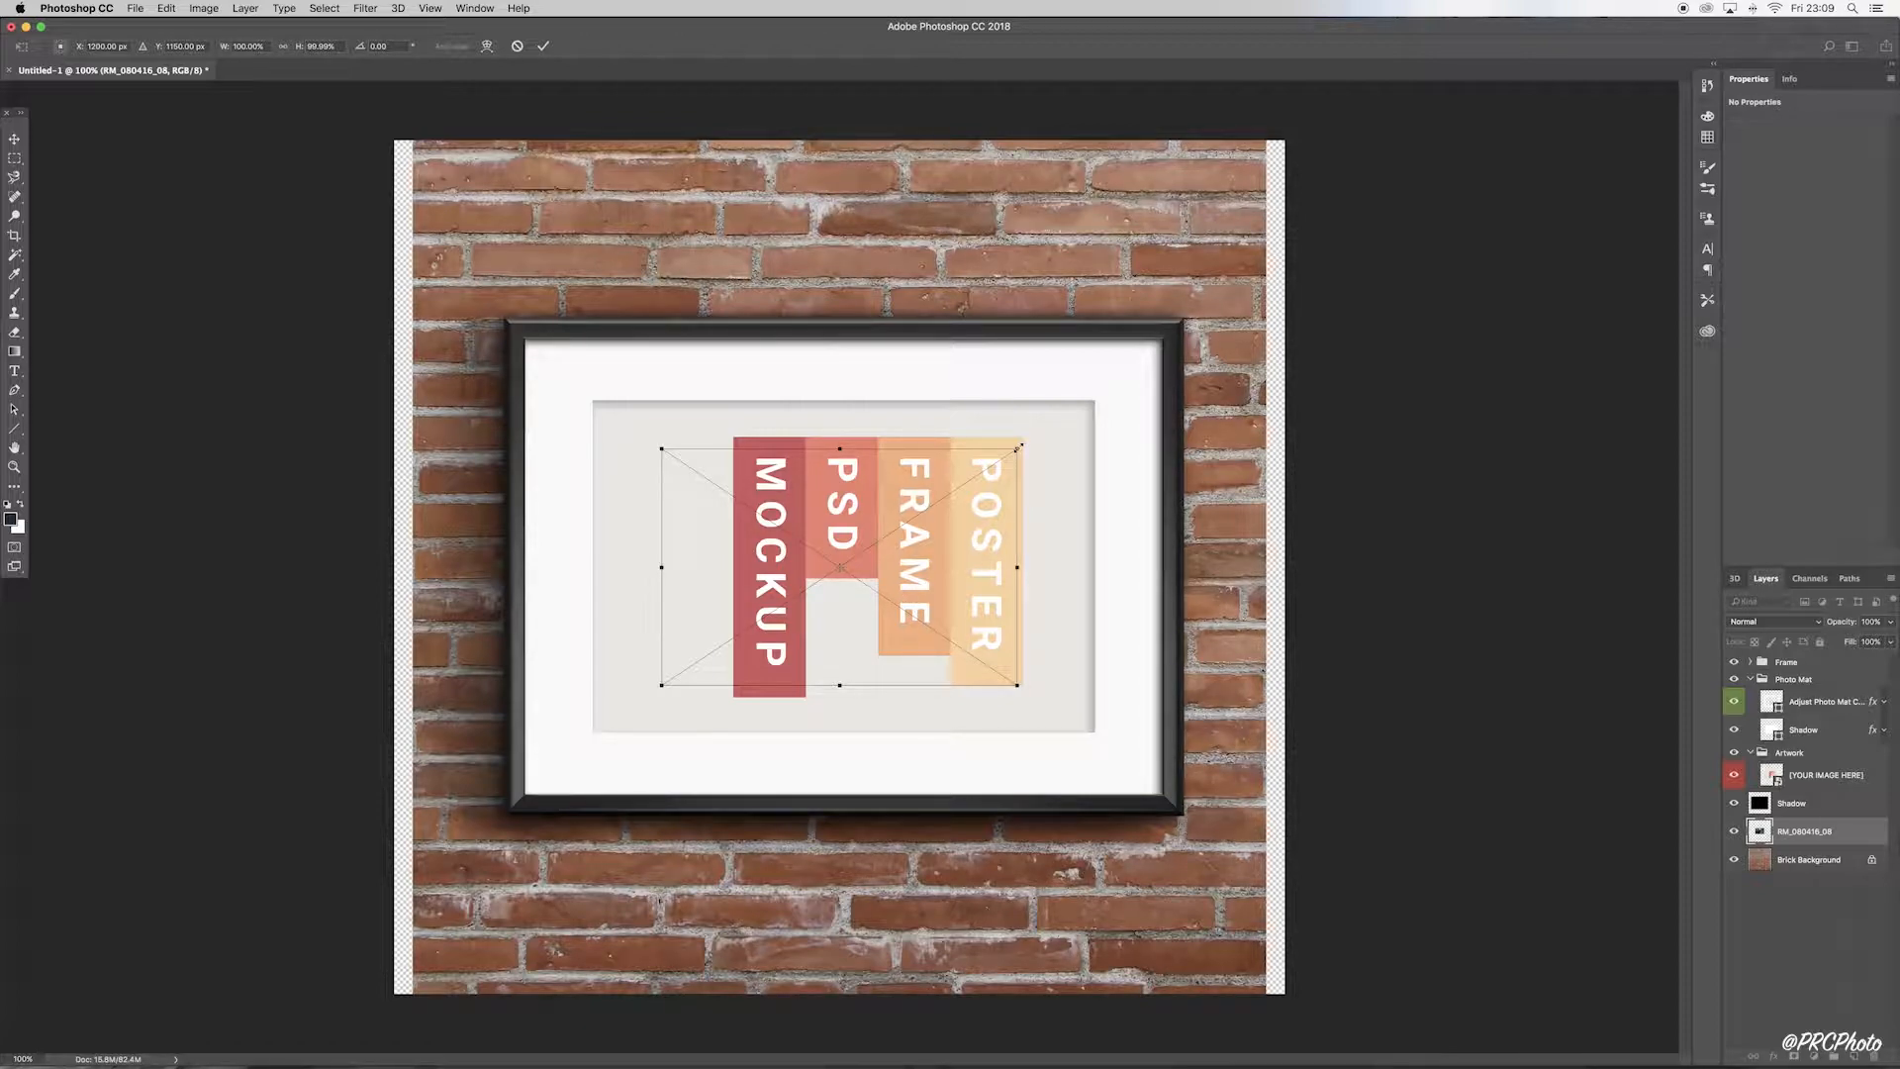
# Step: Scale the placed photo to about 48.5 cm wide to cover the mat opening, and move its layer above [YOUR IMAGE HERE] in the Artwork group
pyautogui.moveTo(1019, 447); pyautogui.dragTo(1107, 393)
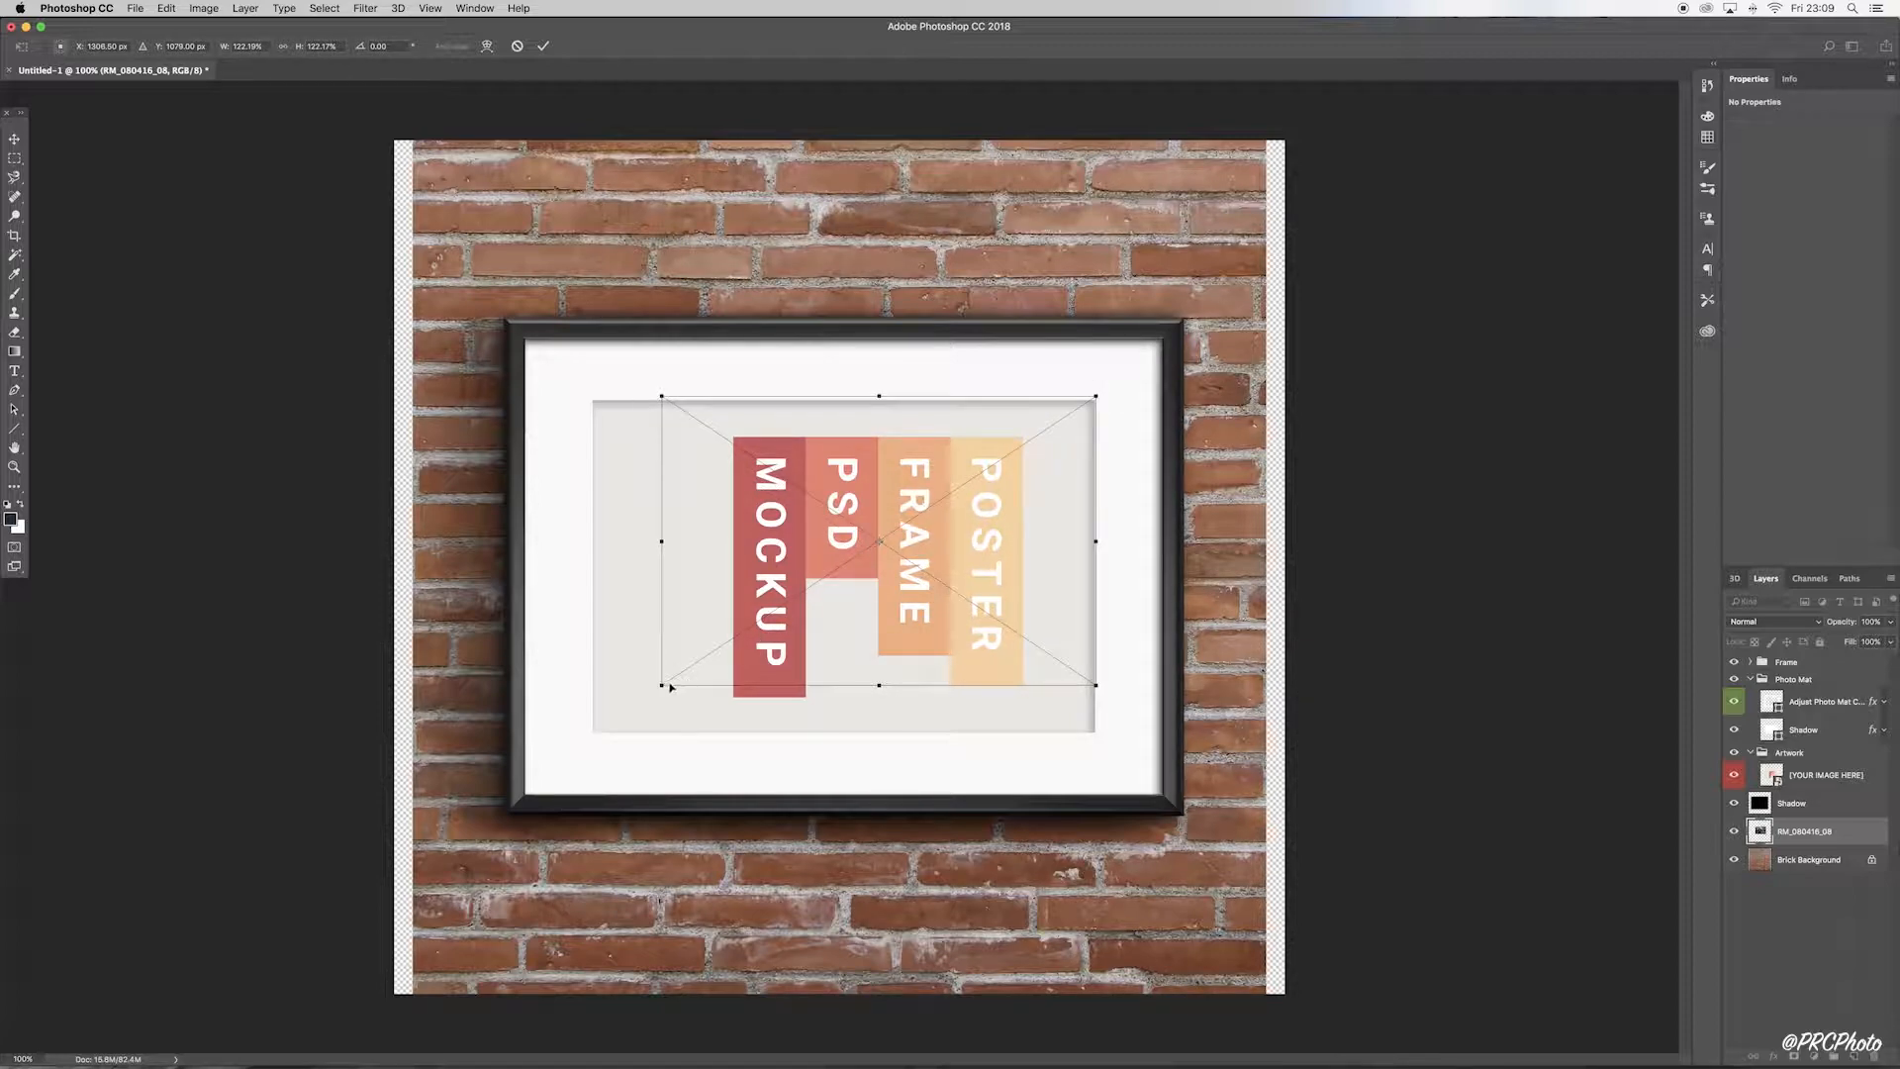
pyautogui.moveTo(662, 685); pyautogui.dragTo(590, 734)
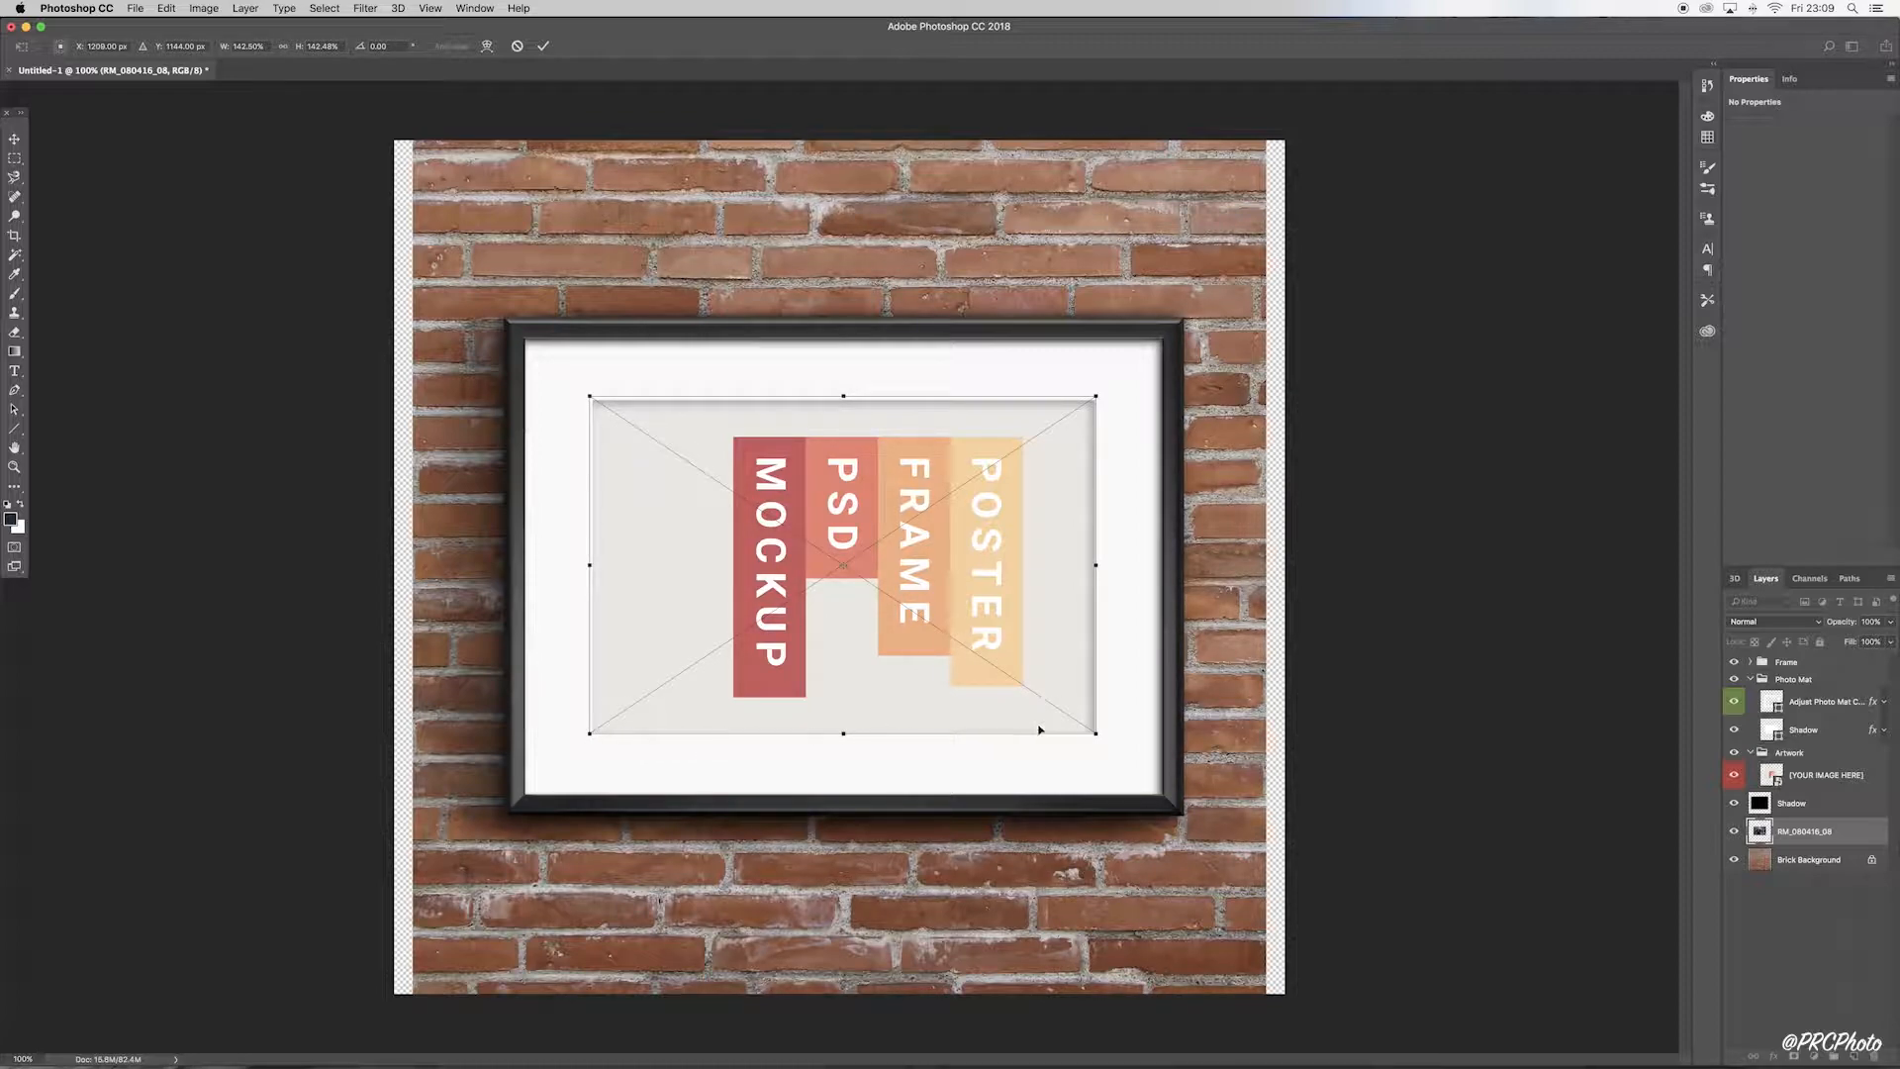
pyautogui.moveTo(1093, 731); pyautogui.dragTo(1099, 735)
pyautogui.press('Return')
pyautogui.press('i')
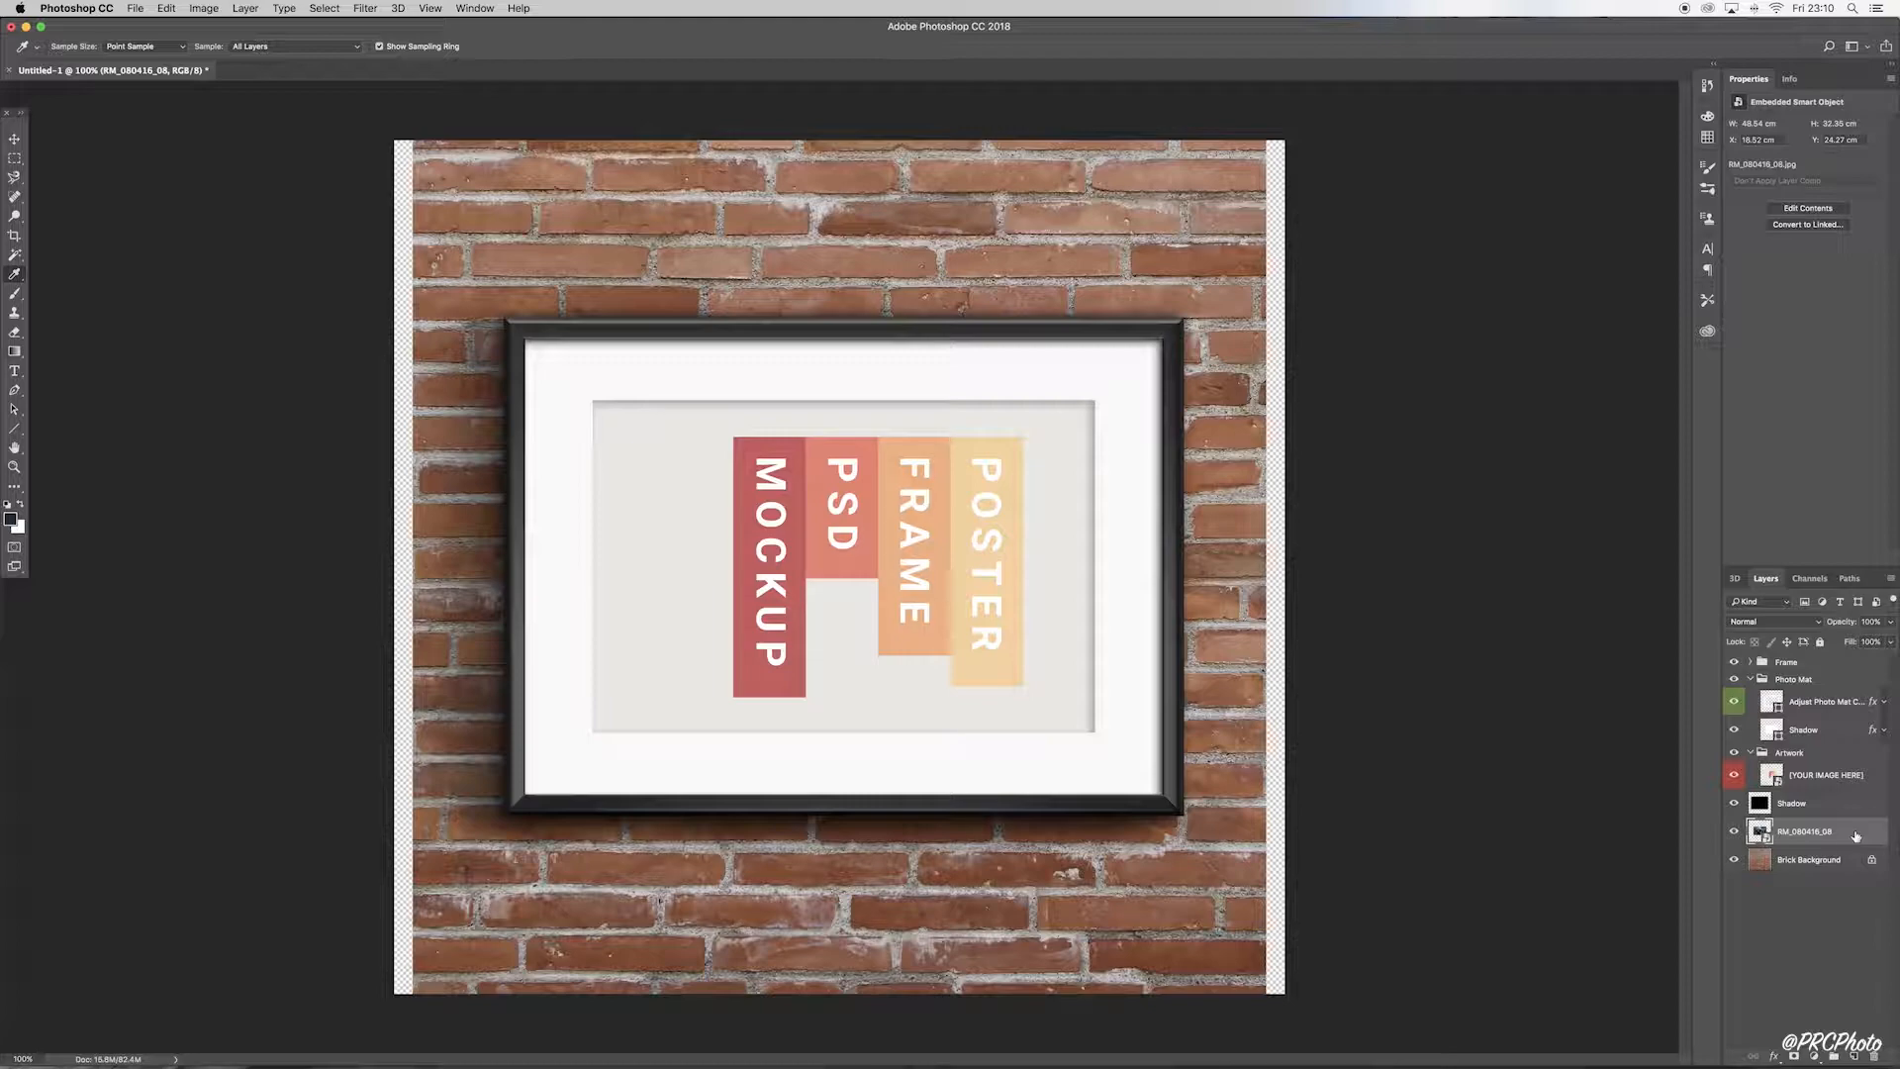
pyautogui.moveTo(1856, 836); pyautogui.dragTo(1857, 760)
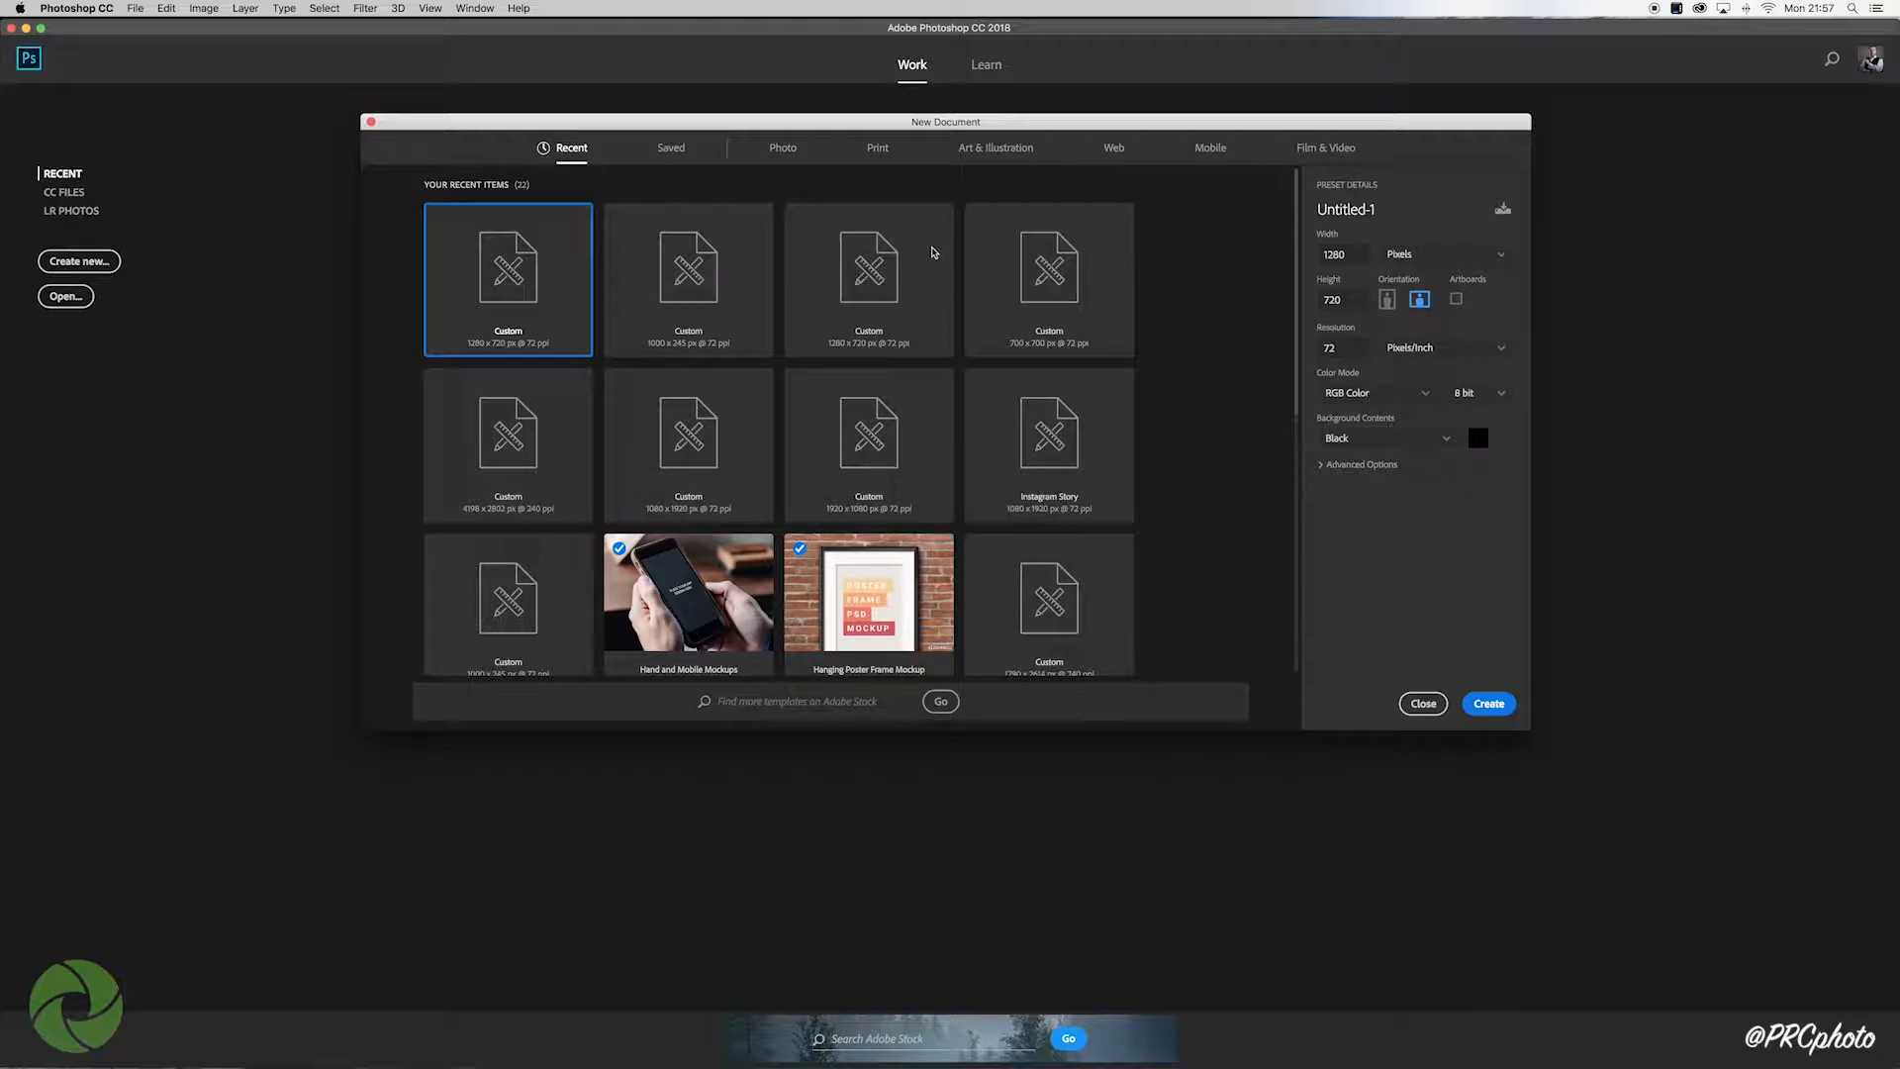
# Step: Download the free Street Billboard Mockup from the Print templates and open it as a new document
pyautogui.click(879, 149)
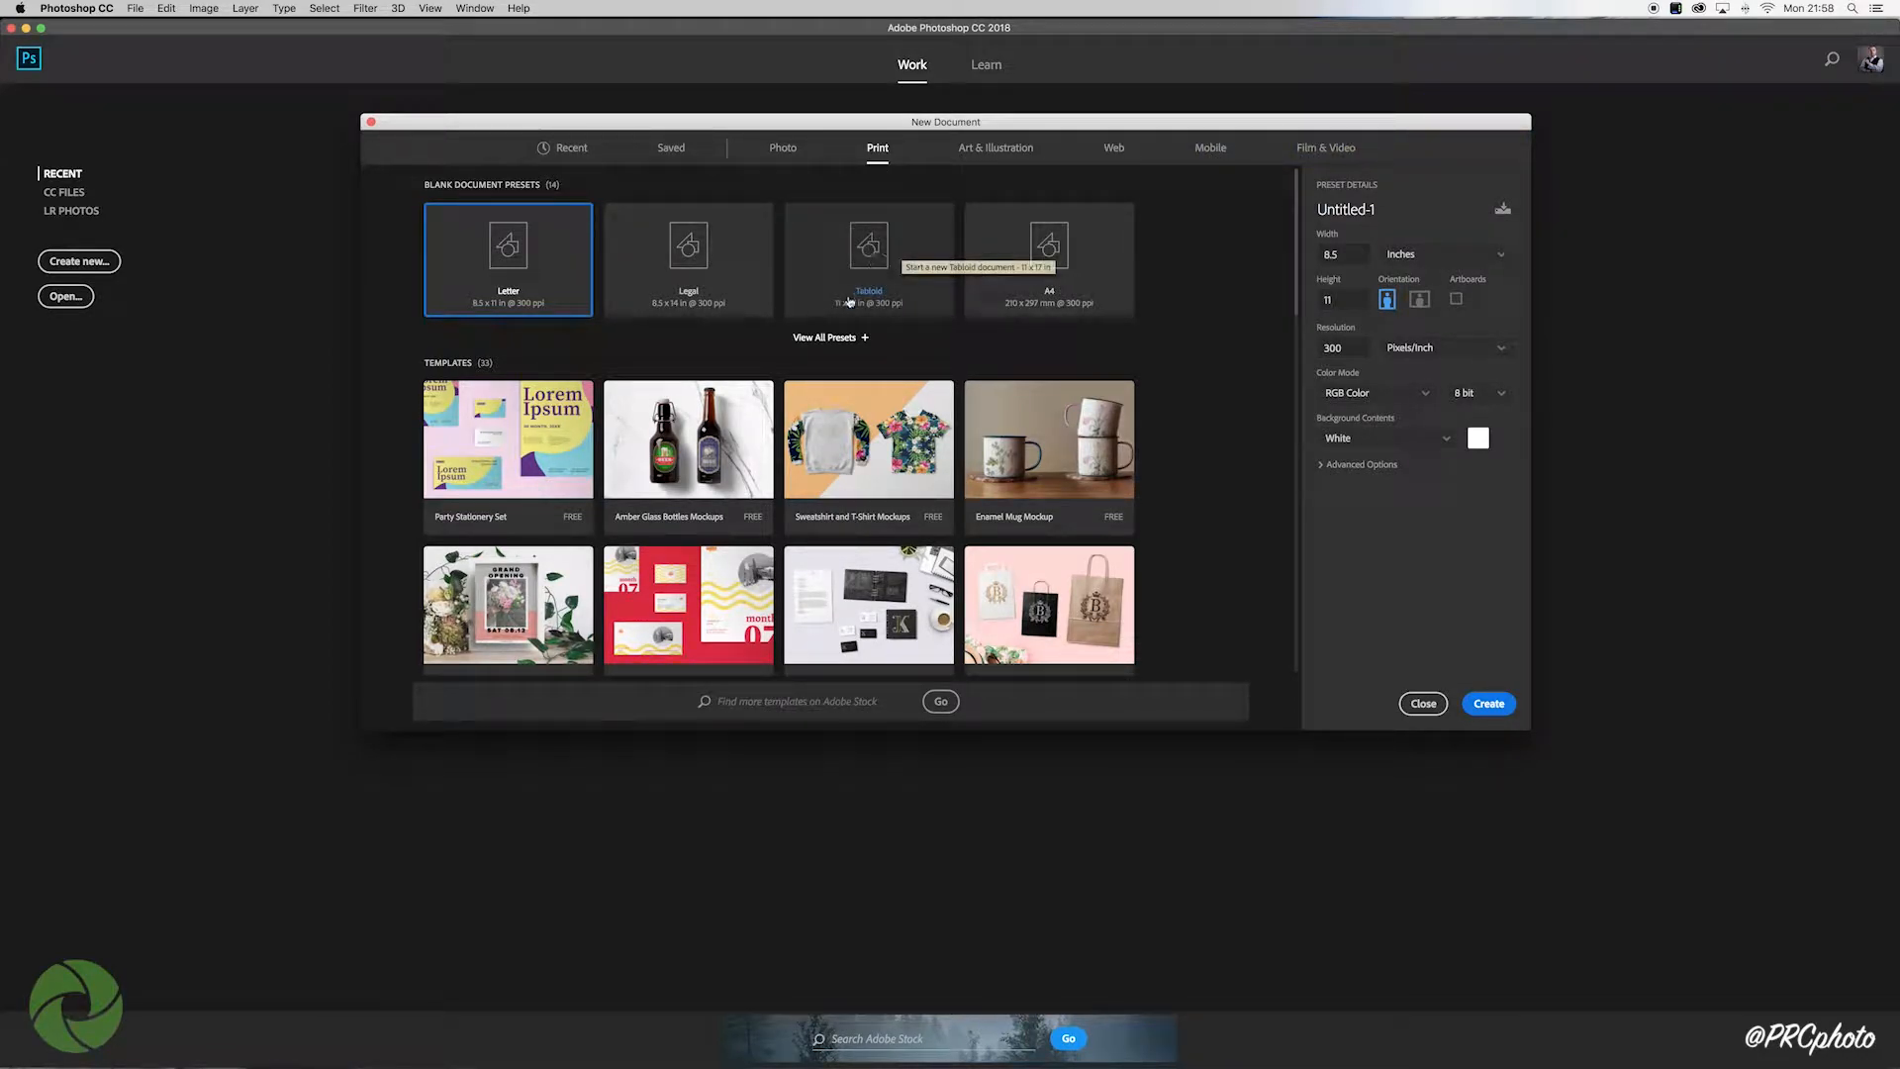
pyautogui.scroll(-3, 851, 364)
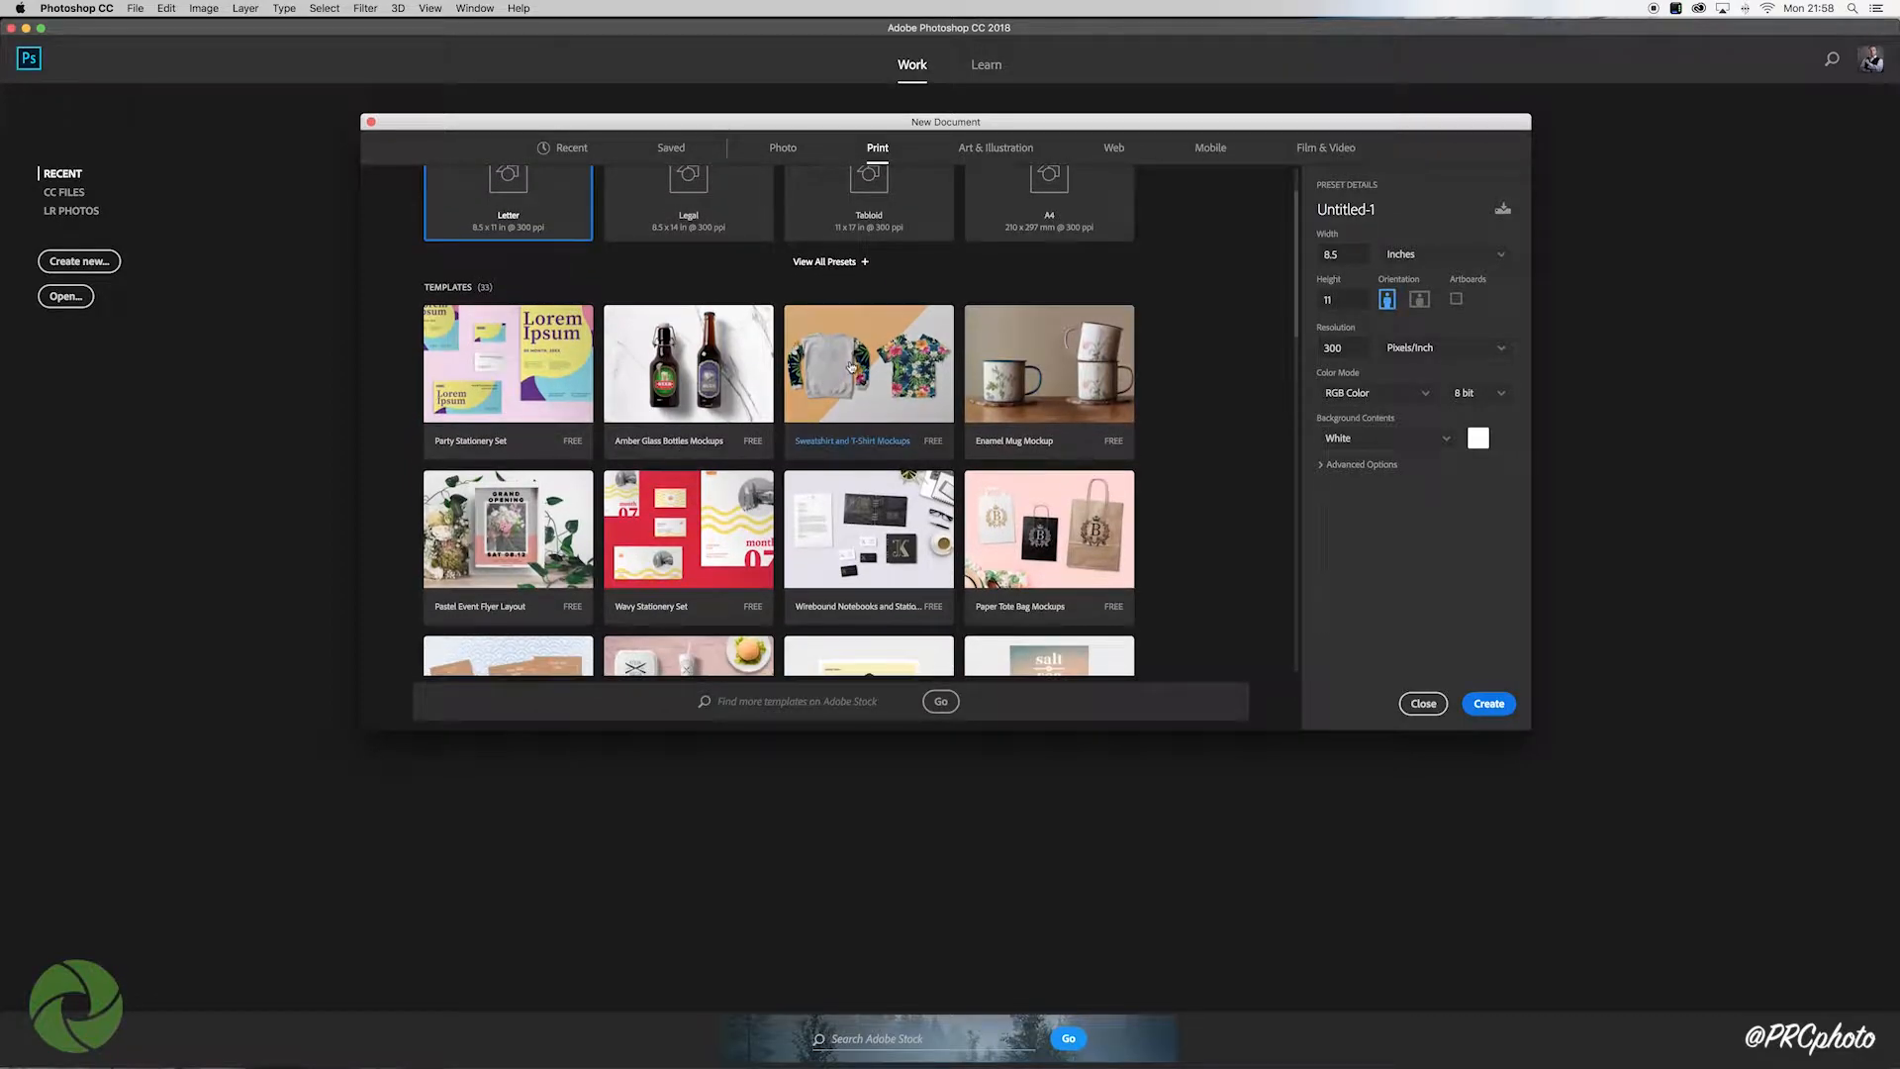
pyautogui.scroll(-12, 851, 366)
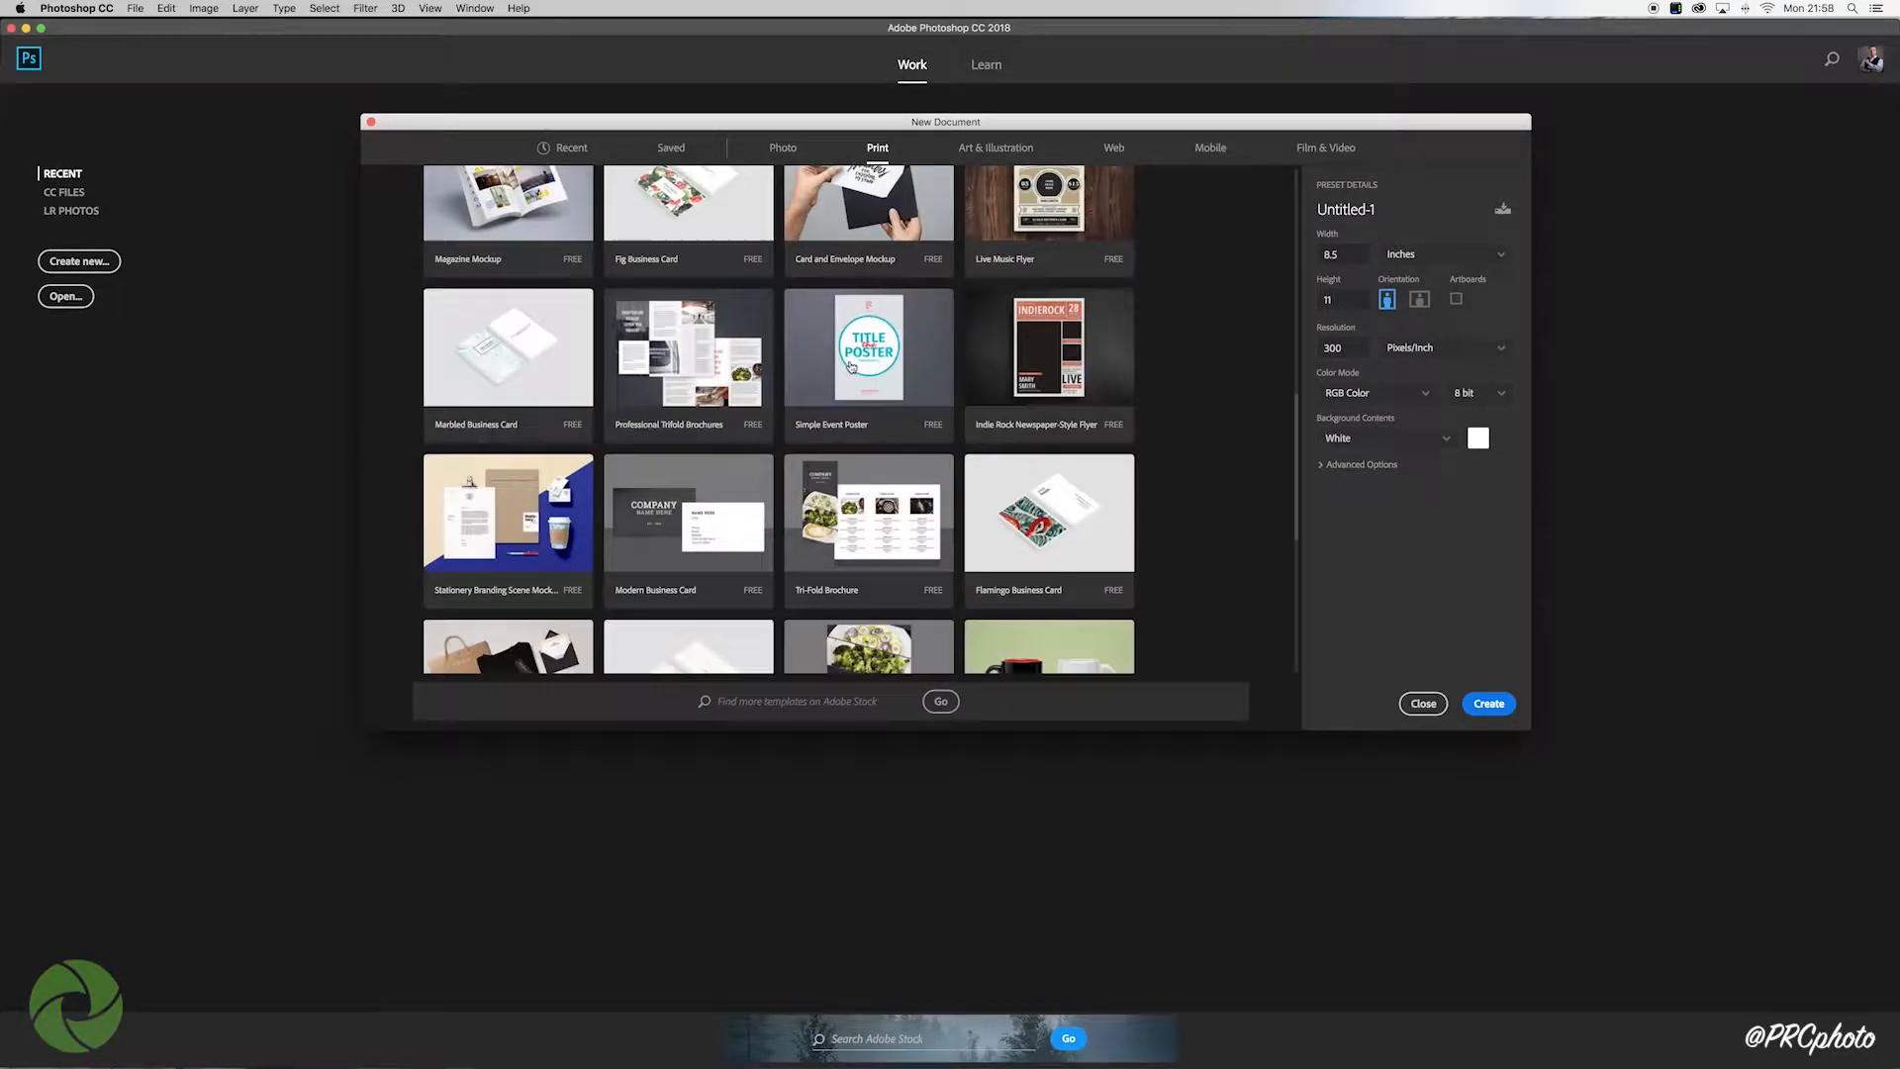
pyautogui.scroll(-10, 851, 366)
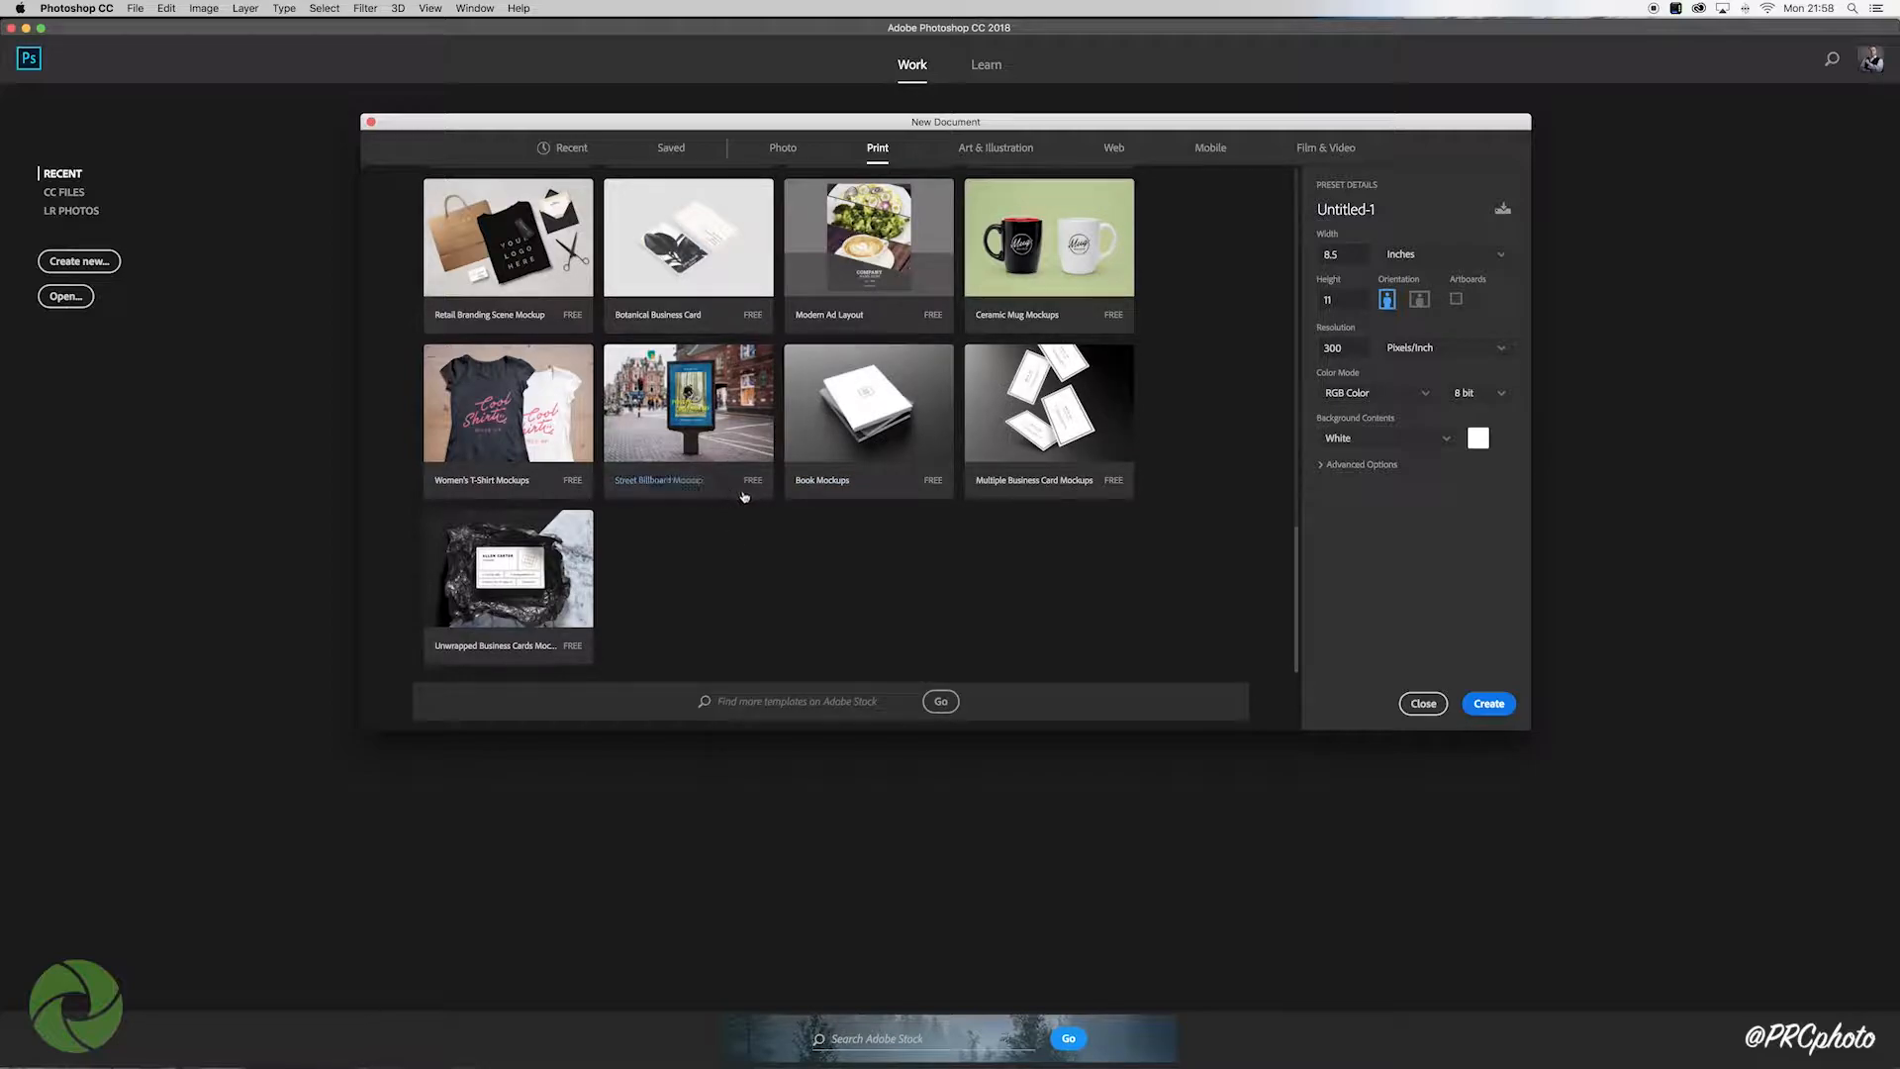
pyautogui.click(693, 399)
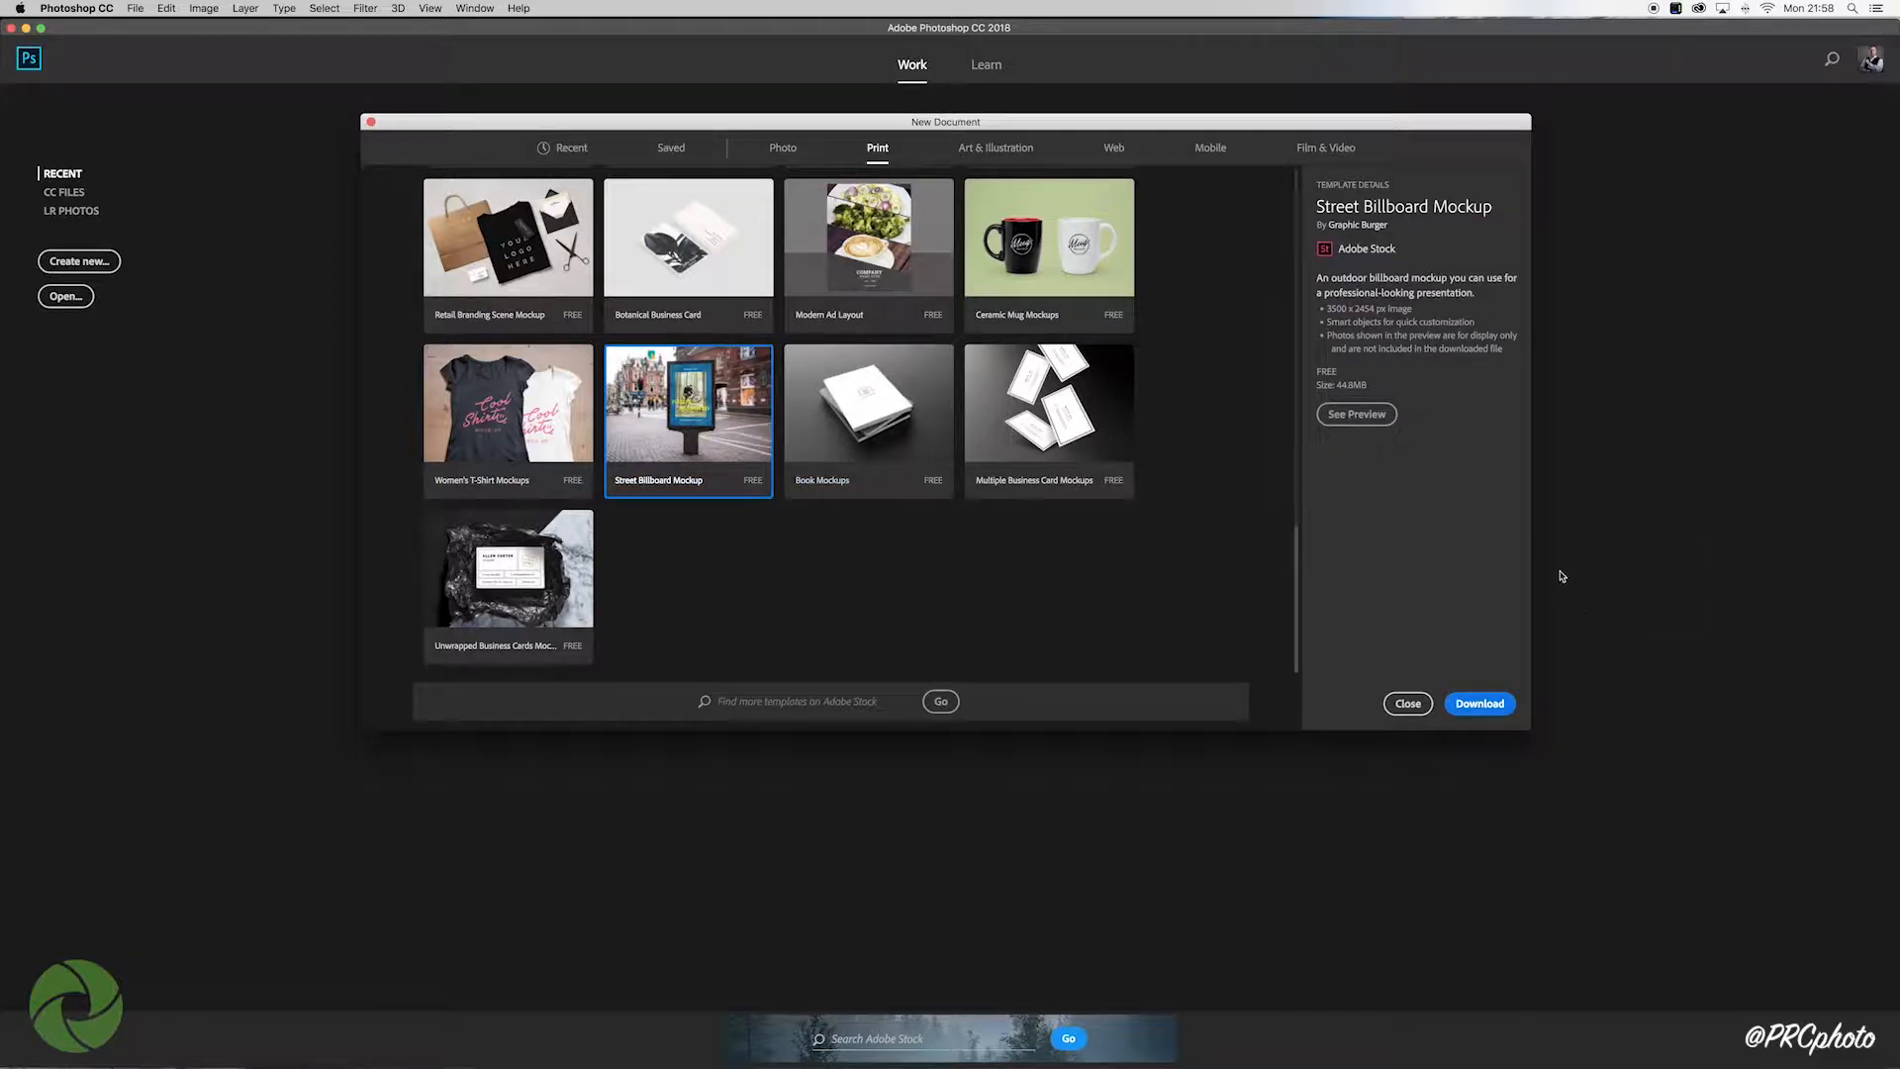
pyautogui.click(1480, 704)
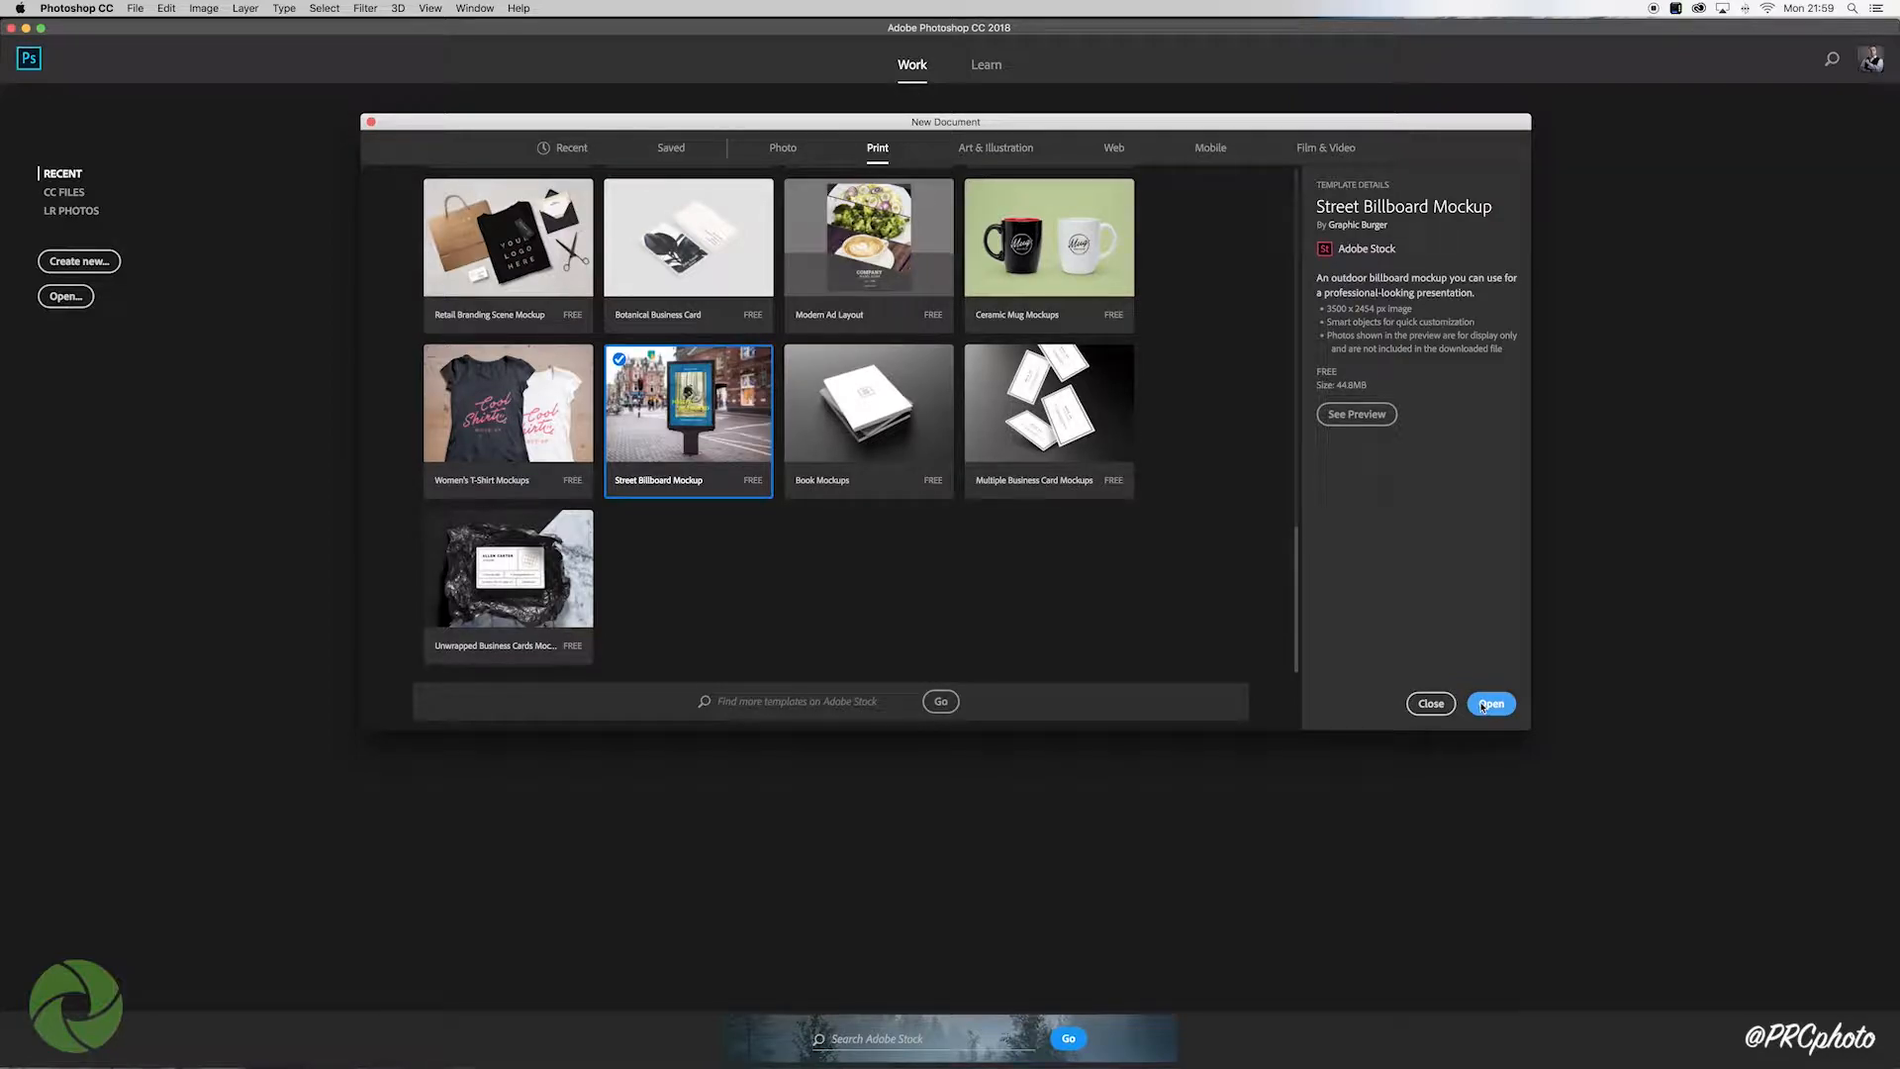
pyautogui.click(1491, 703)
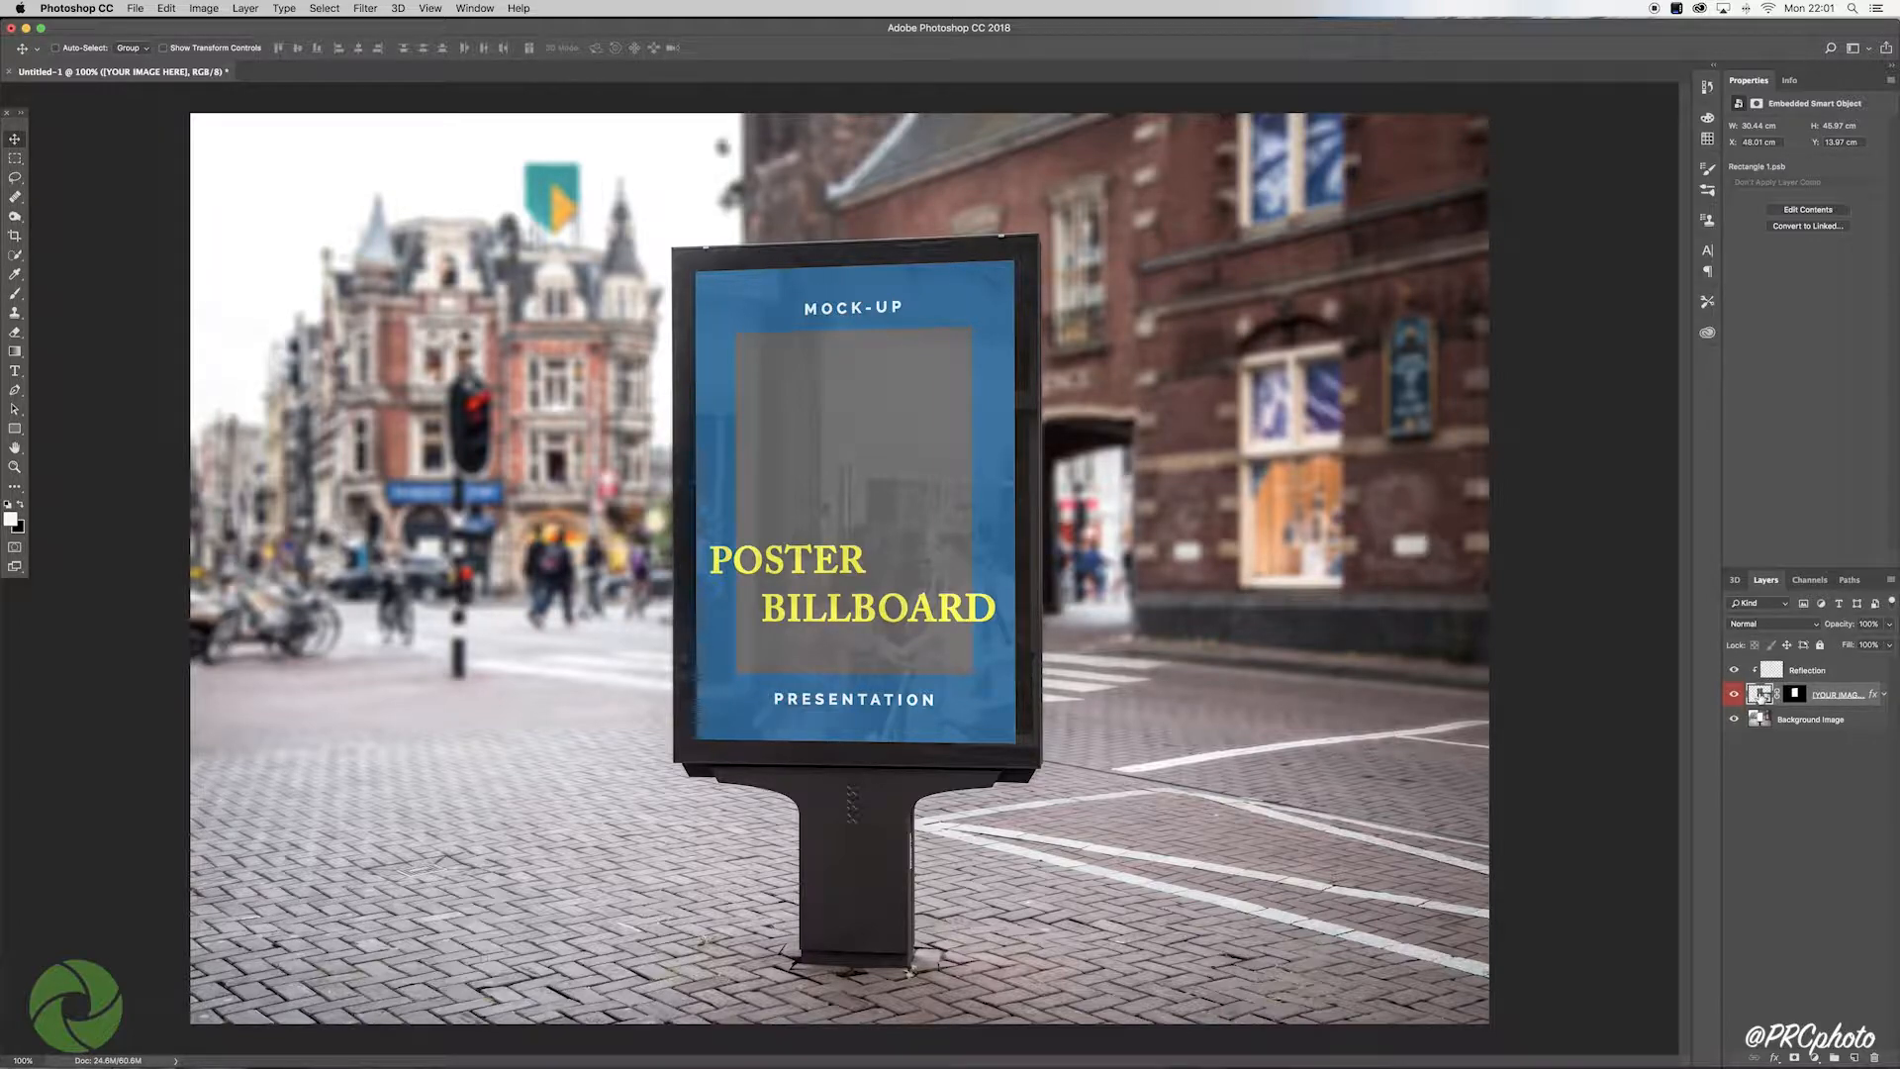
# Step: Open the contents of the [YOUR IMAGE HERE] smart object for editing without resolving the missing fonts
pyautogui.doubleClick(1759, 696)
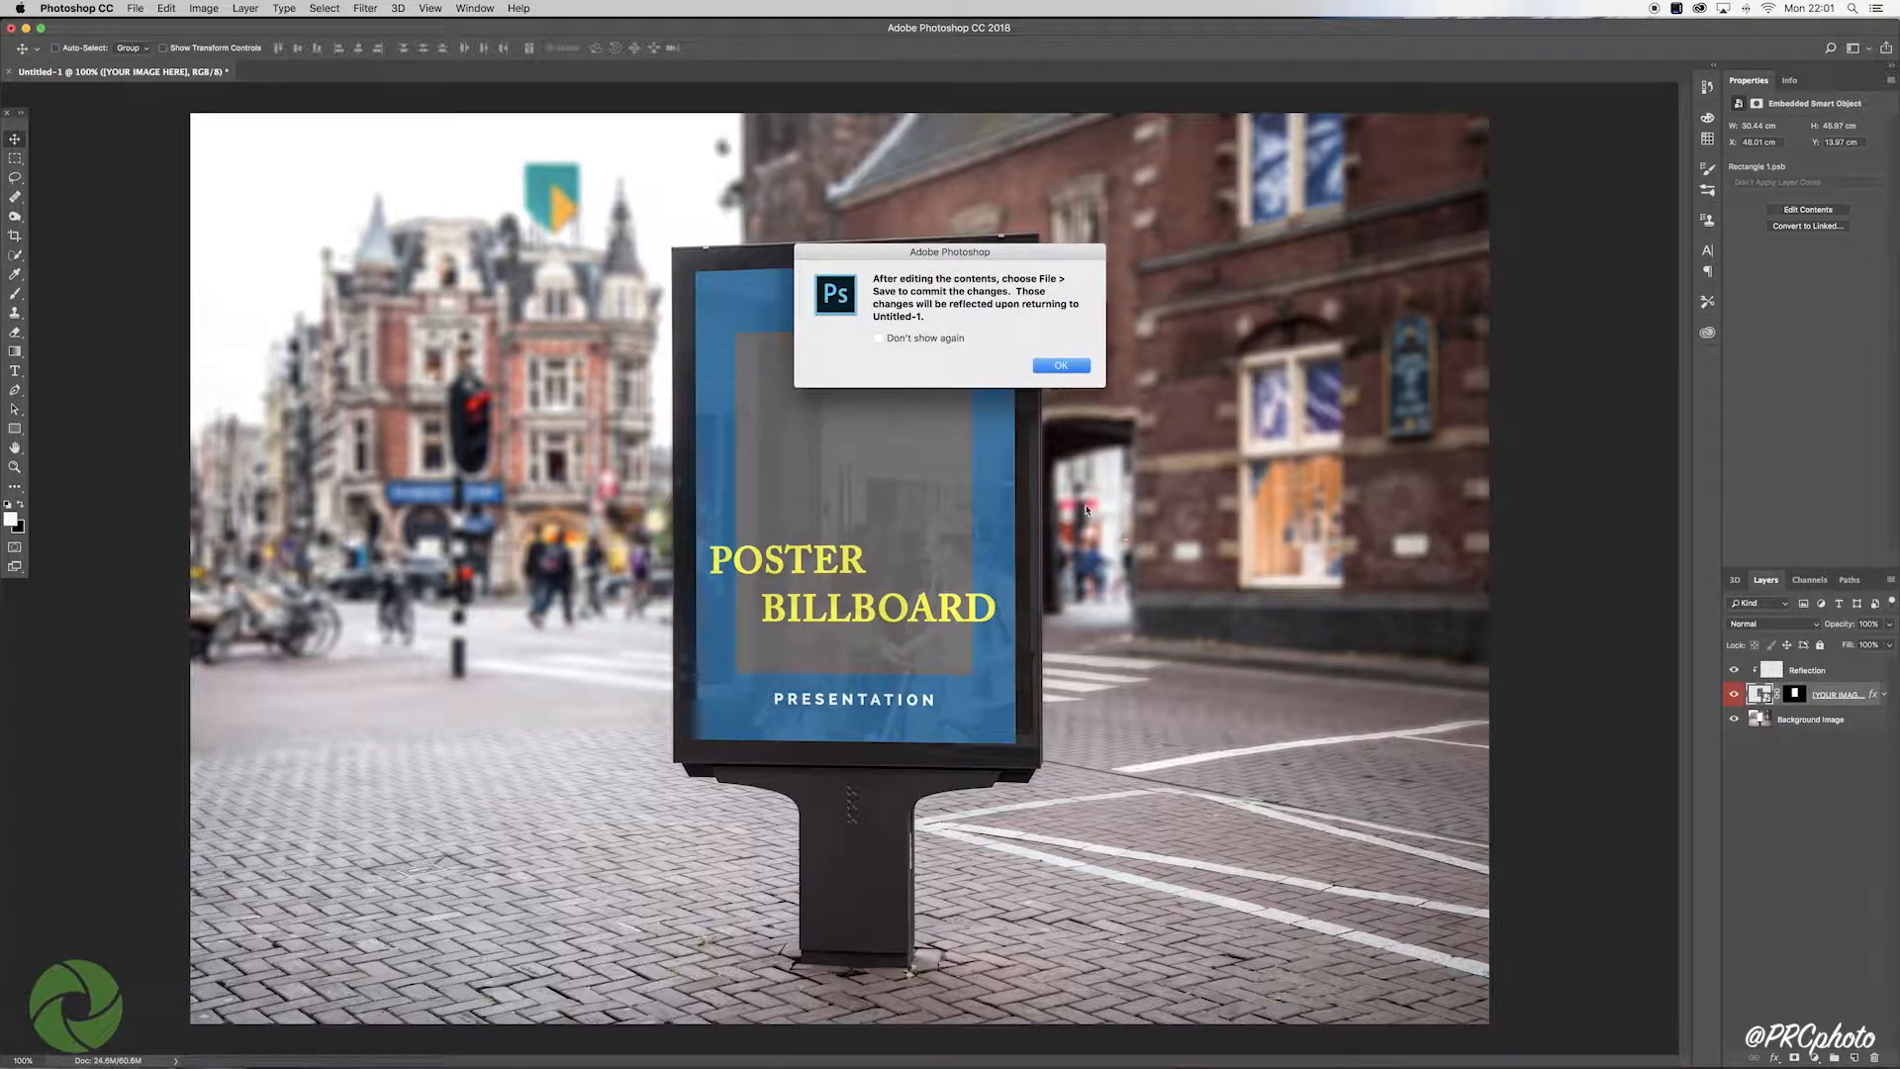
pyautogui.click(1061, 367)
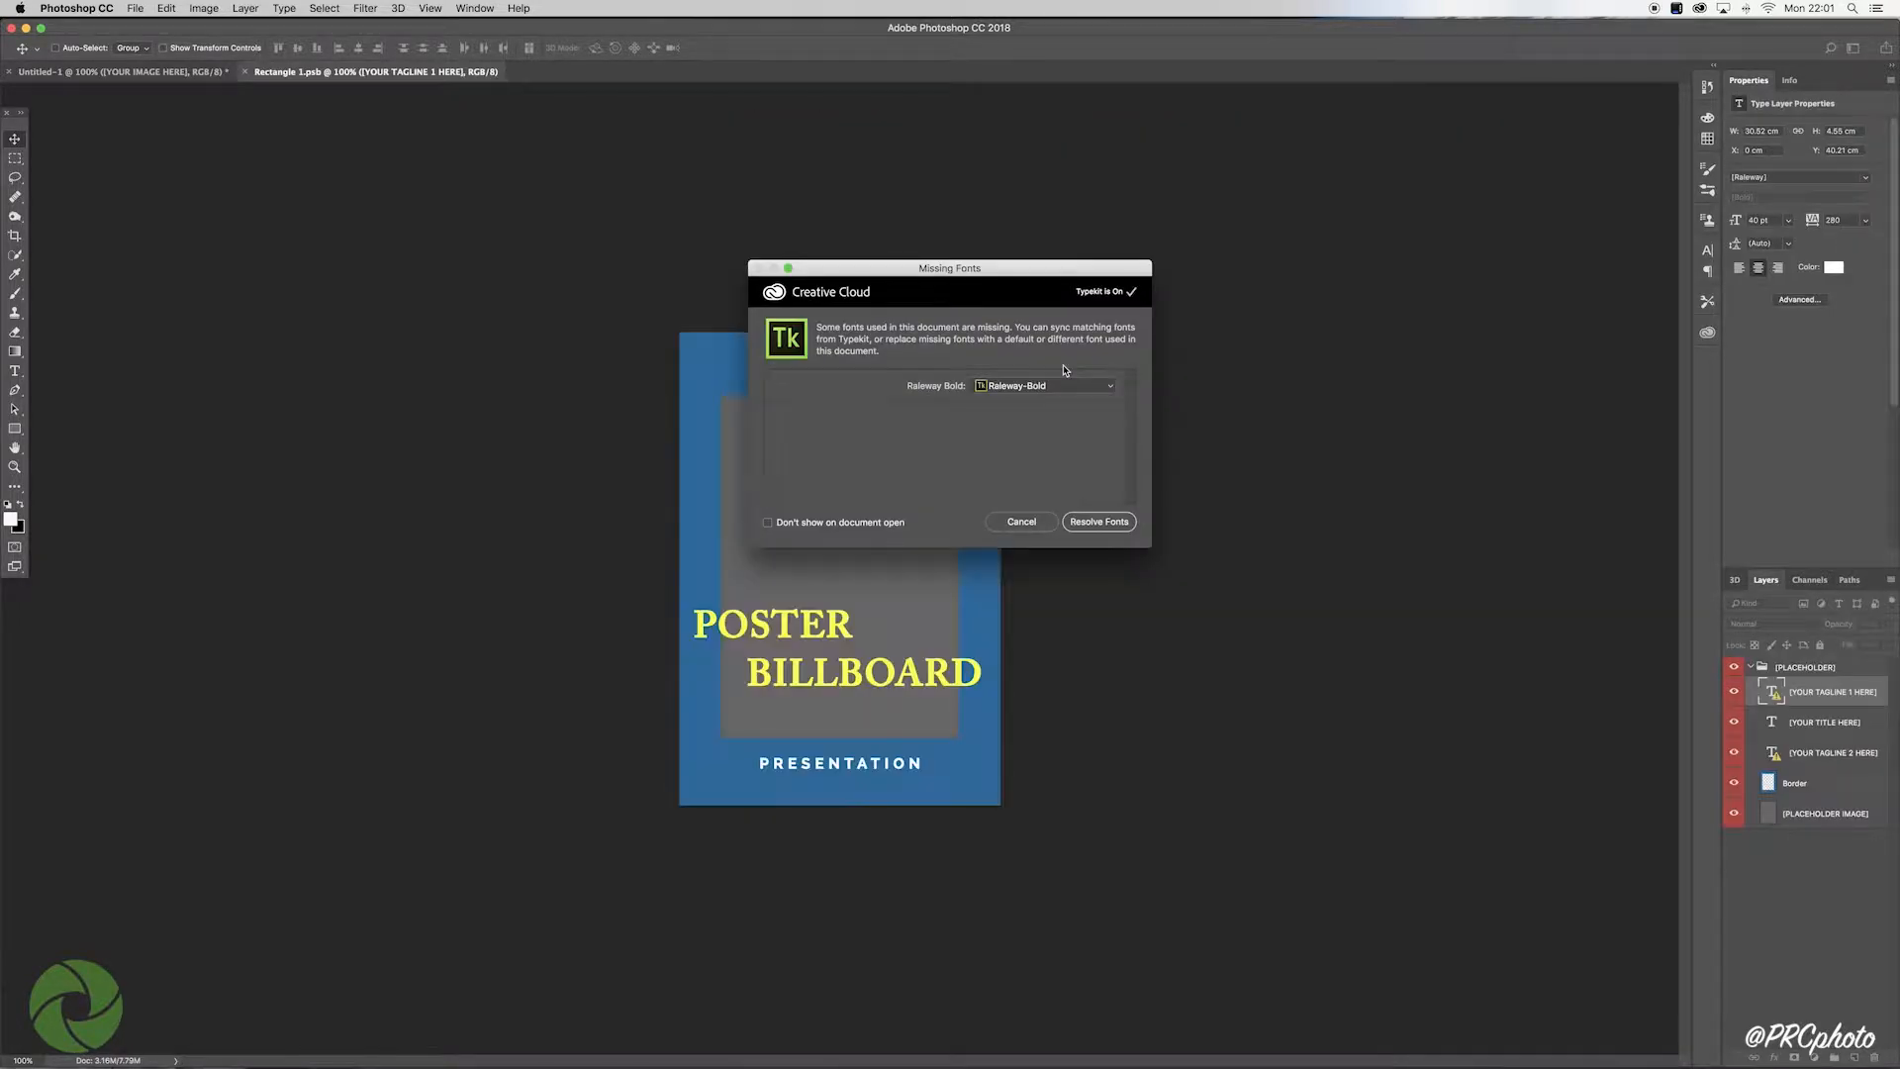
pyautogui.click(1023, 521)
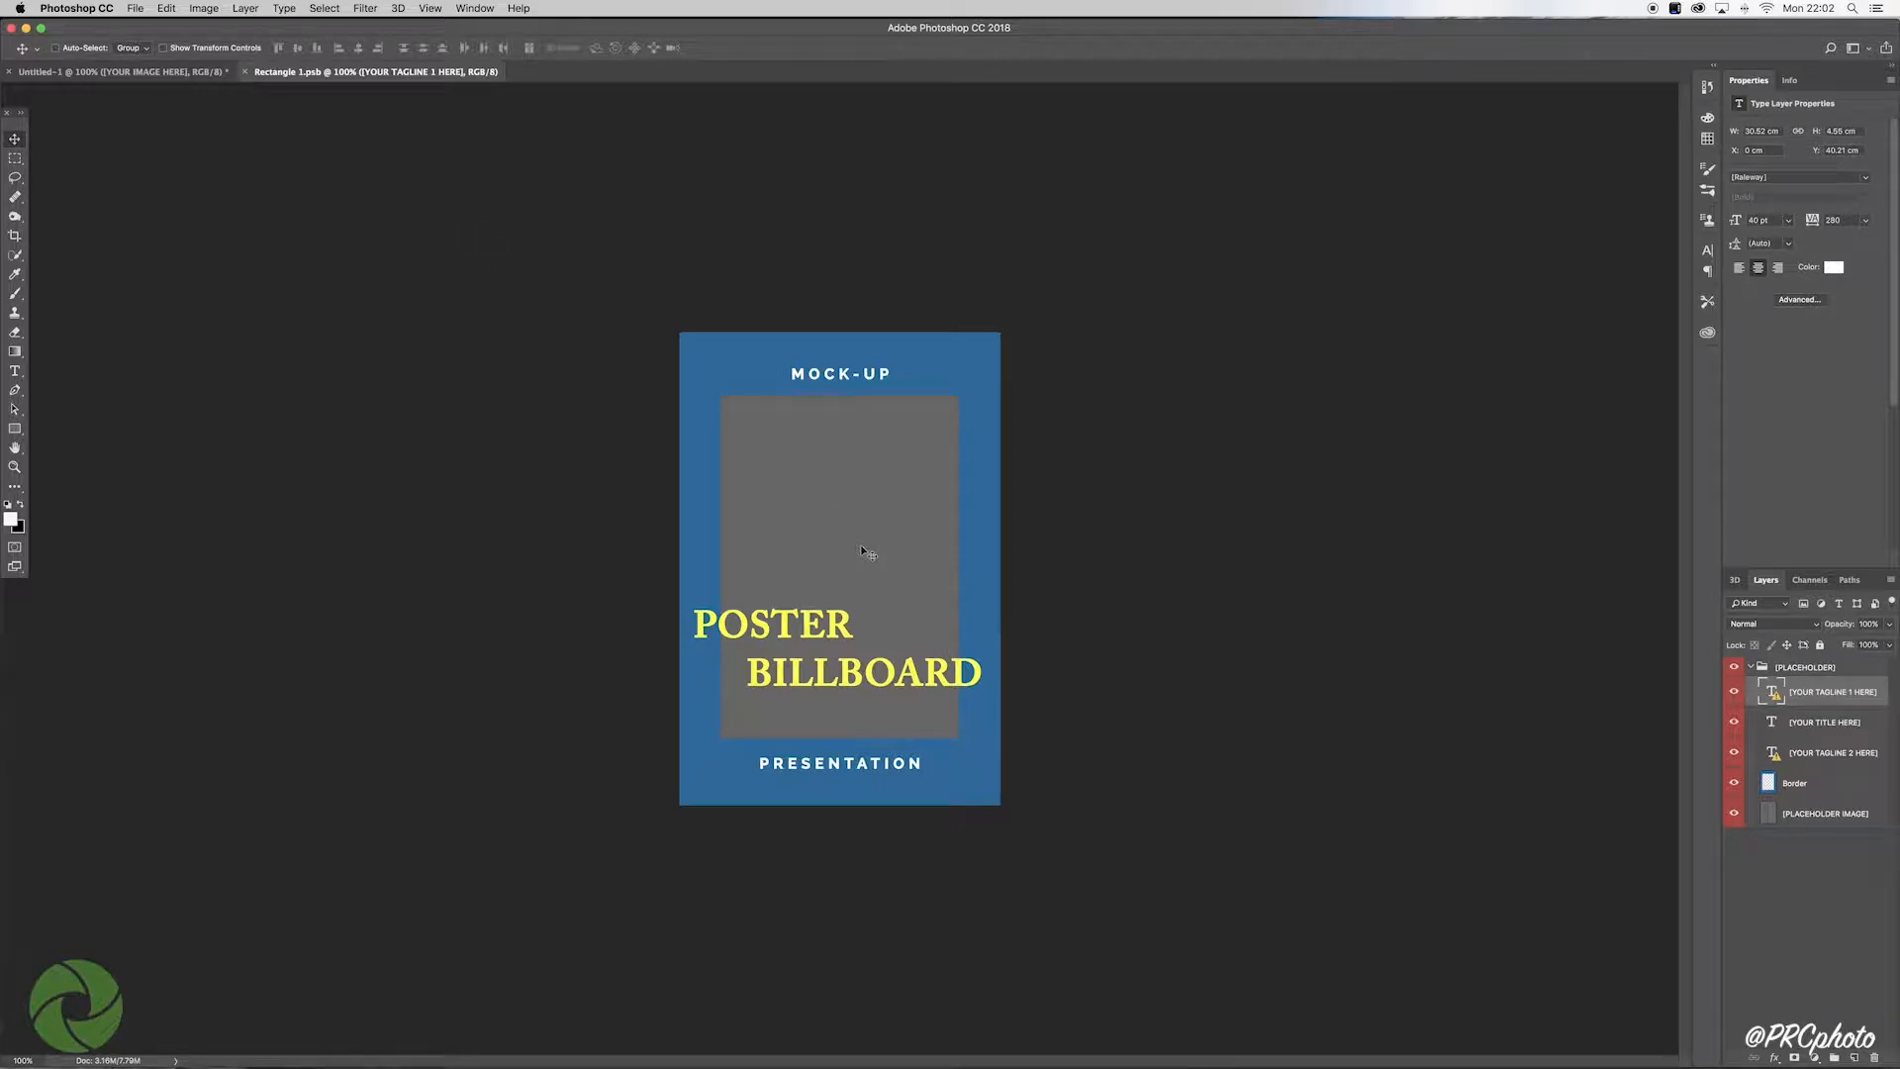
# Step: Open photo.jpg from the Make A Street Poster folder and copy its image into the Rectangle 1.psb placeholder document as a new layer
pyautogui.press('super+o')
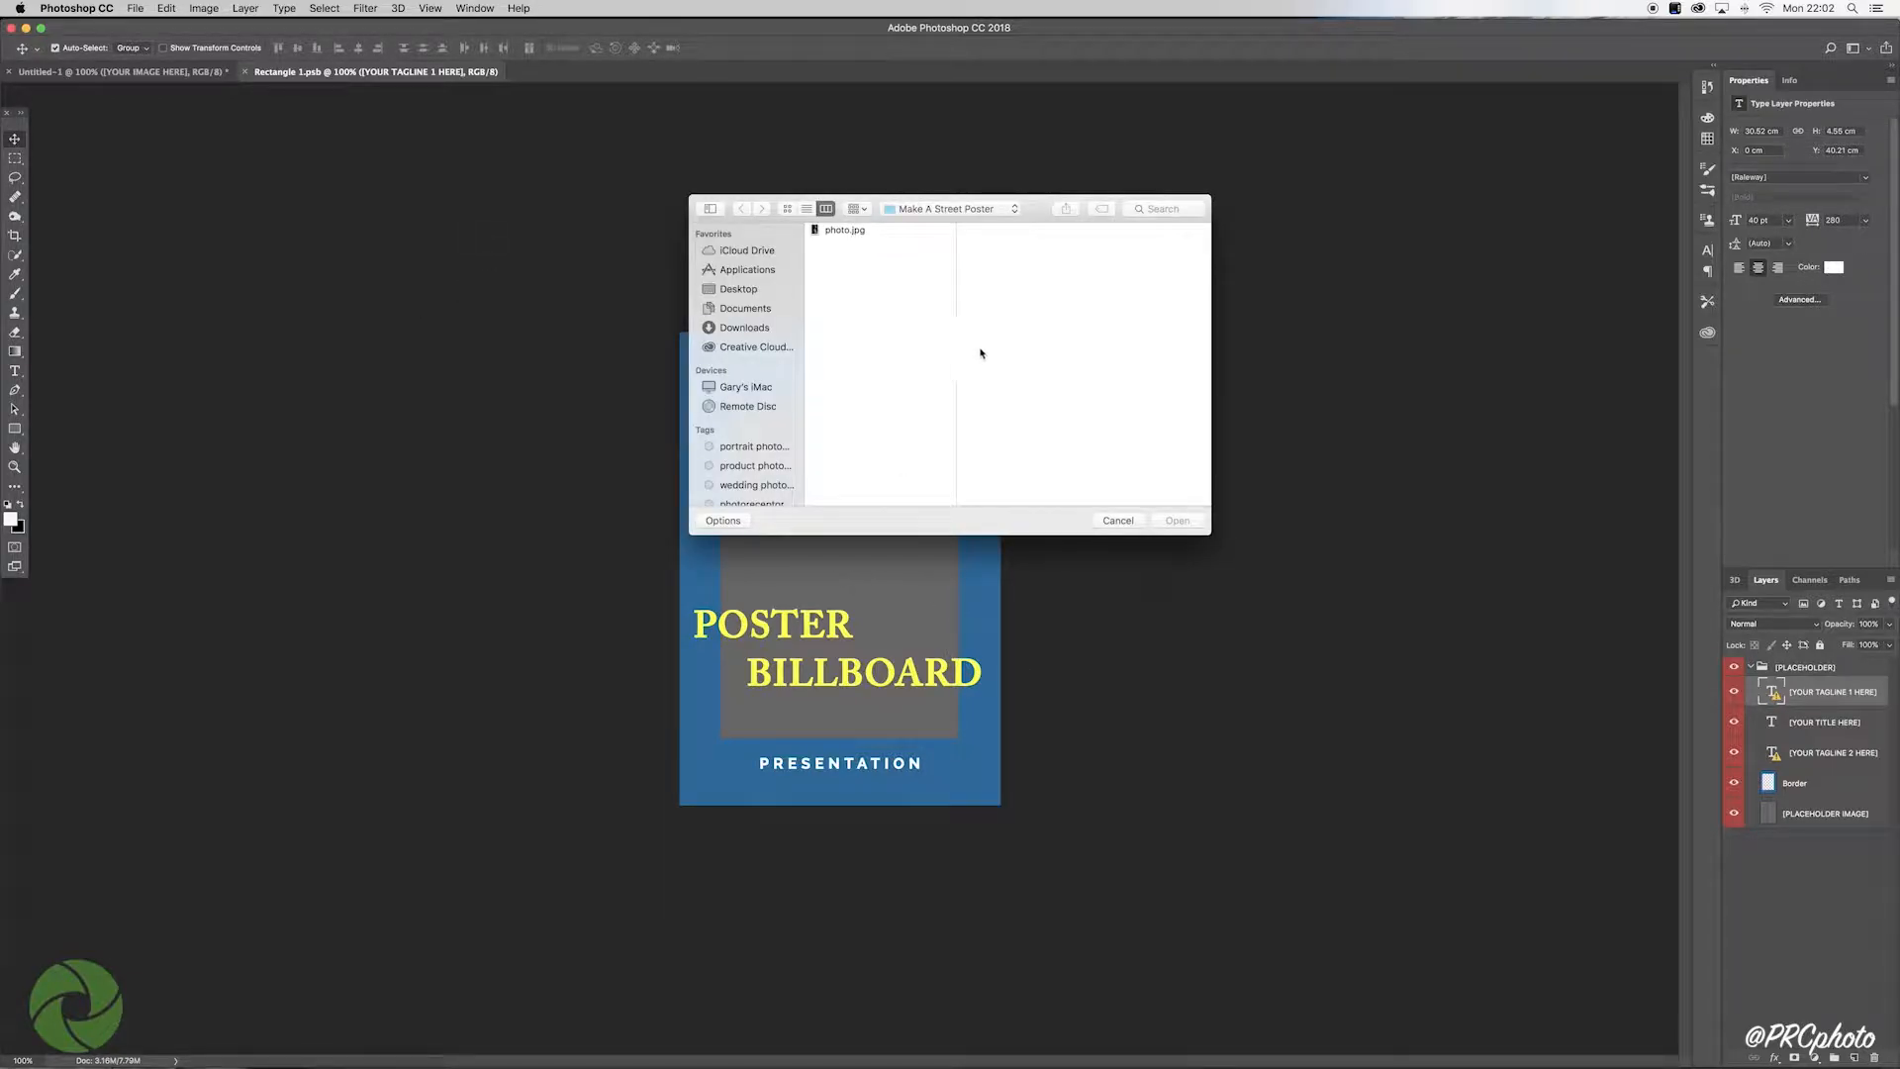
pyautogui.click(835, 233)
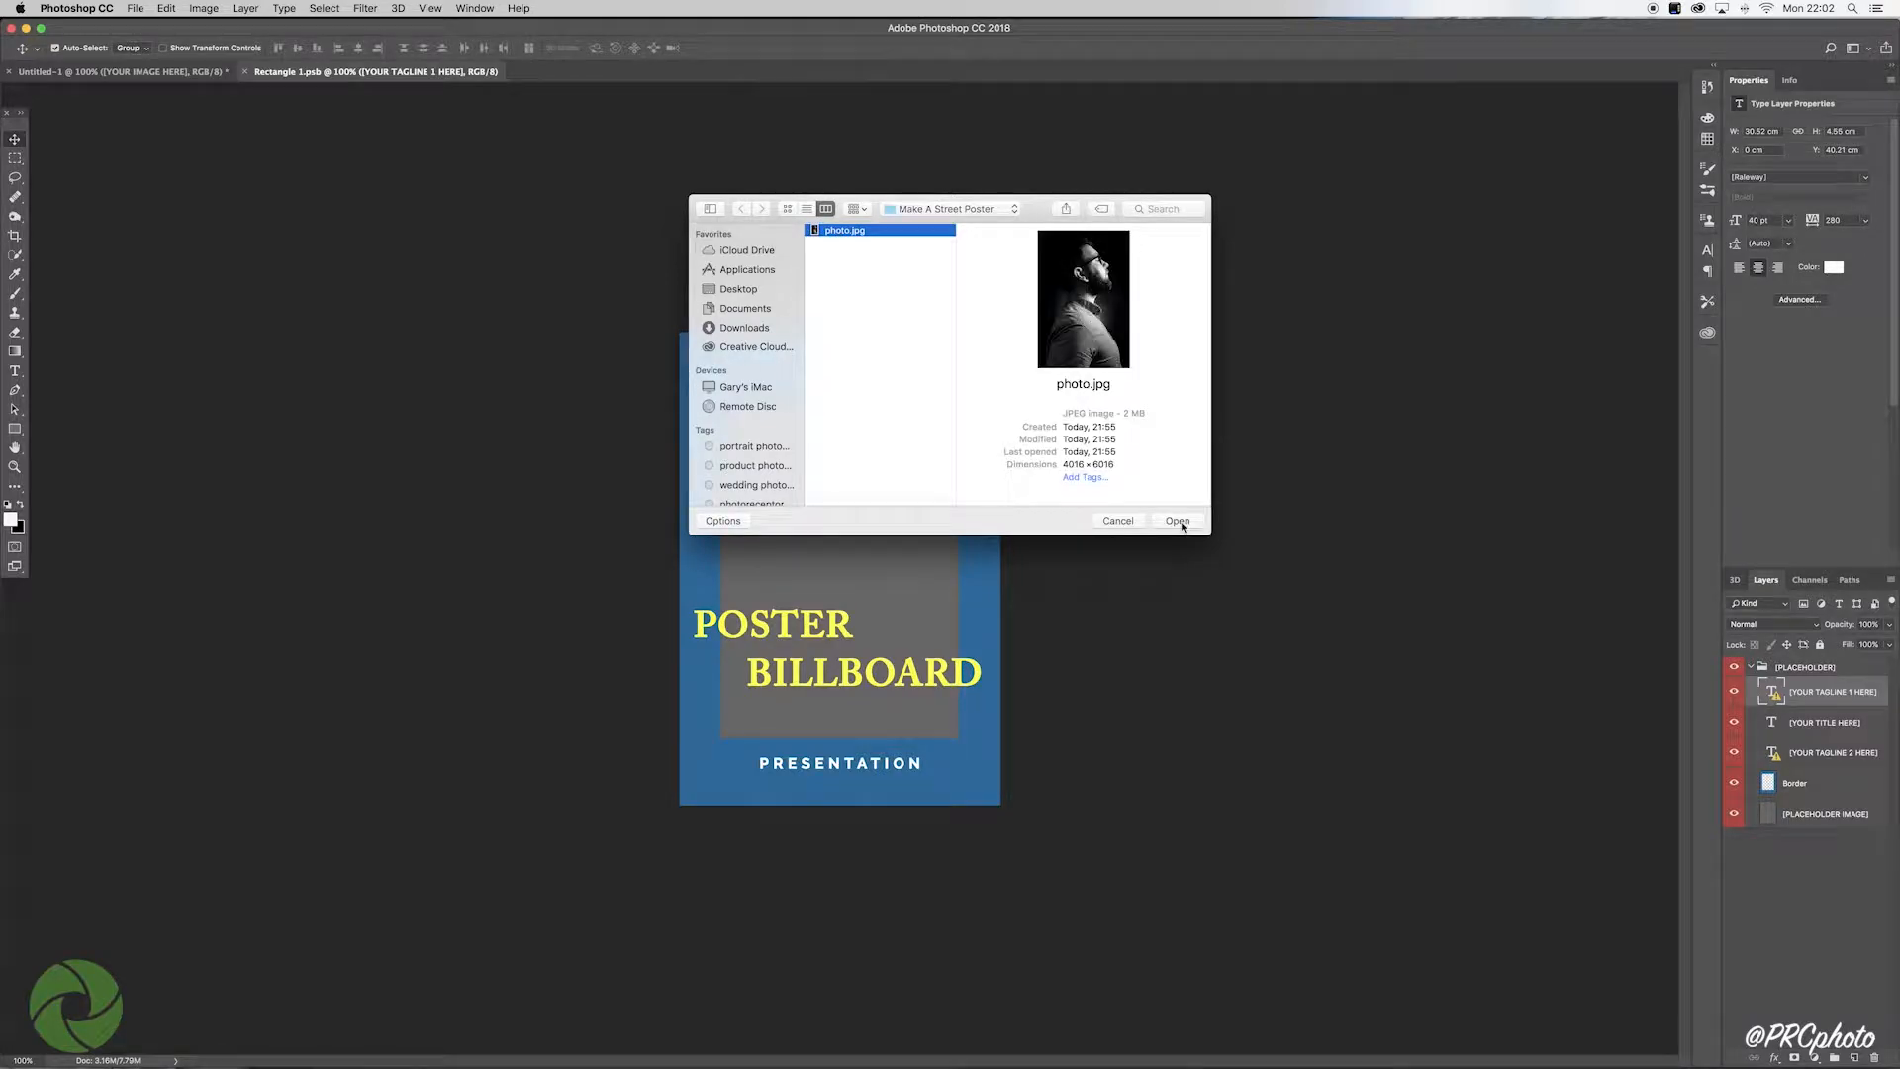
pyautogui.click(1180, 522)
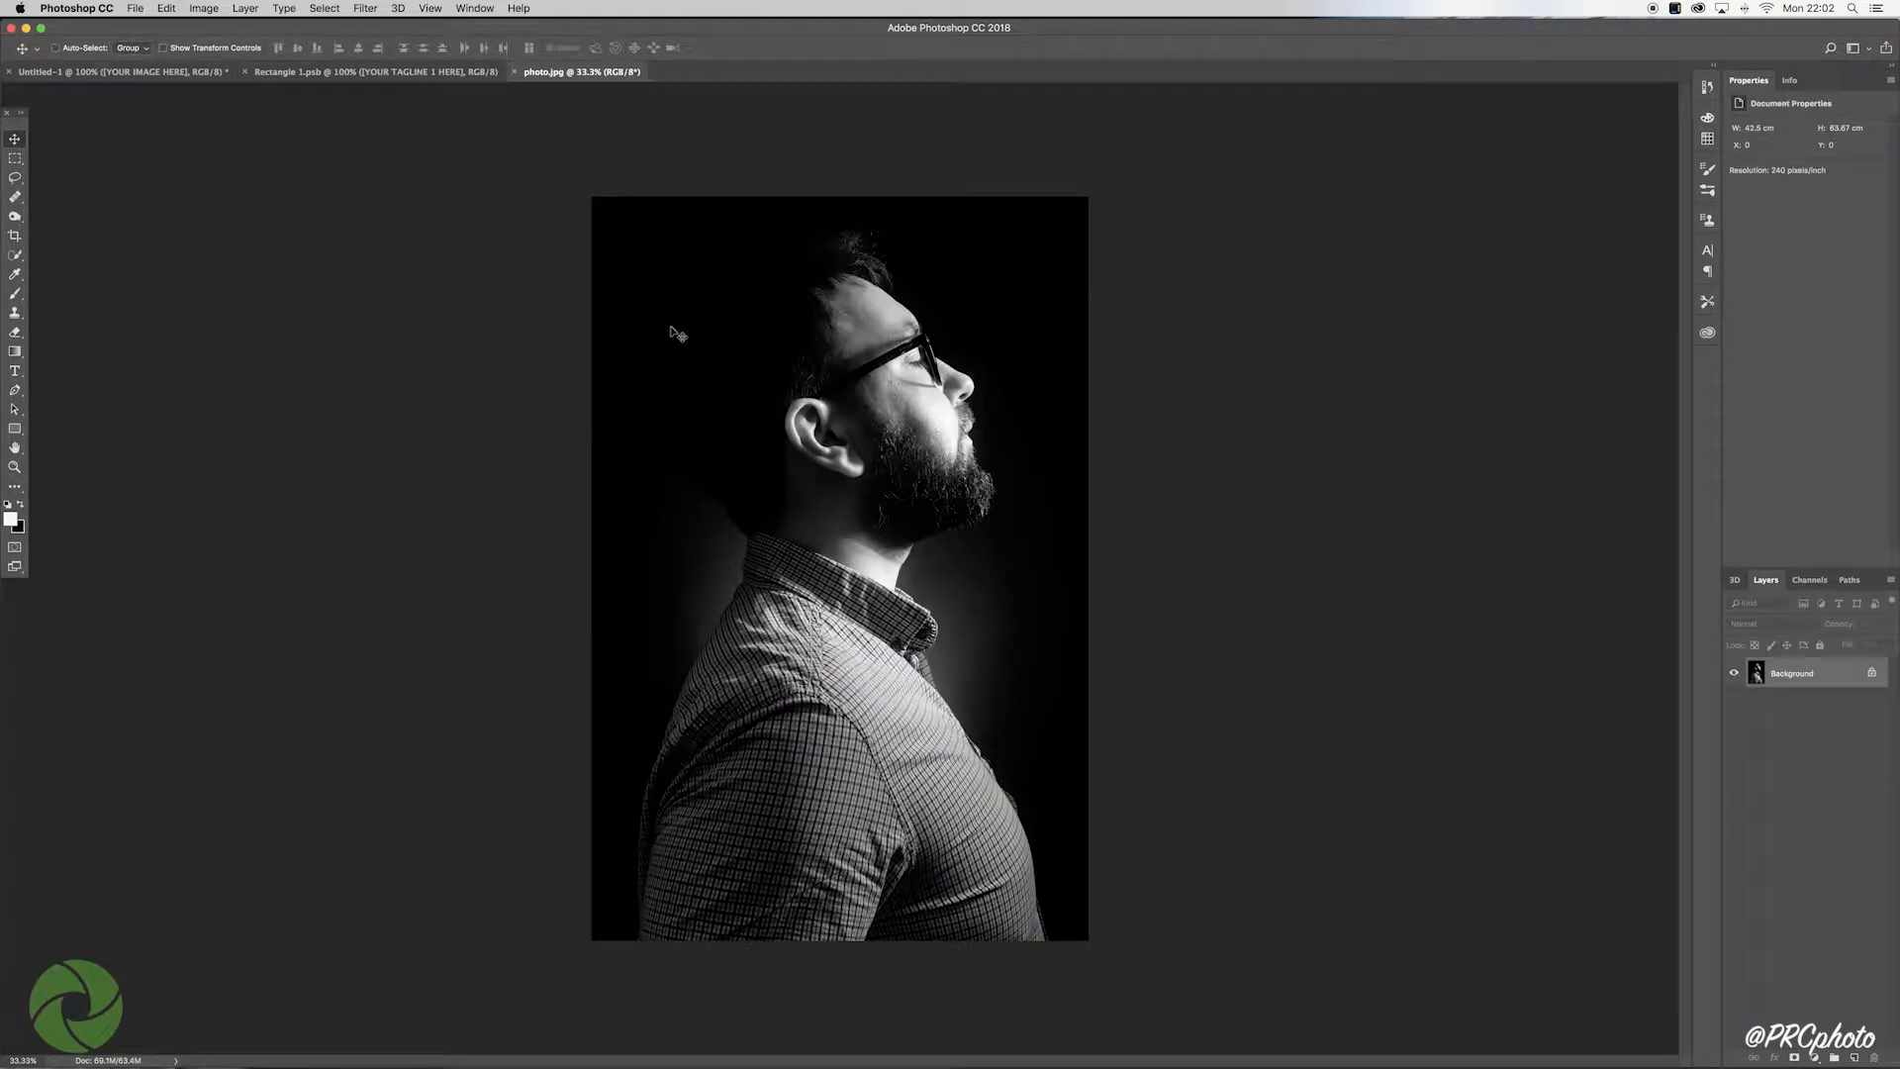
pyautogui.click(321, 71)
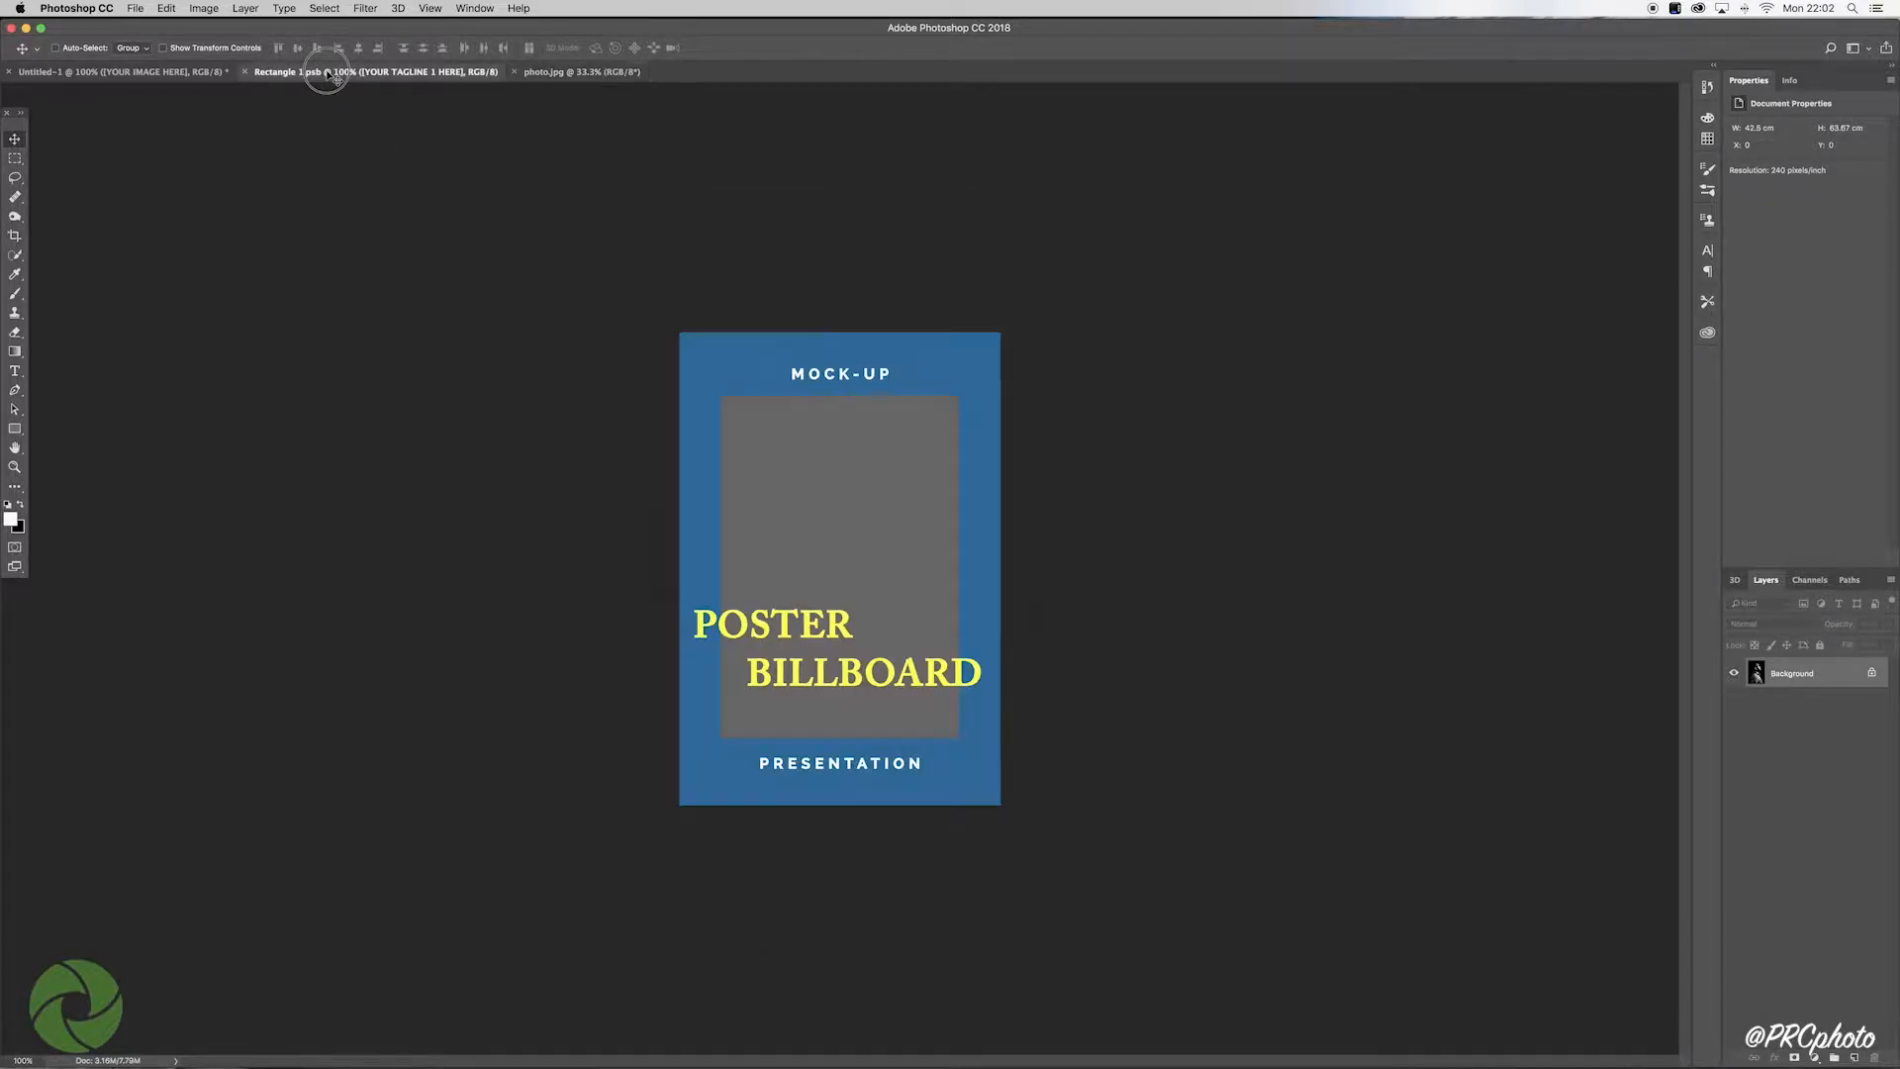
pyautogui.click(665, 397)
pyautogui.click(846, 519)
pyautogui.press('super+v')
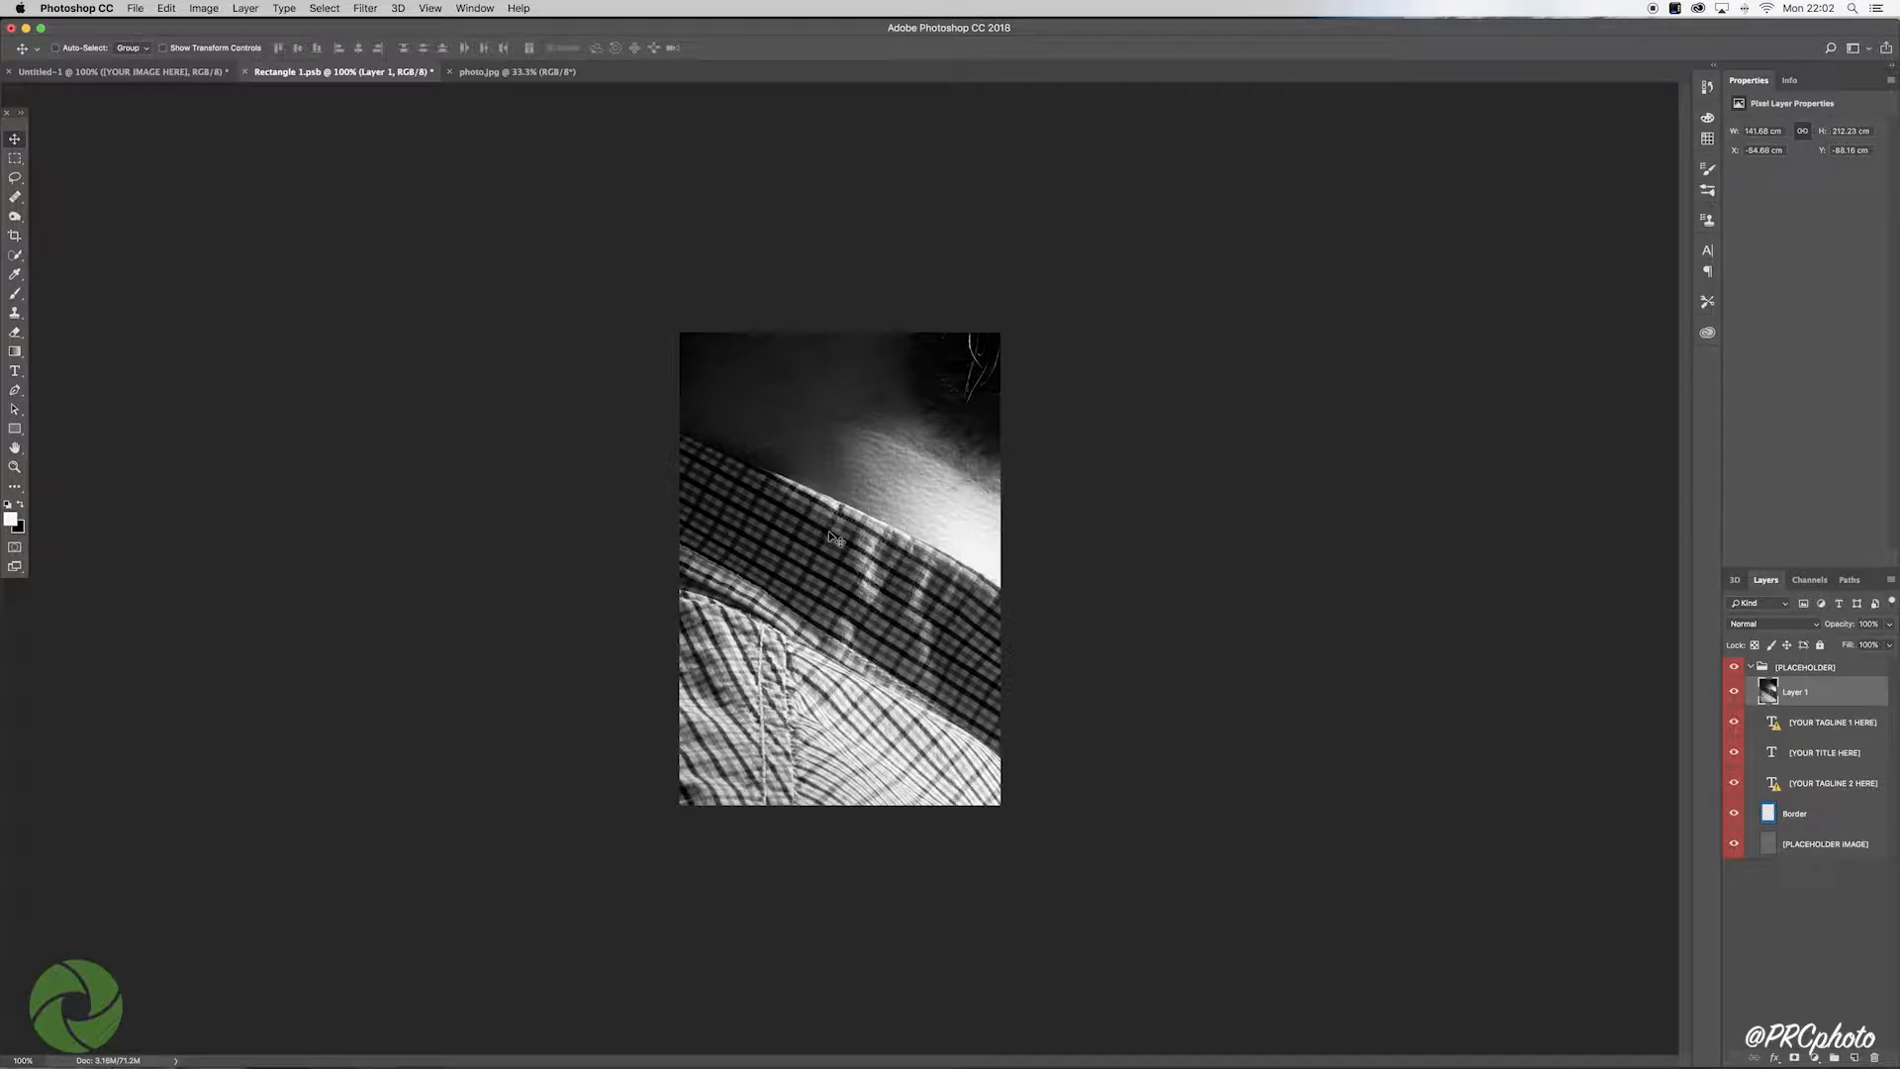
# Step: Scale the portrait photo down to about 16% and position it over the grey placeholder area inside the blue border
pyautogui.press('super+t')
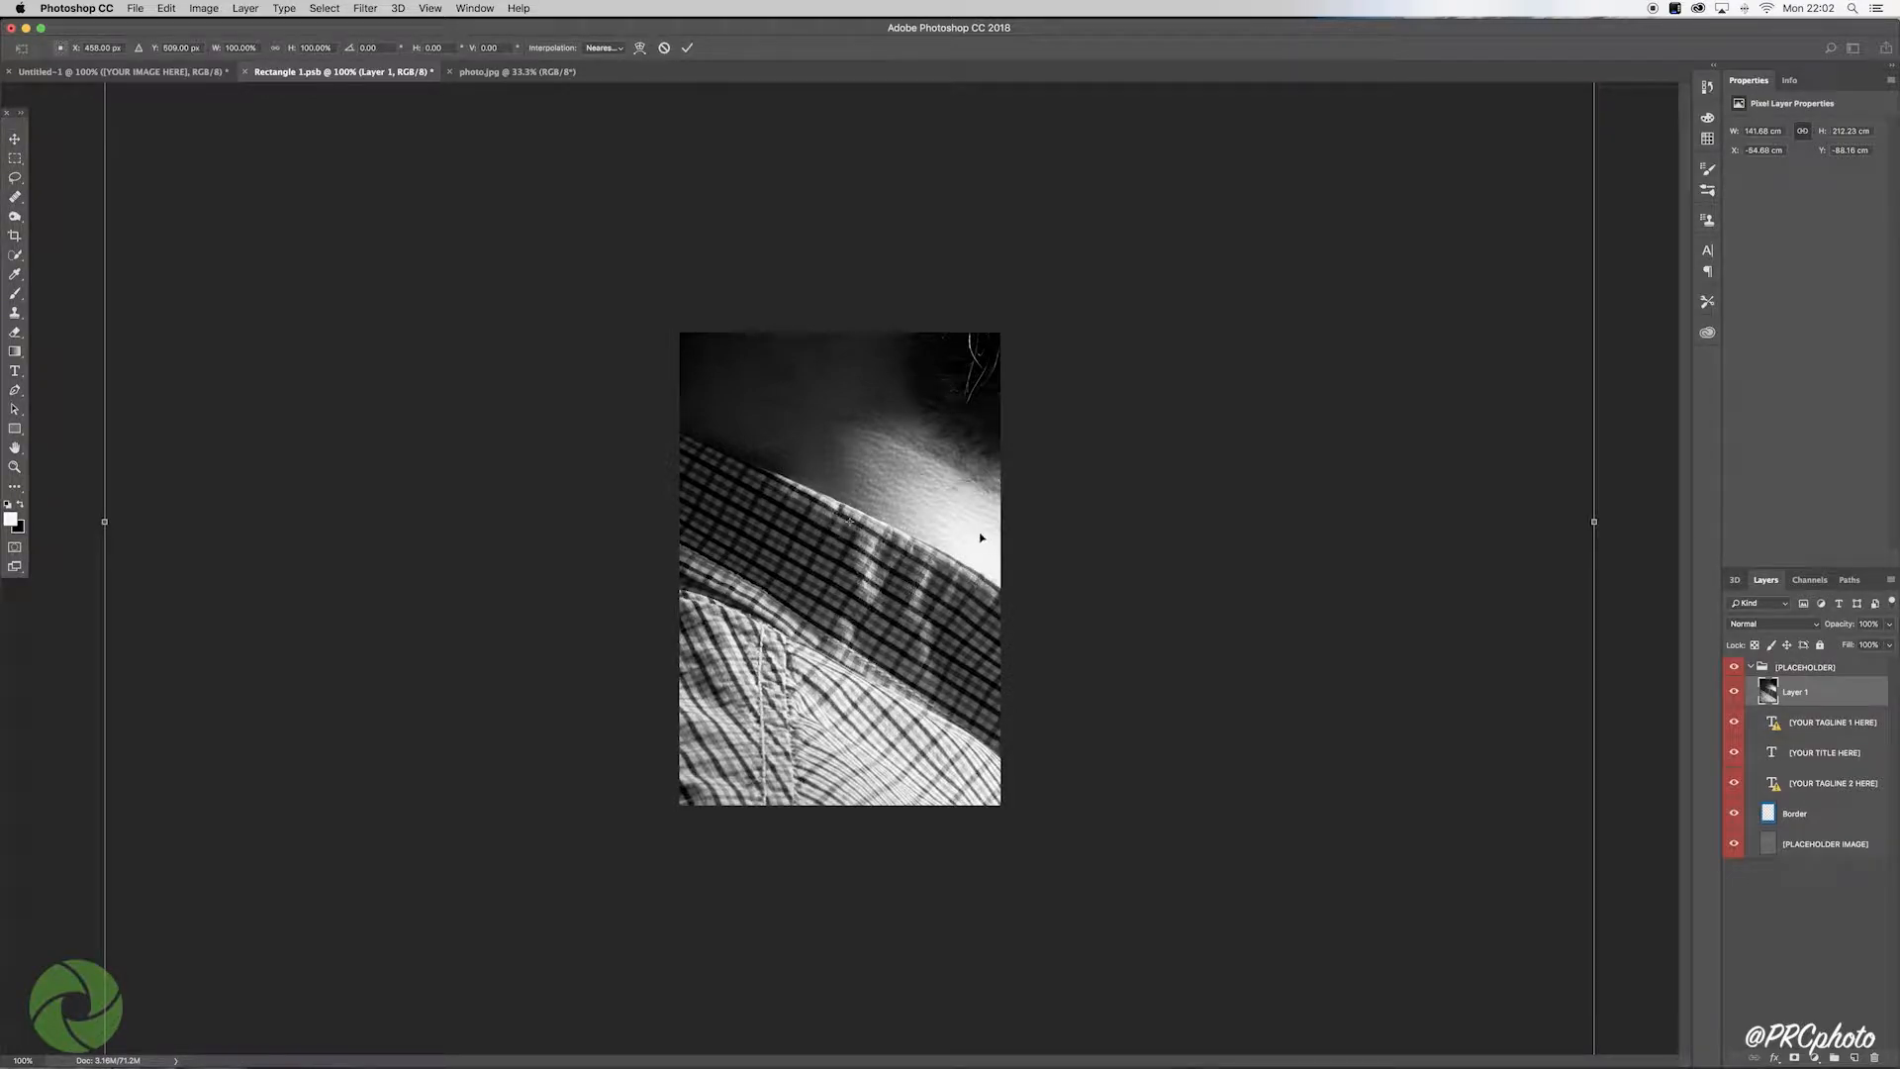
pyautogui.press('super+0')
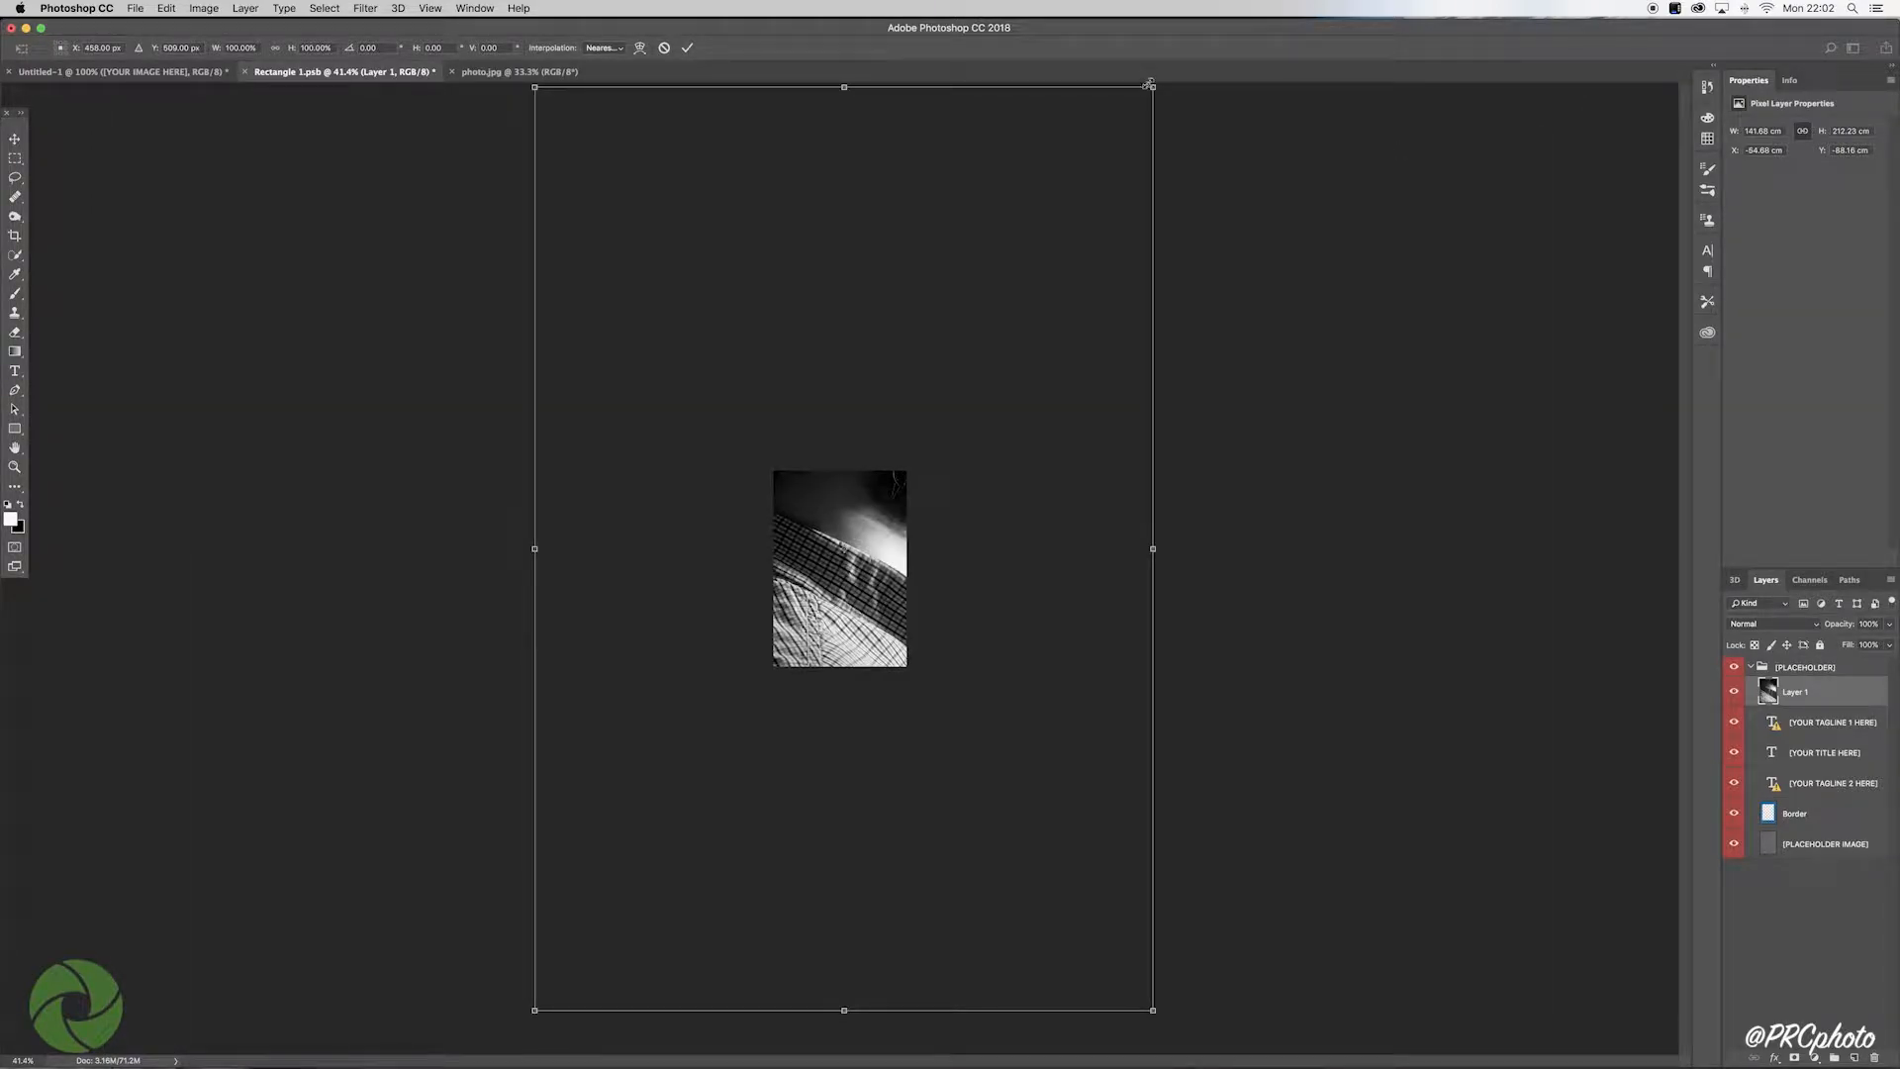
pyautogui.moveTo(1154, 86); pyautogui.dragTo(878, 496)
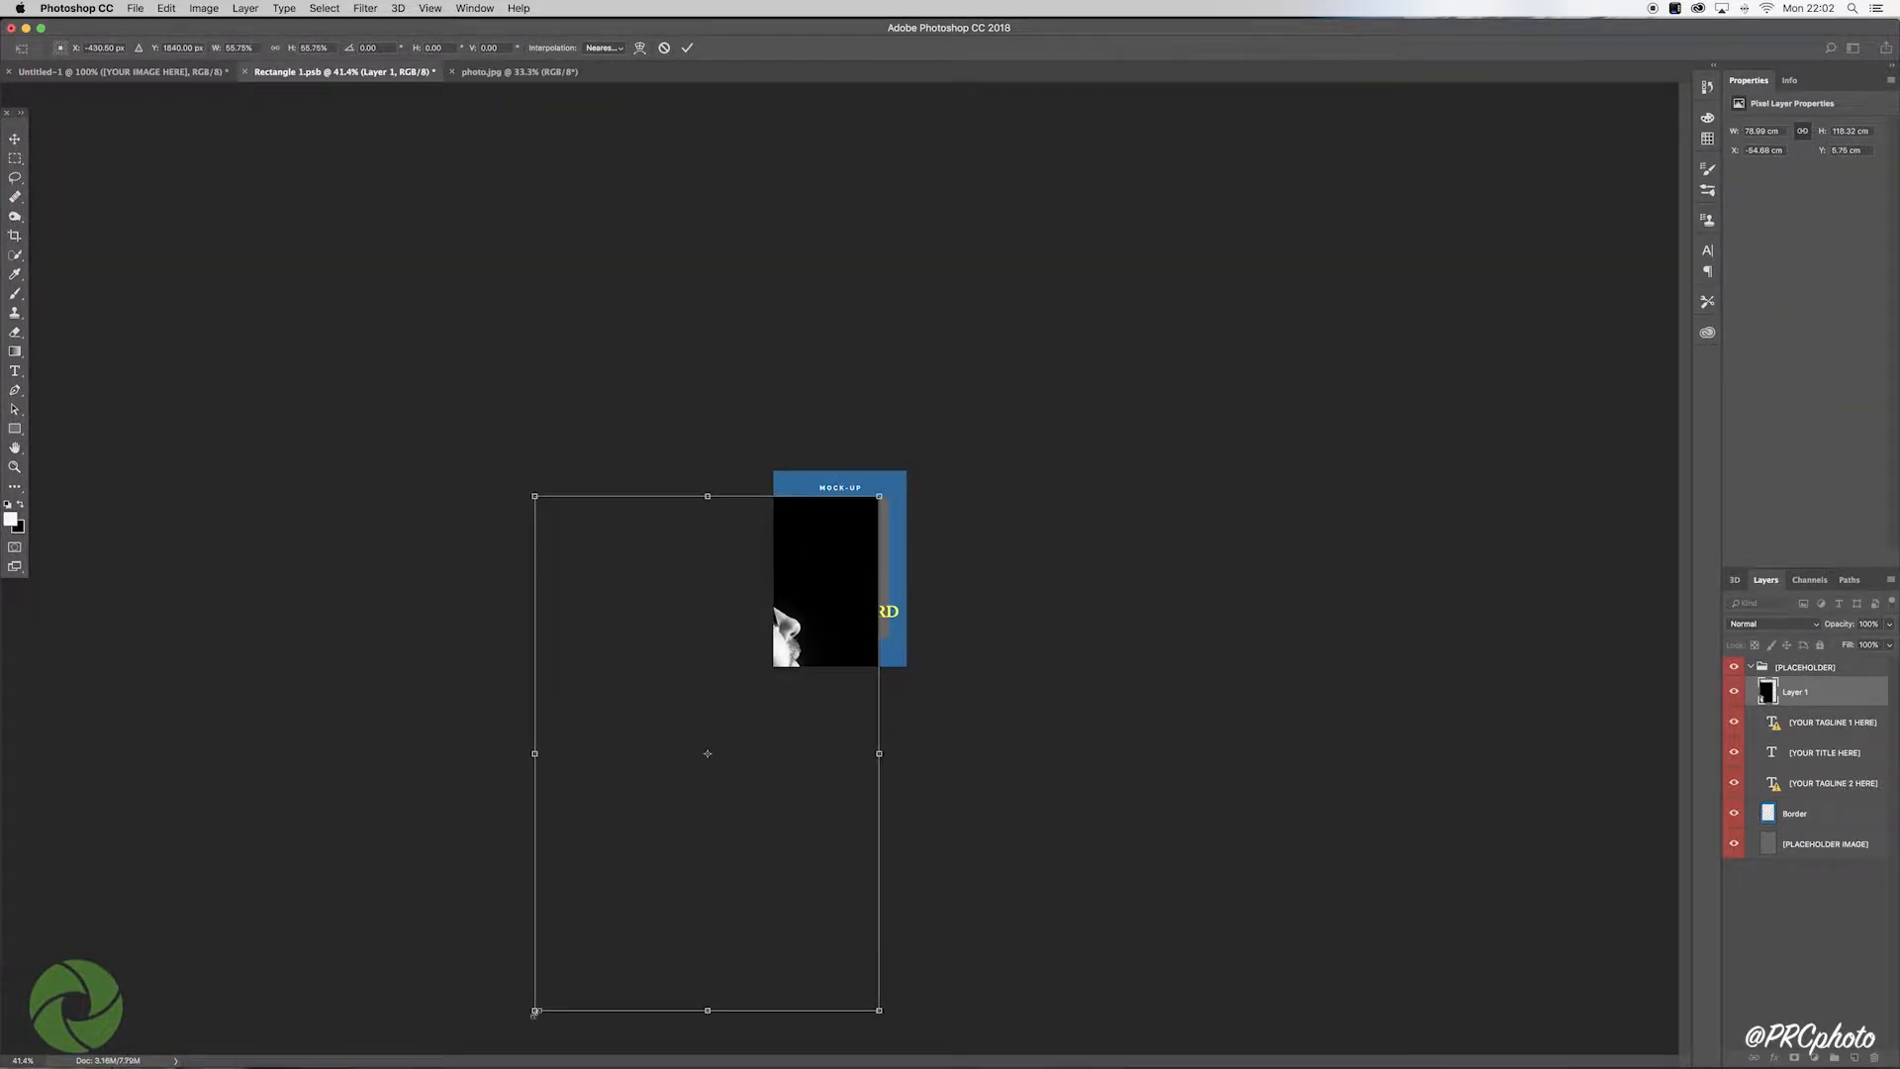
pyautogui.moveTo(536, 1010); pyautogui.dragTo(888, 641)
pyautogui.press('super+0')
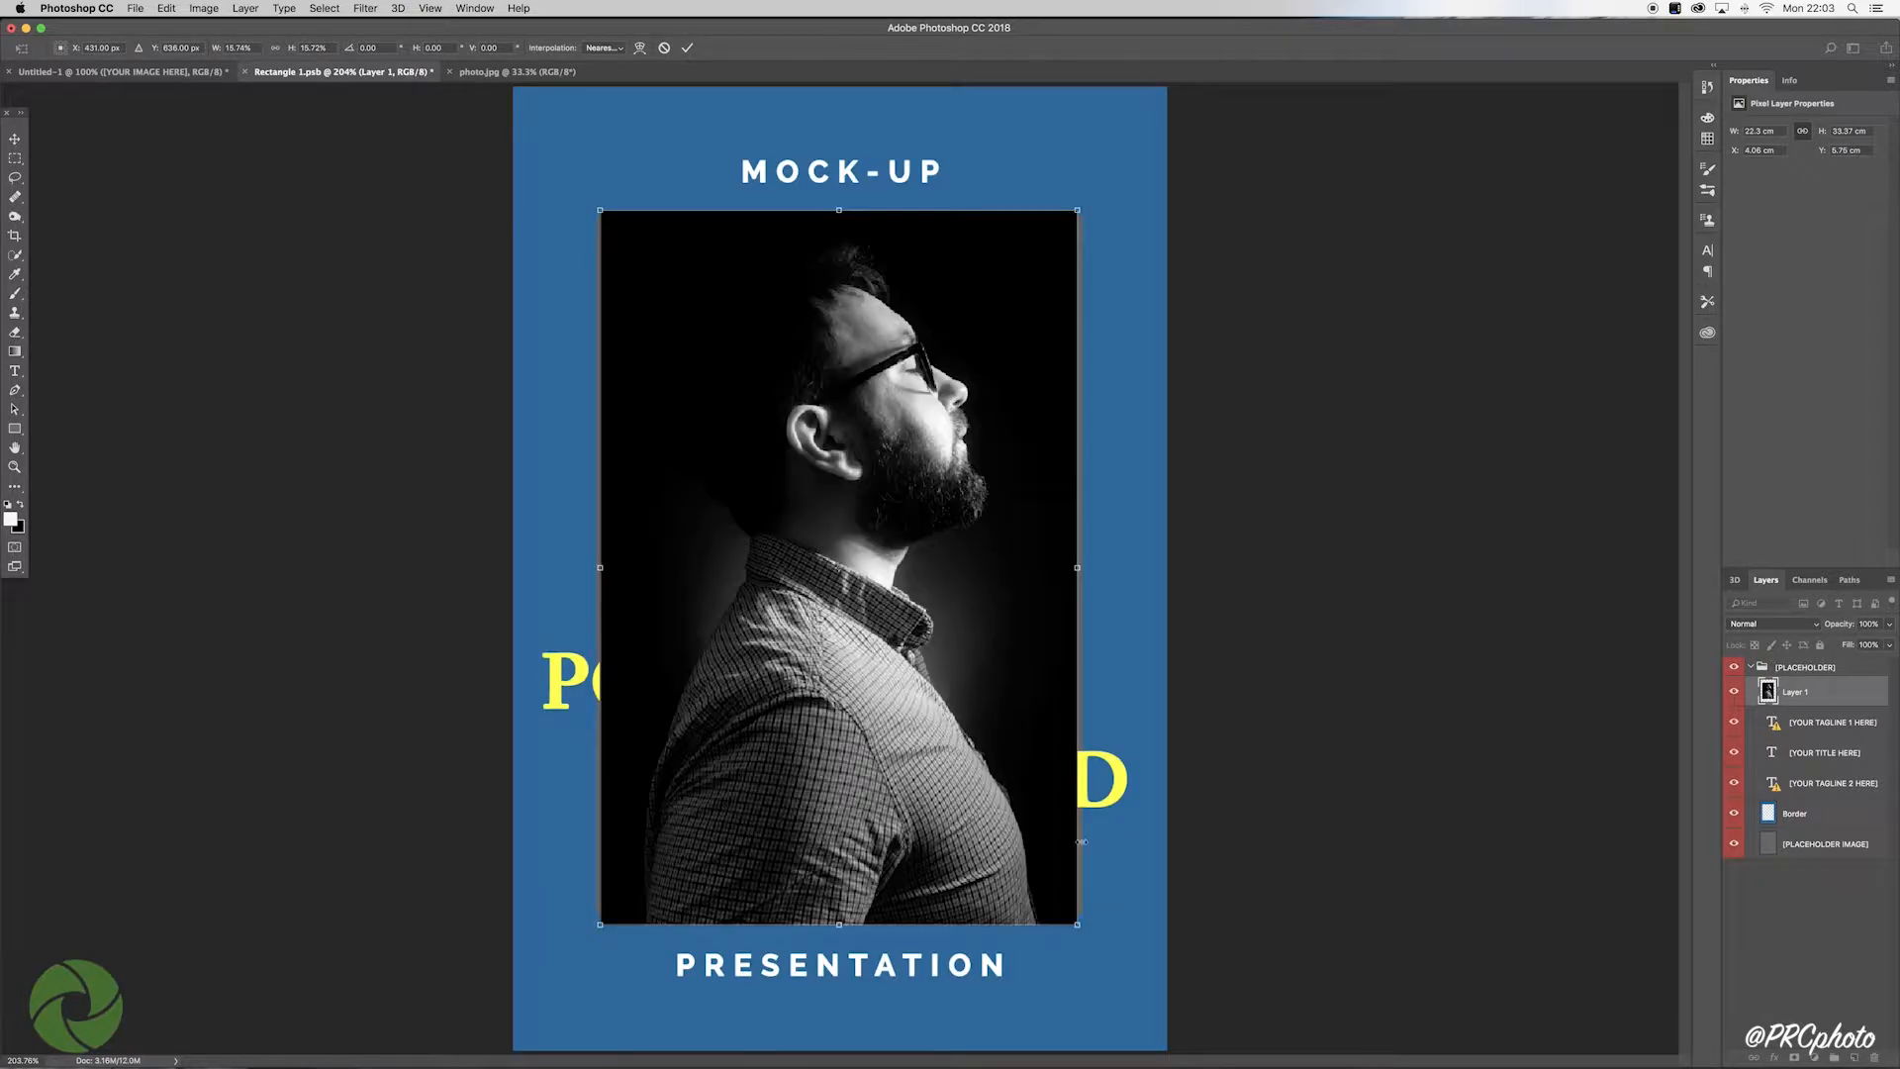
pyautogui.moveTo(1077, 923); pyautogui.dragTo(1082, 930)
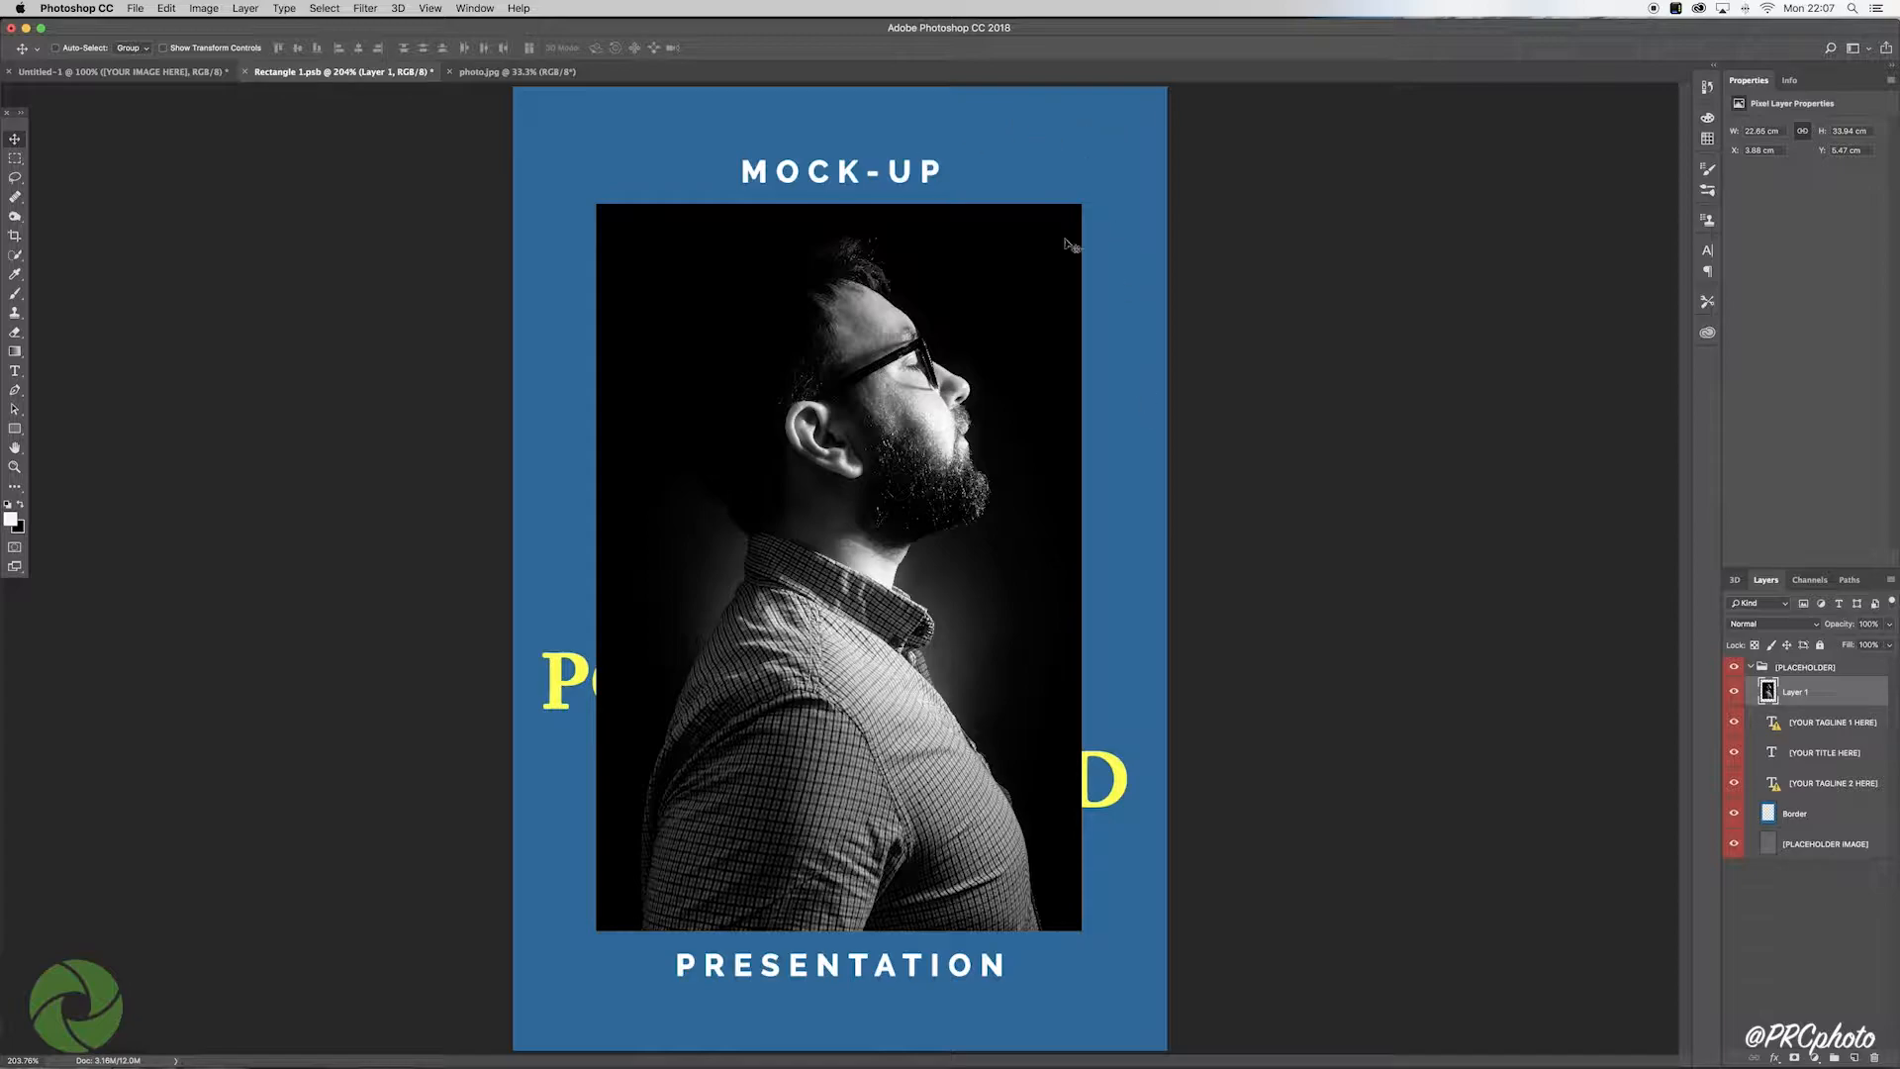
# Step: Fill the blue area of the Border layer with white using the Paint Bucket tool
pyautogui.click(1826, 819)
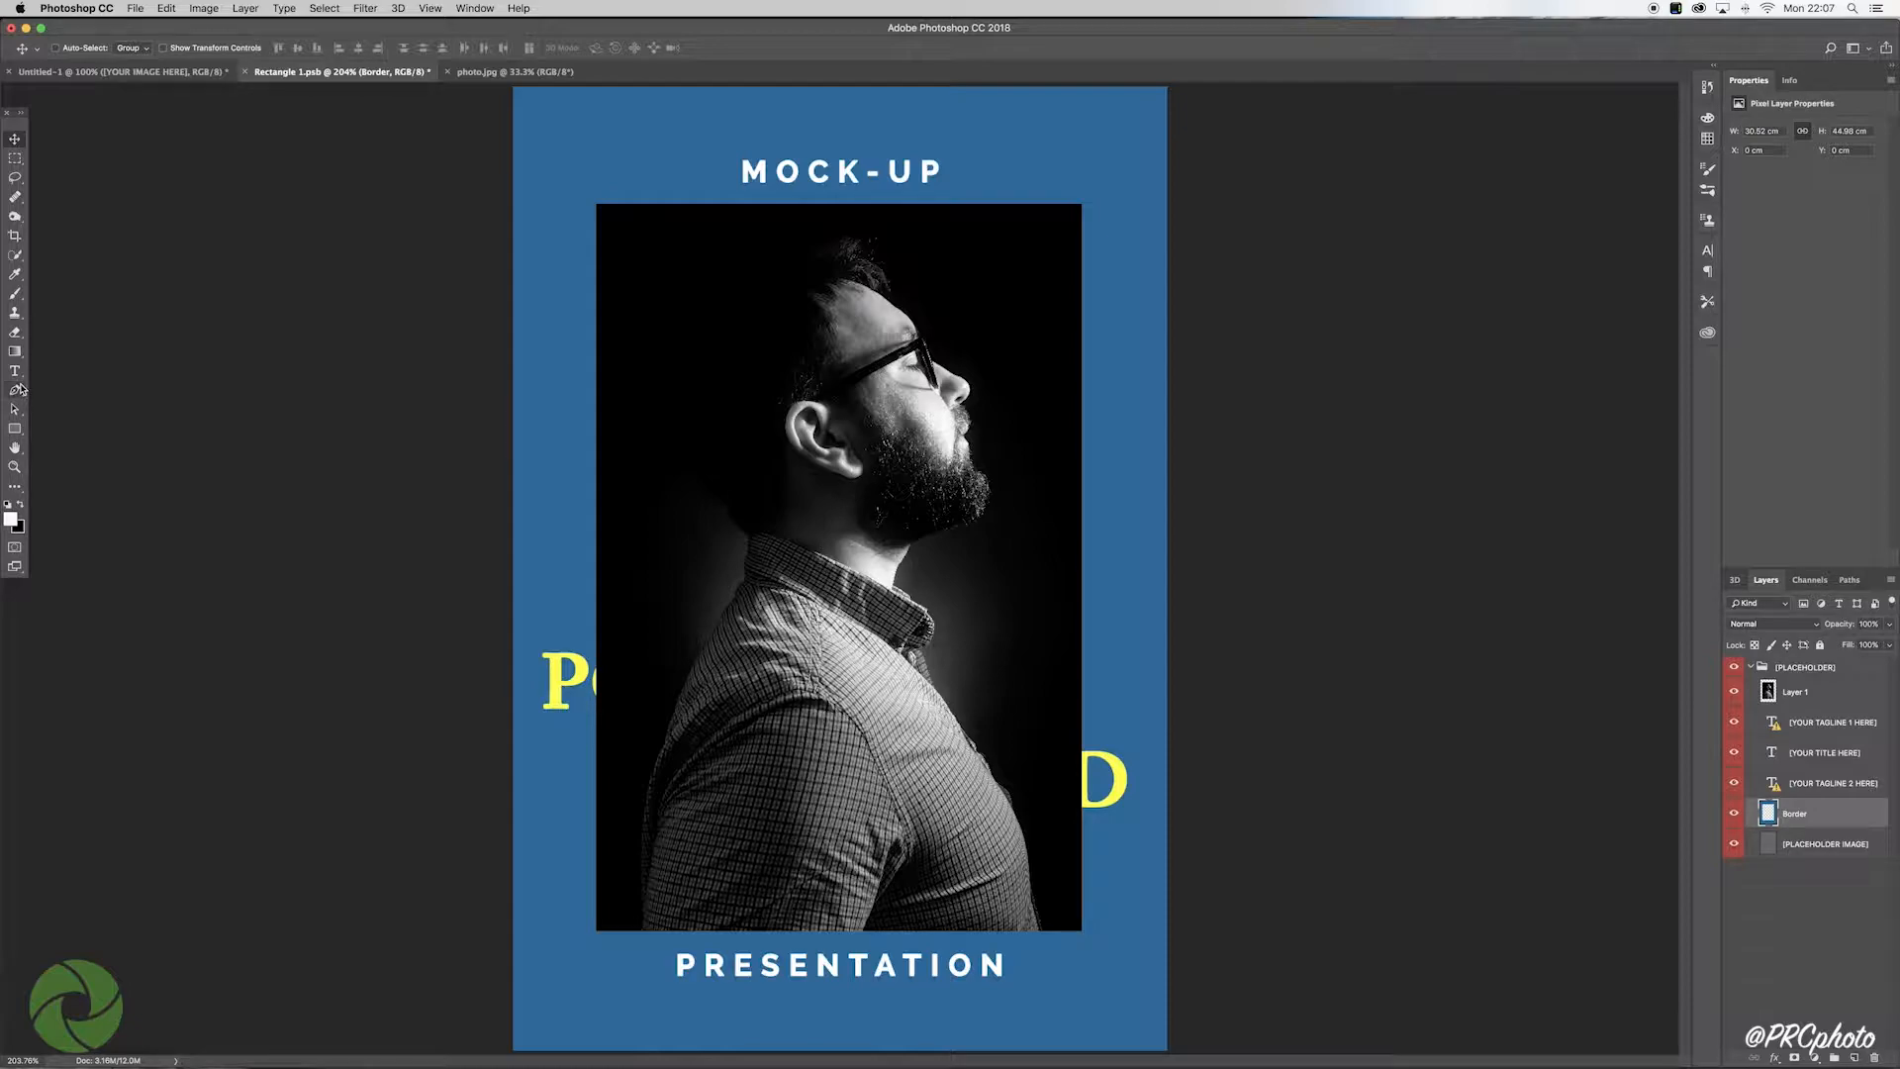
pyautogui.moveTo(15, 351); pyautogui.dragTo(79, 366)
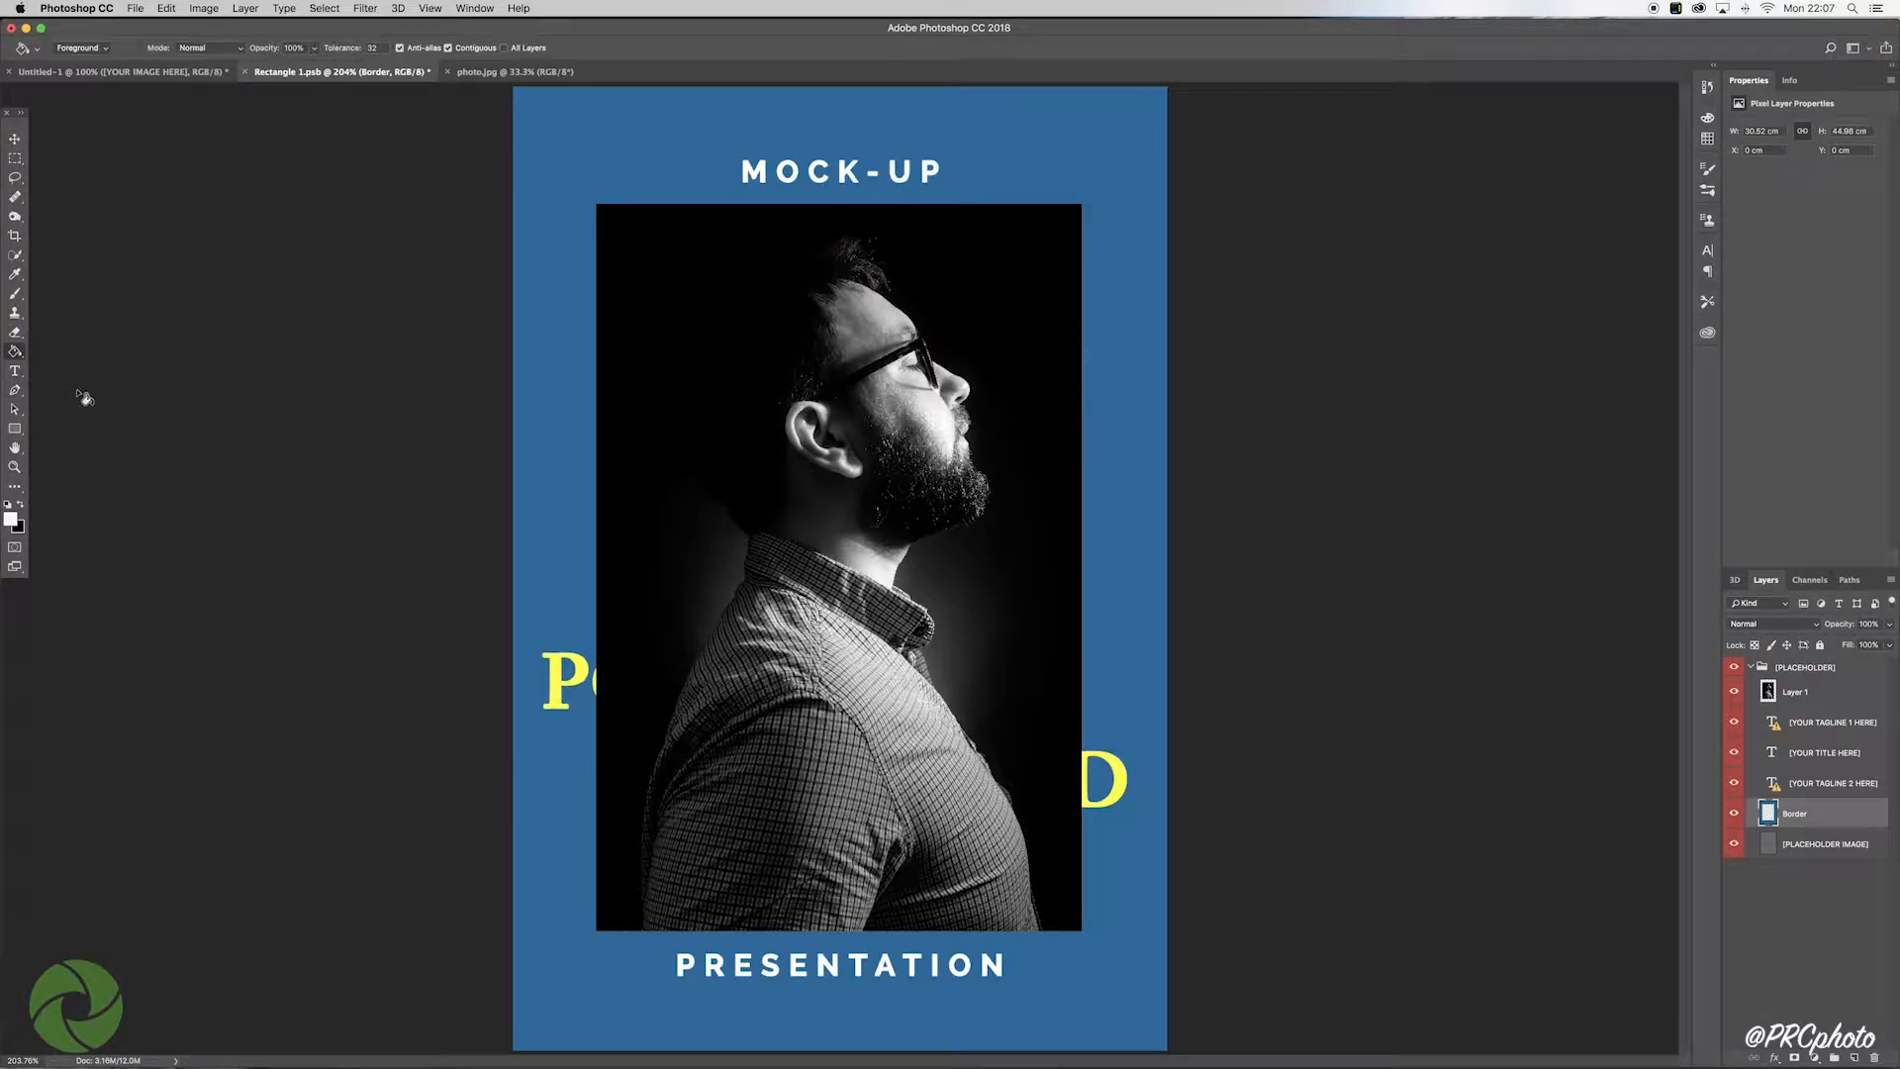
pyautogui.click(570, 149)
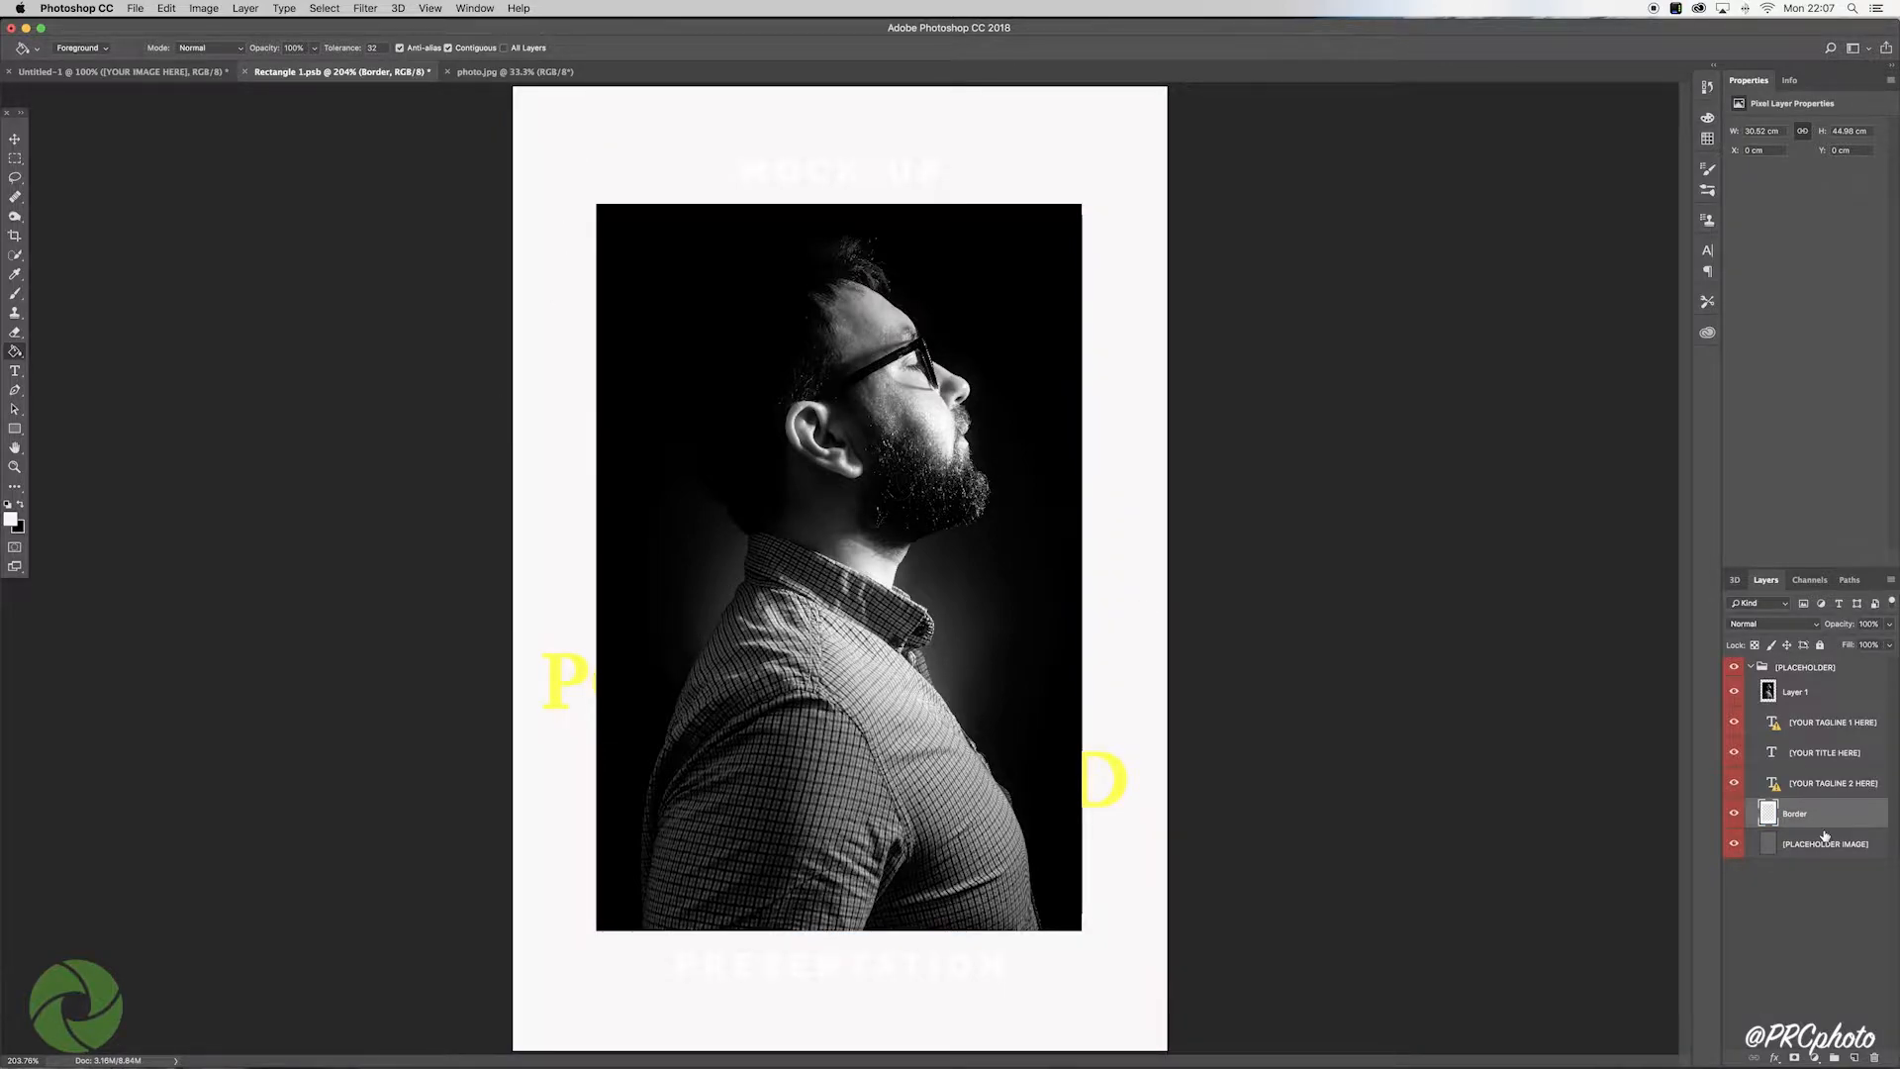
# Step: Move the [YOUR TITLE HERE] layer above the photo layer and activate the Type tool
pyautogui.click(1820, 754)
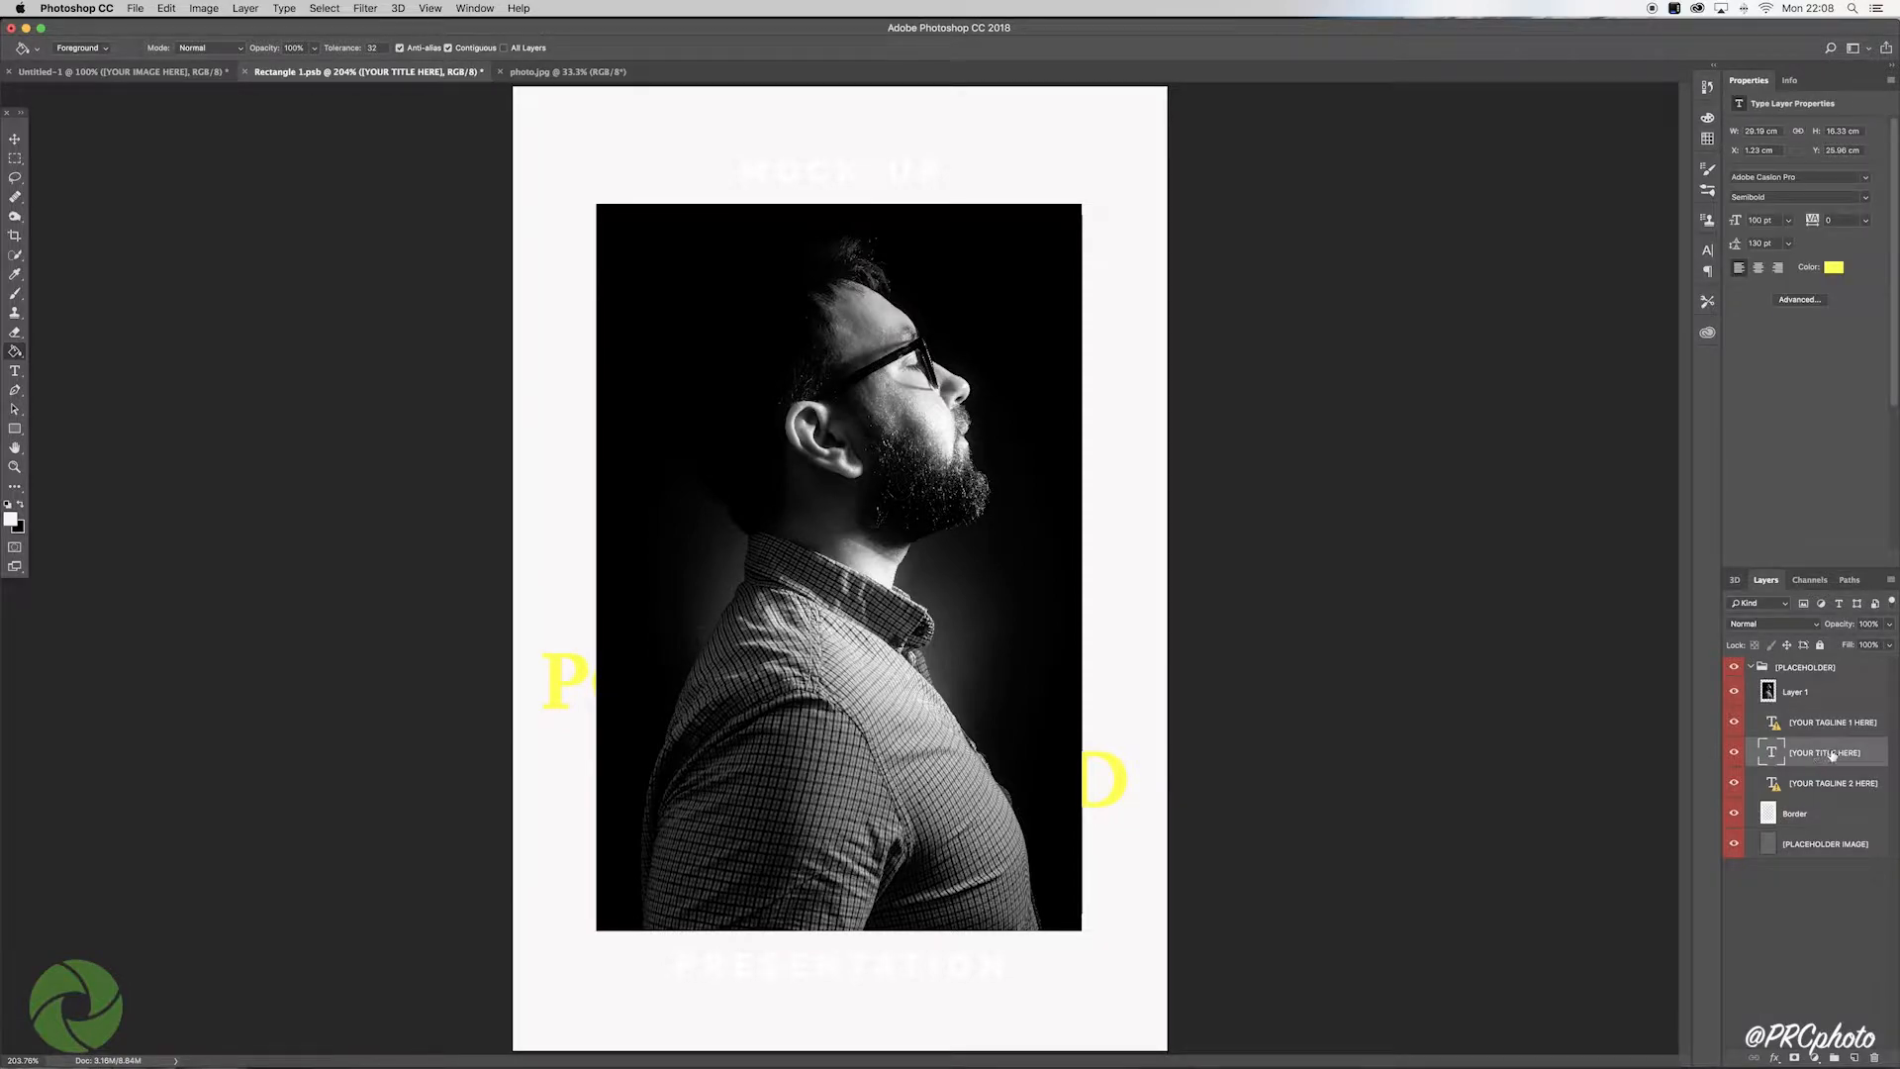
pyautogui.moveTo(1831, 756); pyautogui.dragTo(1827, 698)
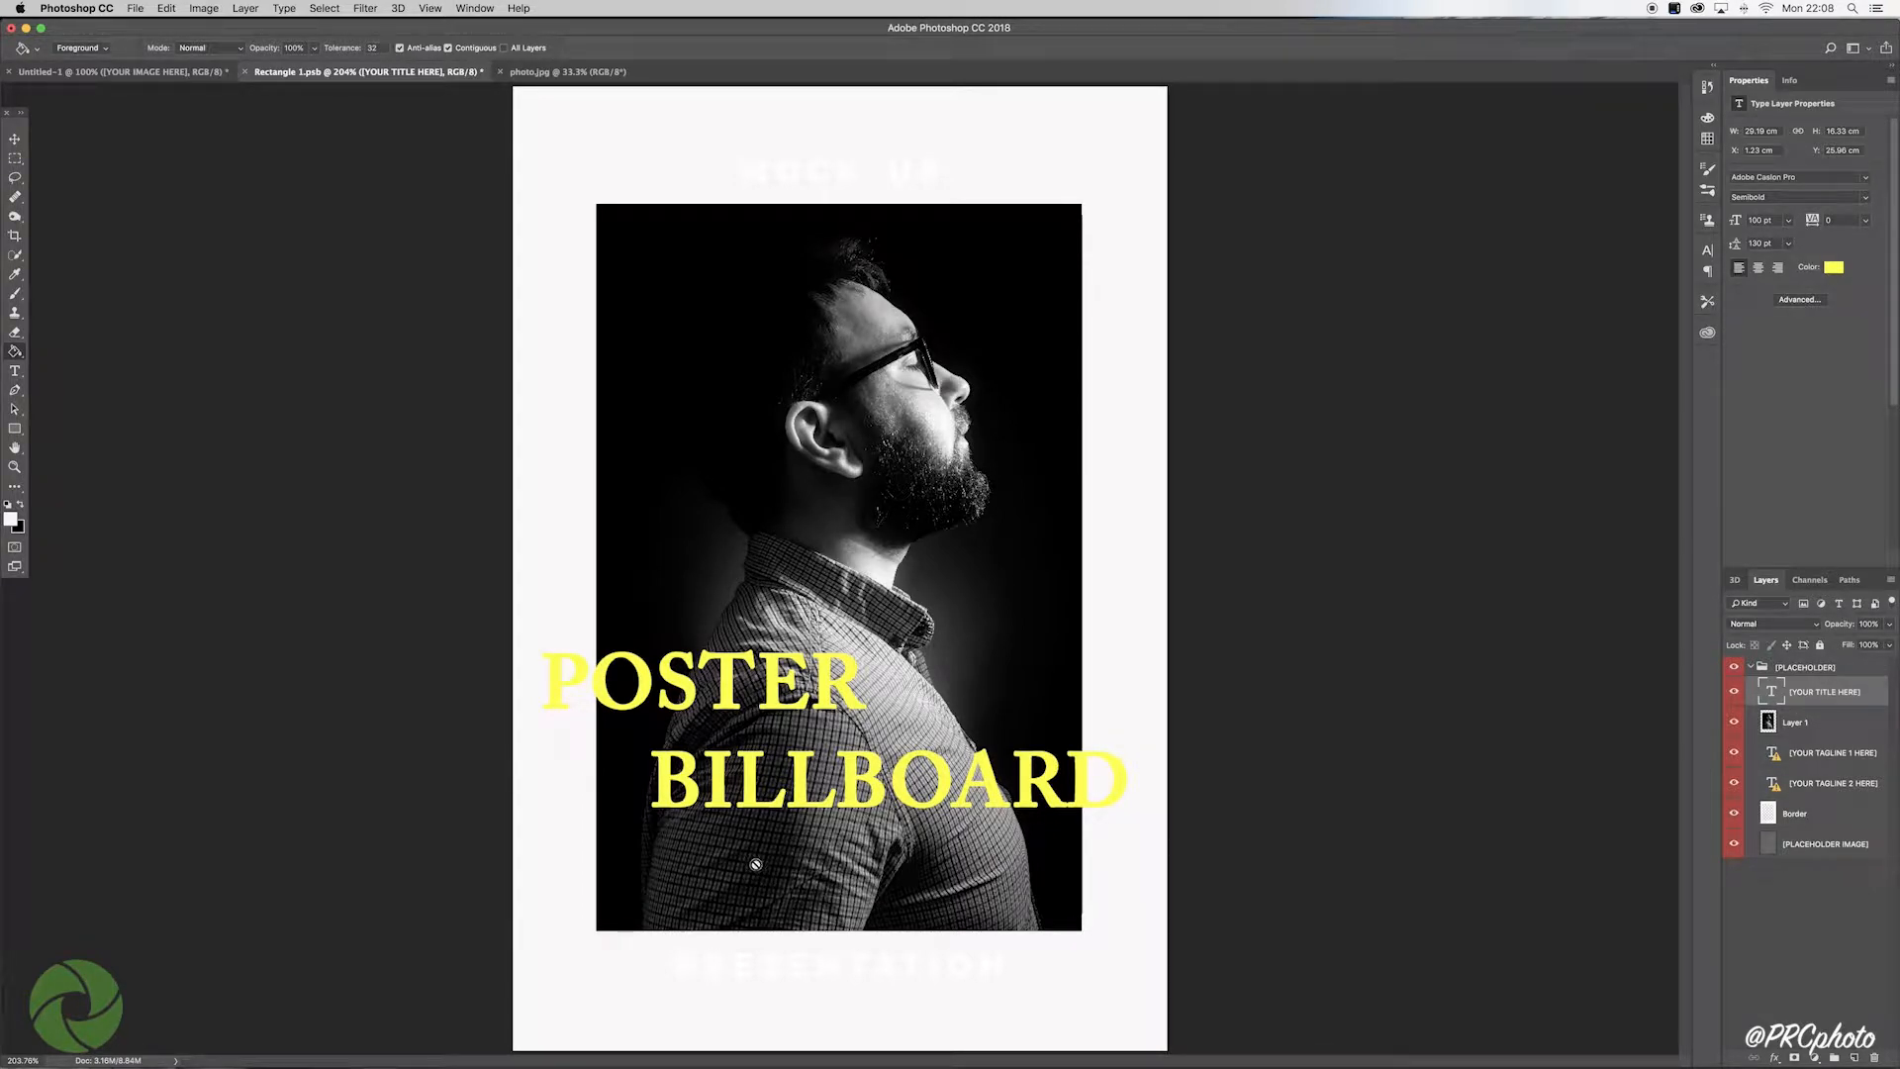
pyautogui.click(15, 370)
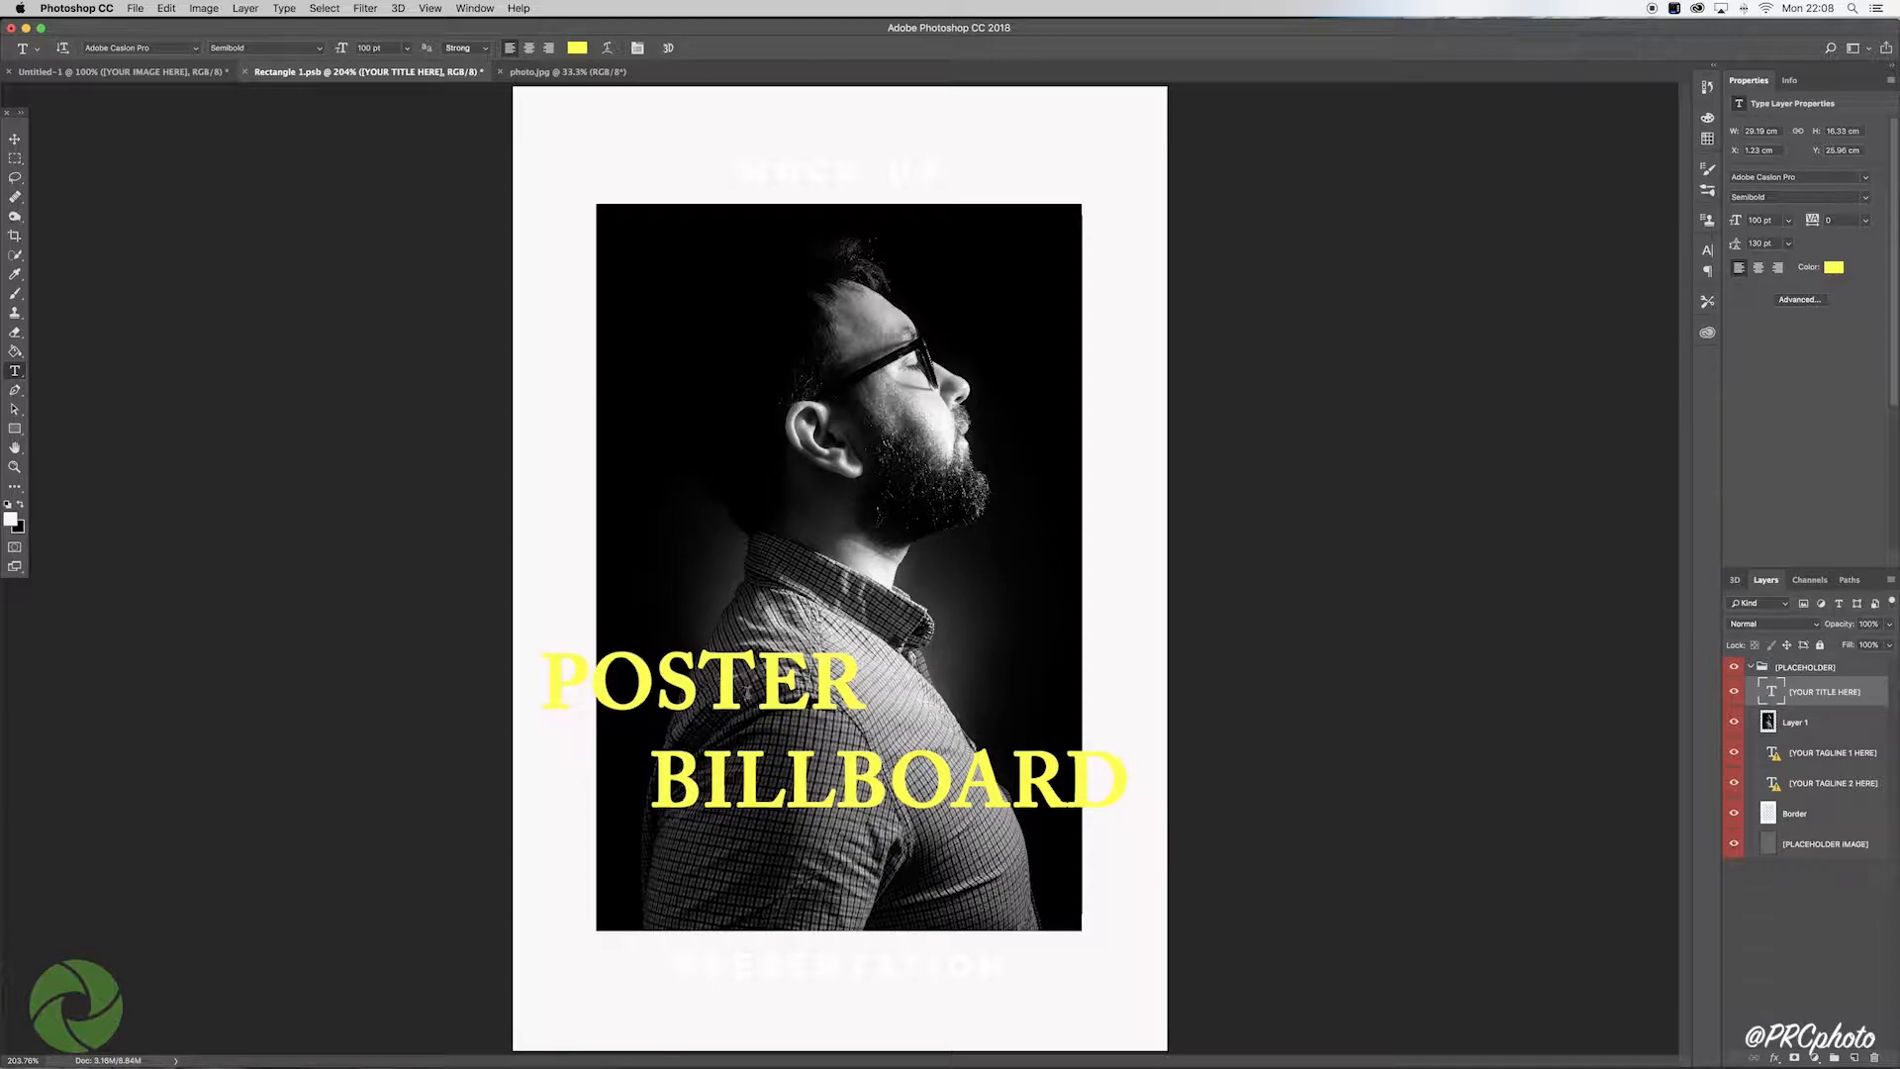
# Step: Recolour the entire POSTER BILLBOARD title text from the placeholder colour to off-white
pyautogui.click(567, 679)
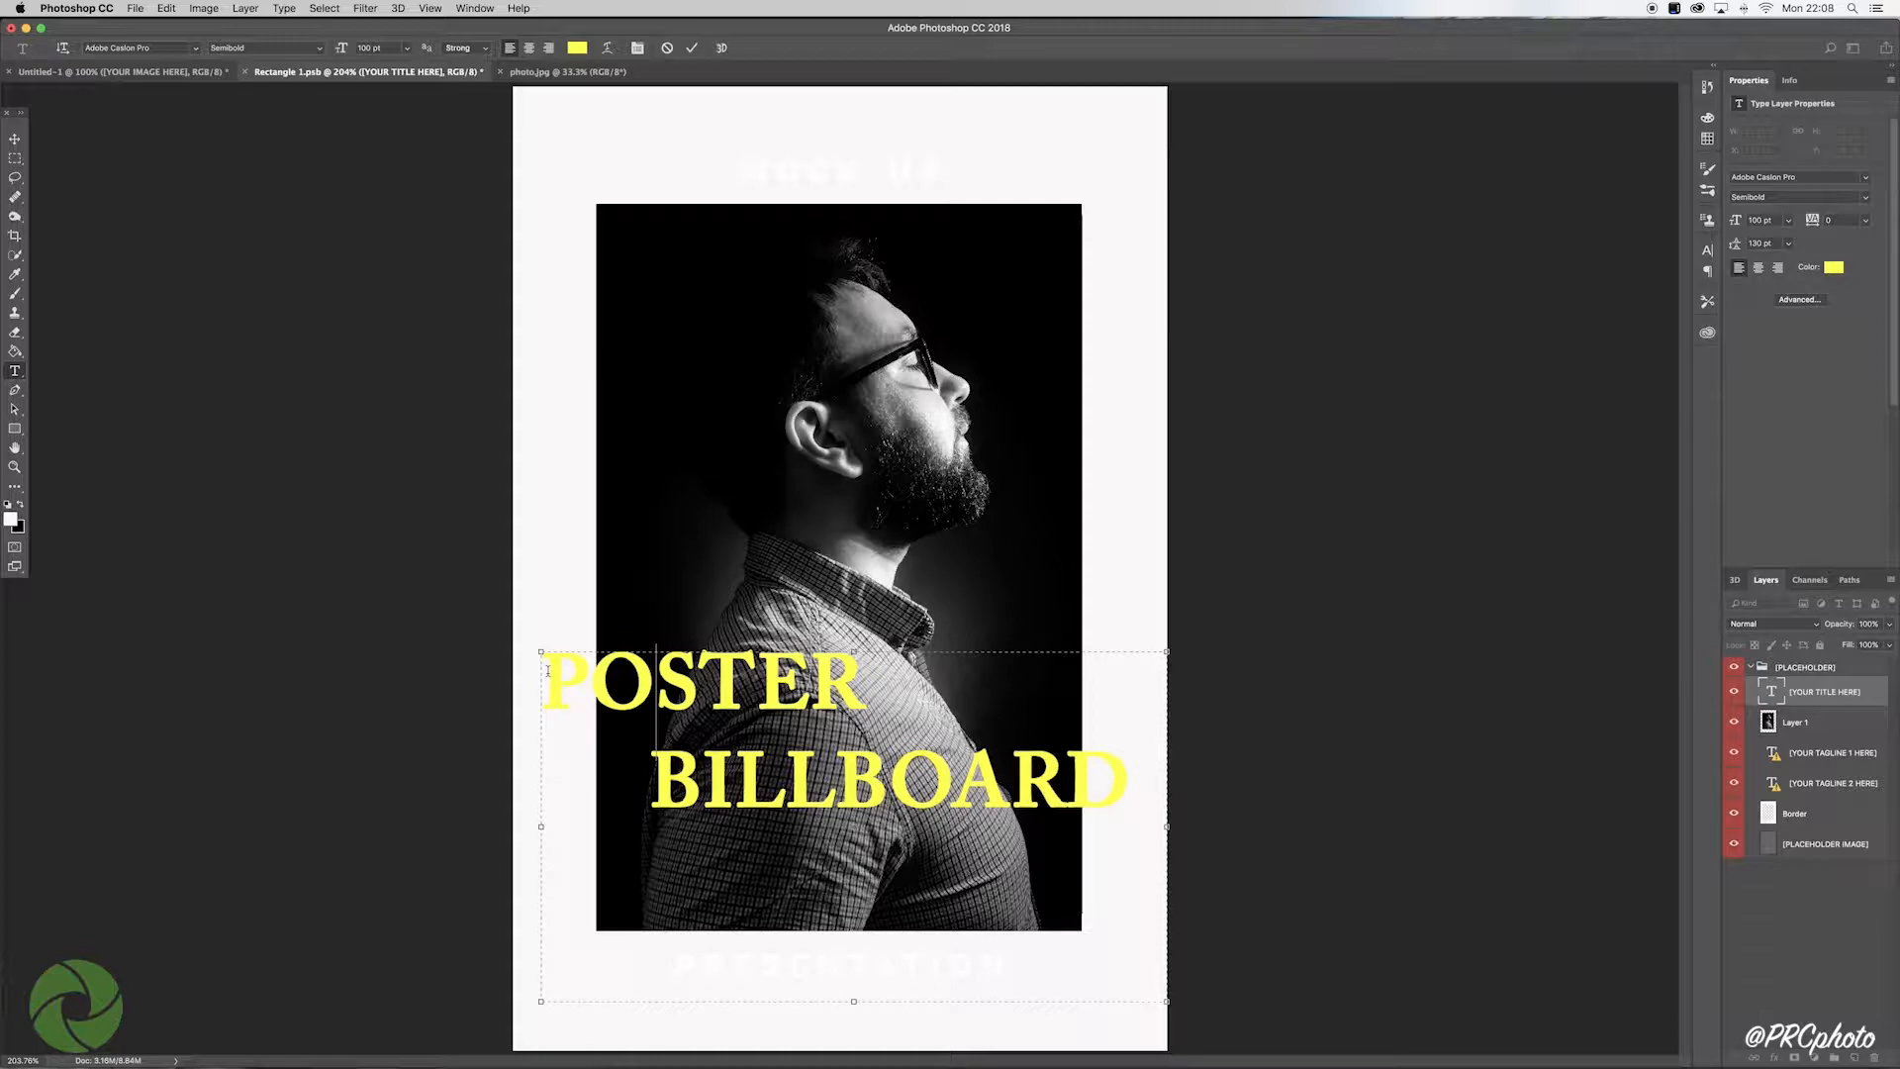
pyautogui.moveTo(547, 671); pyautogui.dragTo(1108, 774)
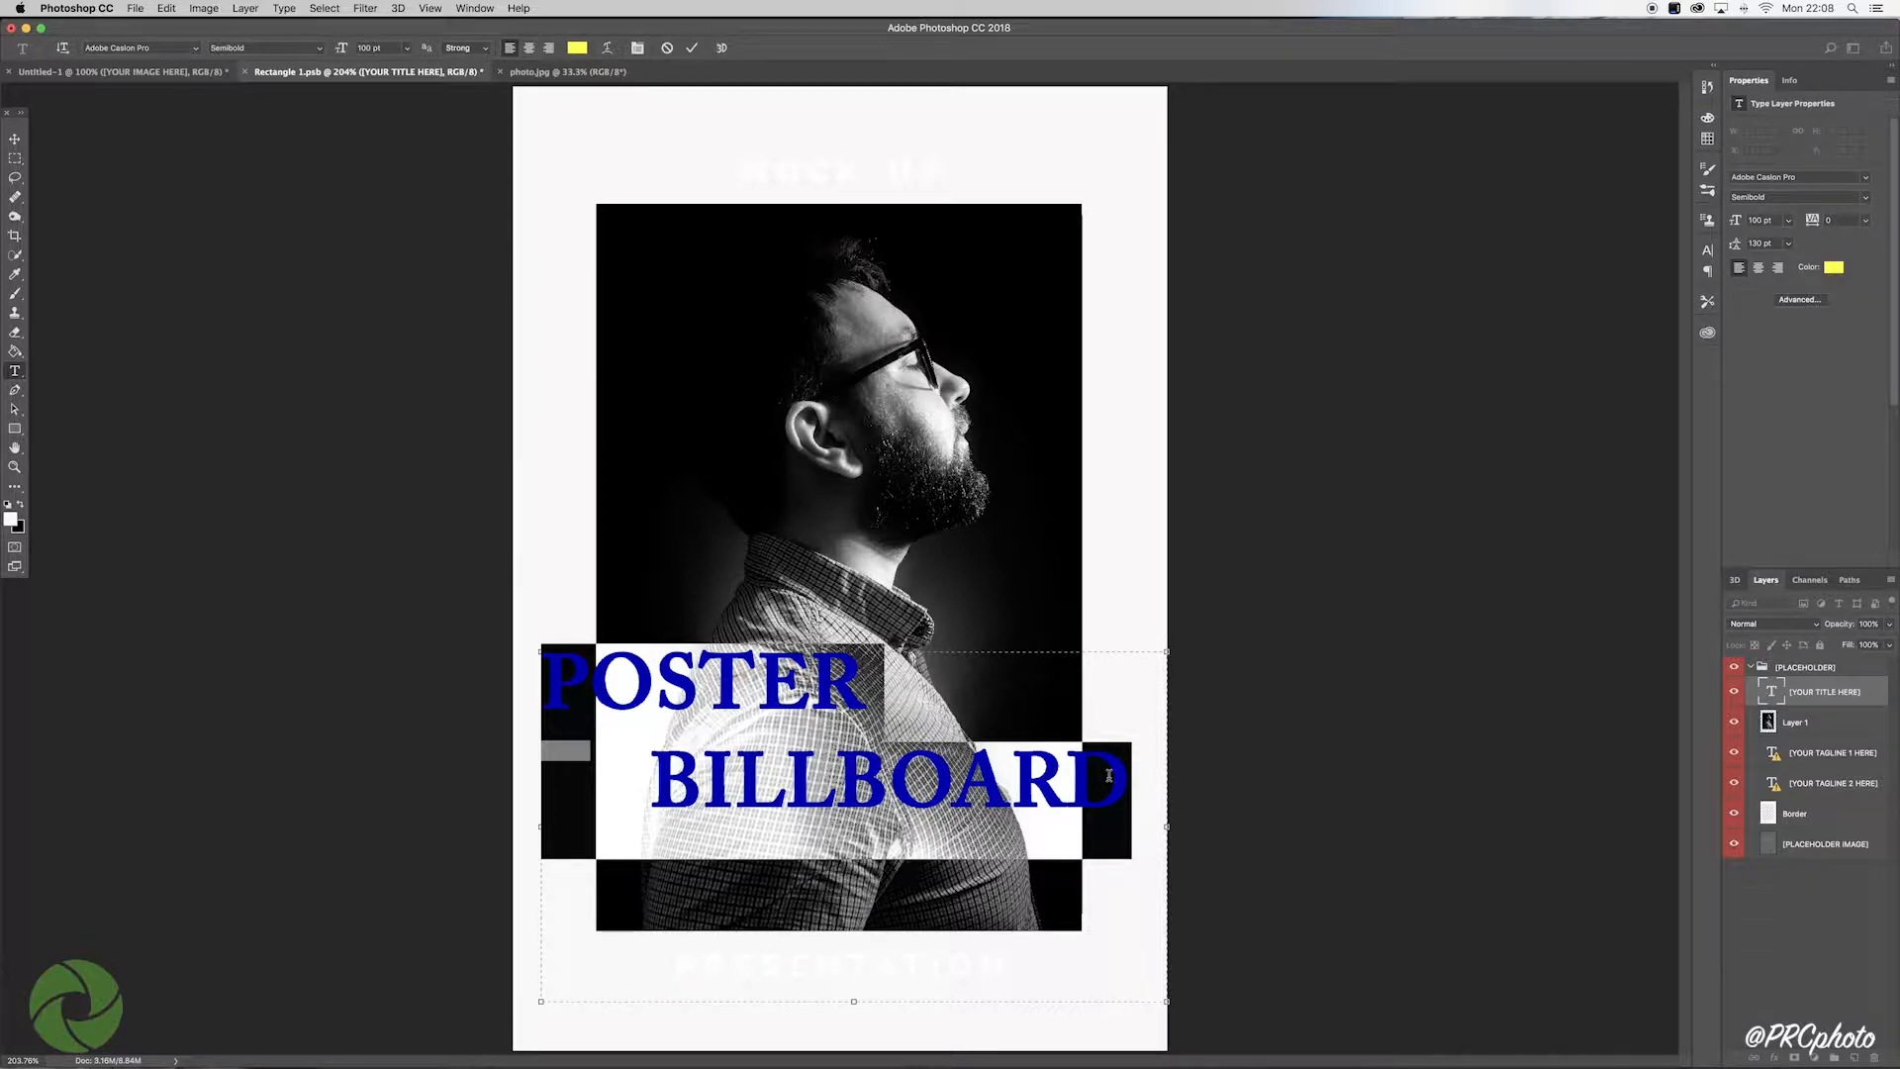
pyautogui.click(576, 48)
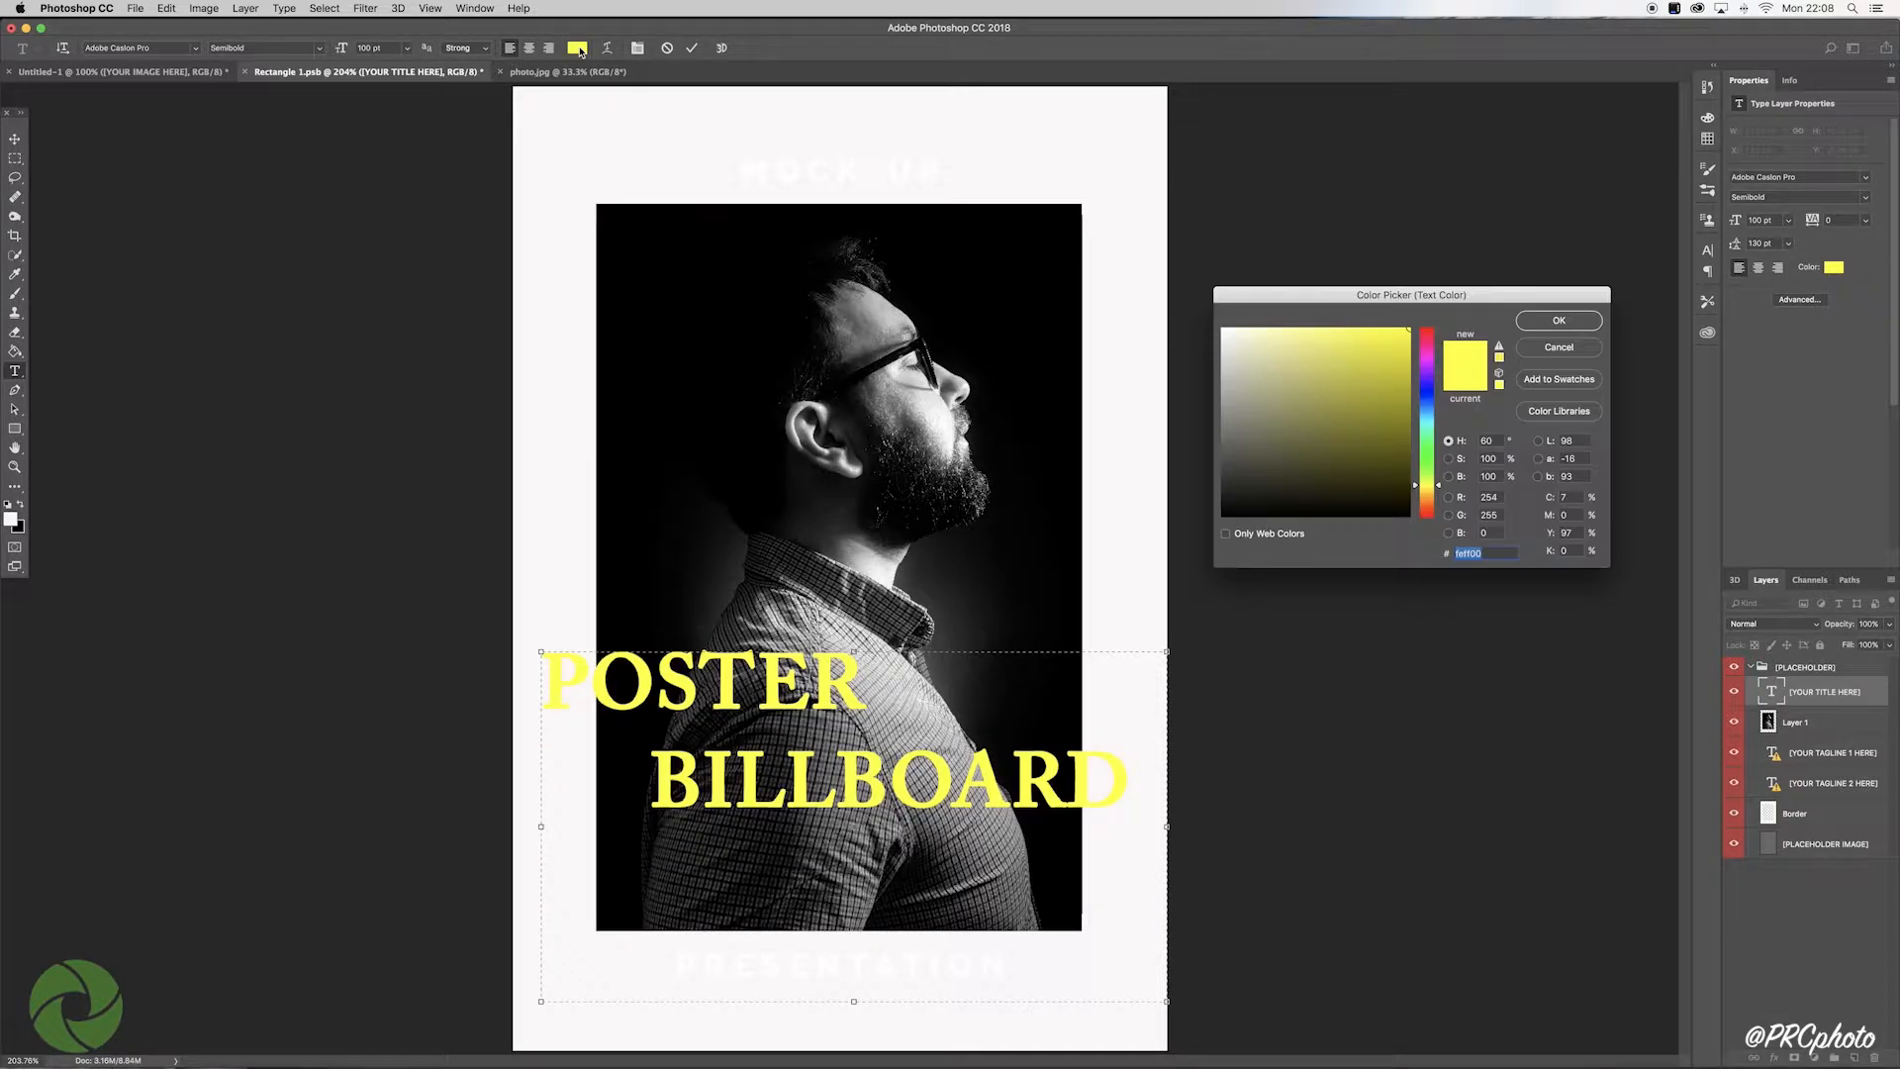
pyautogui.click(1223, 333)
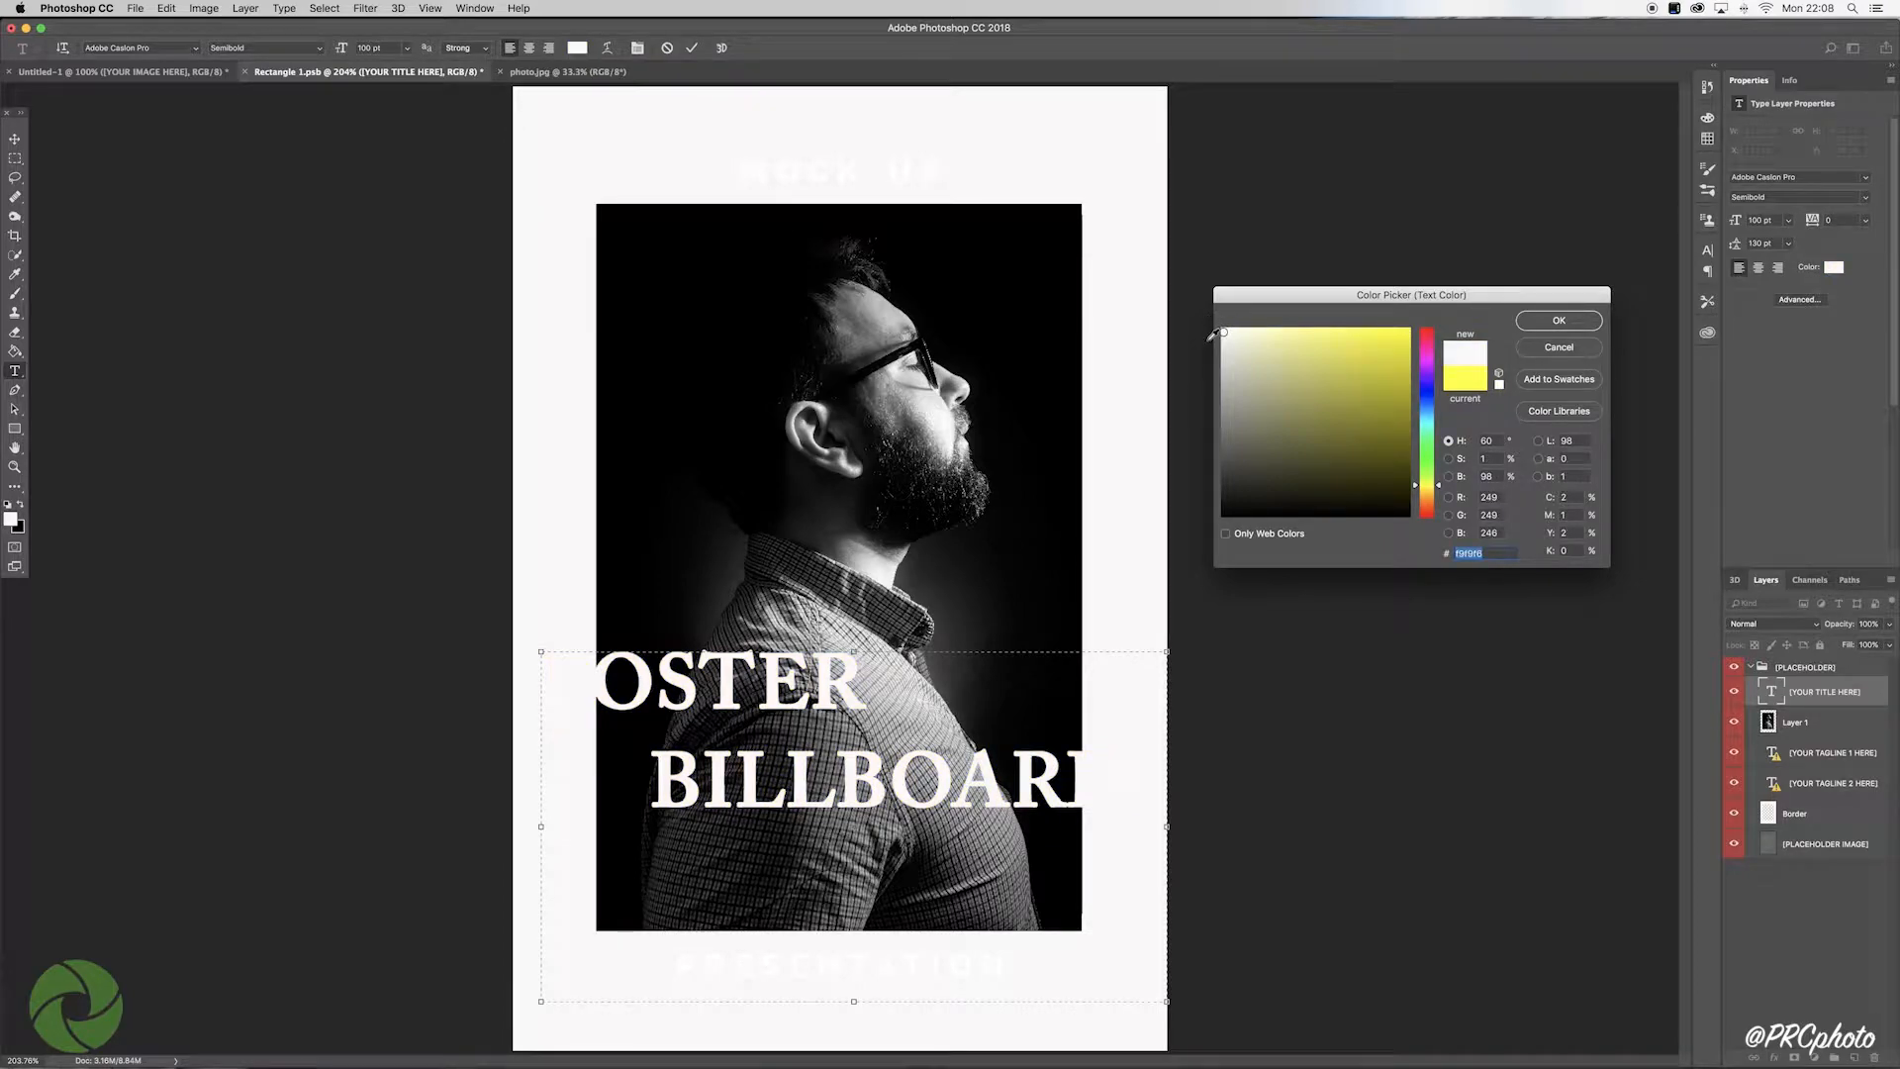
pyautogui.click(1559, 321)
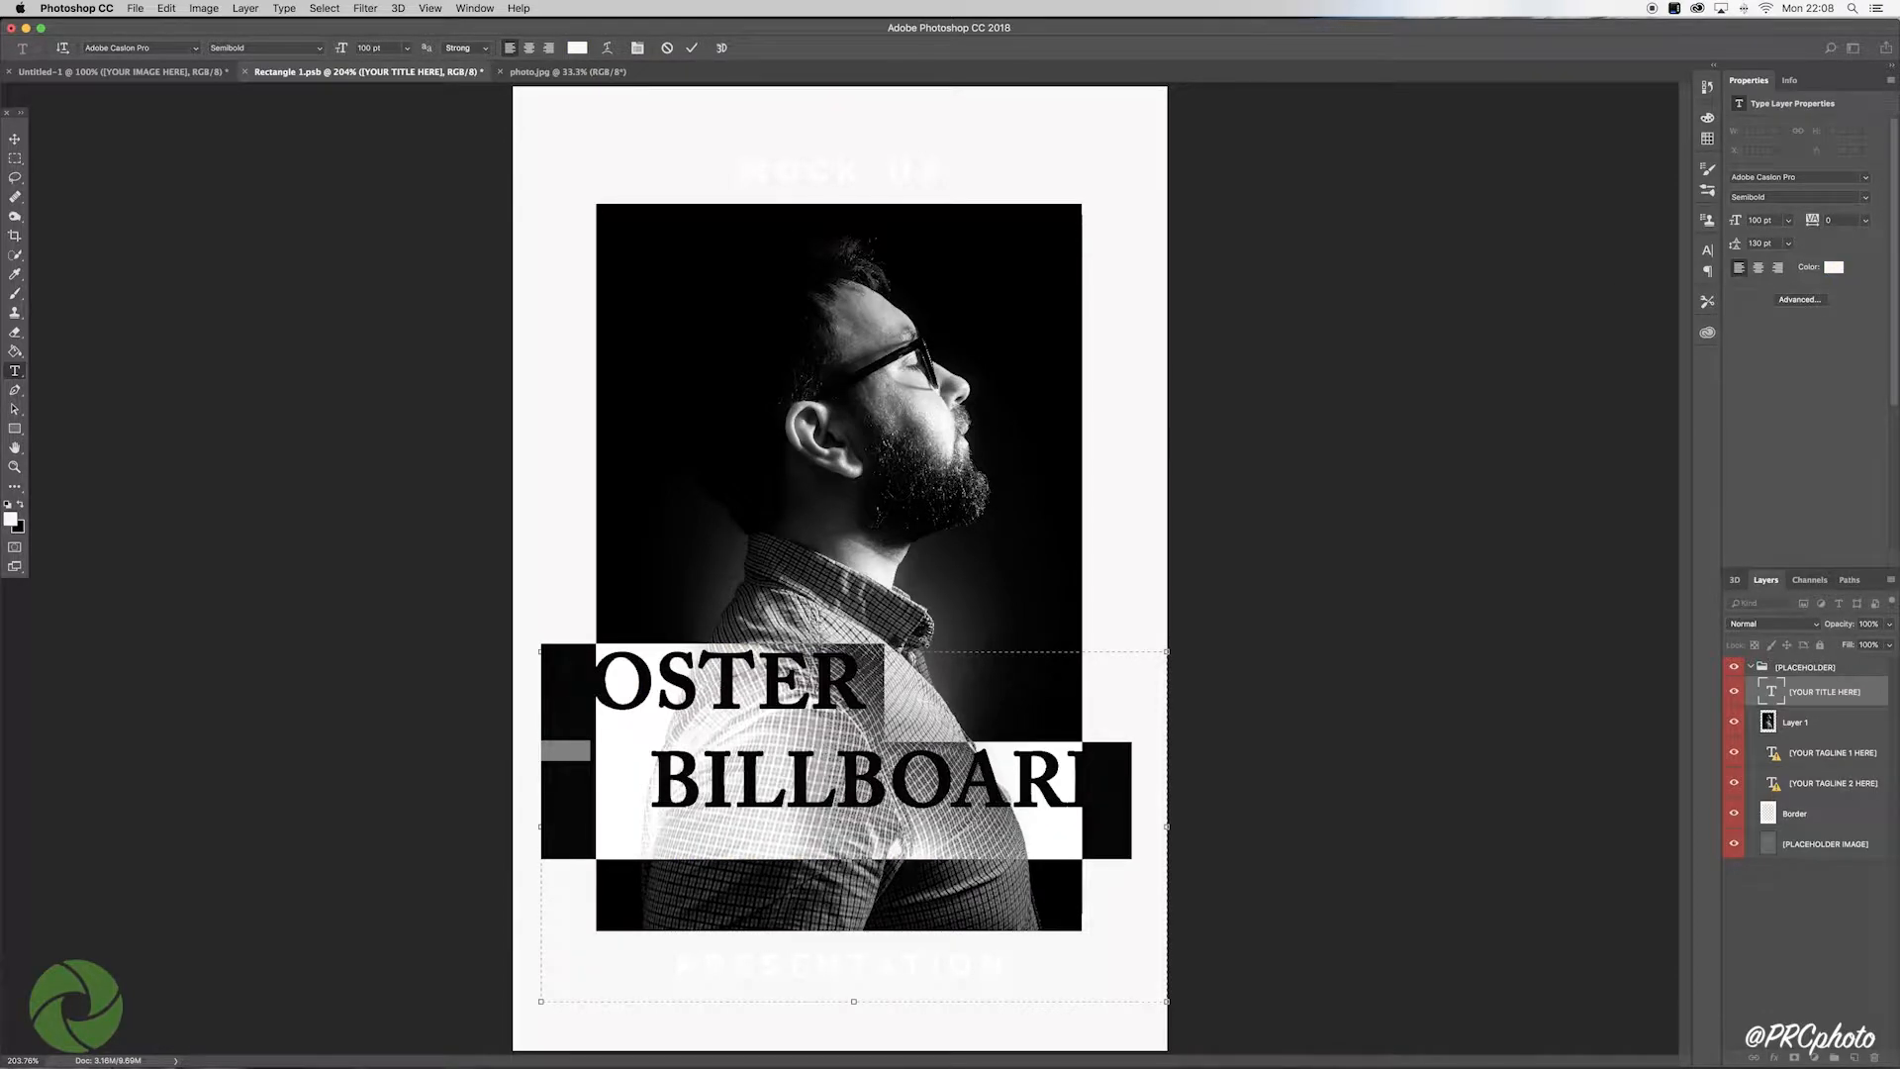
# Step: Replace the title with "Moustachio Nut" and fit its text box within the lower part of the photo
pyautogui.write('Moustac')
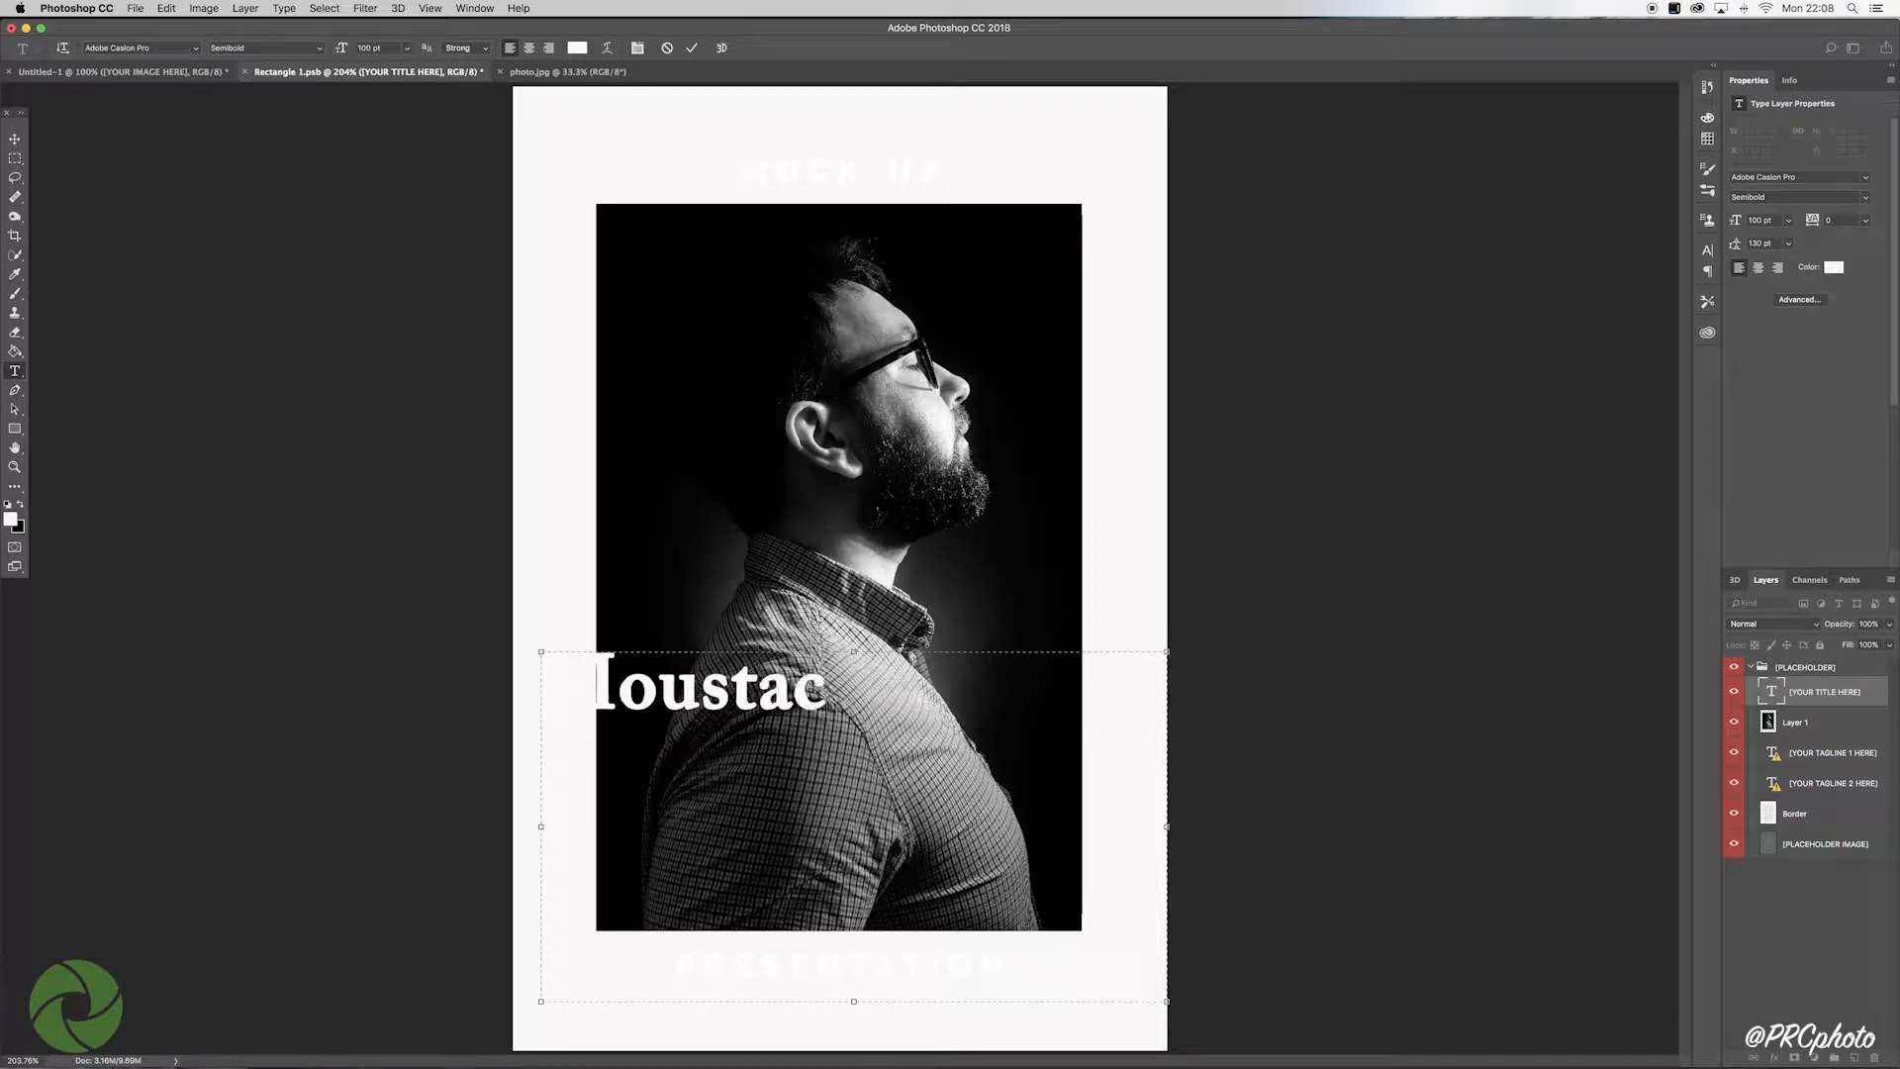
pyautogui.write('hio Nut')
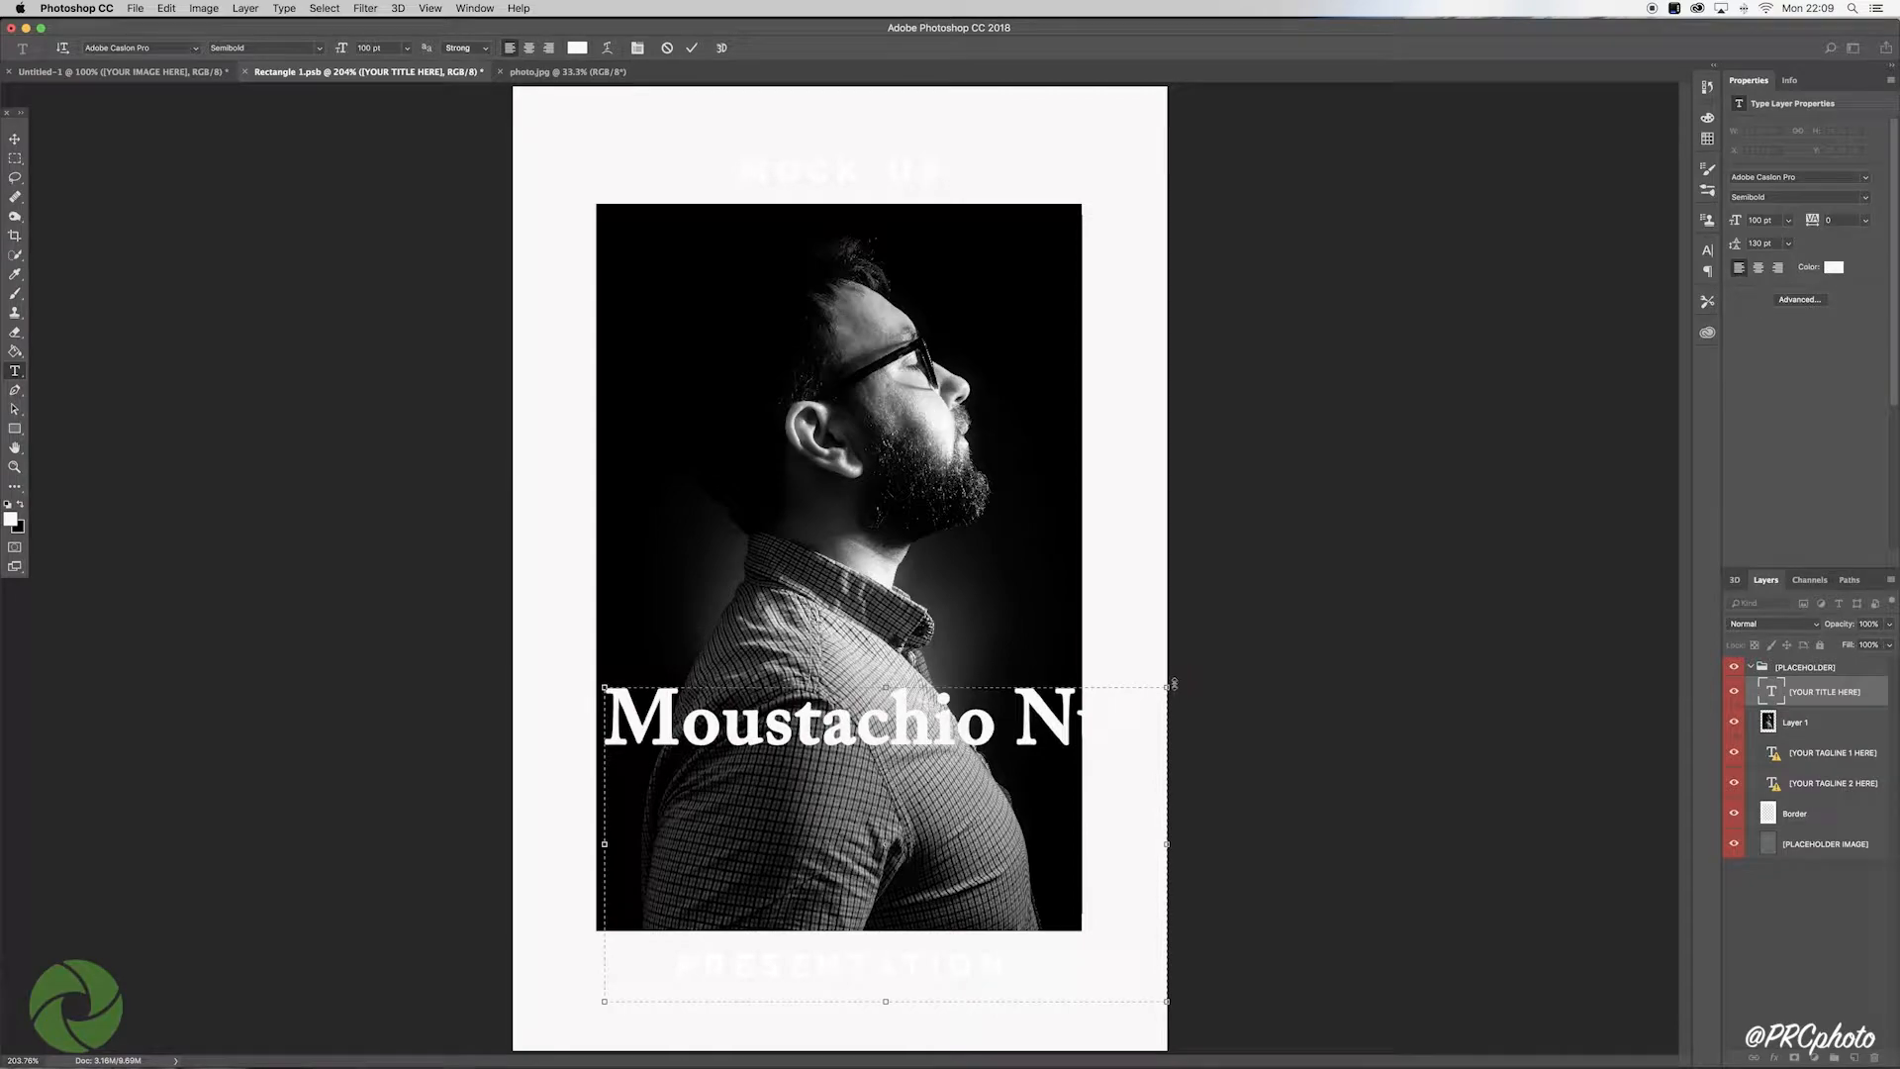
pyautogui.moveTo(1167, 687); pyautogui.dragTo(1063, 720)
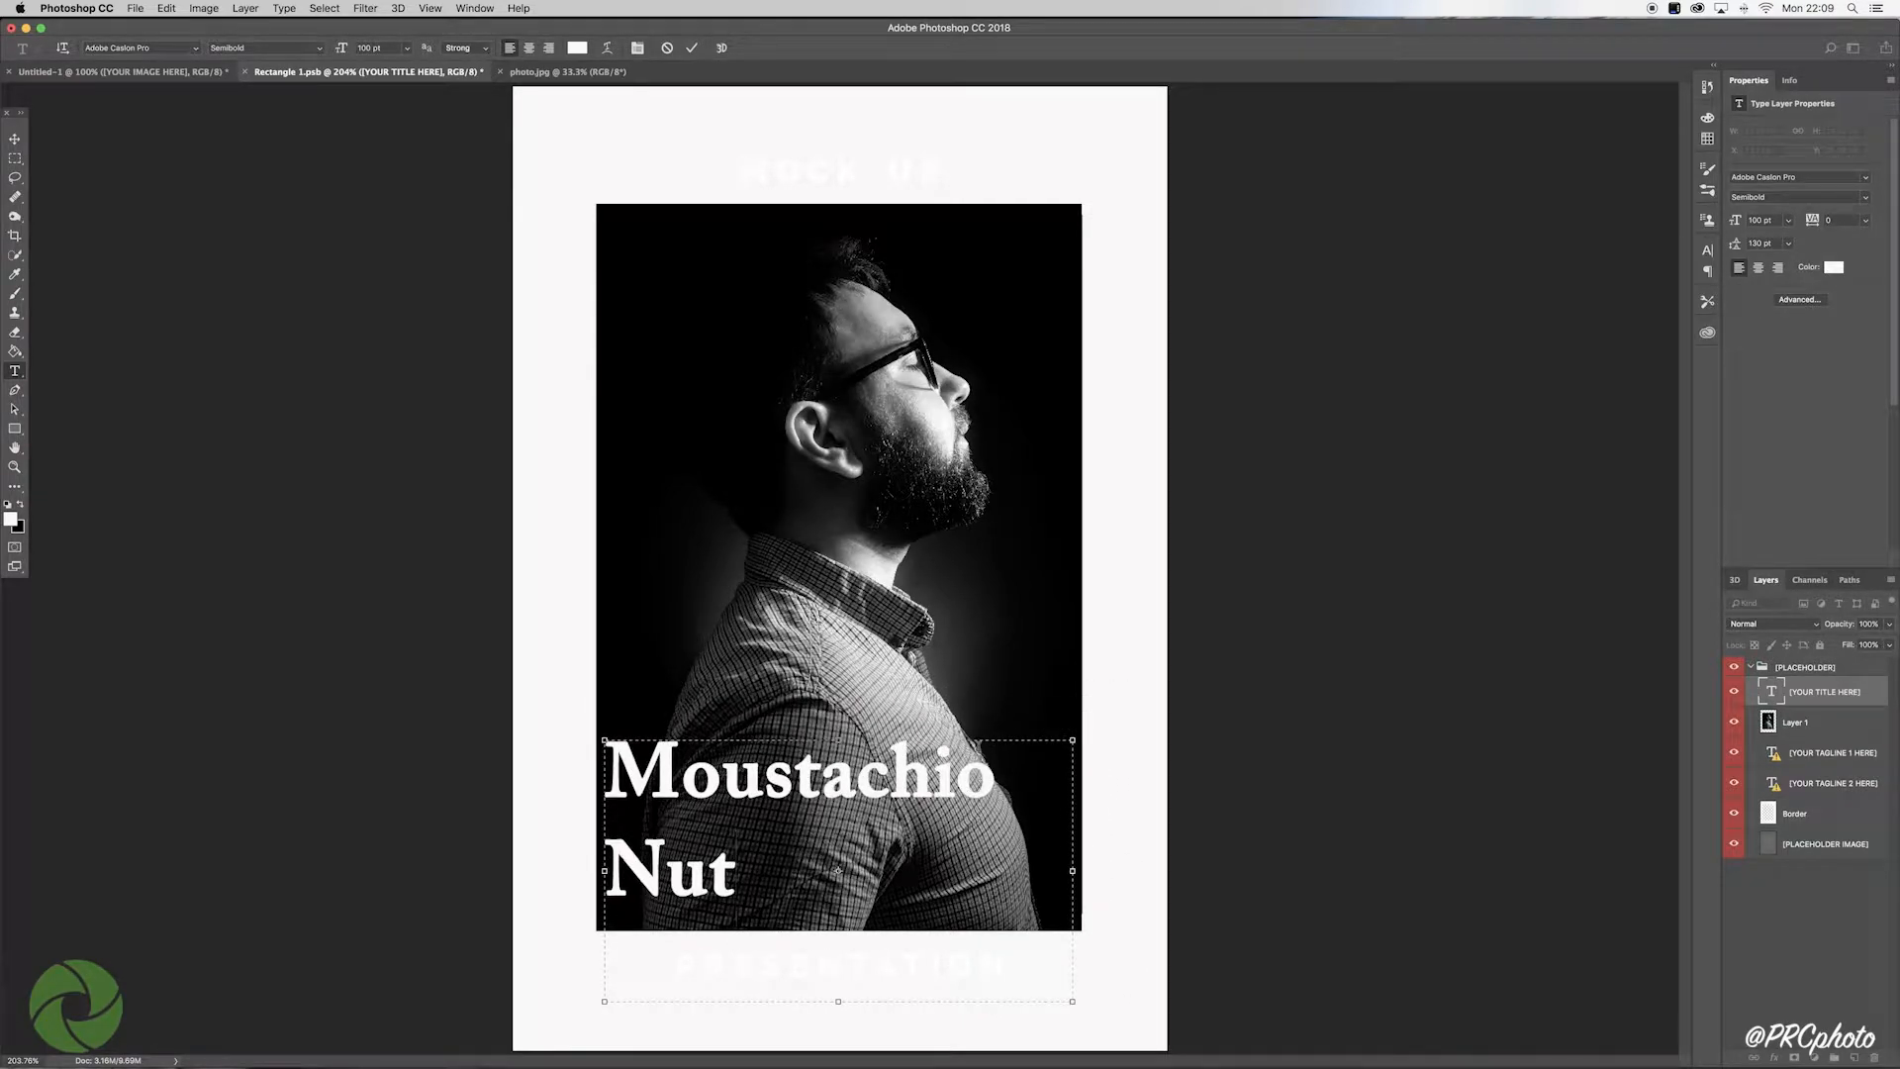
# Step: Set the whole Moustachio Nut title to 72 pt and centre-align it in its text box
pyautogui.moveTo(737, 890); pyautogui.dragTo(606, 776)
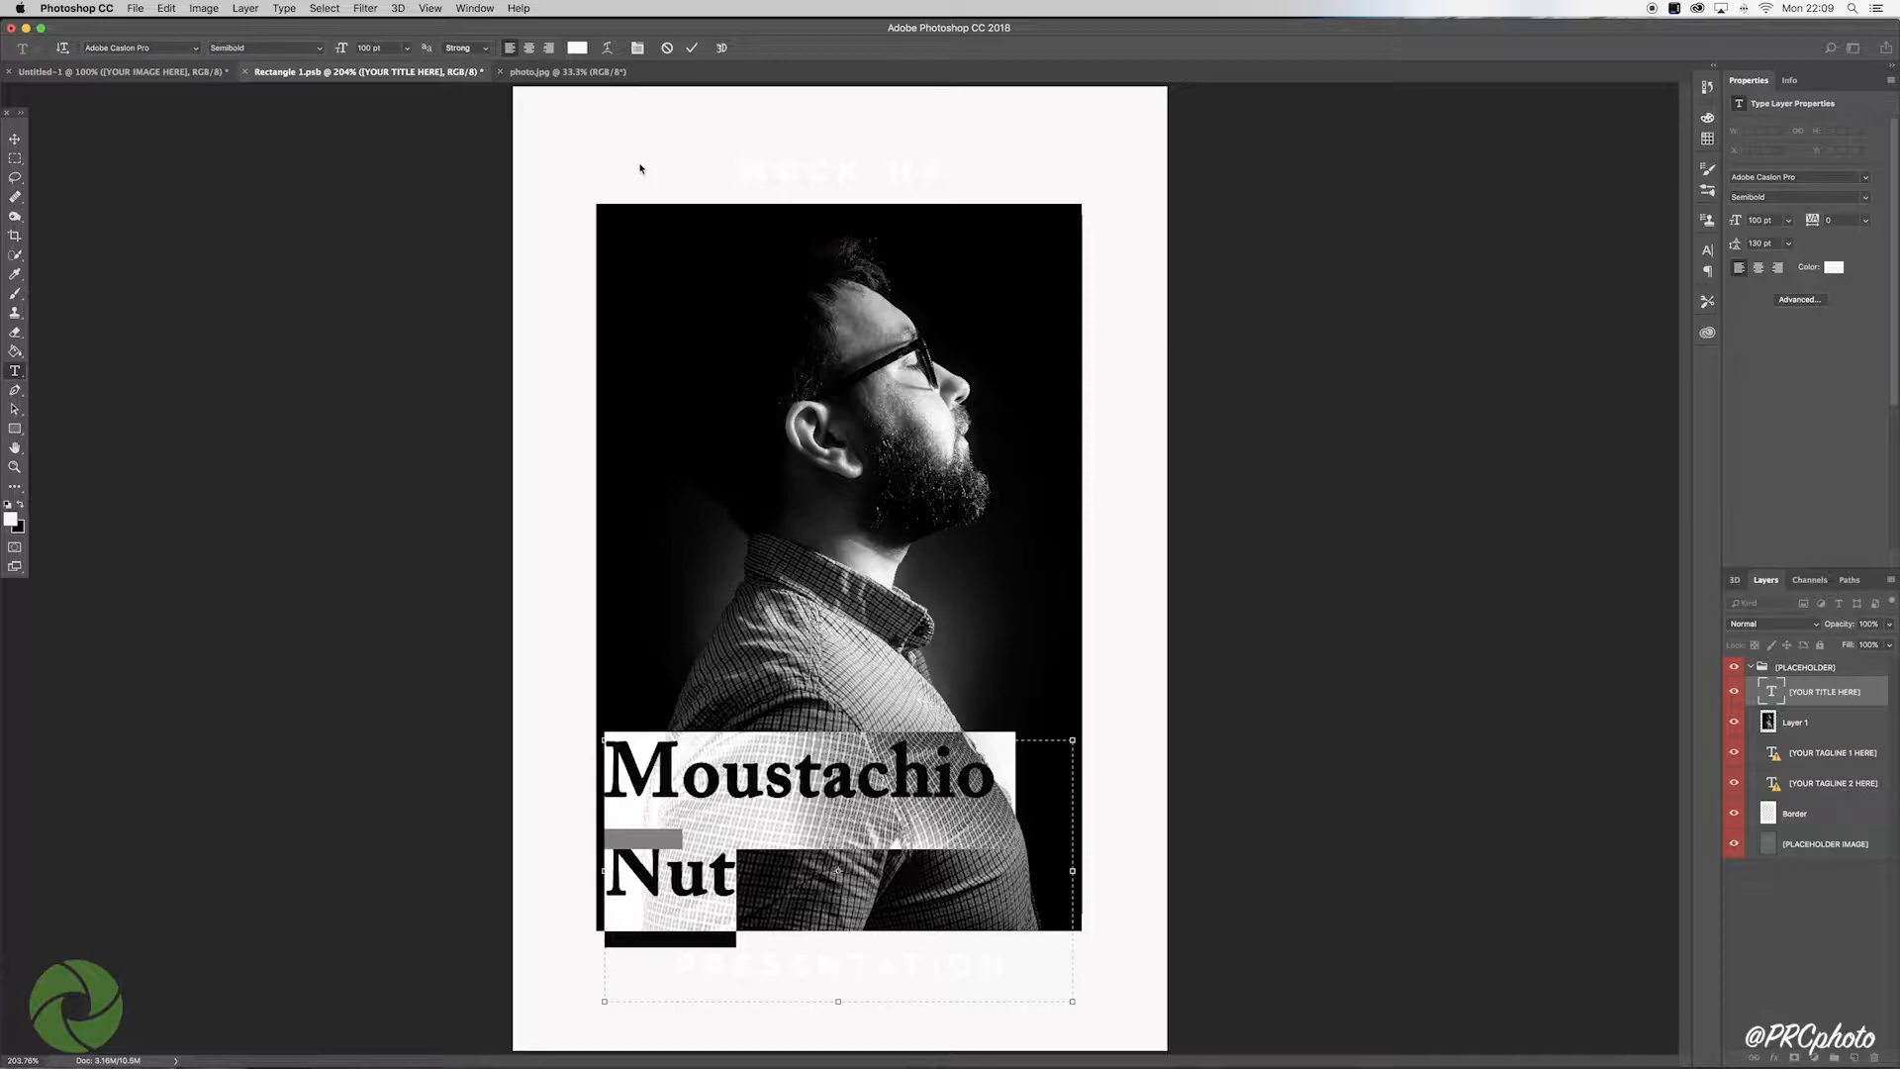
pyautogui.click(409, 49)
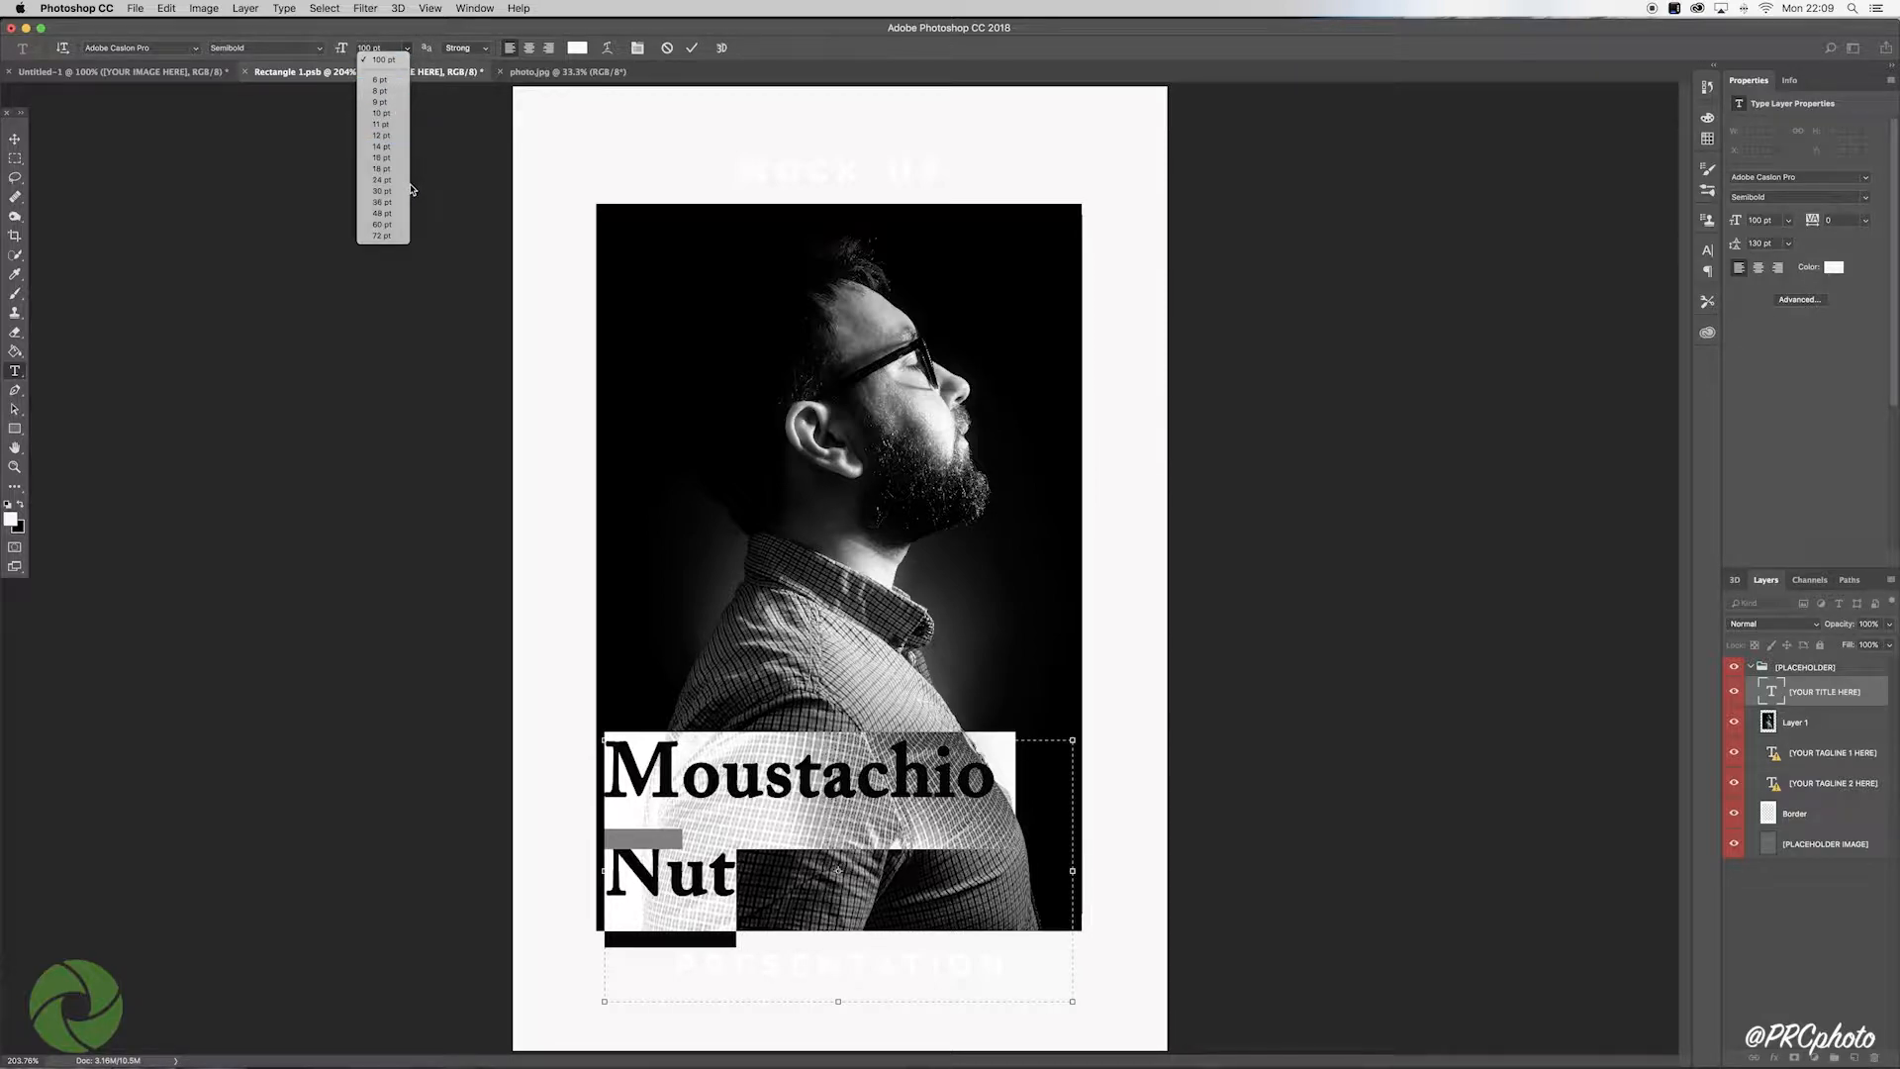
pyautogui.click(382, 236)
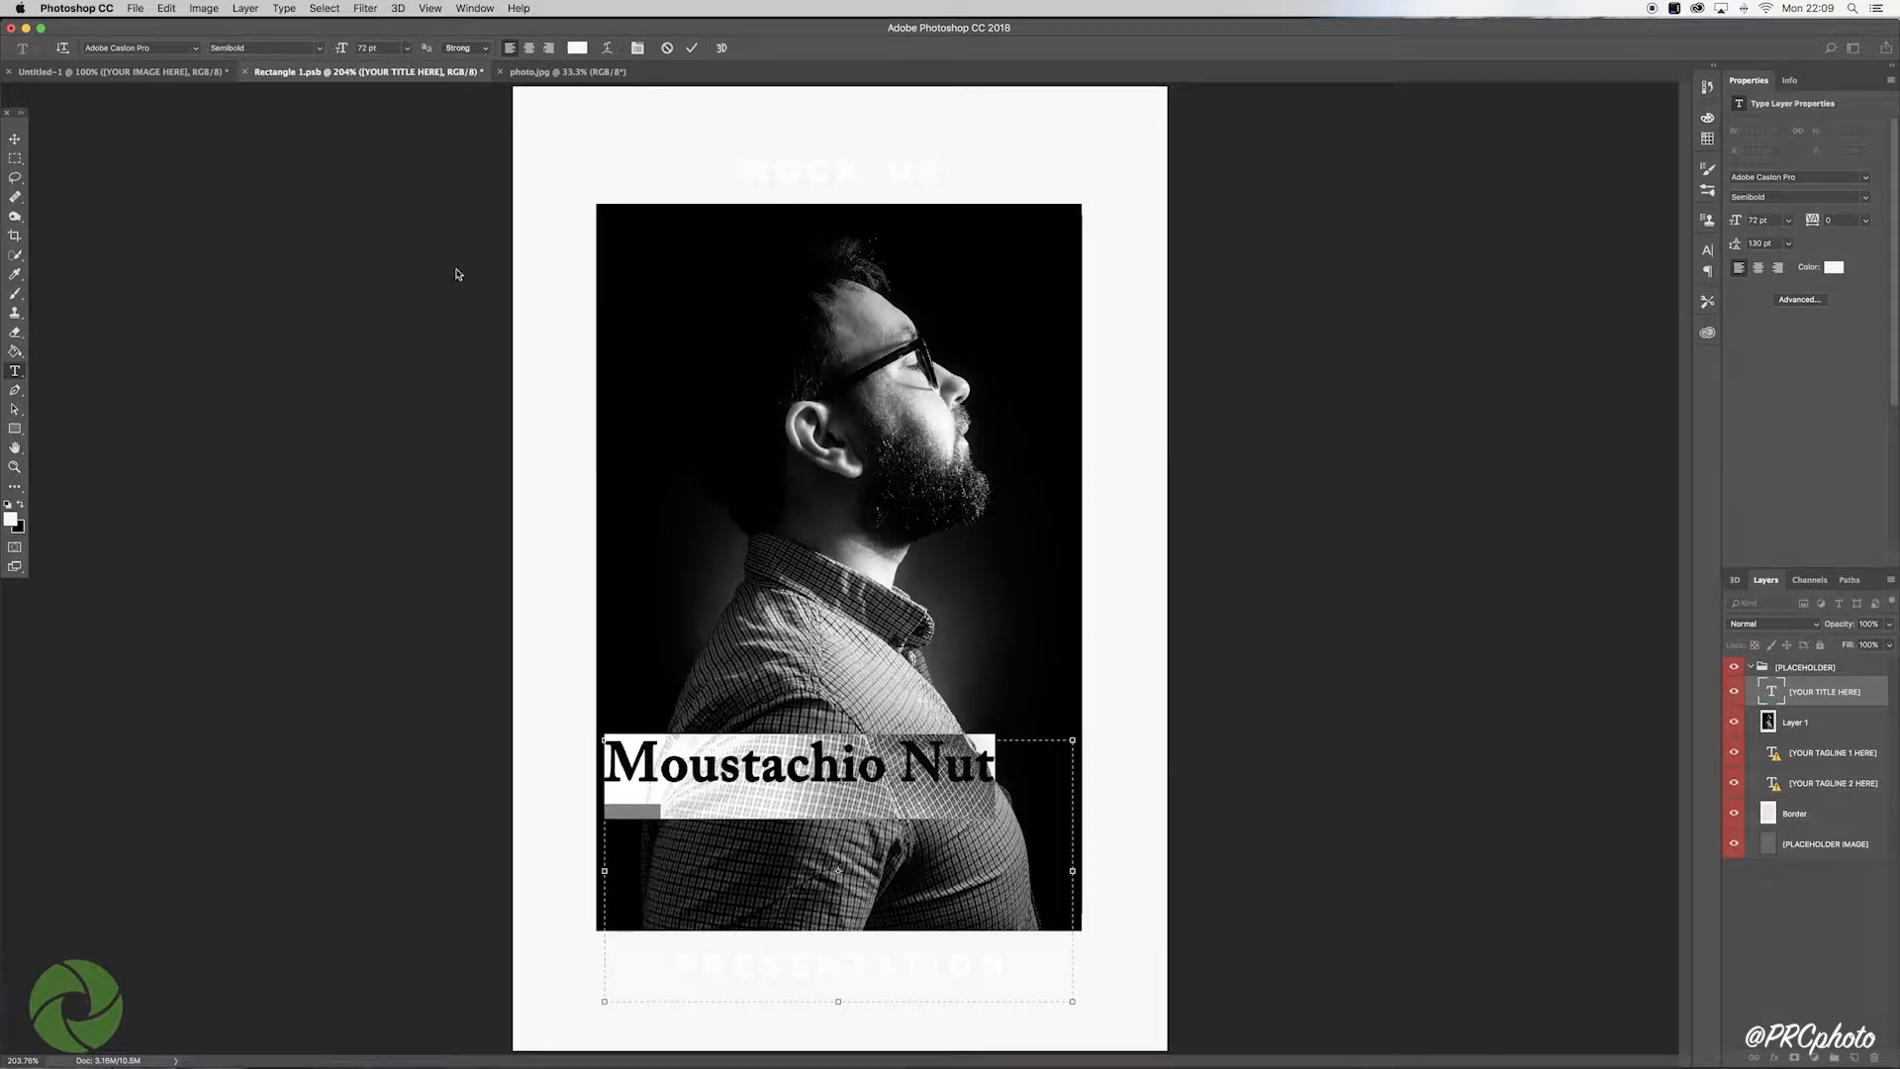
pyautogui.click(529, 49)
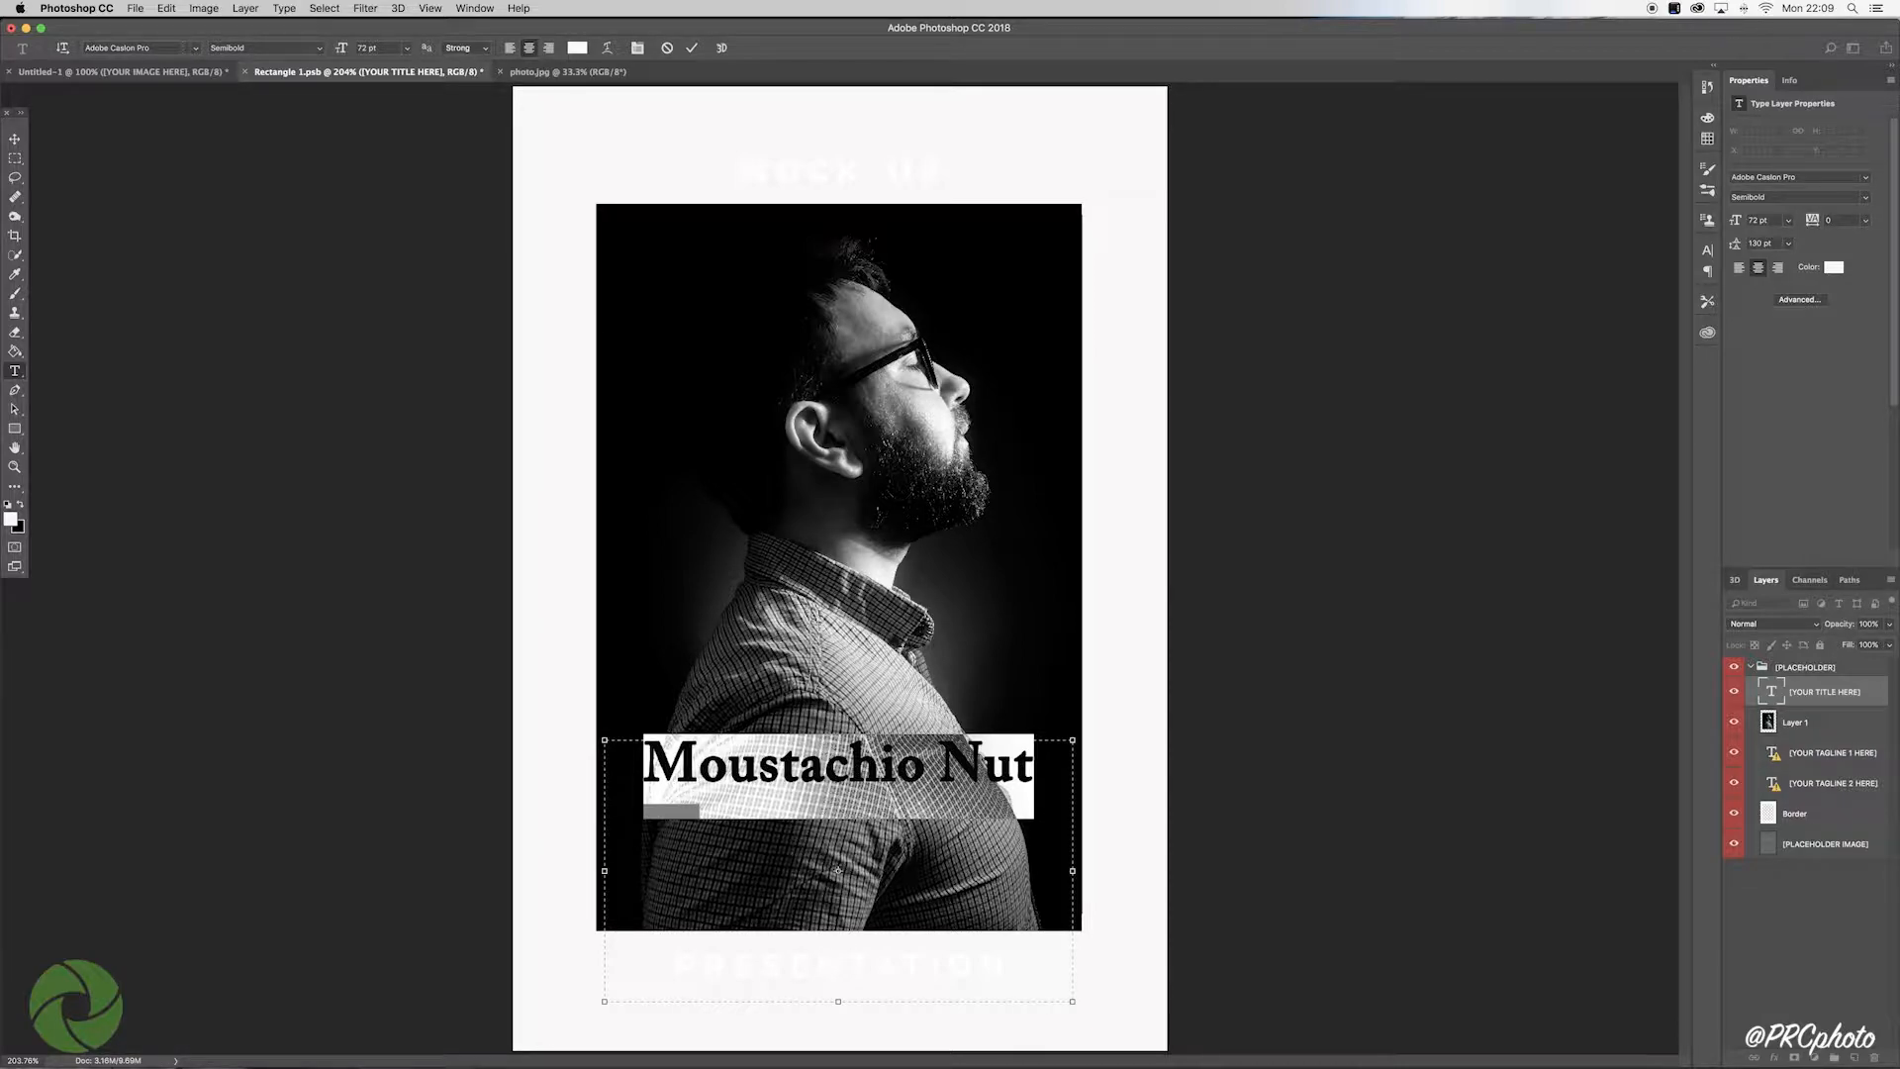
# Step: Change the title's font to Birch Std and set its size to 100 pt
pyautogui.click(196, 48)
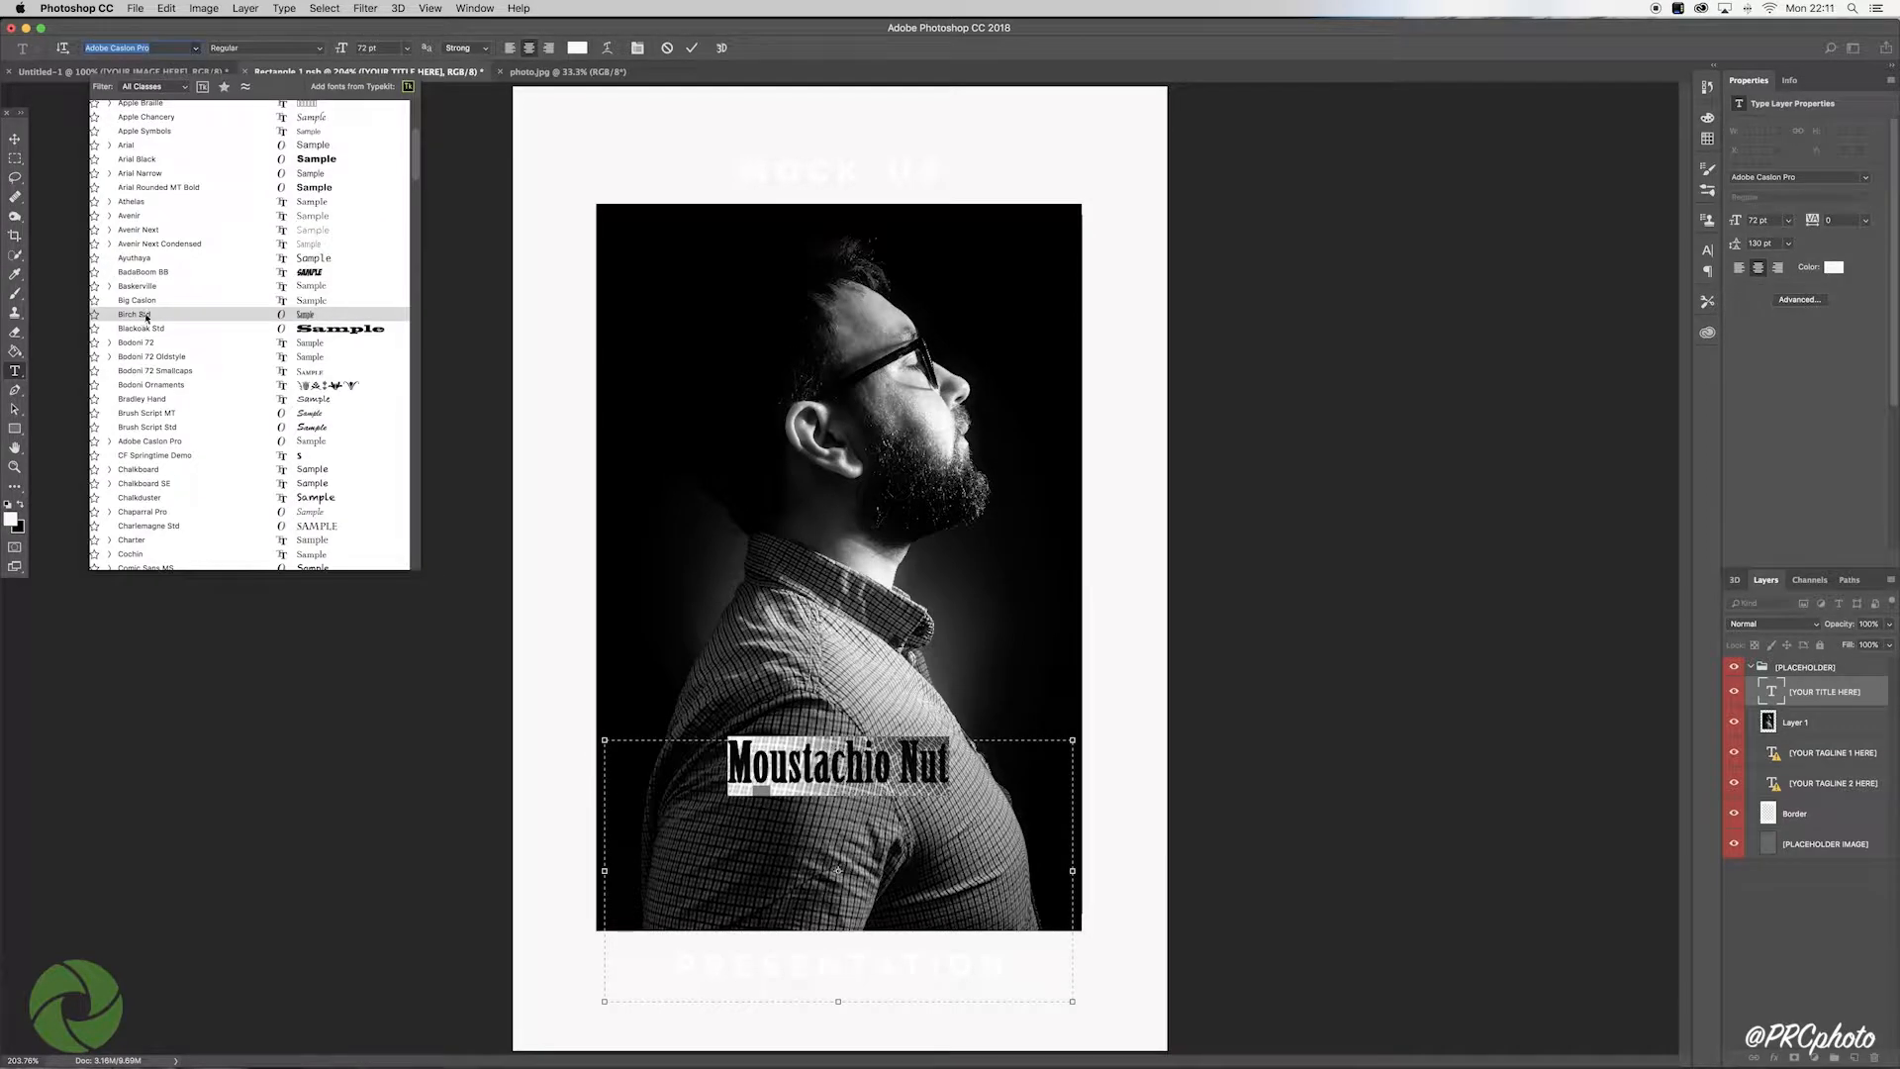
pyautogui.click(145, 315)
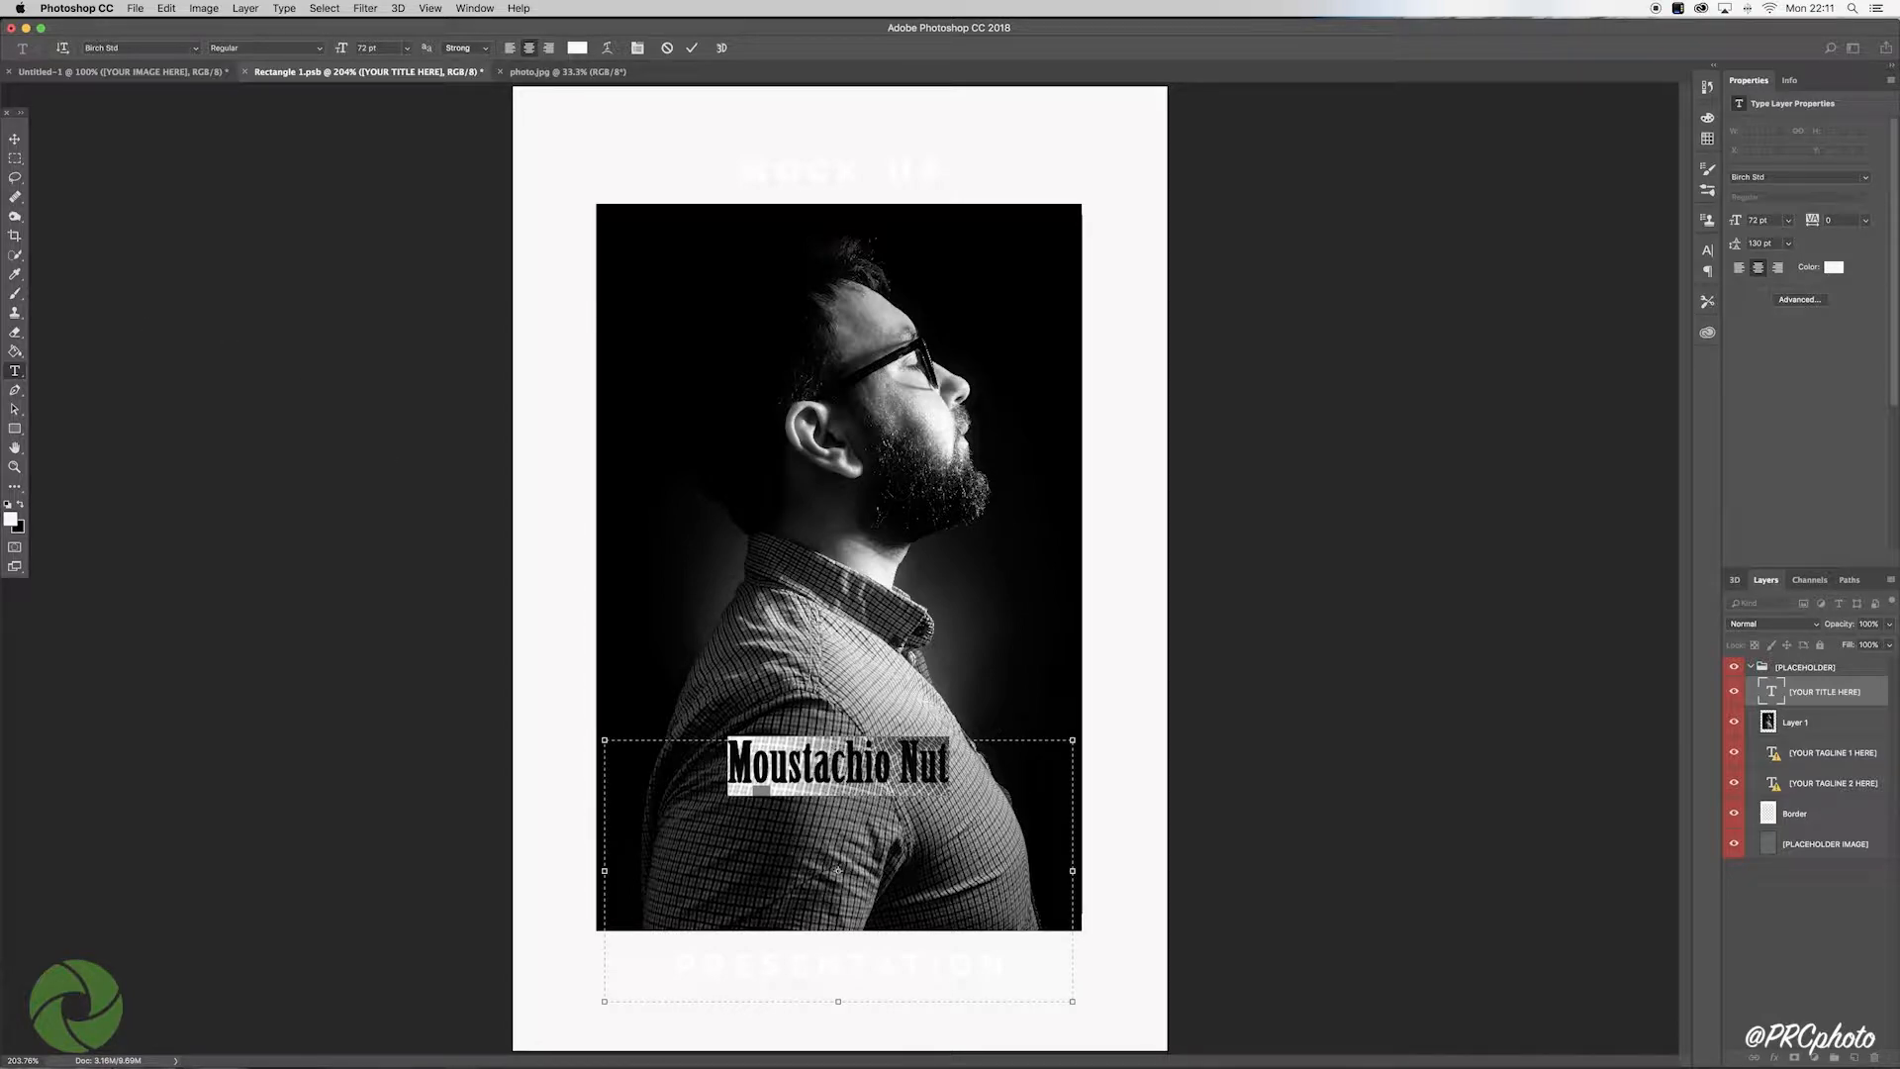
pyautogui.click(406, 47)
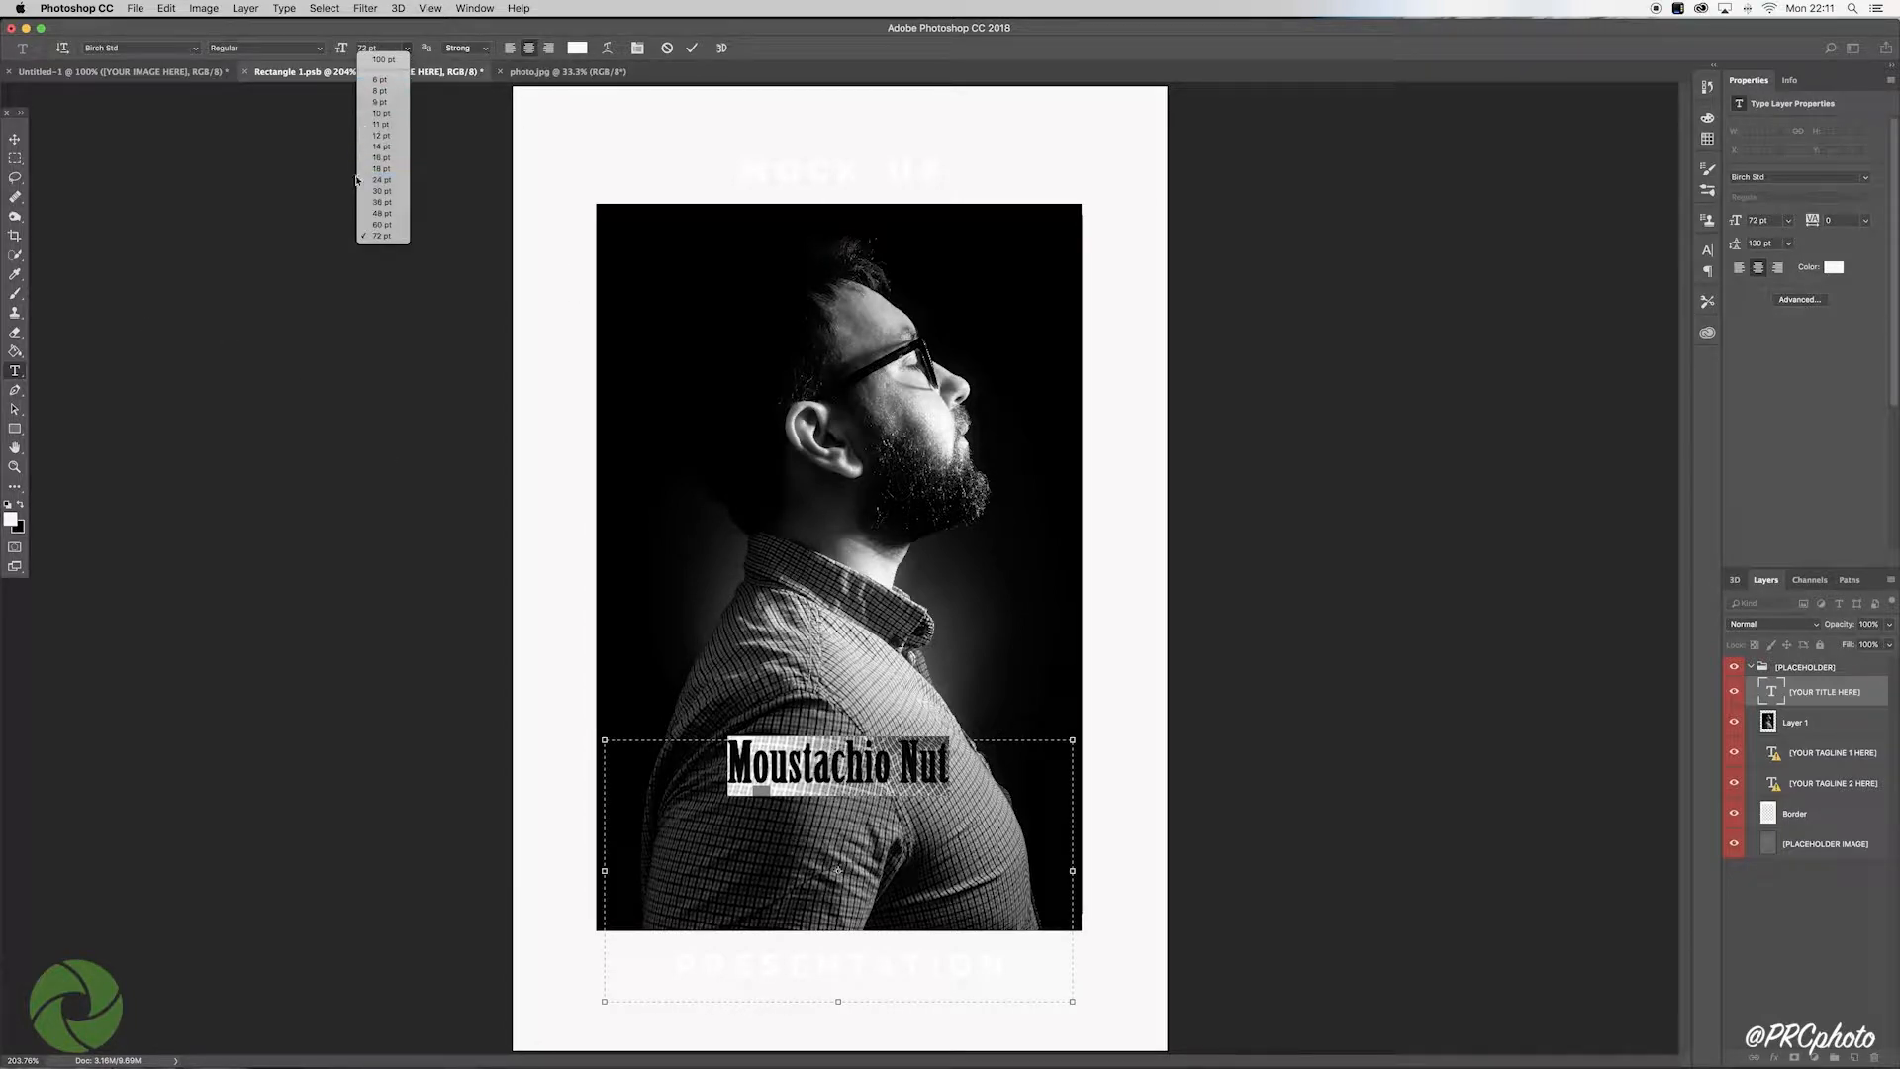
pyautogui.click(381, 60)
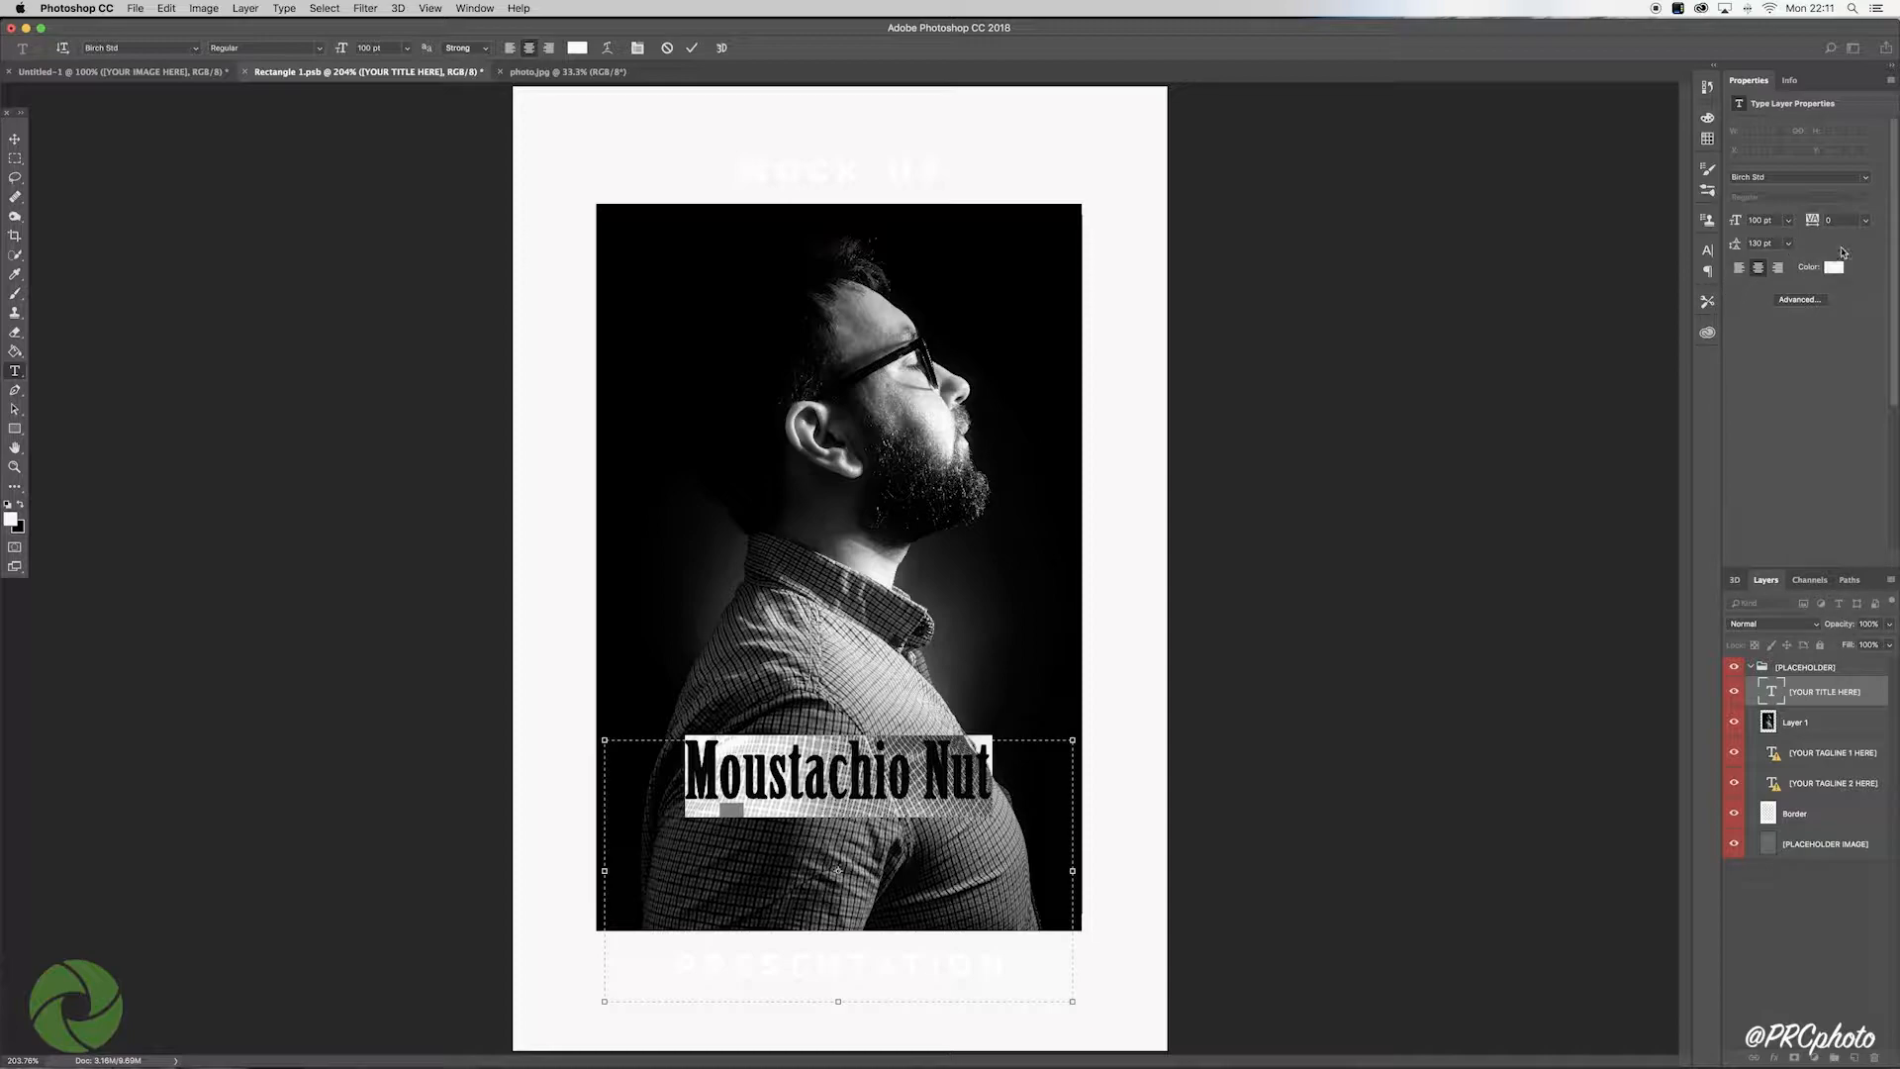
# Step: Widen the title's letter tracking, trying 10 and 75 before settling on 100, and commit the text edit
pyautogui.click(1866, 220)
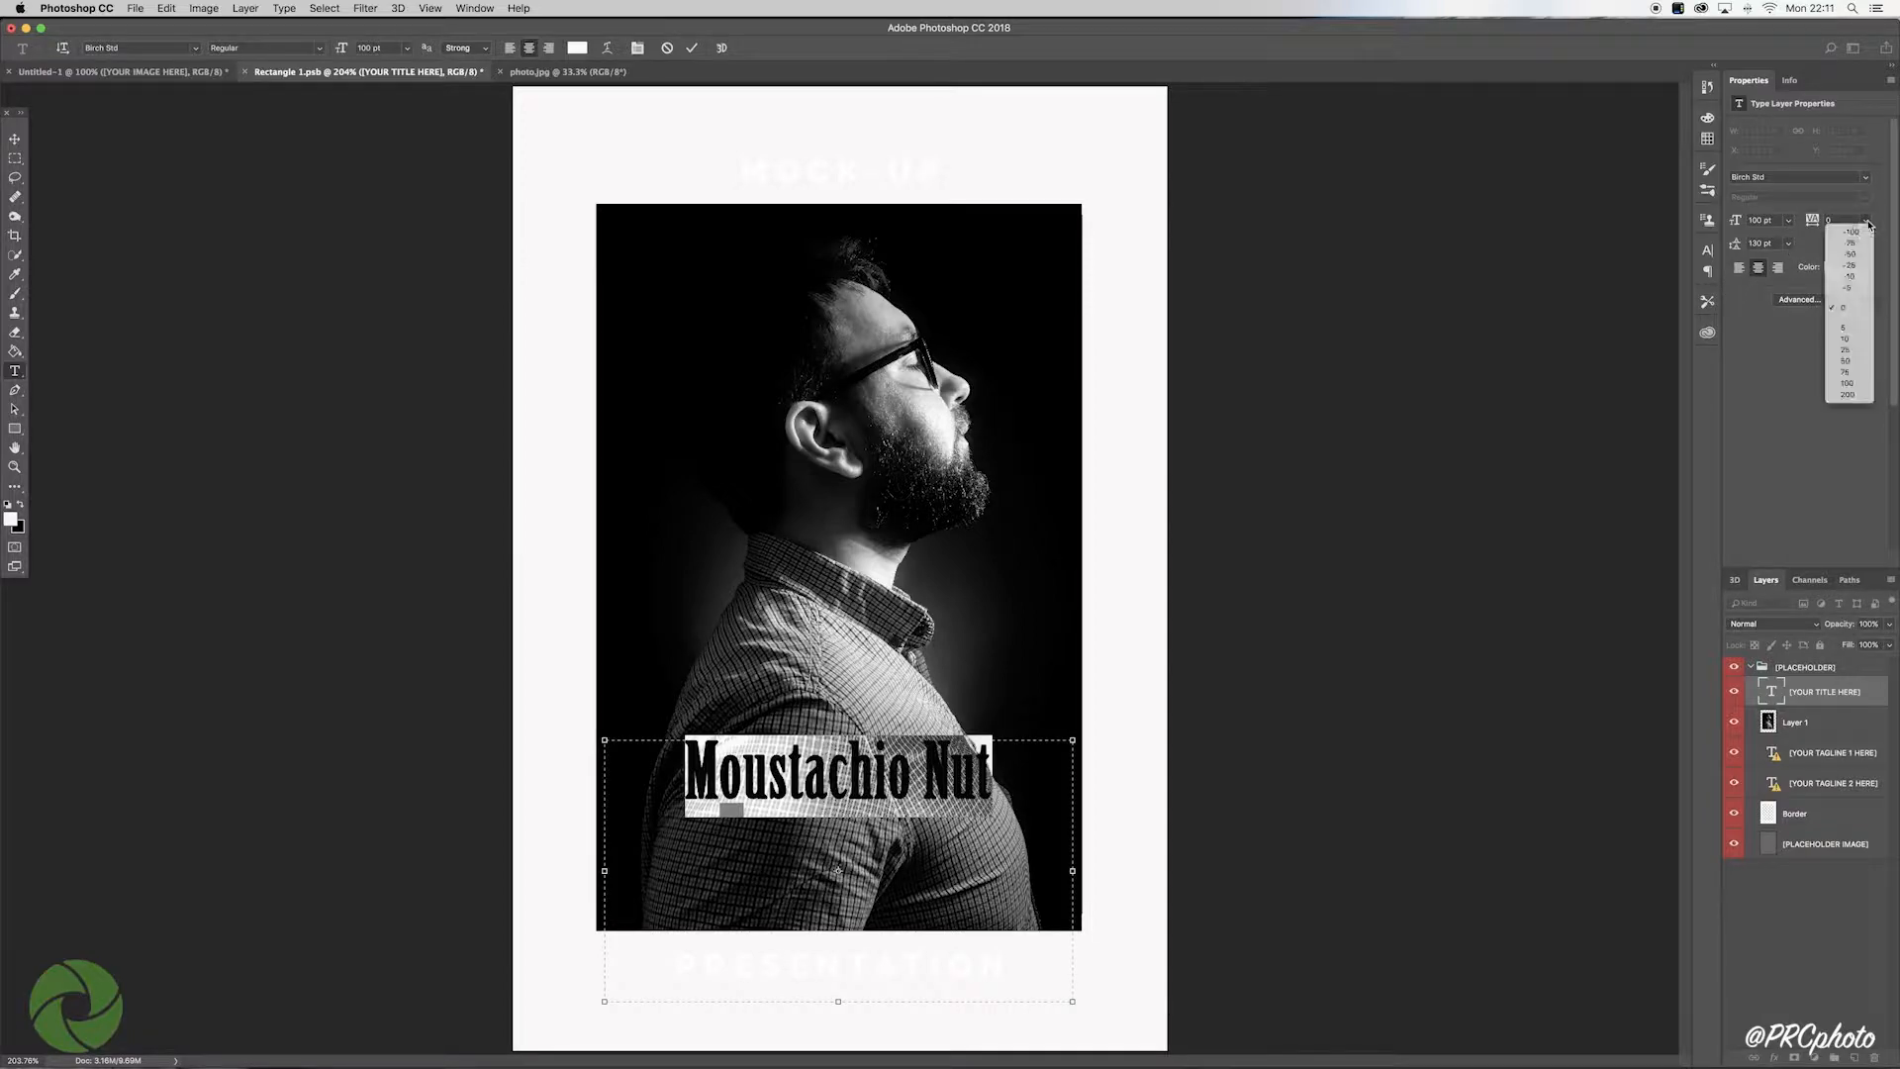
pyautogui.click(1846, 339)
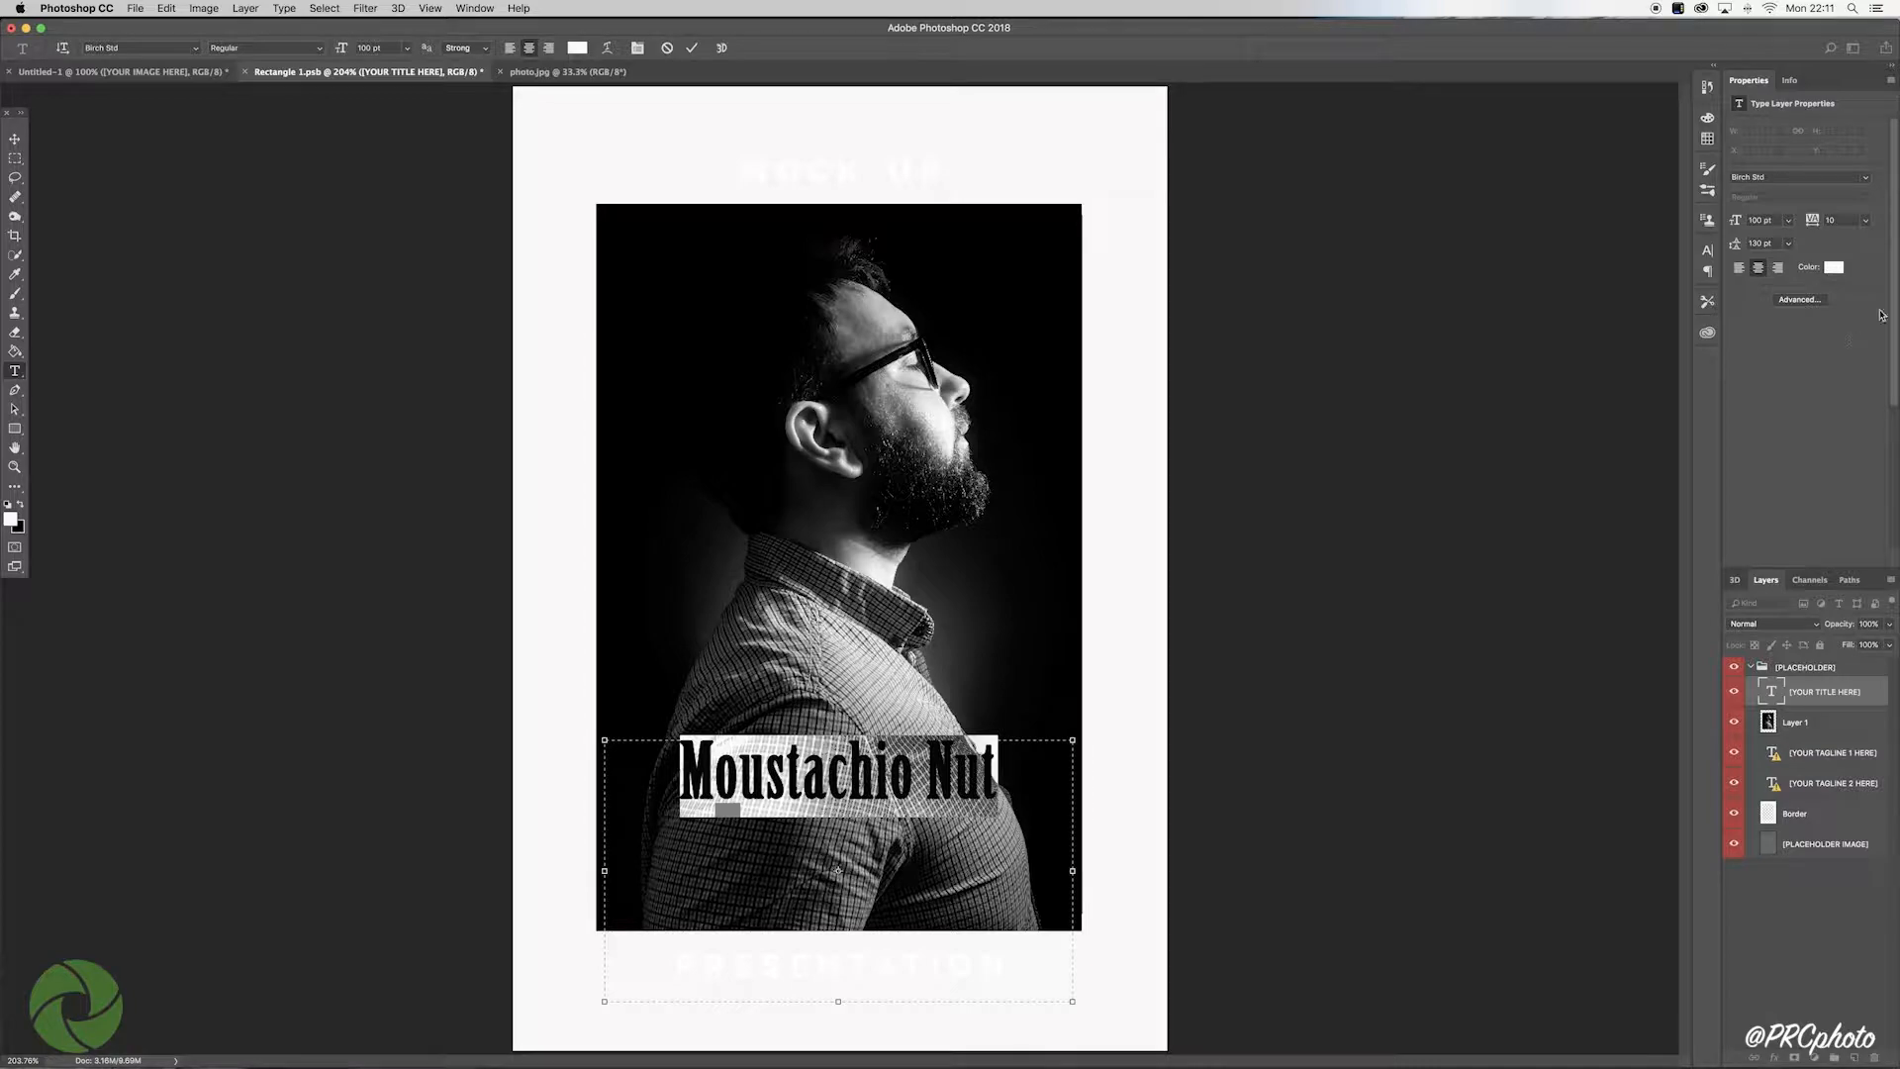
pyautogui.click(1866, 221)
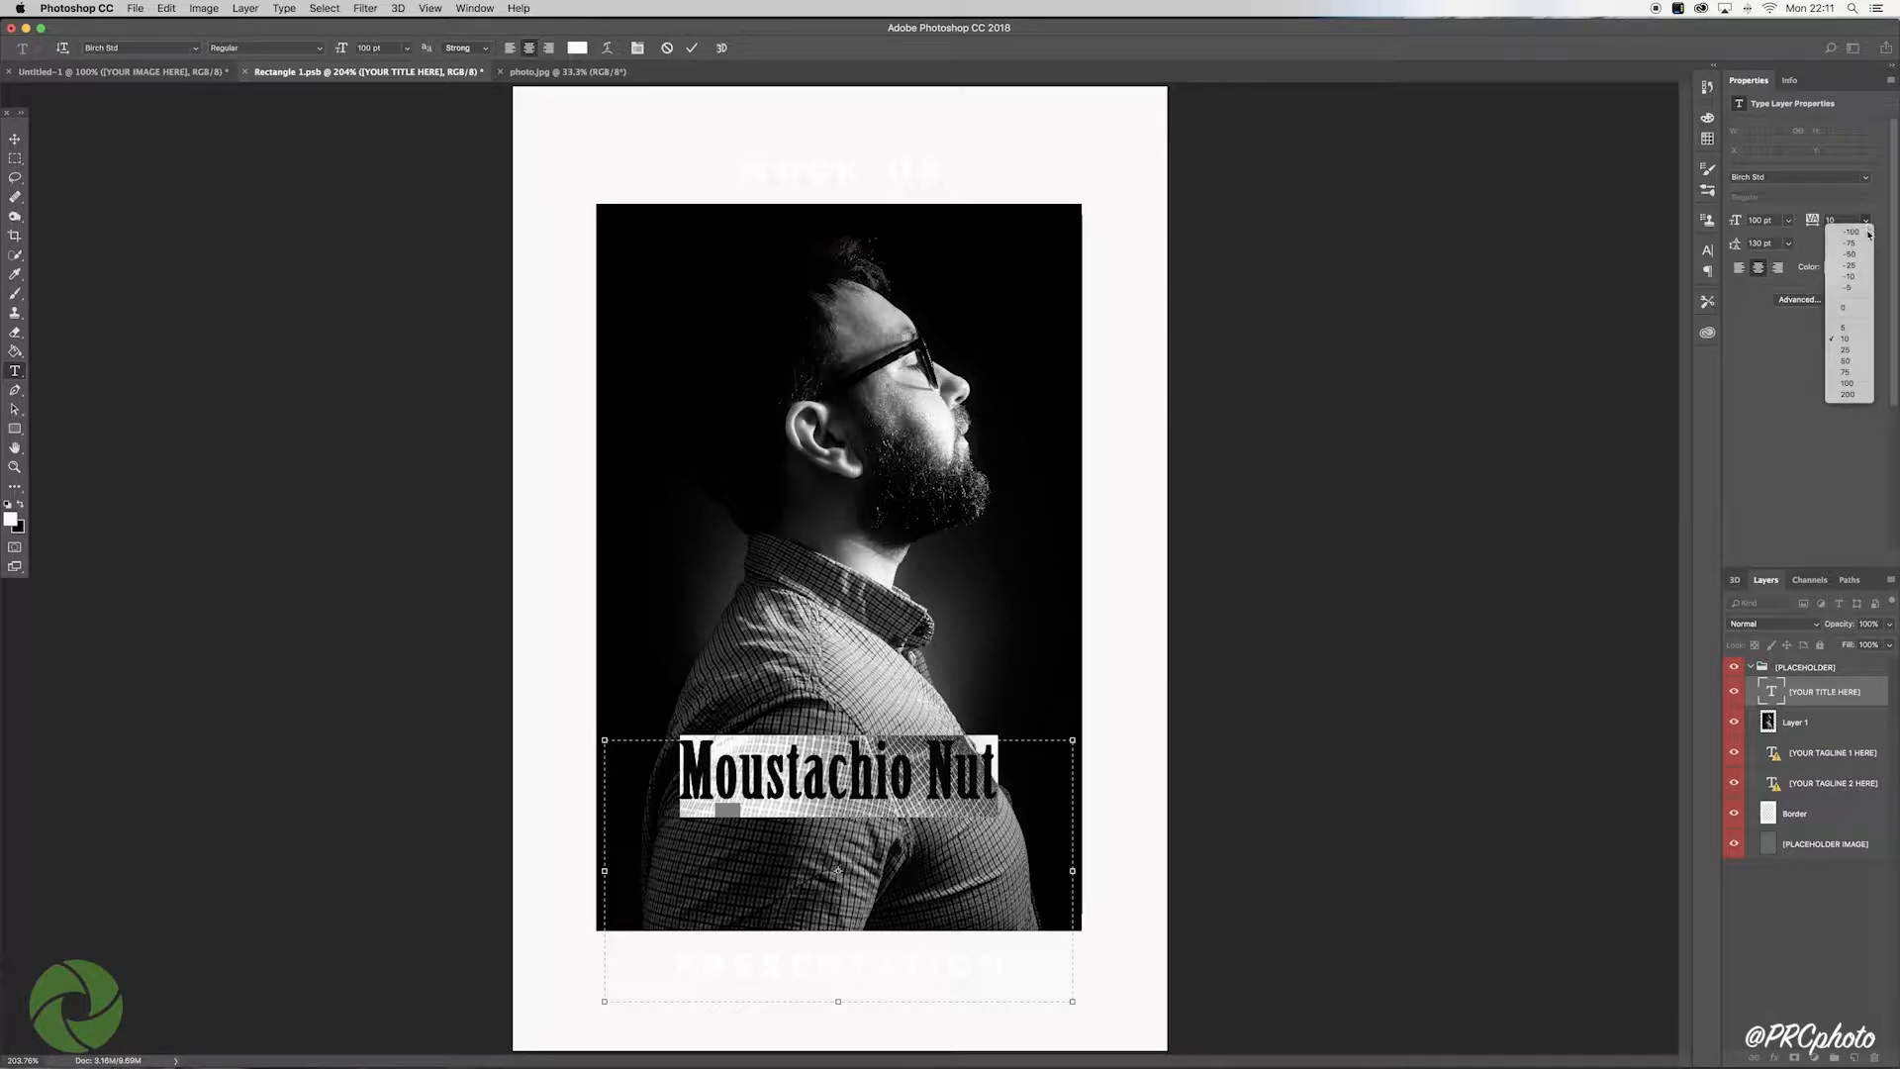
pyautogui.click(1847, 376)
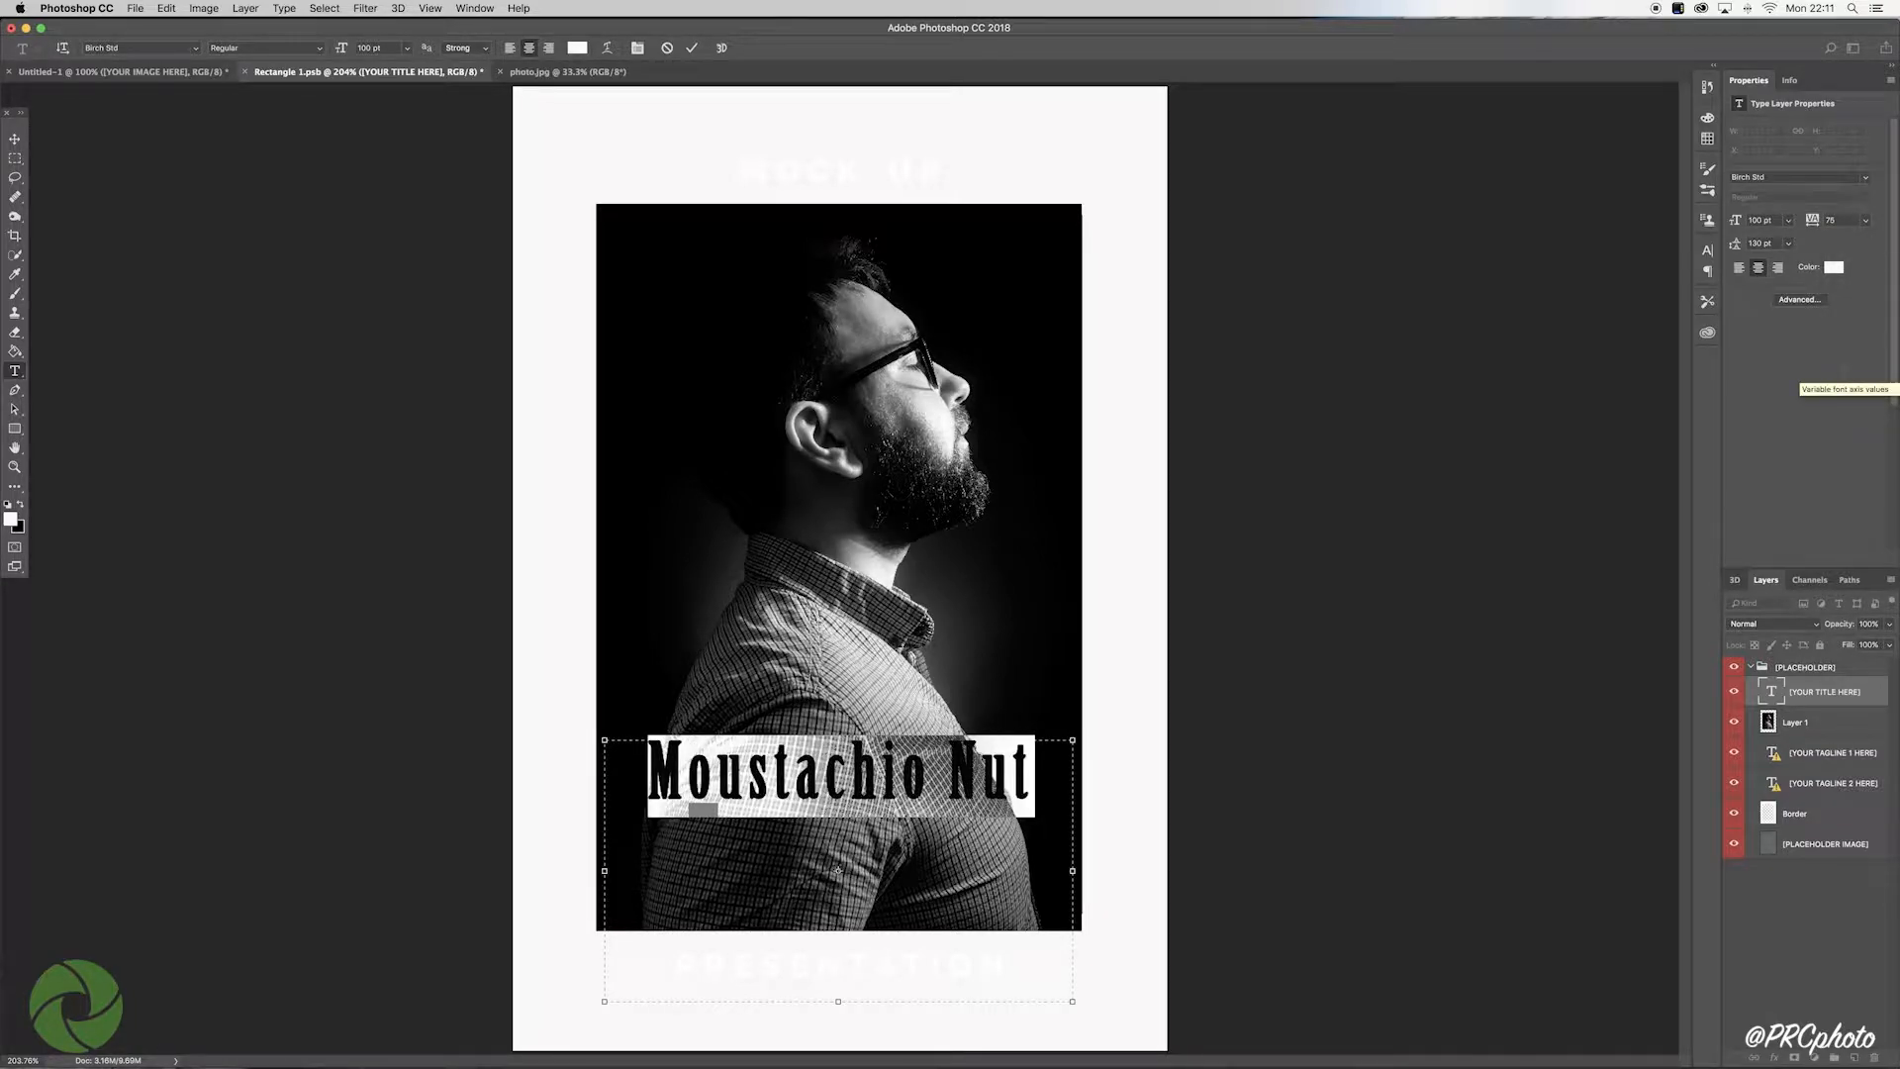
pyautogui.click(1866, 222)
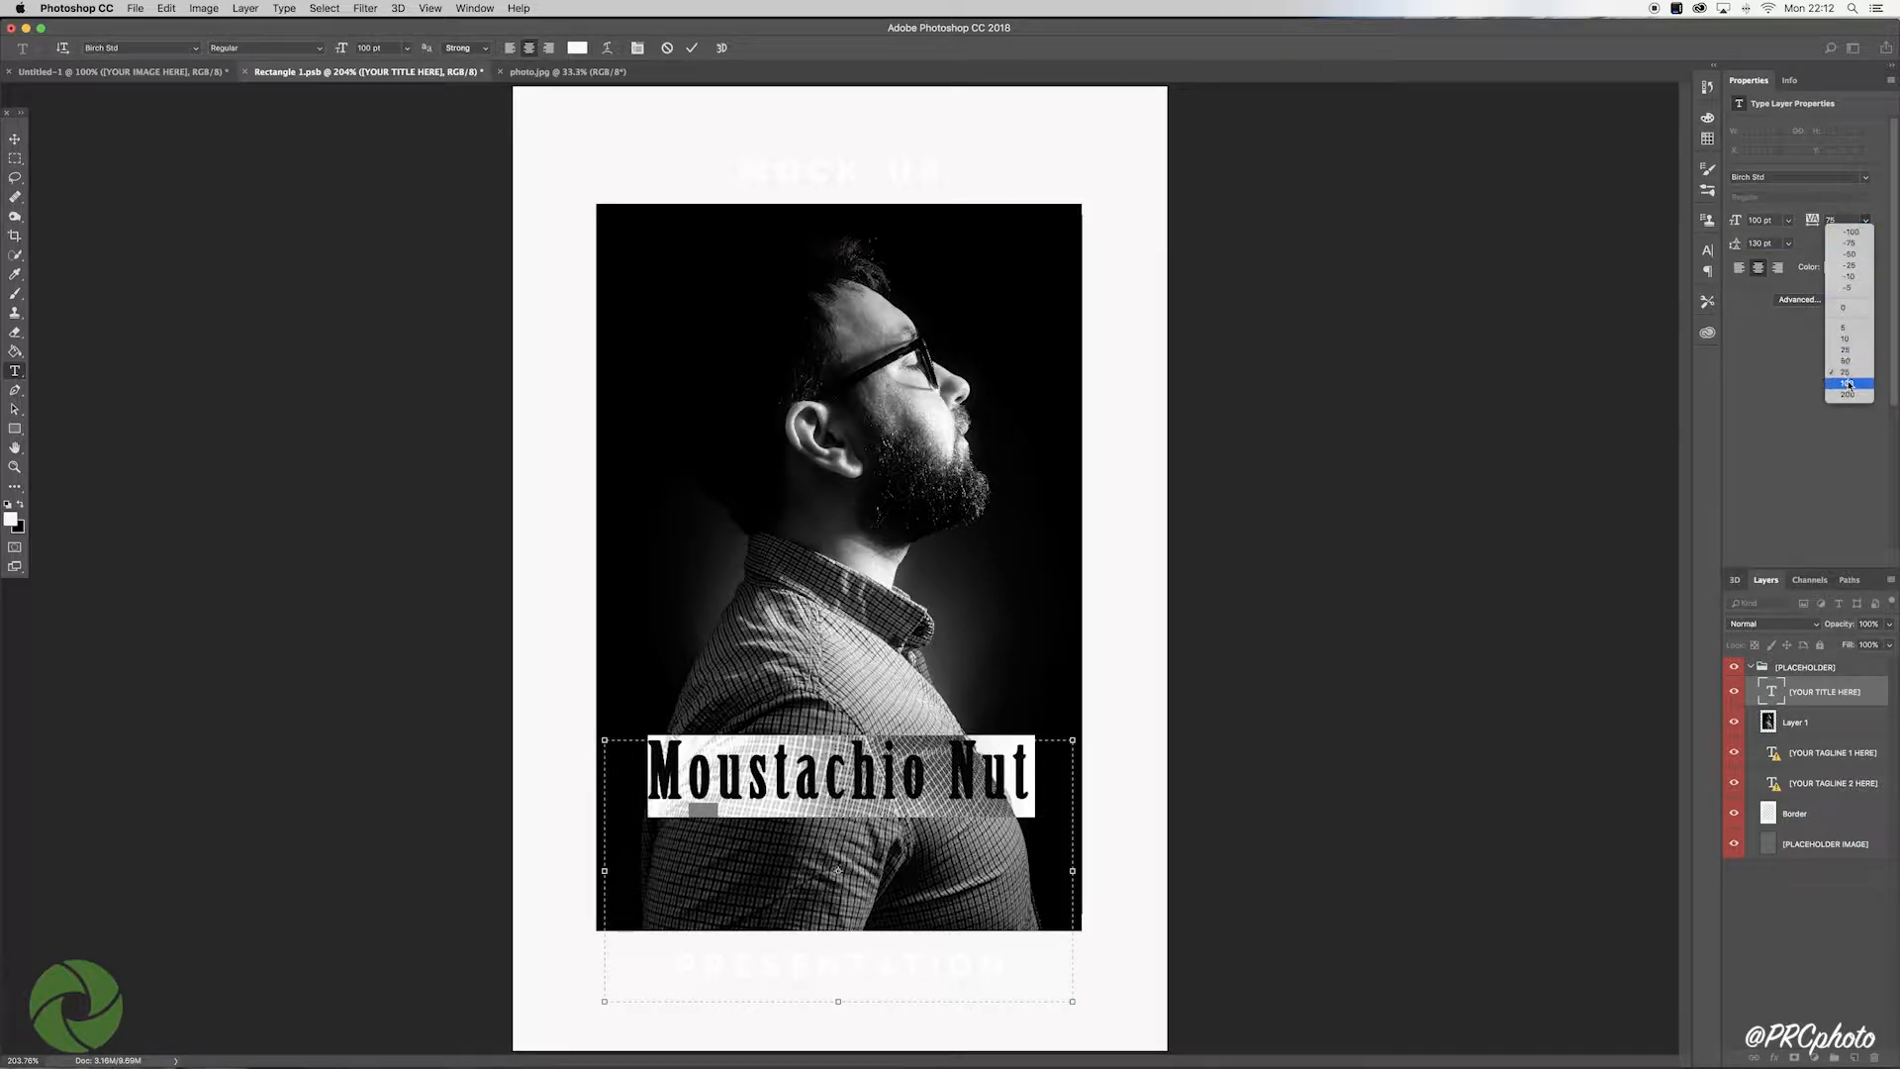
pyautogui.click(1847, 383)
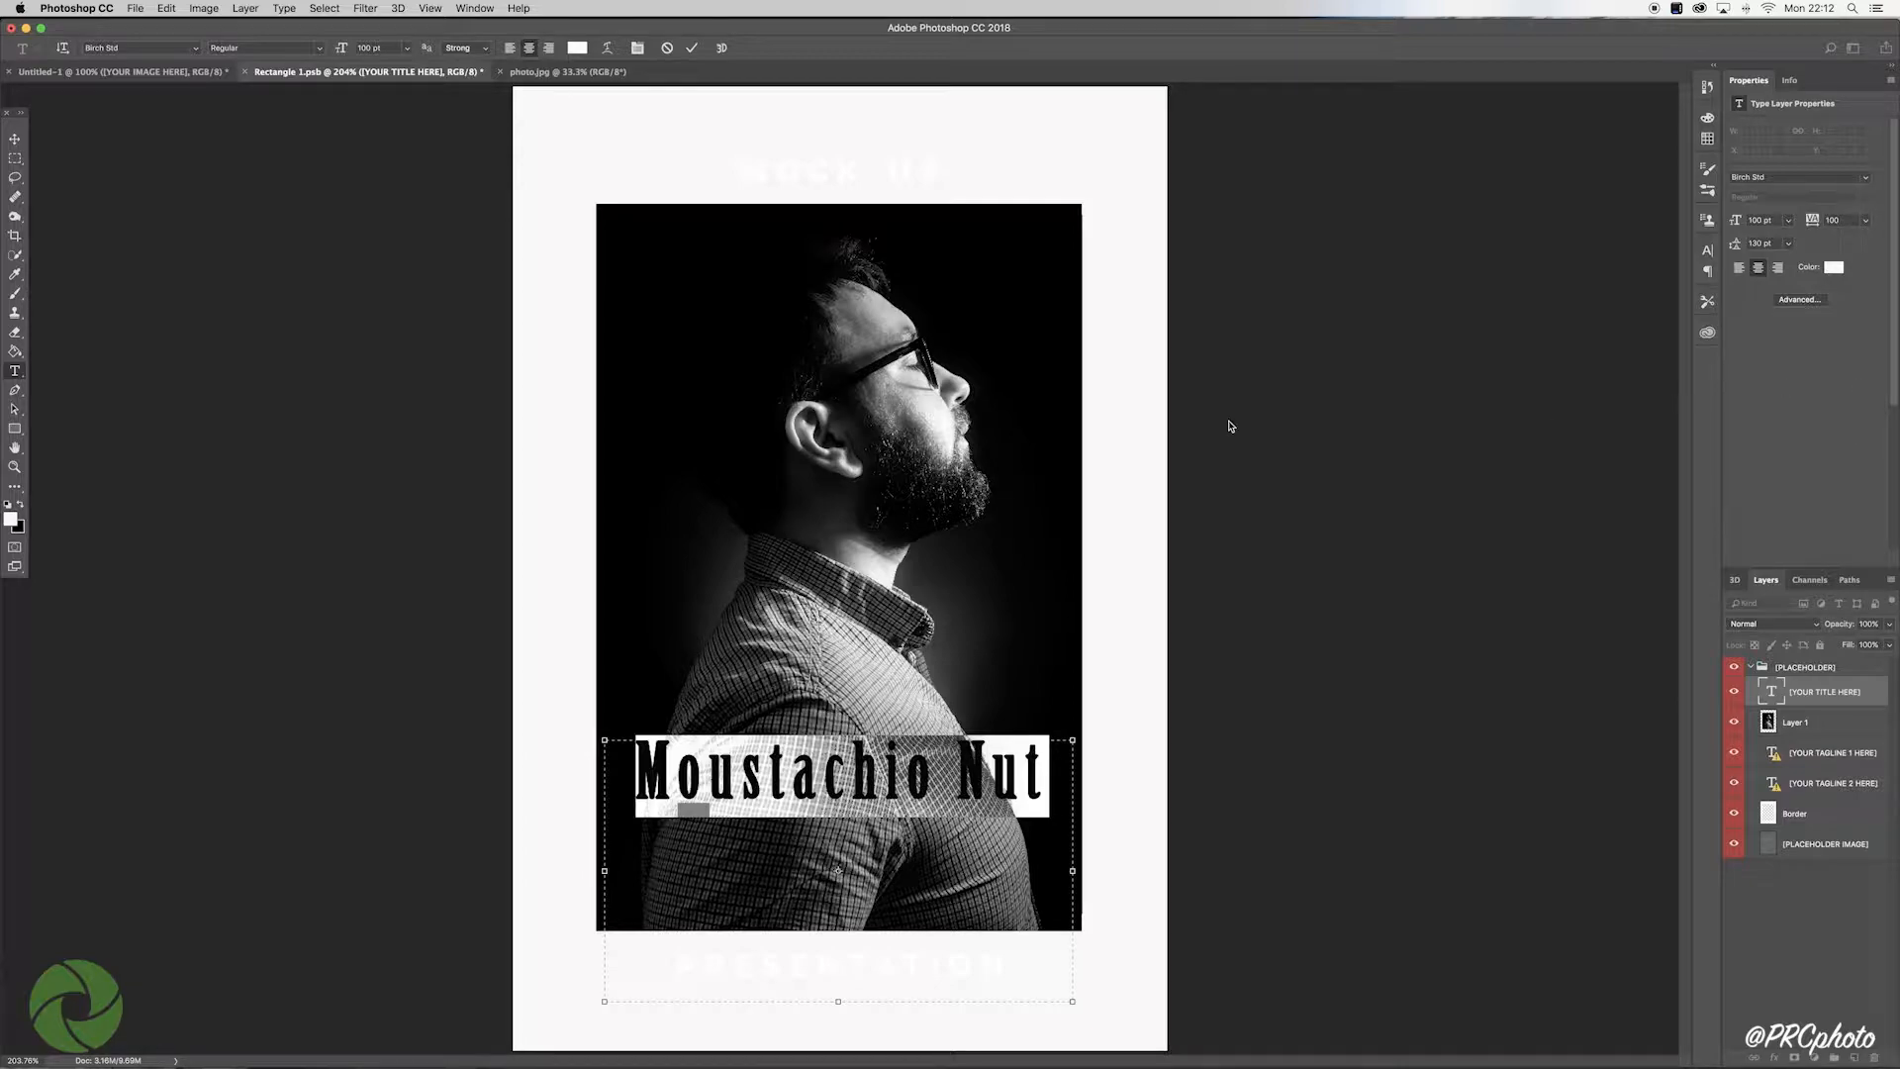
pyautogui.click(1041, 754)
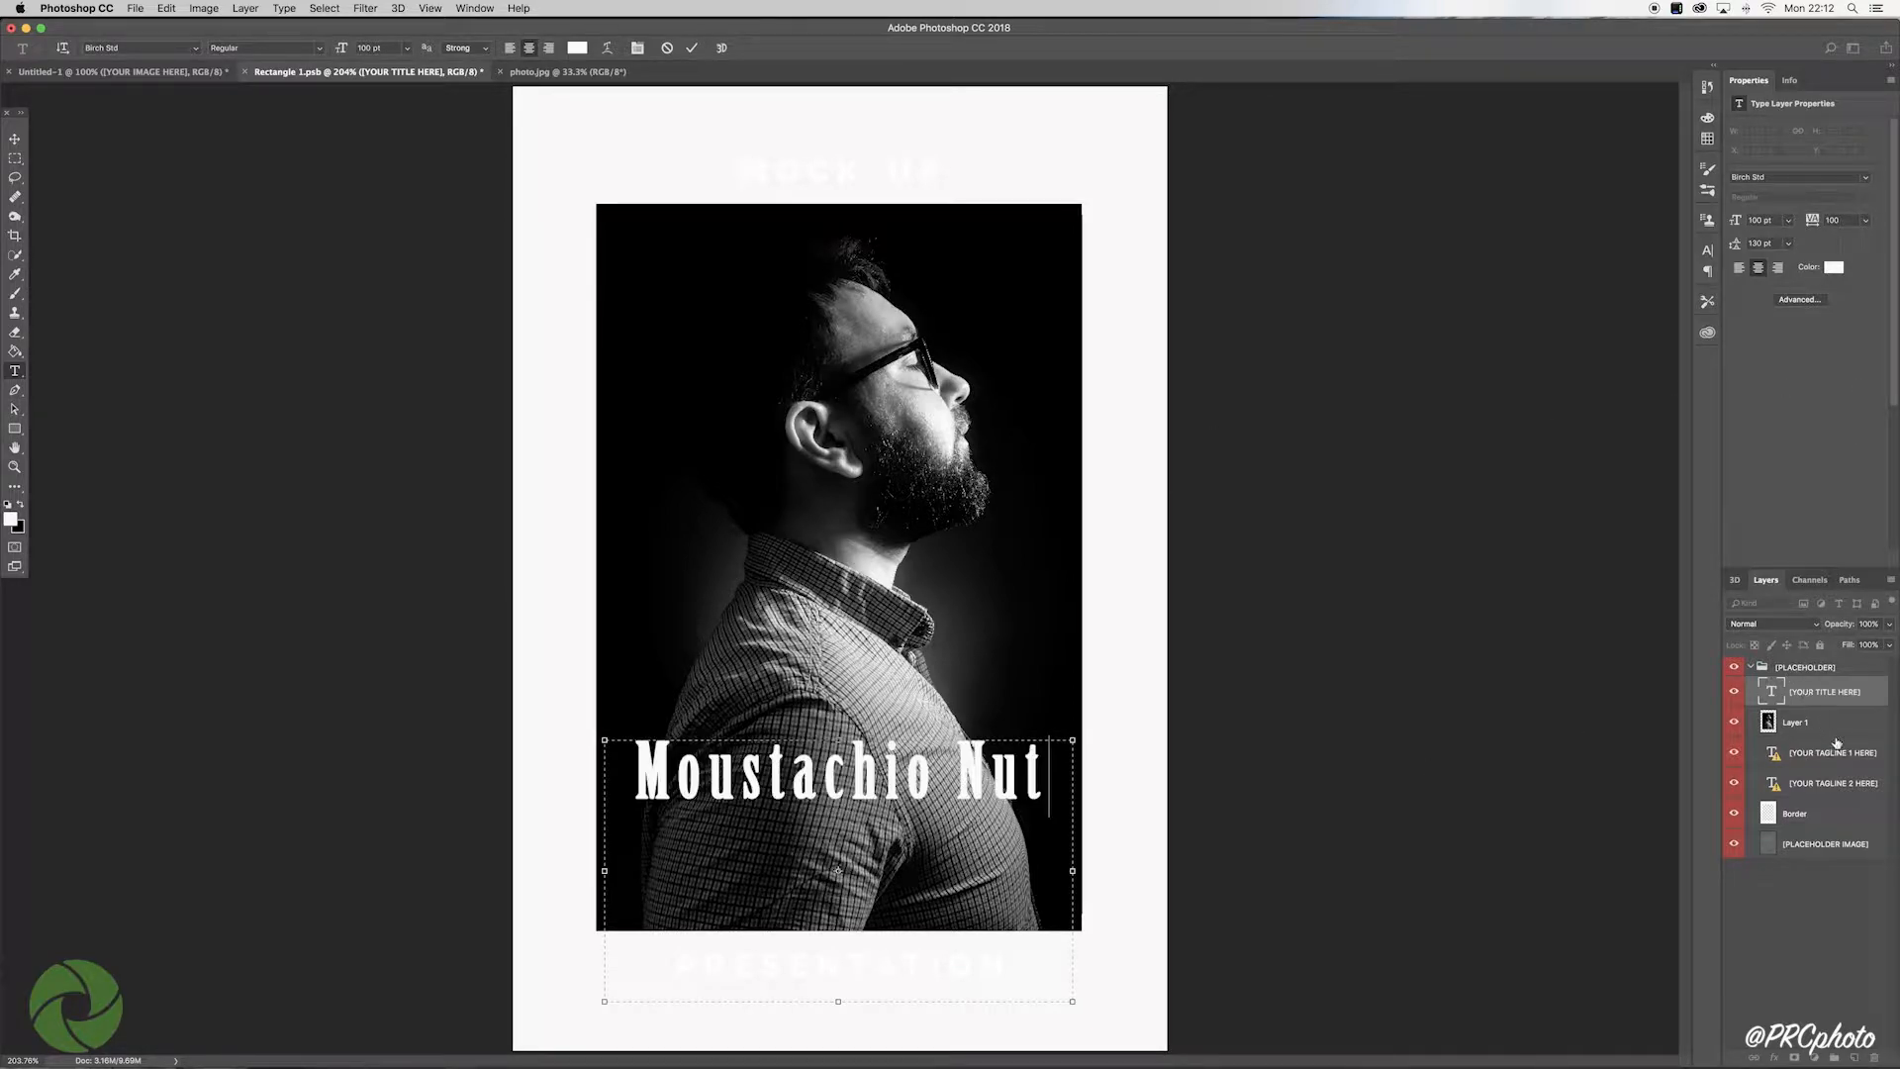
pyautogui.press('super+Return')
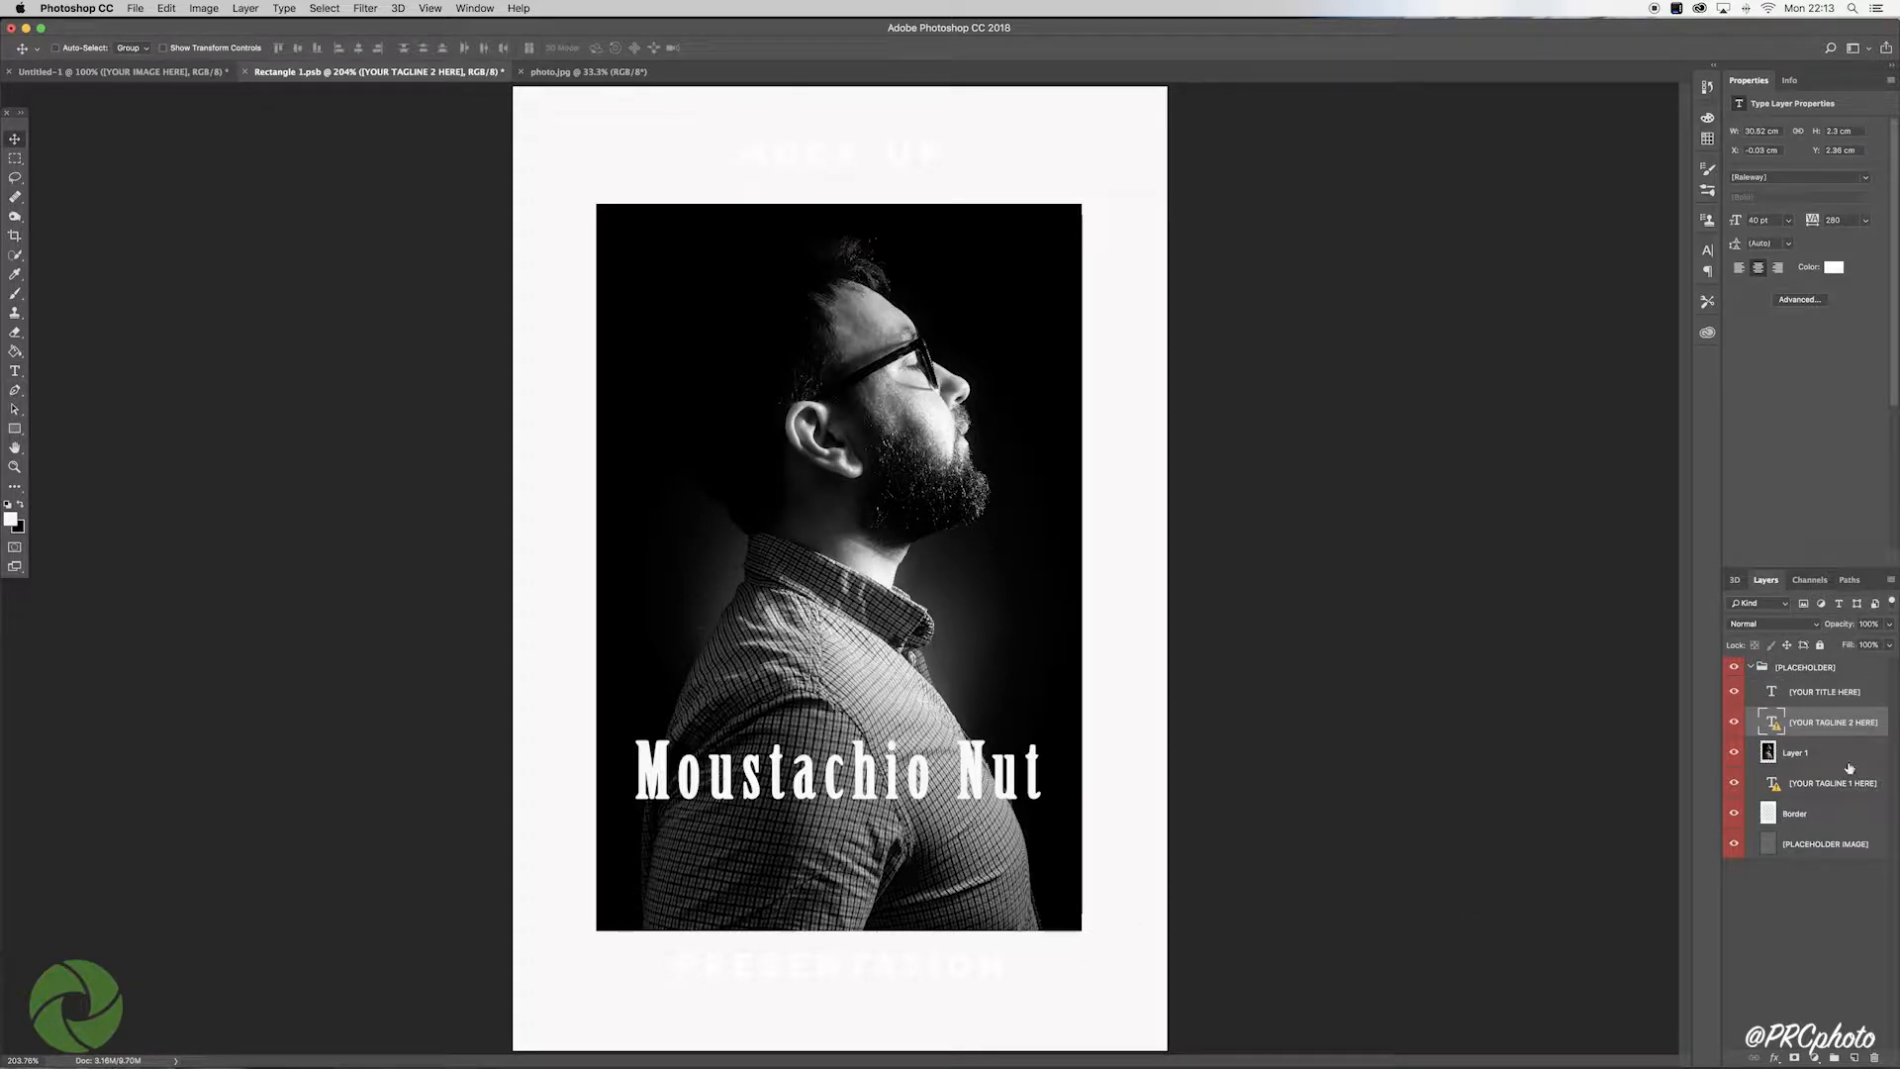
# Step: Move the PRESENTATION tagline up onto the photo's lower edge and place its [YOUR TAGLINE 1 HERE] layer above Layer 1
pyautogui.click(1837, 786)
pyautogui.moveTo(890, 970); pyautogui.dragTo(884, 894)
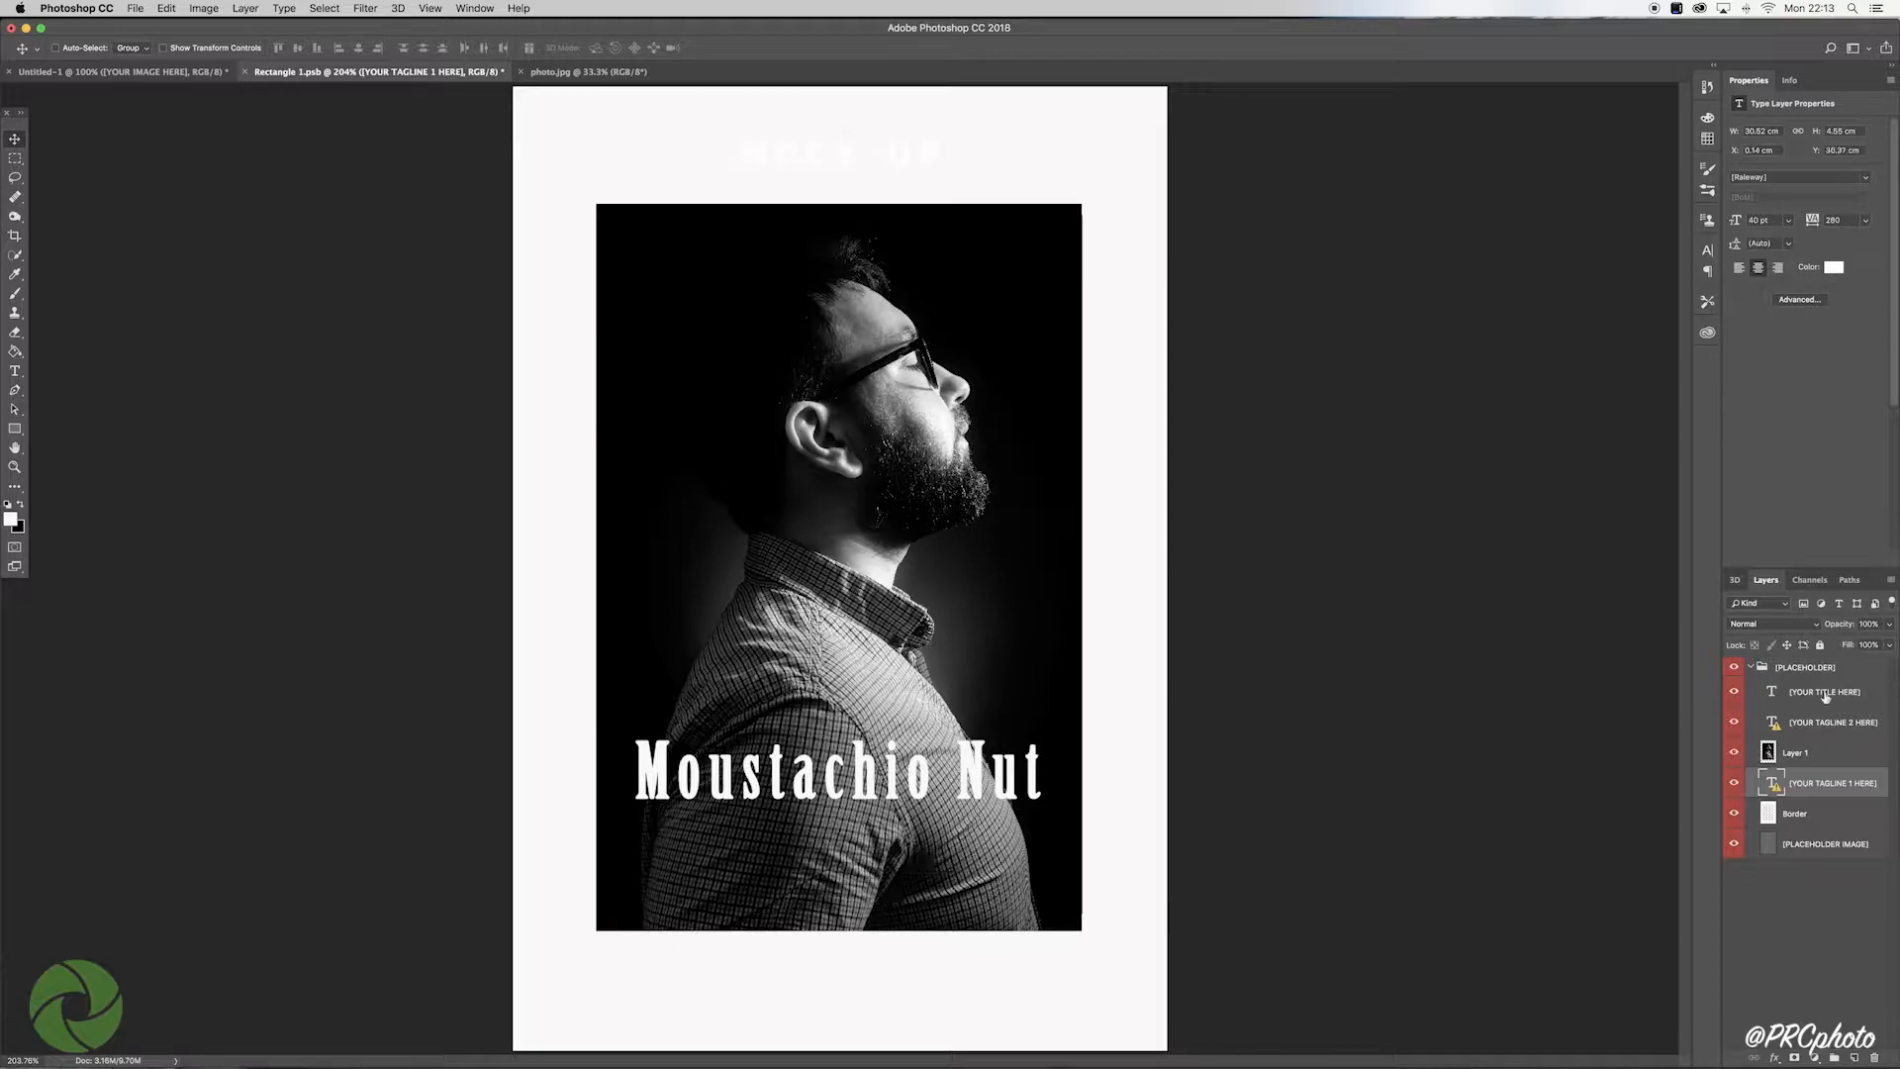
pyautogui.moveTo(1851, 788); pyautogui.dragTo(1842, 740)
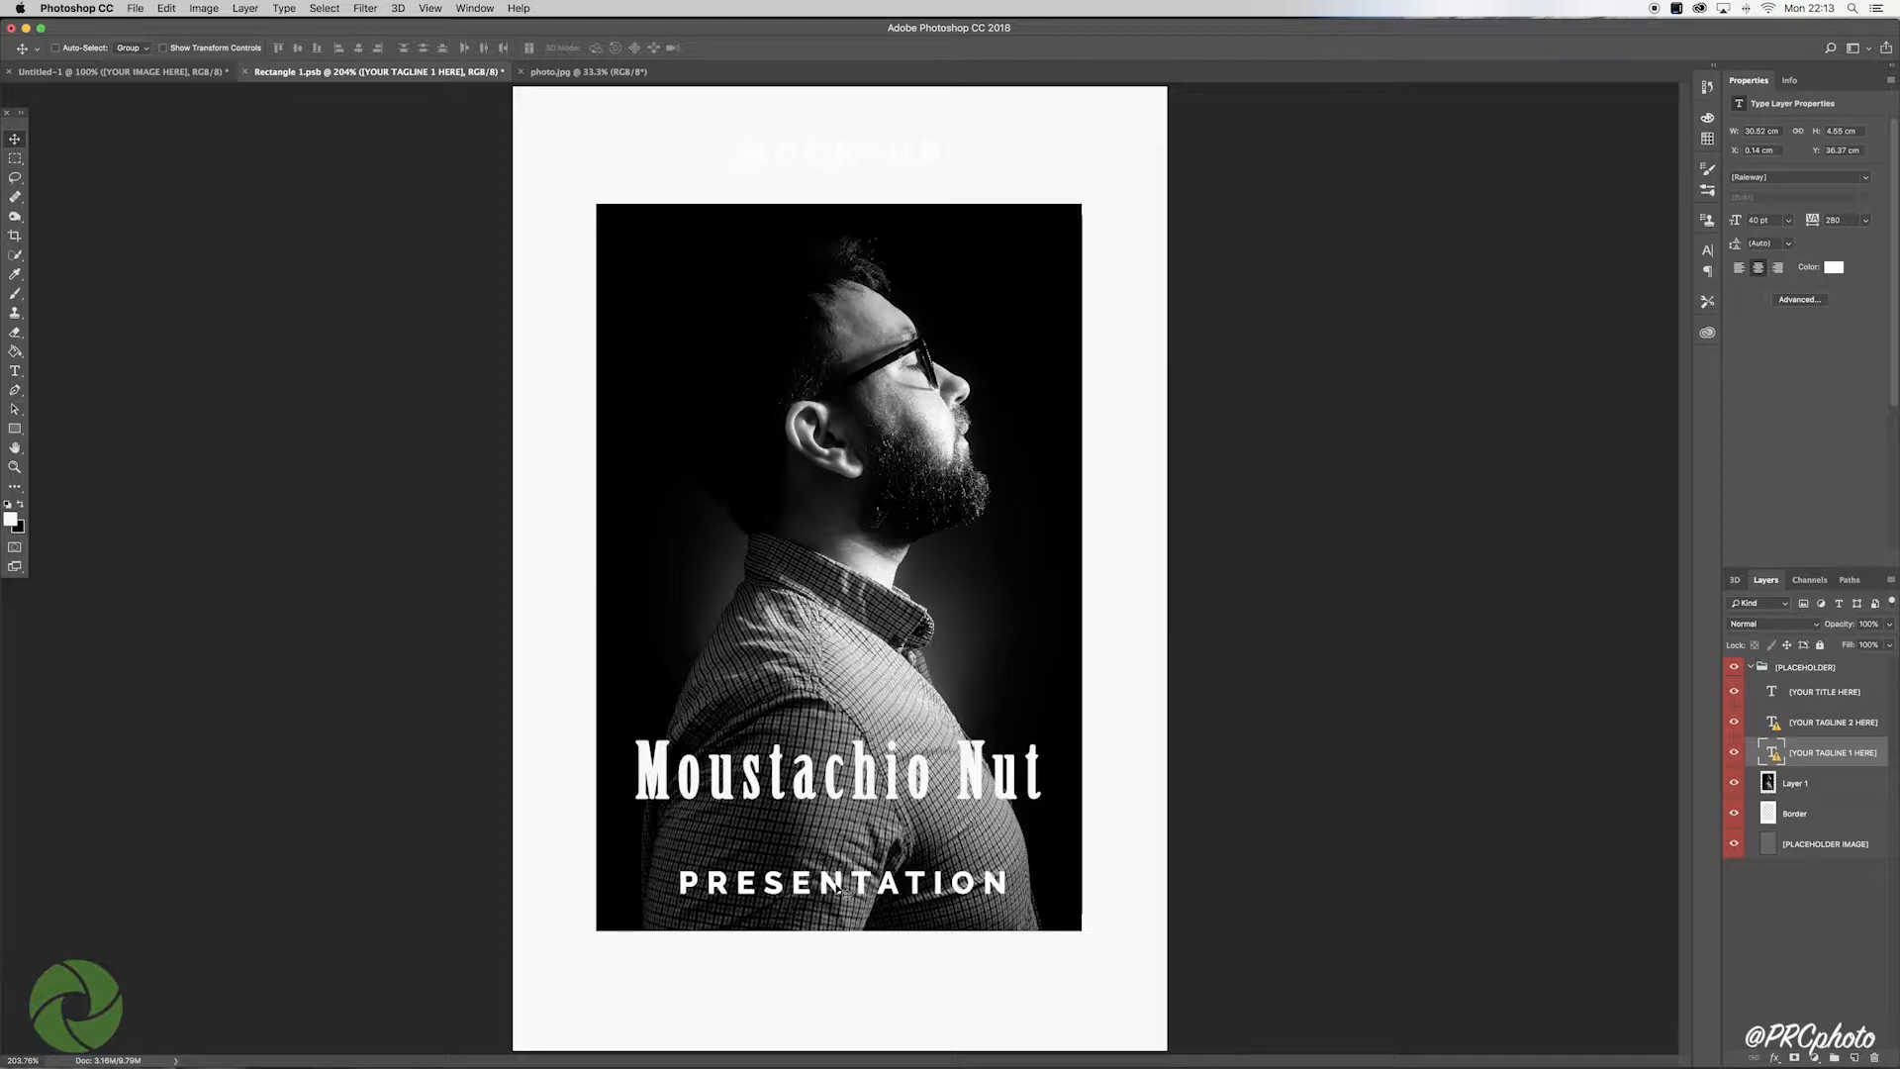
# Step: Open the PRESENTATION tagline for editing with the Type tool and accept substitution of the missing Raleway Bold font
pyautogui.click(19, 373)
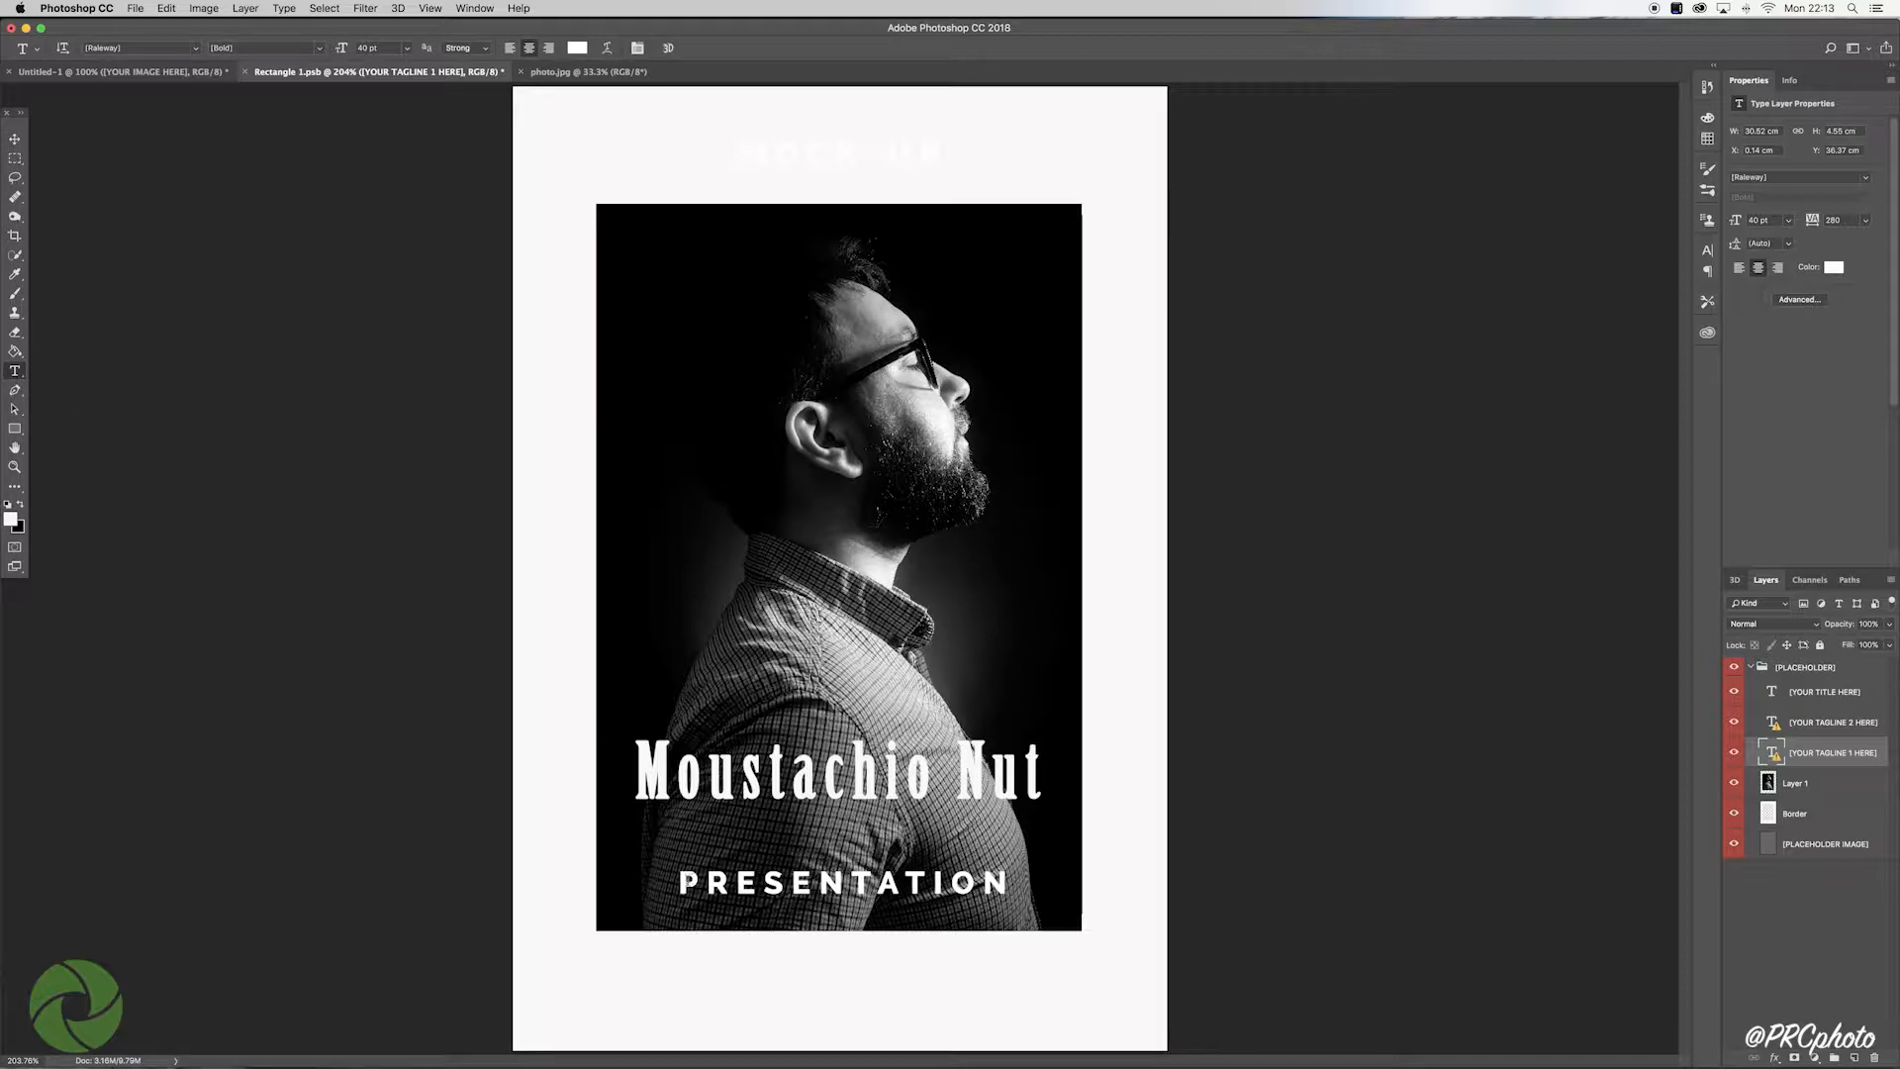
pyautogui.click(687, 885)
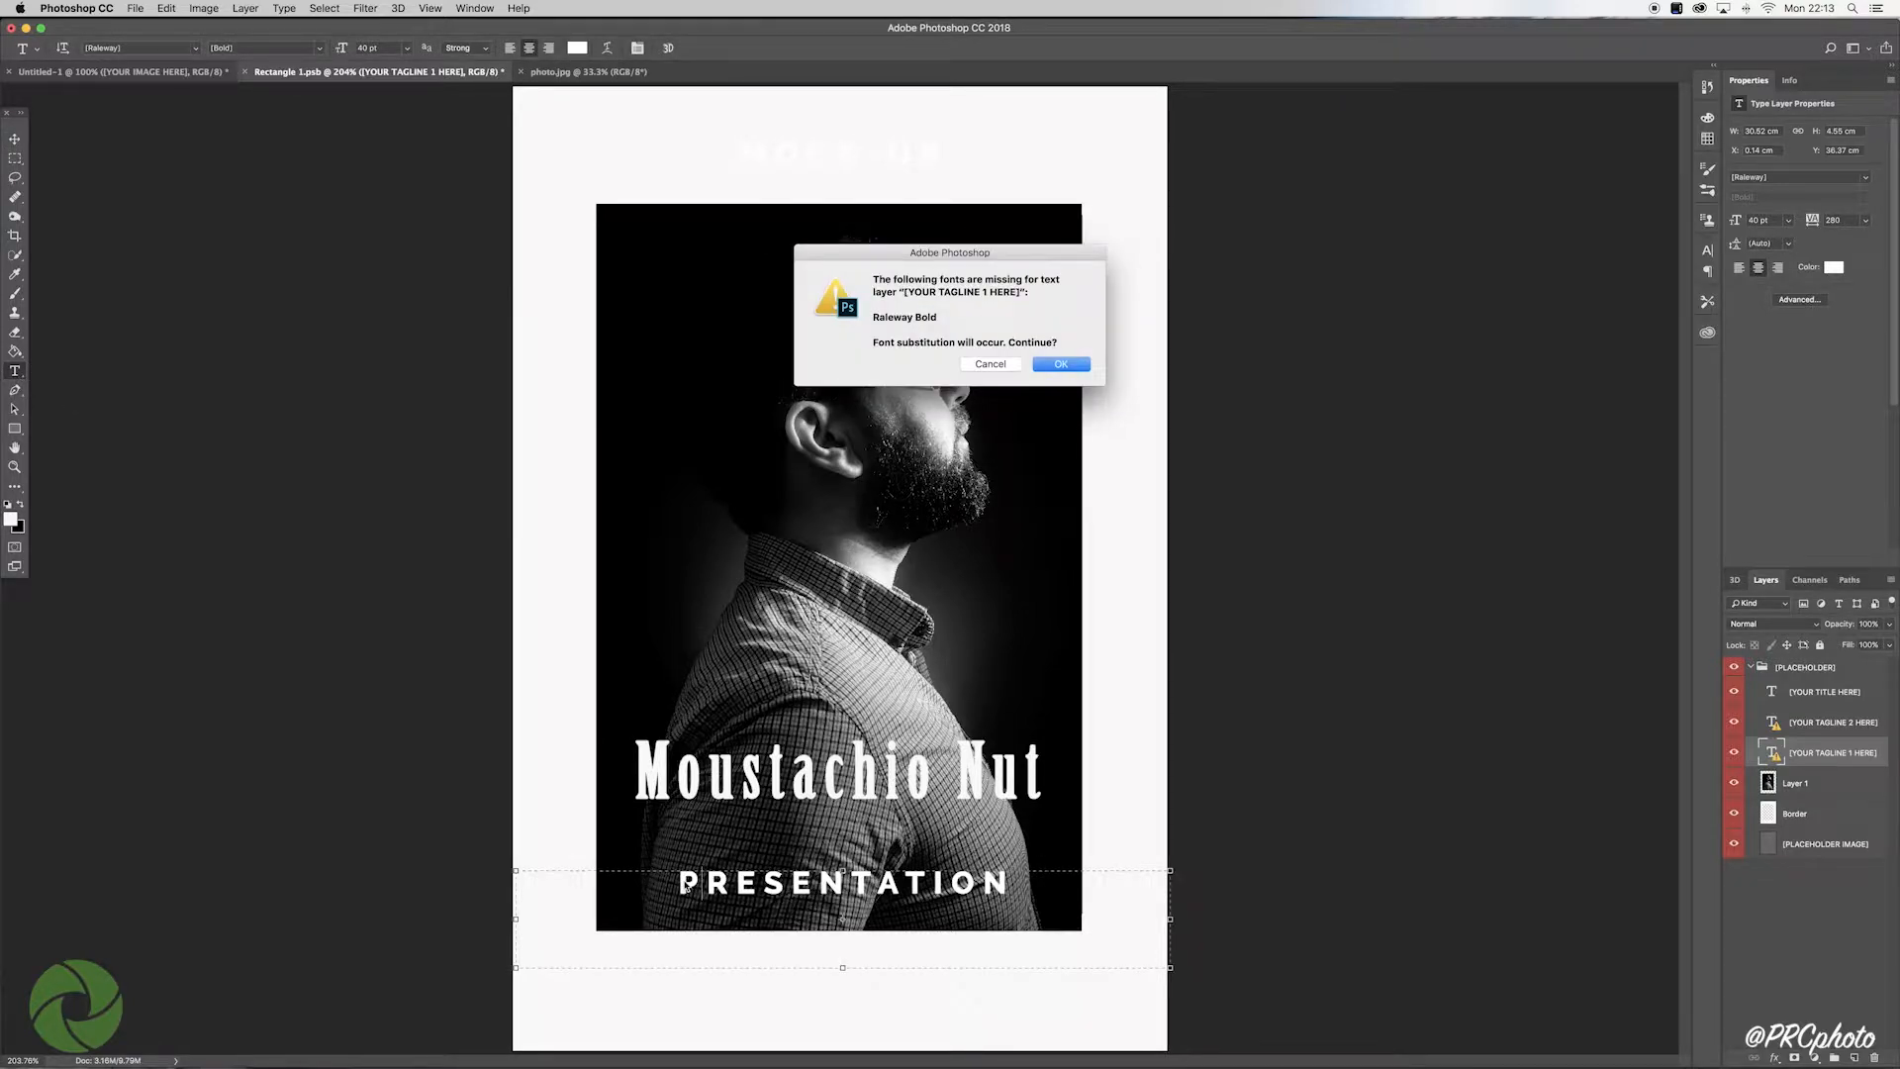
pyautogui.click(1063, 365)
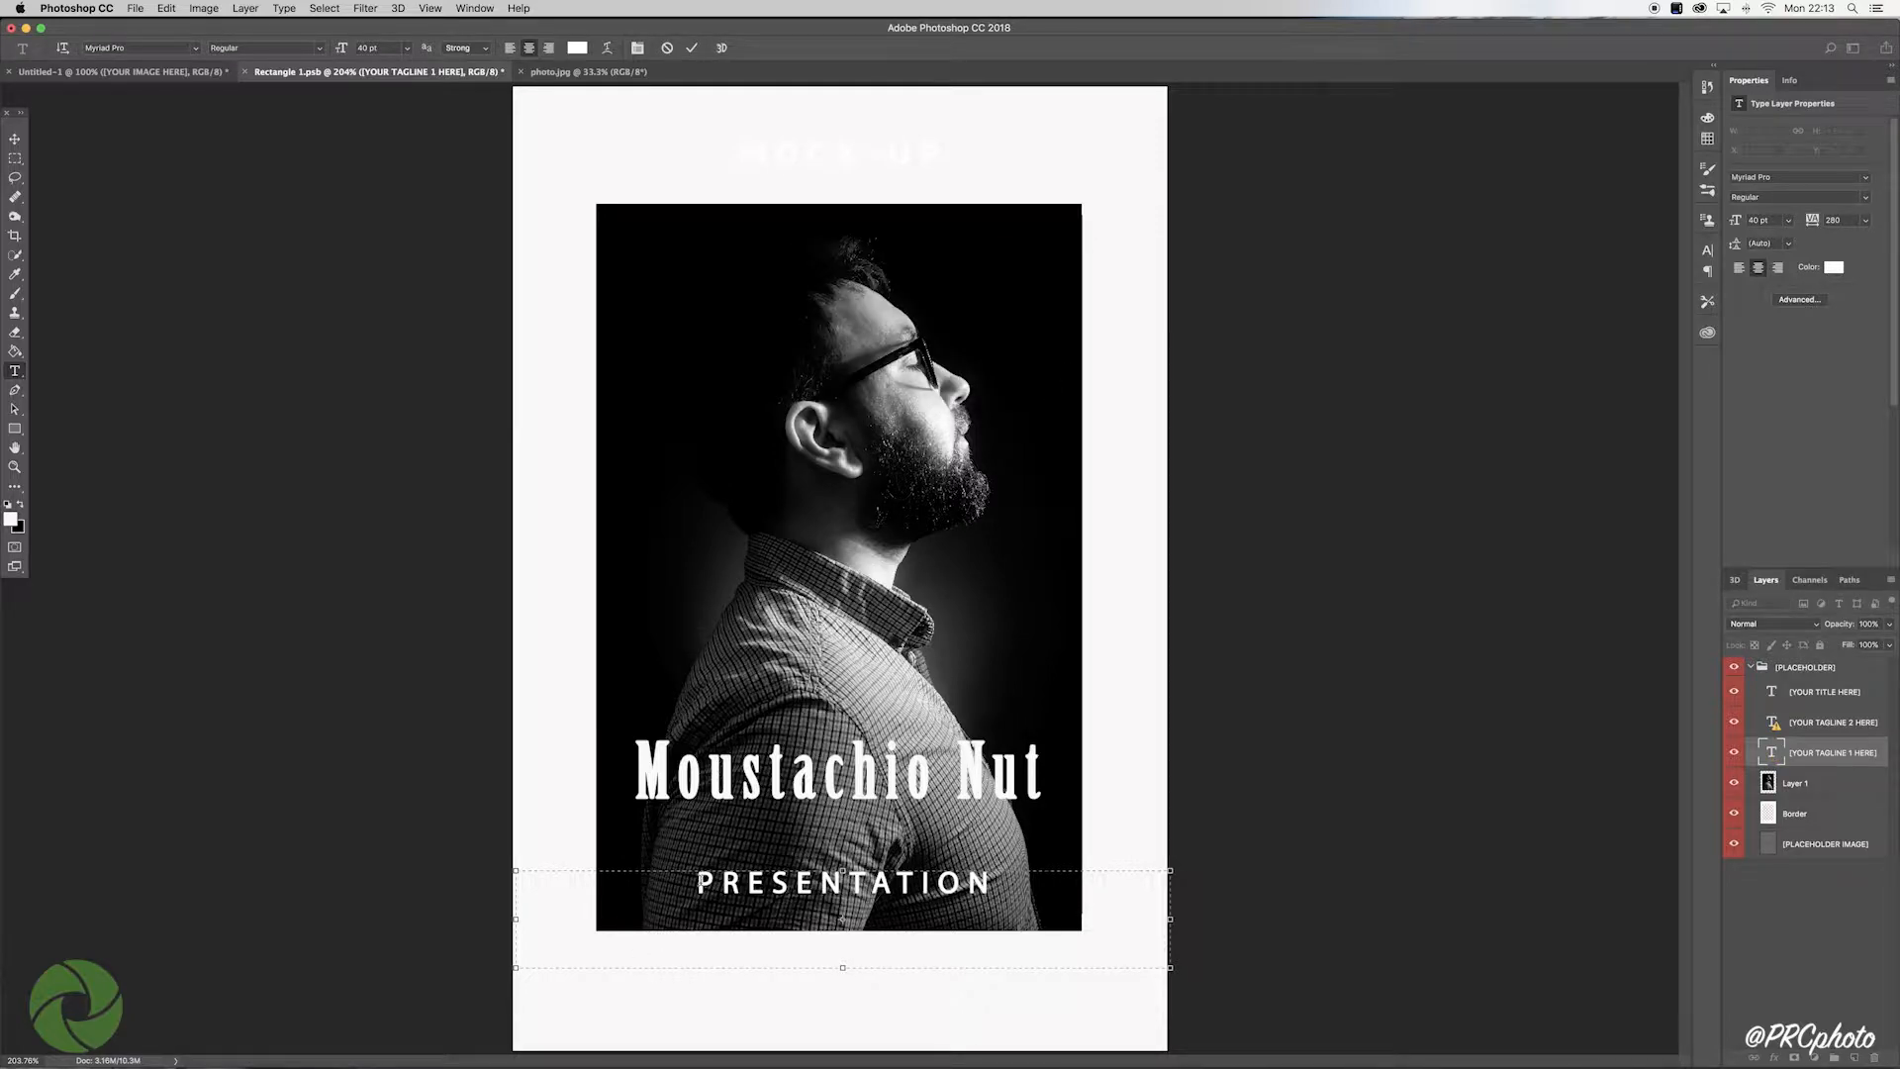
# Step: Replace the PRESENTATION tagline with "Prostate Cancer Reseach Centre" and narrow its text box from both sides towards the photo's width
pyautogui.moveTo(695, 883); pyautogui.dragTo(995, 884)
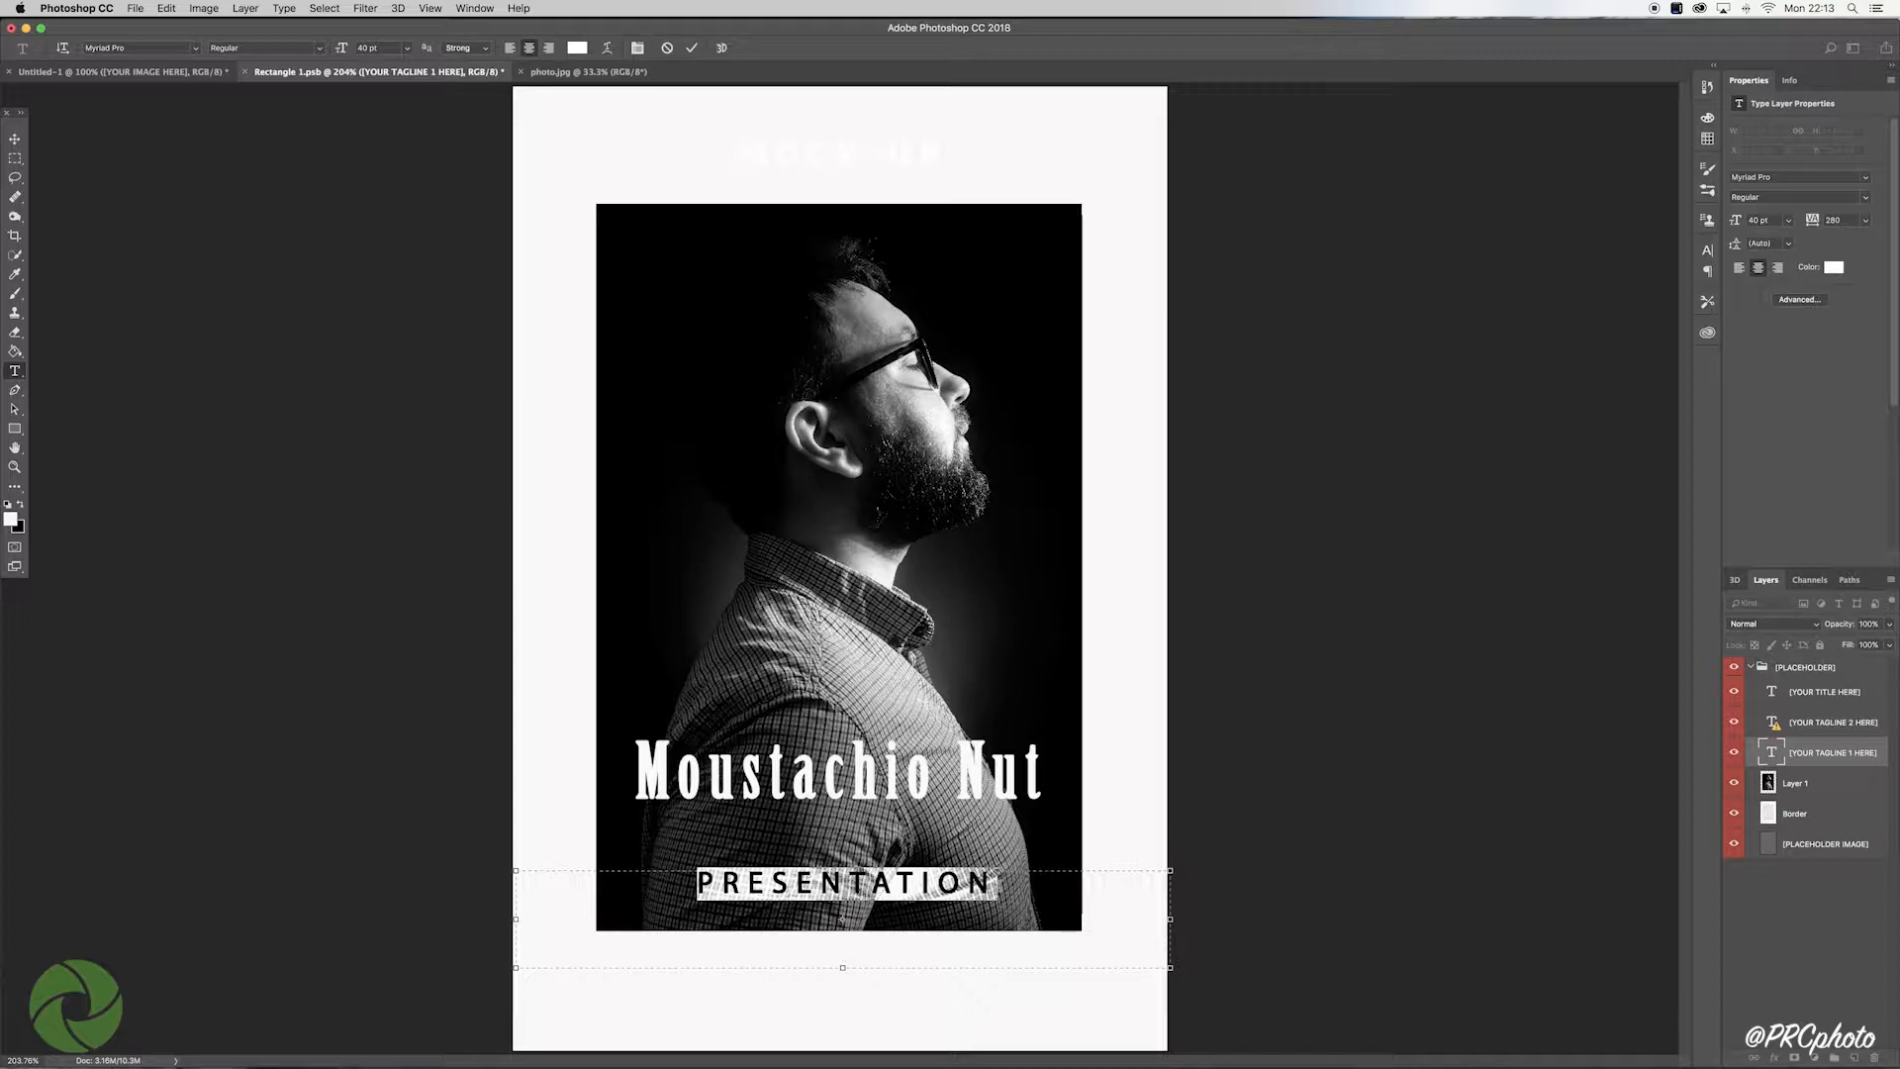
pyautogui.write('Prostat')
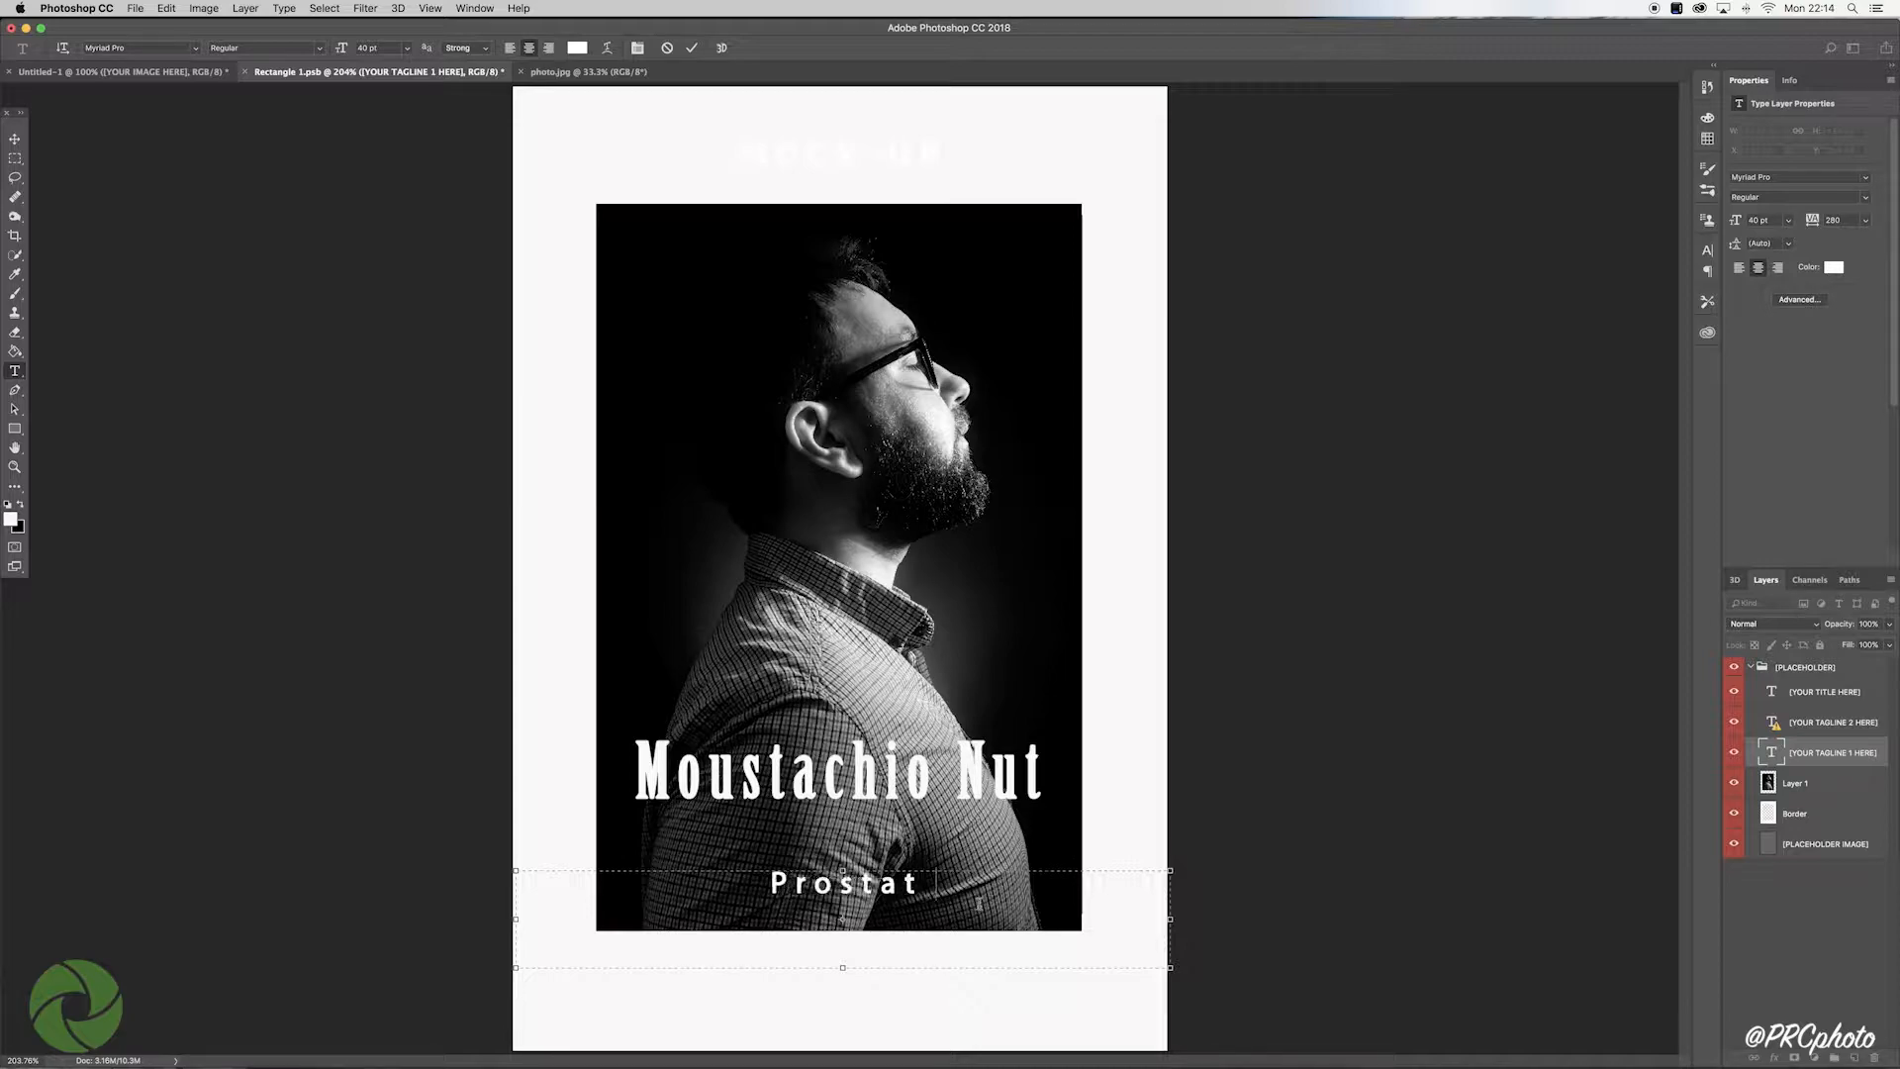
pyautogui.write('e Cancer')
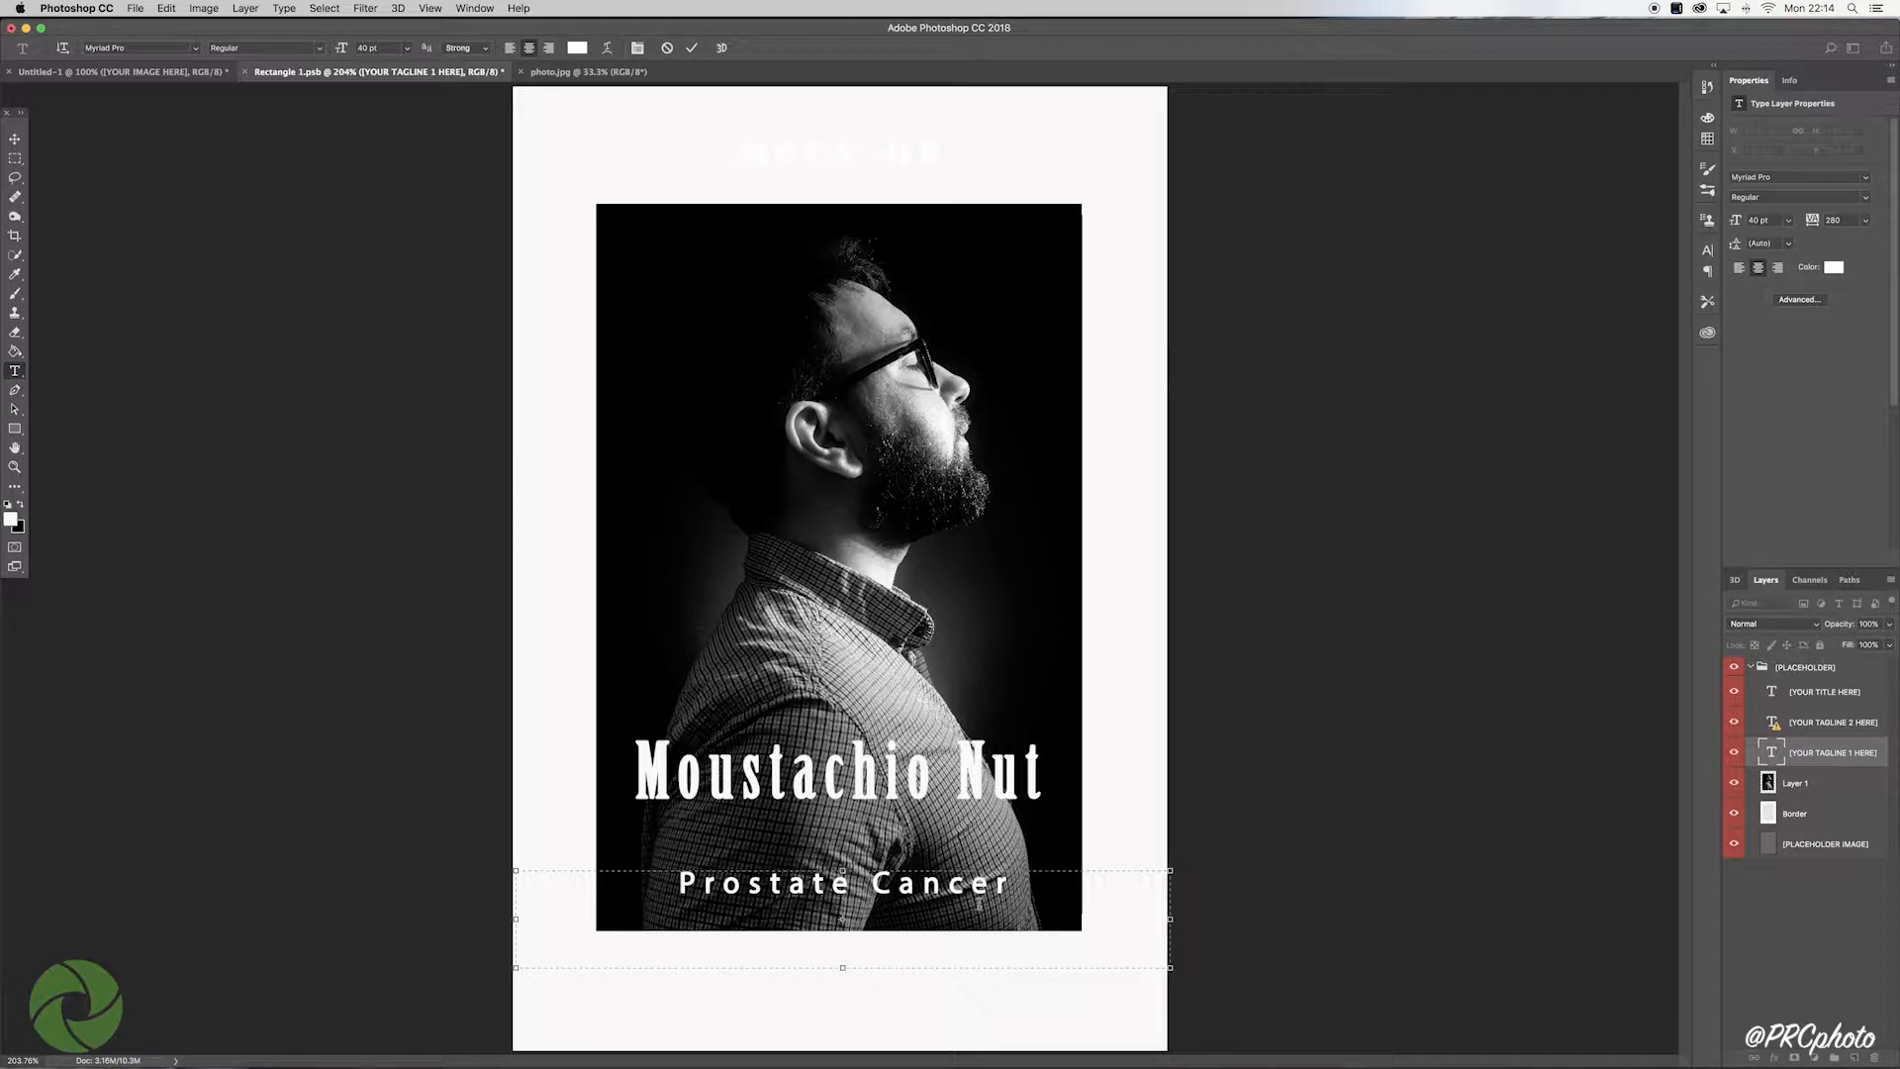
pyautogui.write(' Reseac Centre')
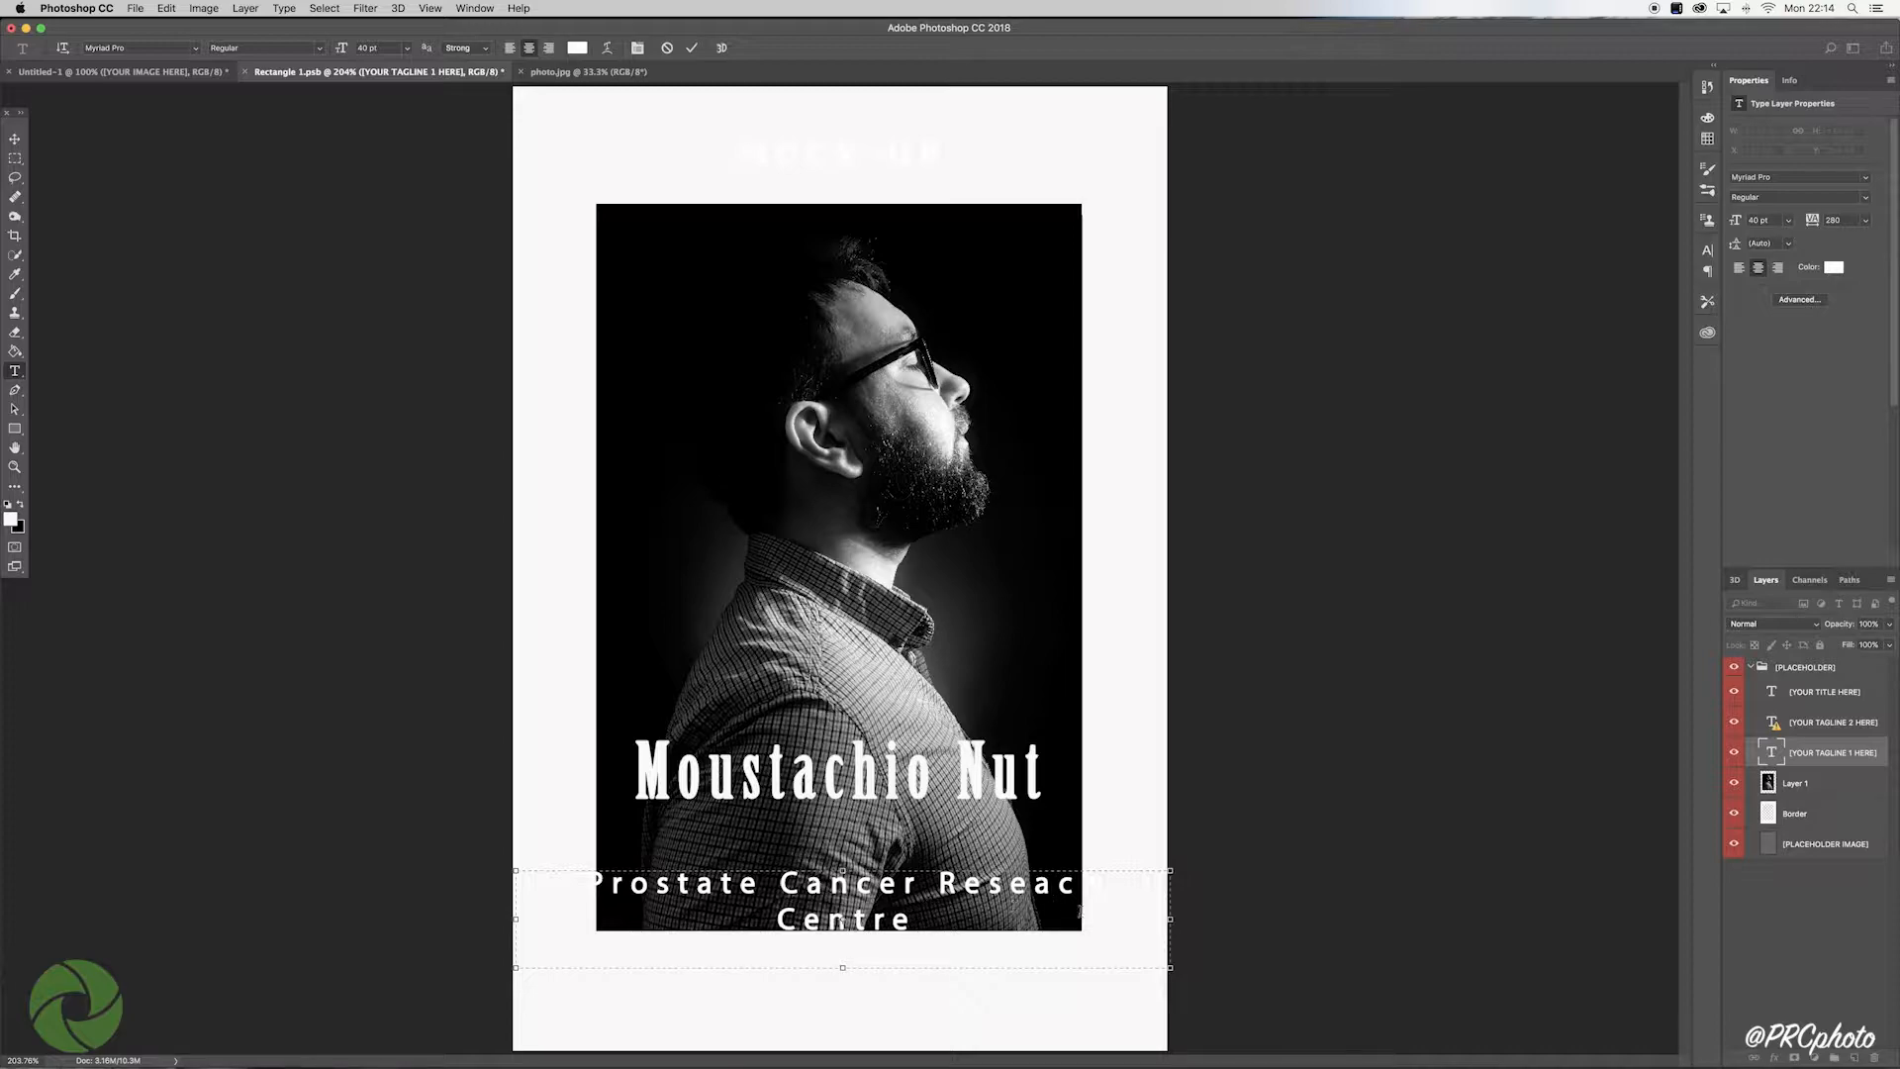
pyautogui.moveTo(1167, 920); pyautogui.dragTo(1115, 919)
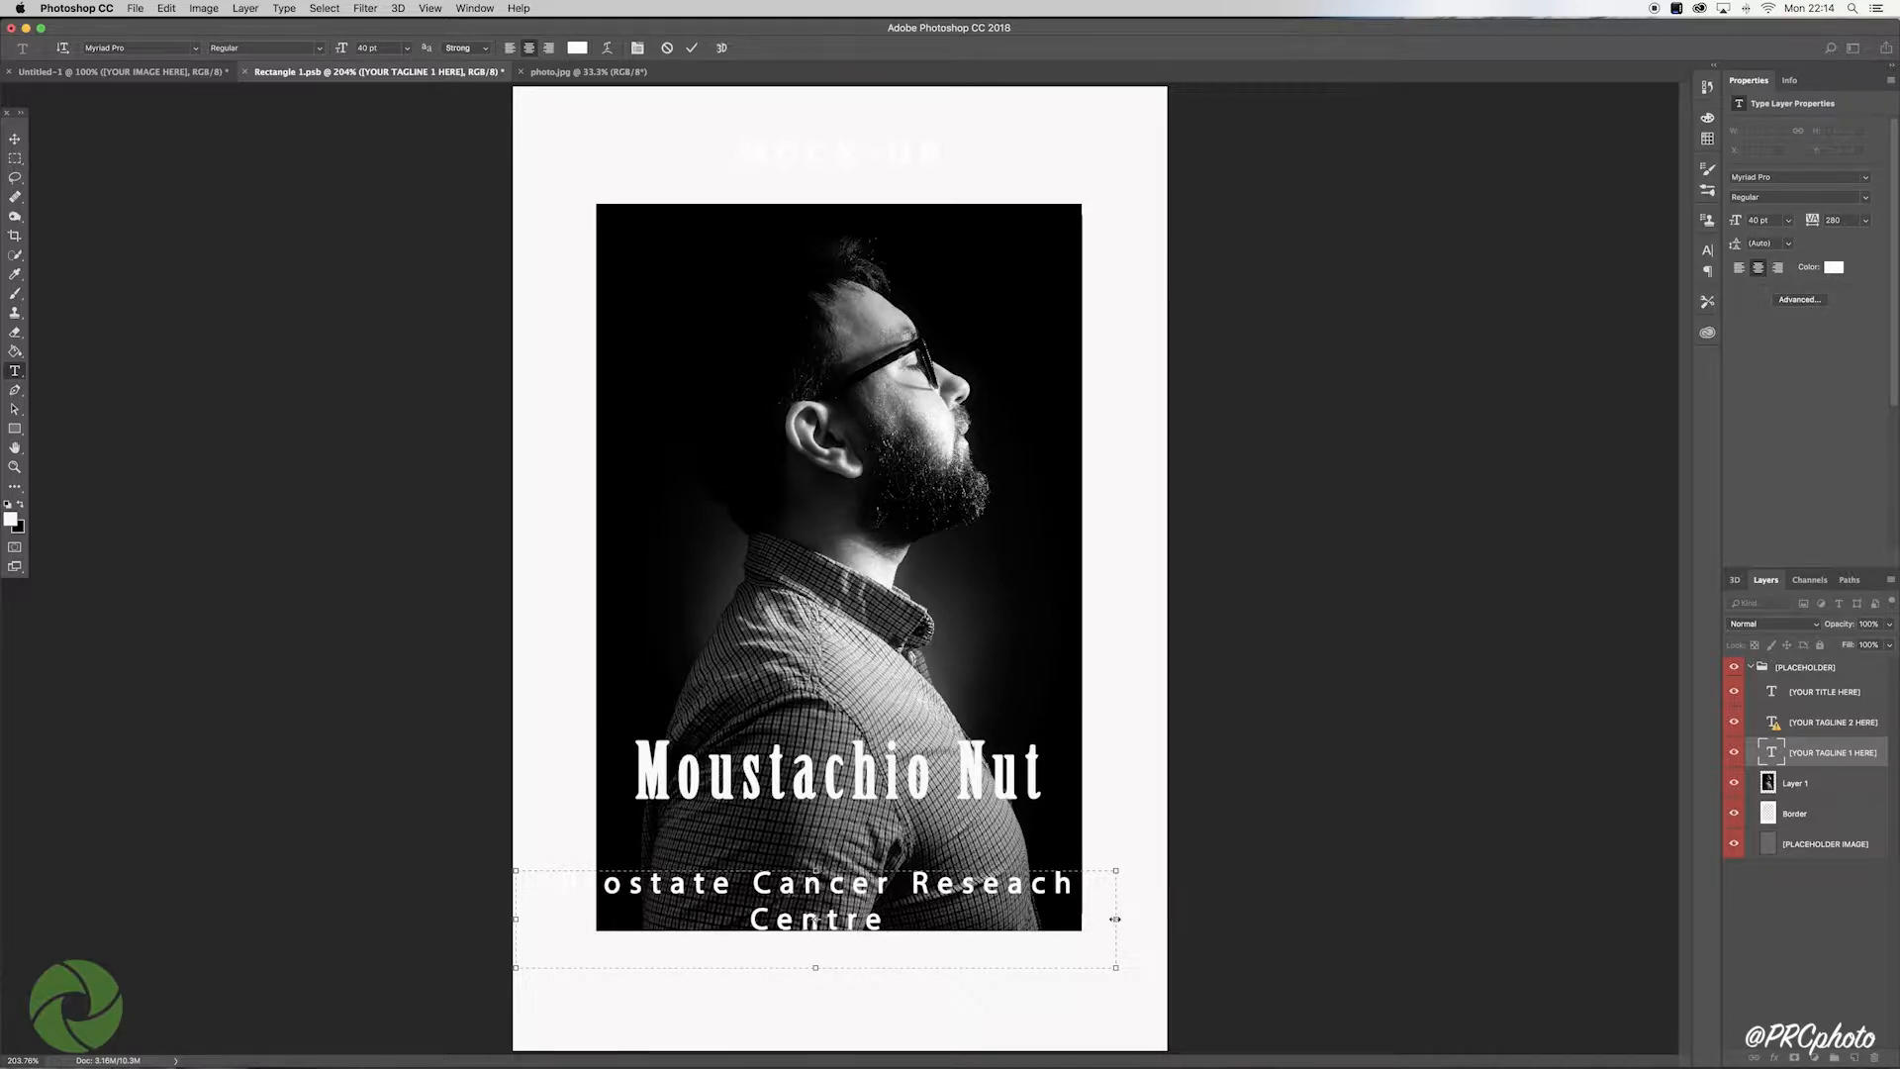
pyautogui.moveTo(512, 919); pyautogui.dragTo(596, 920)
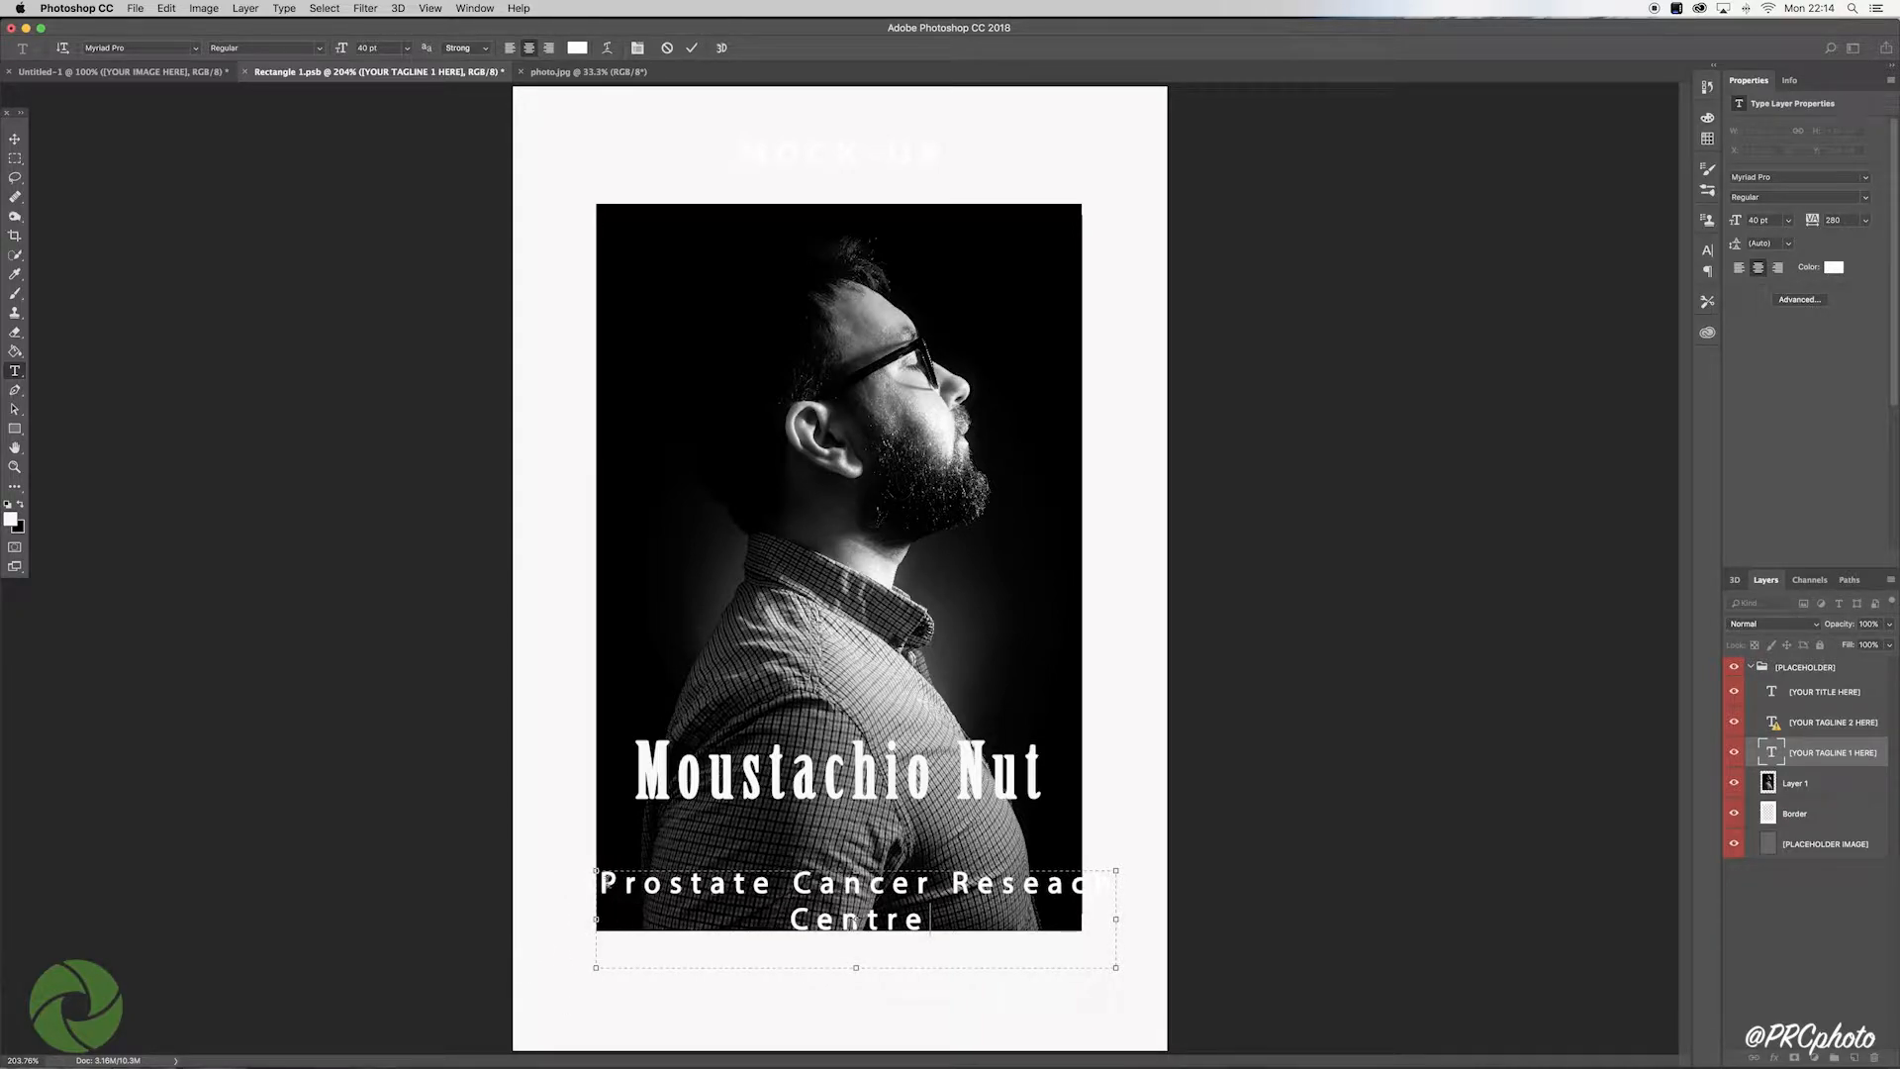
# Step: Change the whole Prostate Cancer tagline to Adobe Caslon Pro at 36 pt
pyautogui.press('super+a')
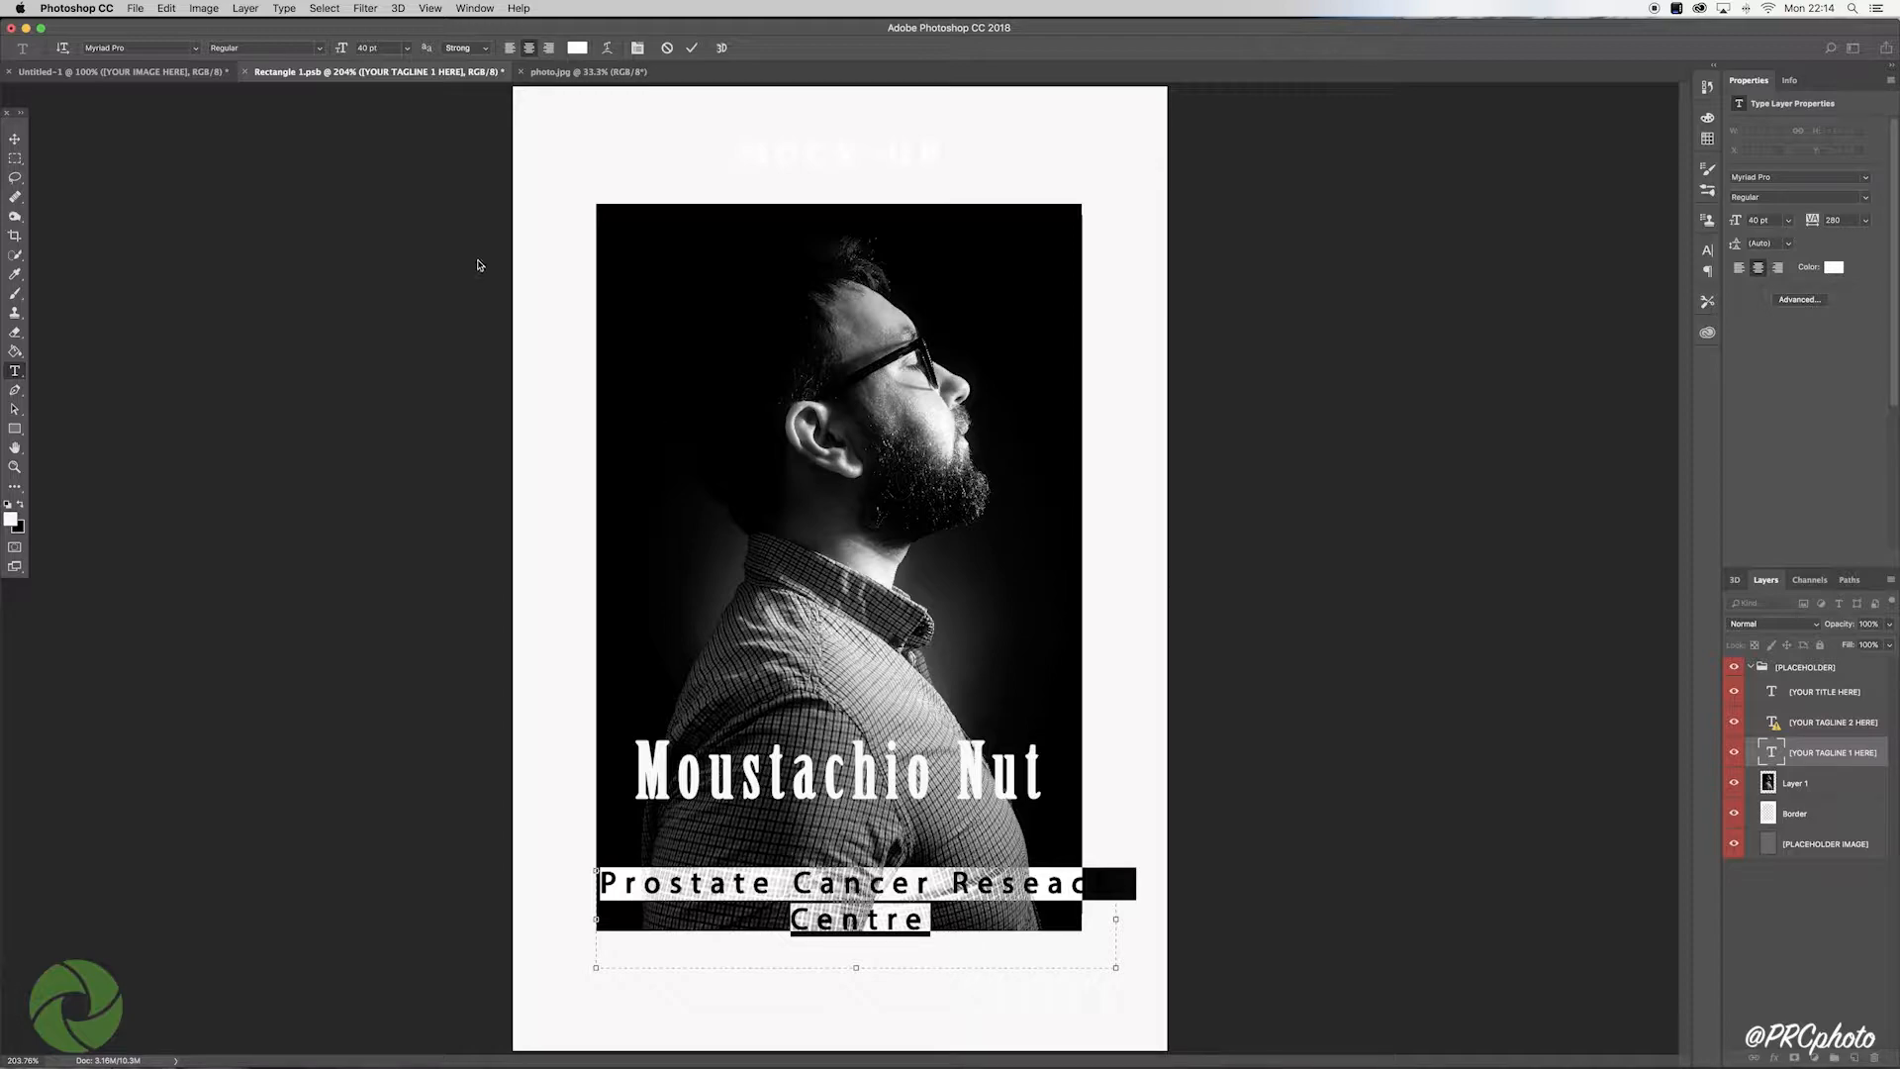
pyautogui.click(196, 50)
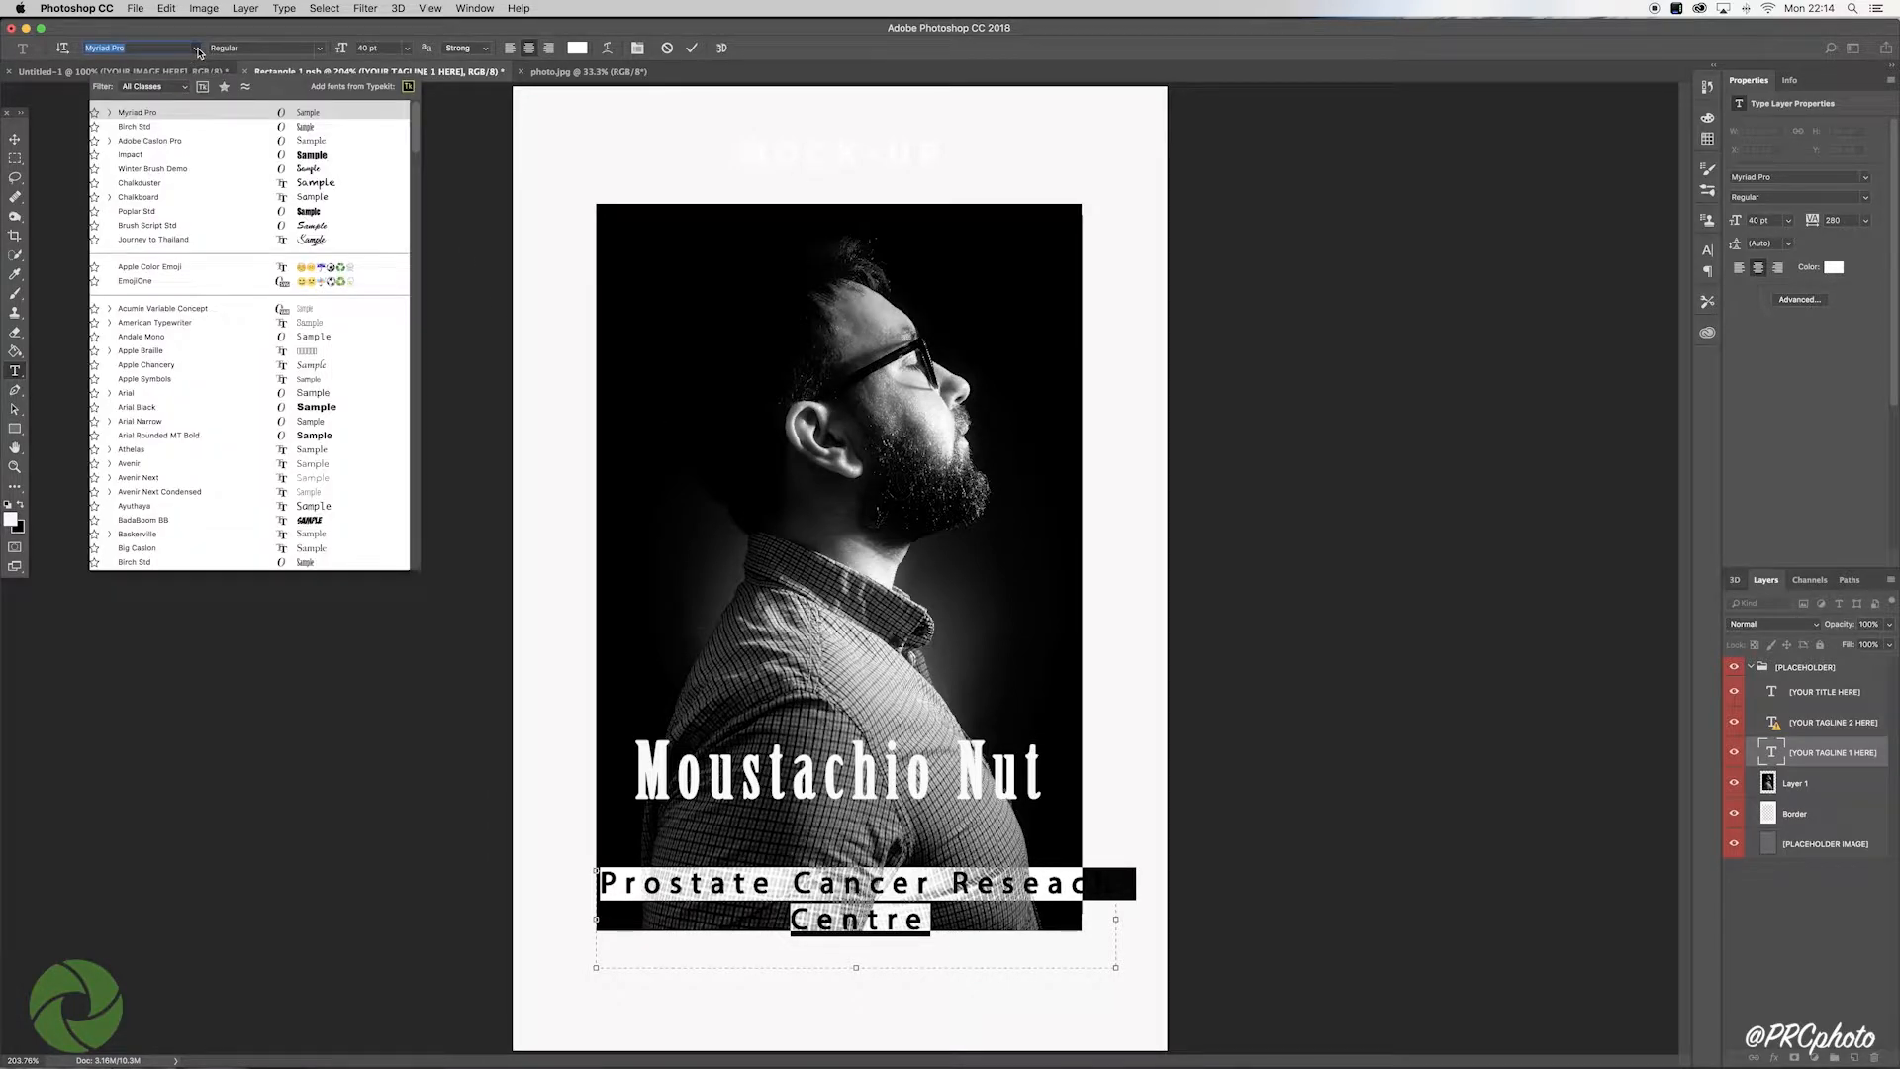
pyautogui.click(148, 141)
pyautogui.click(407, 47)
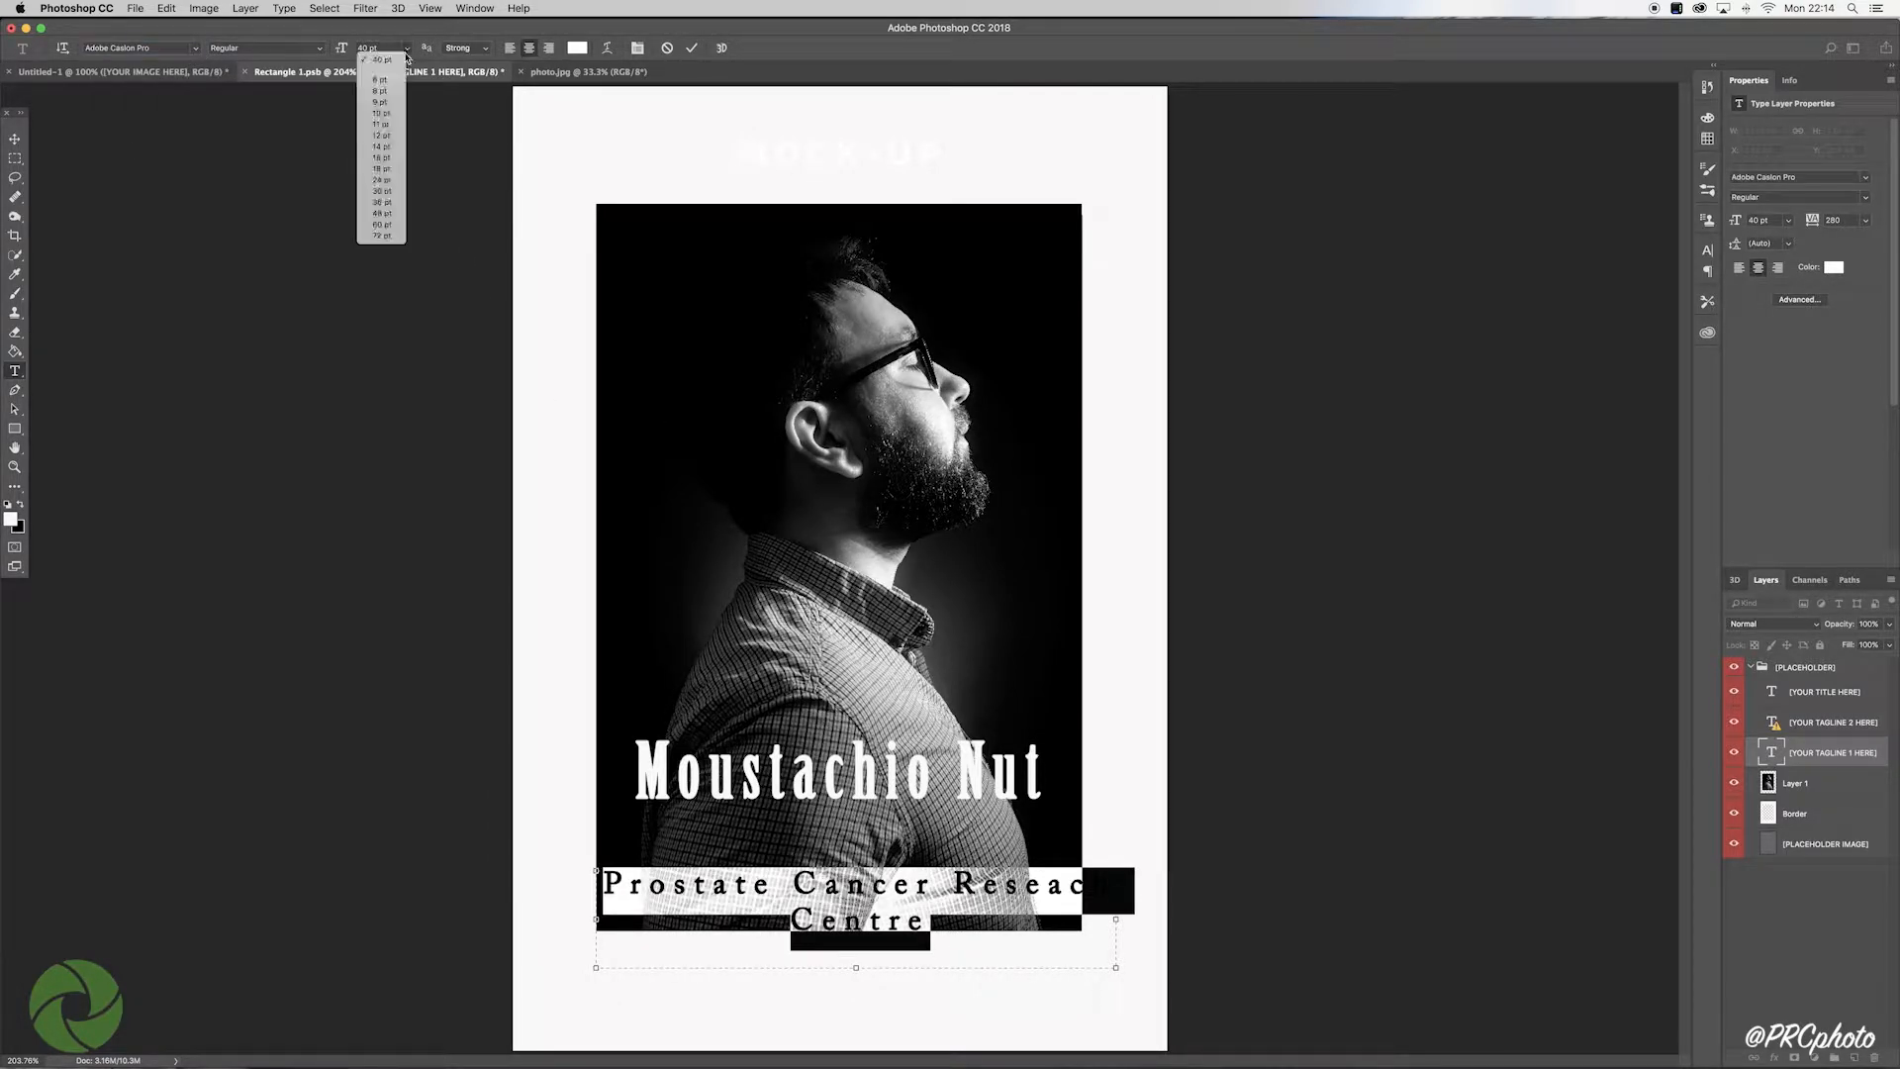
pyautogui.click(380, 198)
# Step: Shrink the tagline's text box to about 21.67 × 2.82 cm and set its text to 24 pt, centre-aligned
pyautogui.moveTo(596, 967); pyautogui.dragTo(634, 937)
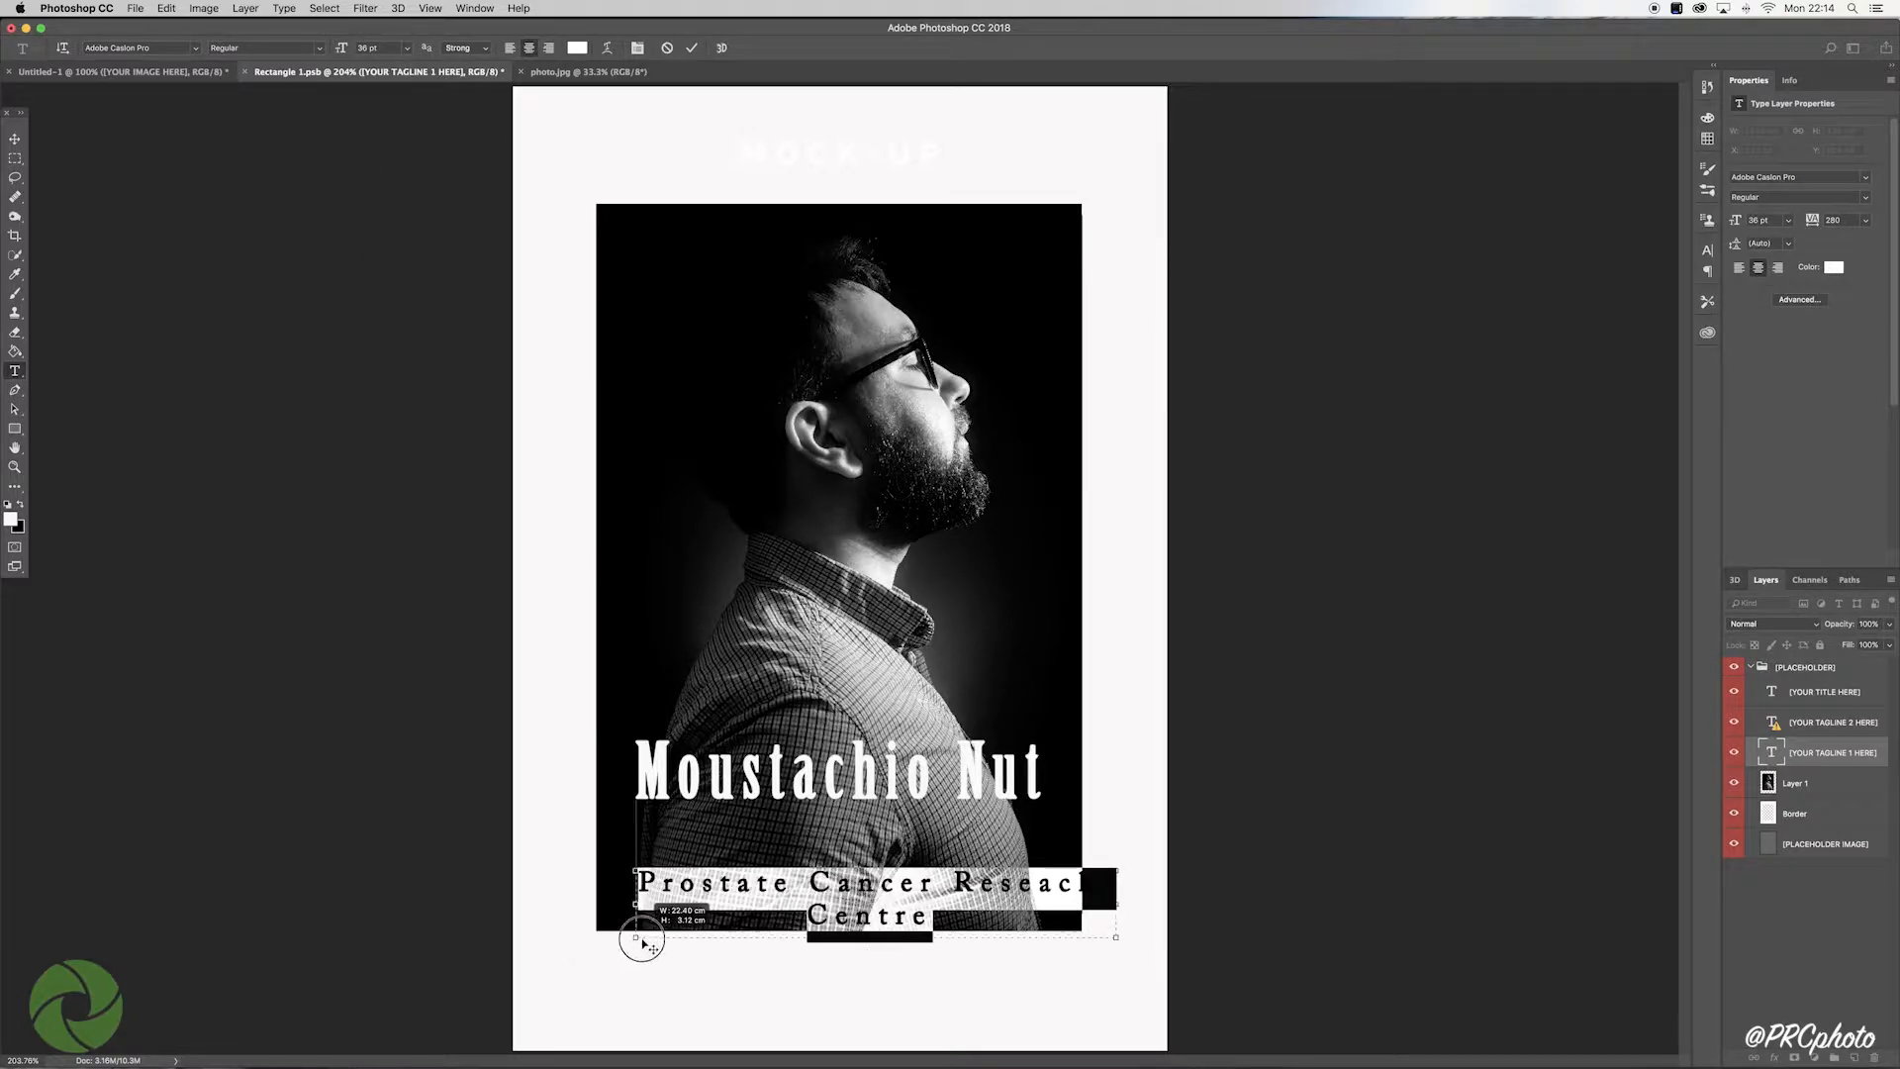
pyautogui.press('super+shift+l')
pyautogui.moveTo(1118, 940); pyautogui.dragTo(1100, 930)
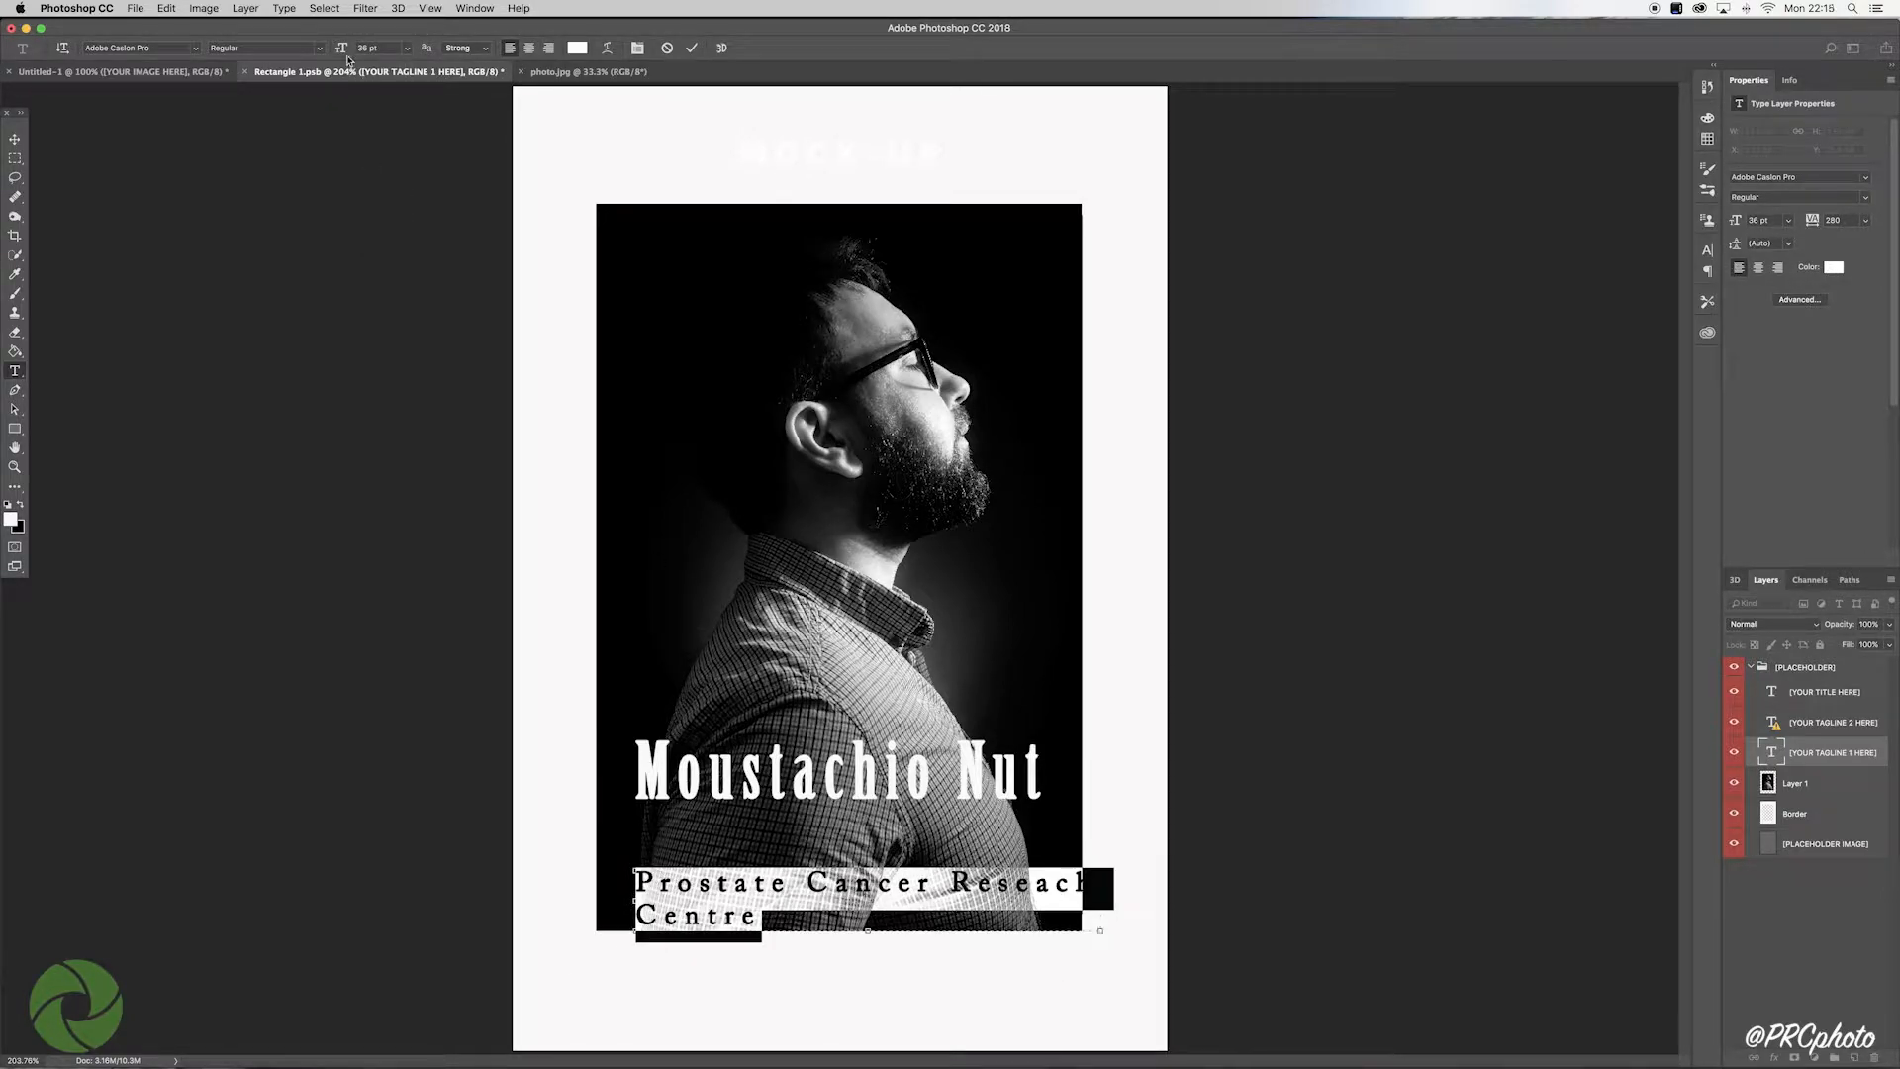
pyautogui.click(407, 48)
pyautogui.click(380, 172)
pyautogui.click(529, 47)
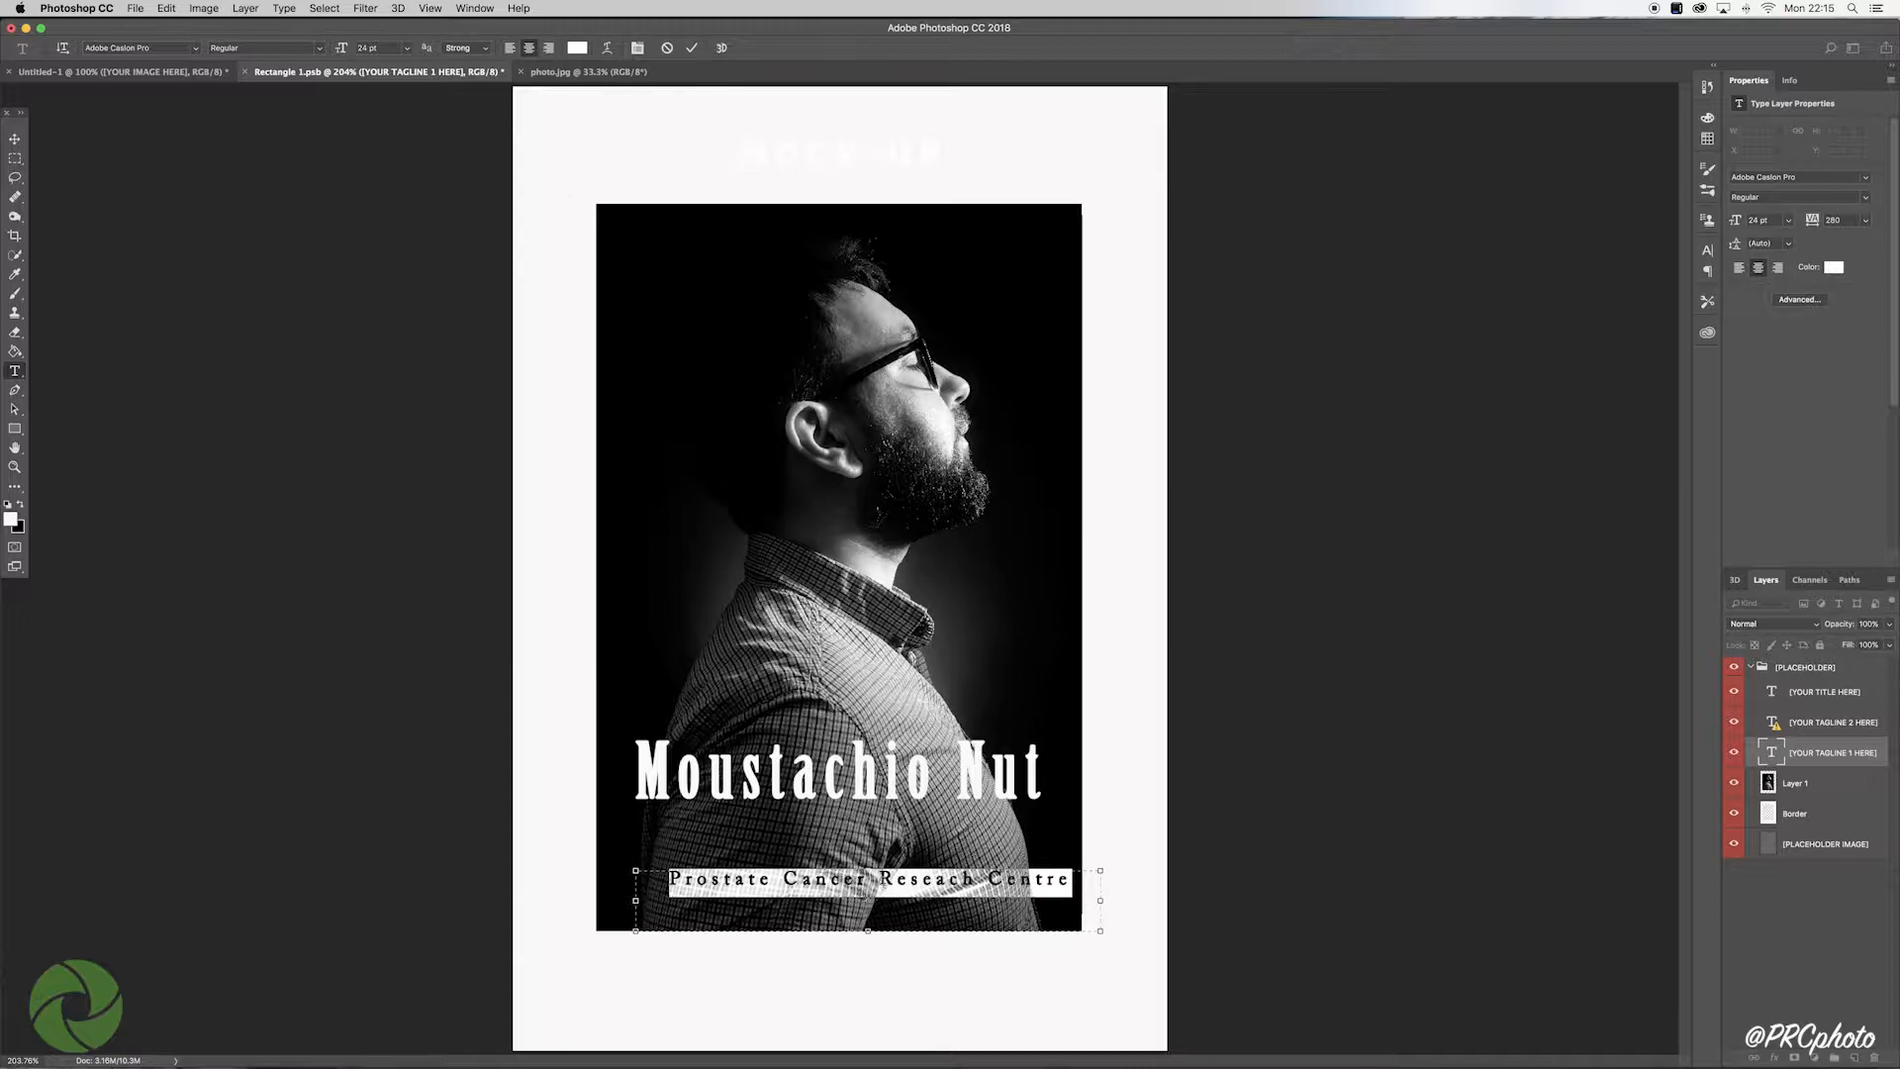
# Step: Commit the tagline edit, shift the tagline slightly left, and move the Moustachio Nut title down to sit just above it
pyautogui.click(1830, 754)
pyautogui.click(1829, 723)
pyautogui.click(1829, 752)
pyautogui.click(15, 138)
pyautogui.moveTo(866, 883); pyautogui.dragTo(845, 879)
pyautogui.click(1811, 697)
pyautogui.moveTo(830, 774); pyautogui.dragTo(877, 879)
pyautogui.click(1831, 752)
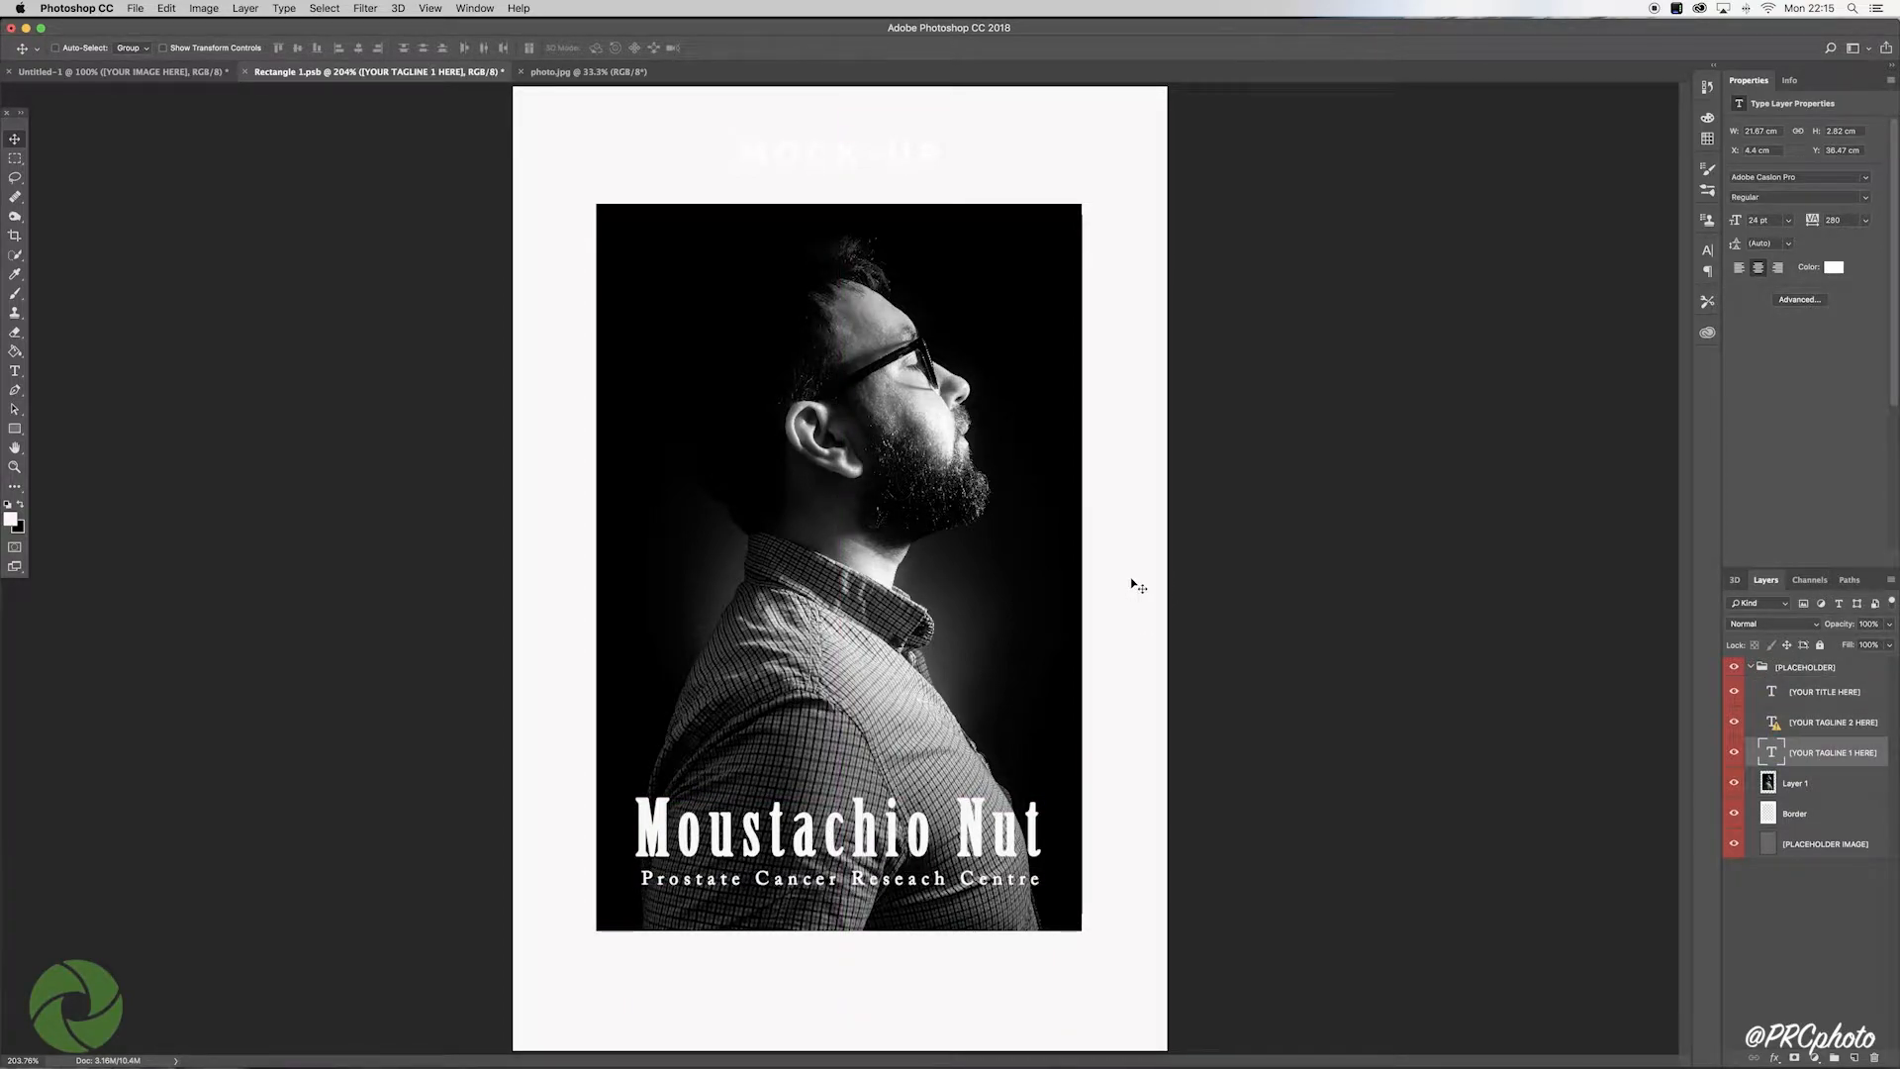
# Step: Open the [YOUR TAGLINE 2 HERE] text above the photo, accept the font substitution, and replace its wording with "#MNUT18"
pyautogui.click(1838, 725)
pyautogui.click(15, 370)
pyautogui.click(839, 159)
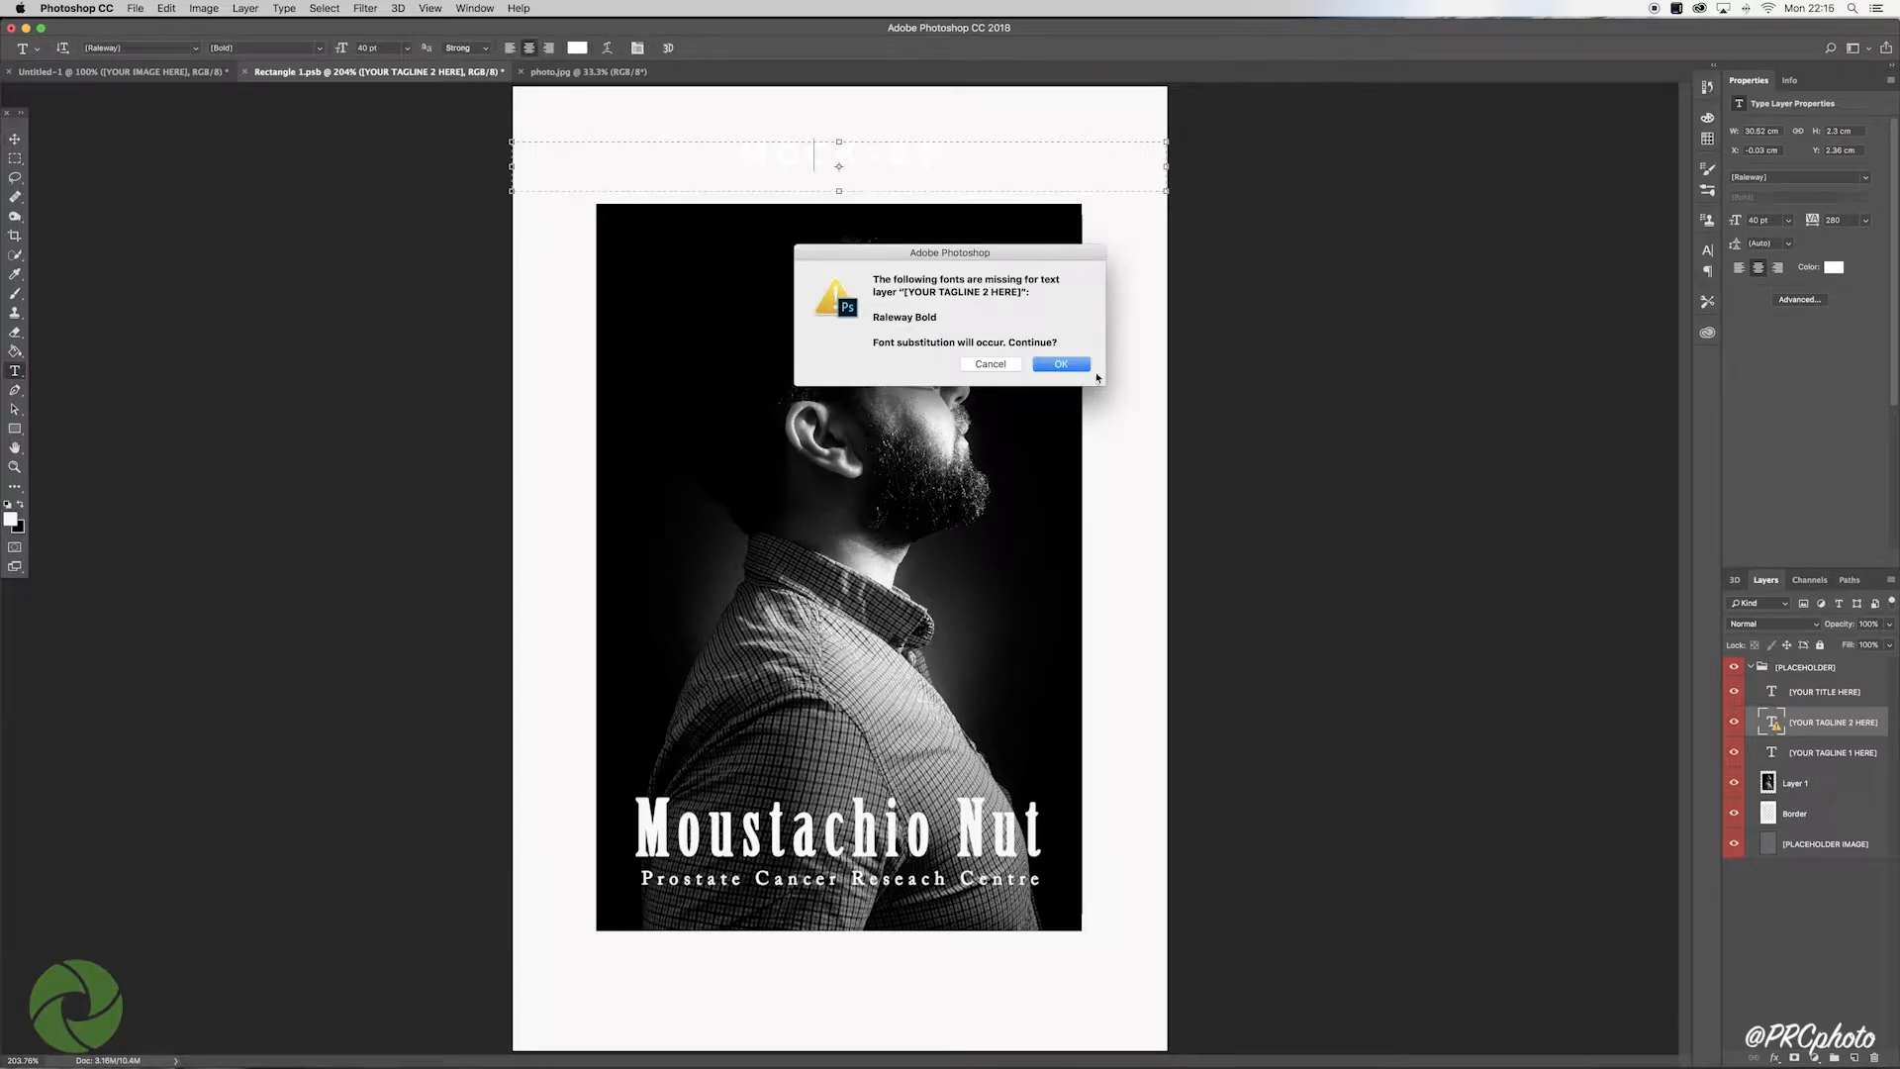
pyautogui.click(1063, 363)
pyautogui.moveTo(742, 155); pyautogui.dragTo(931, 157)
pyautogui.press('BackSpace')
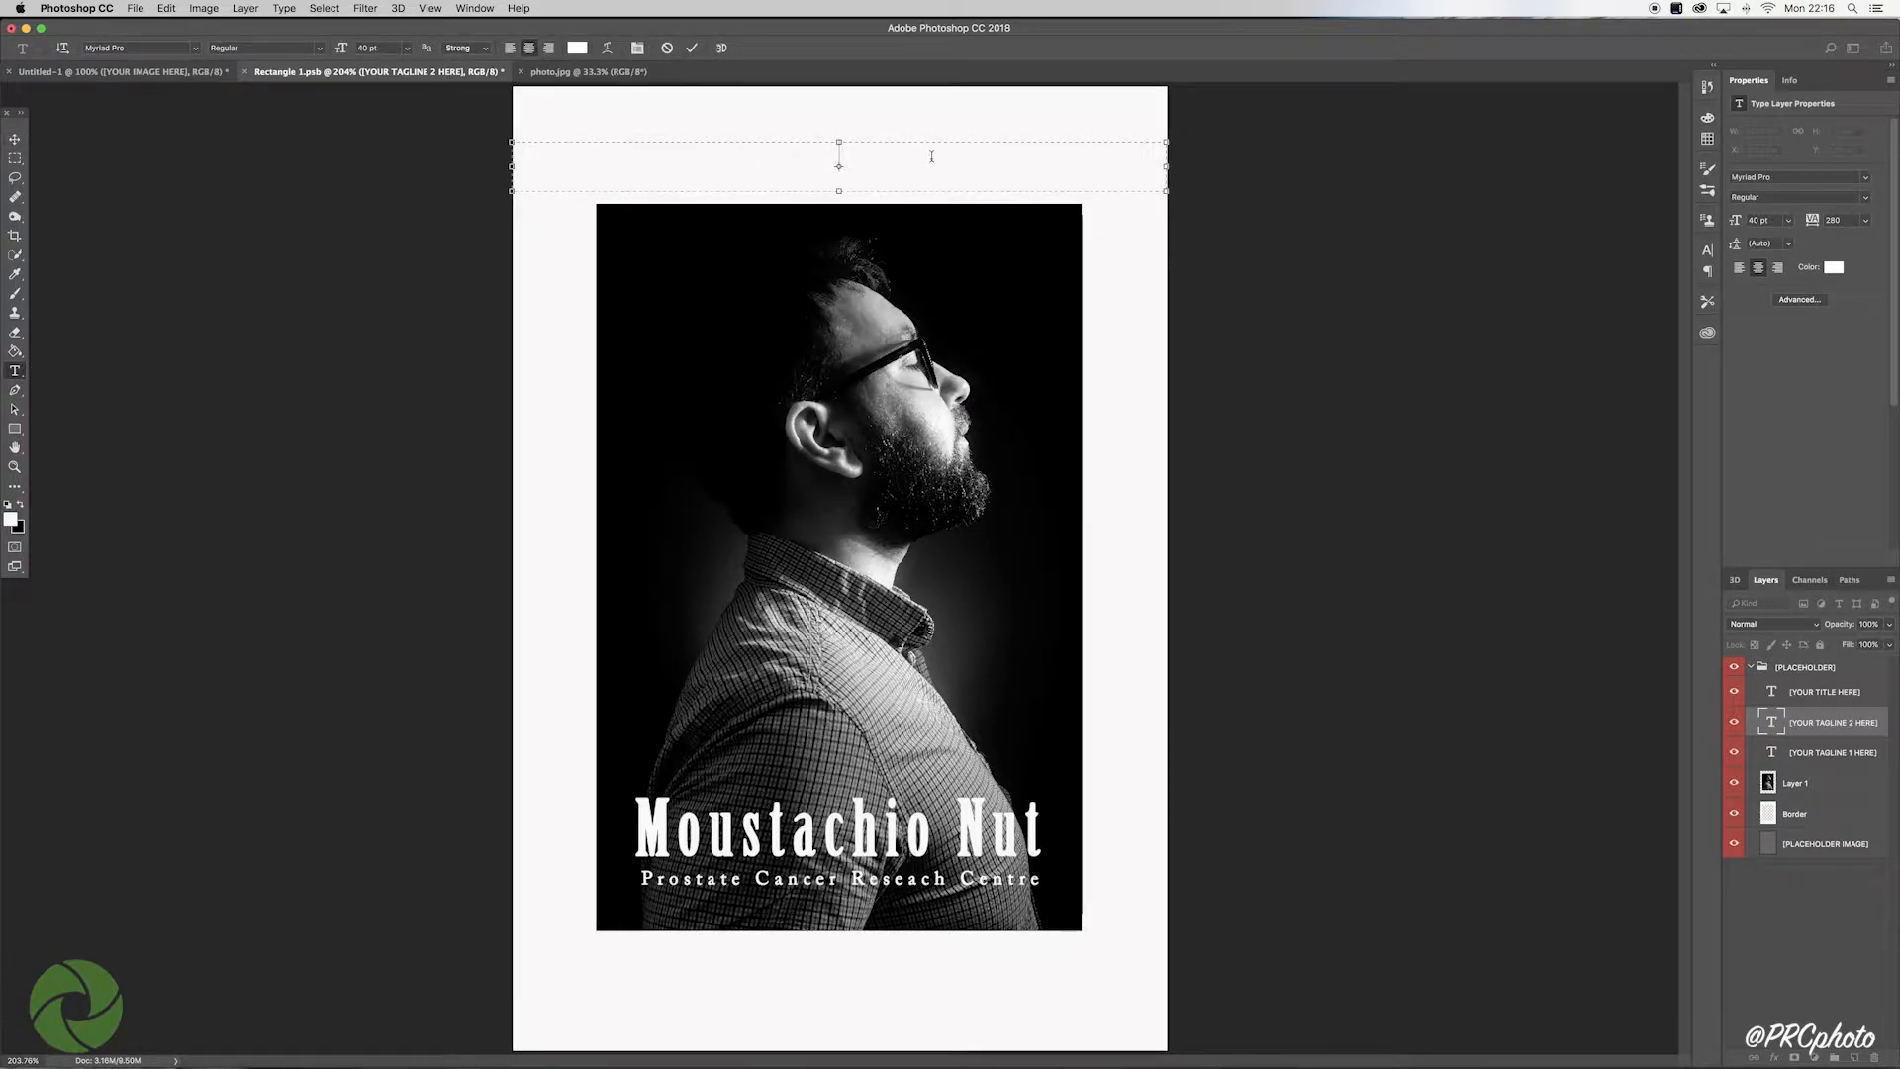
# Step: Colour the #MNUT18 tagline black (000000), change its font to Impact, and commit the text edit
pyautogui.moveTo(993, 159); pyautogui.dragTo(707, 154)
pyautogui.click(577, 47)
pyautogui.click(1227, 516)
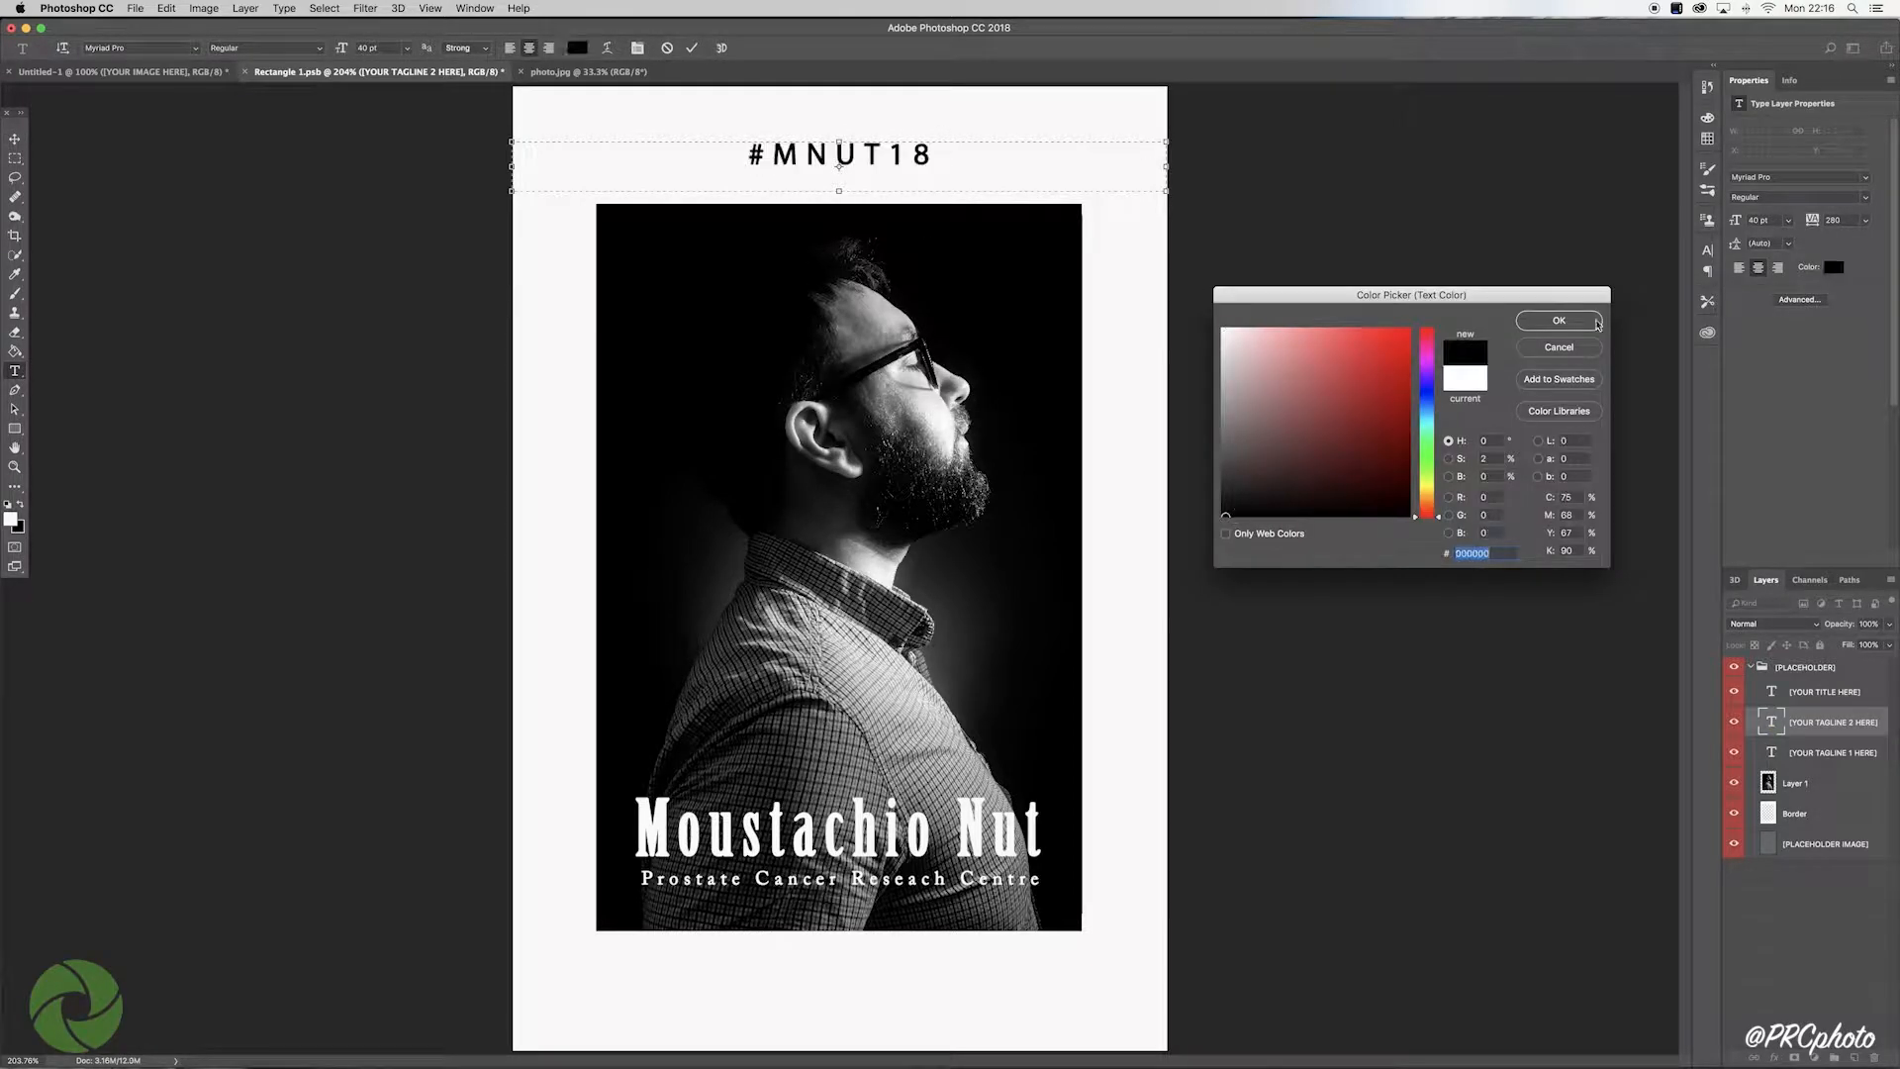
pyautogui.click(1559, 321)
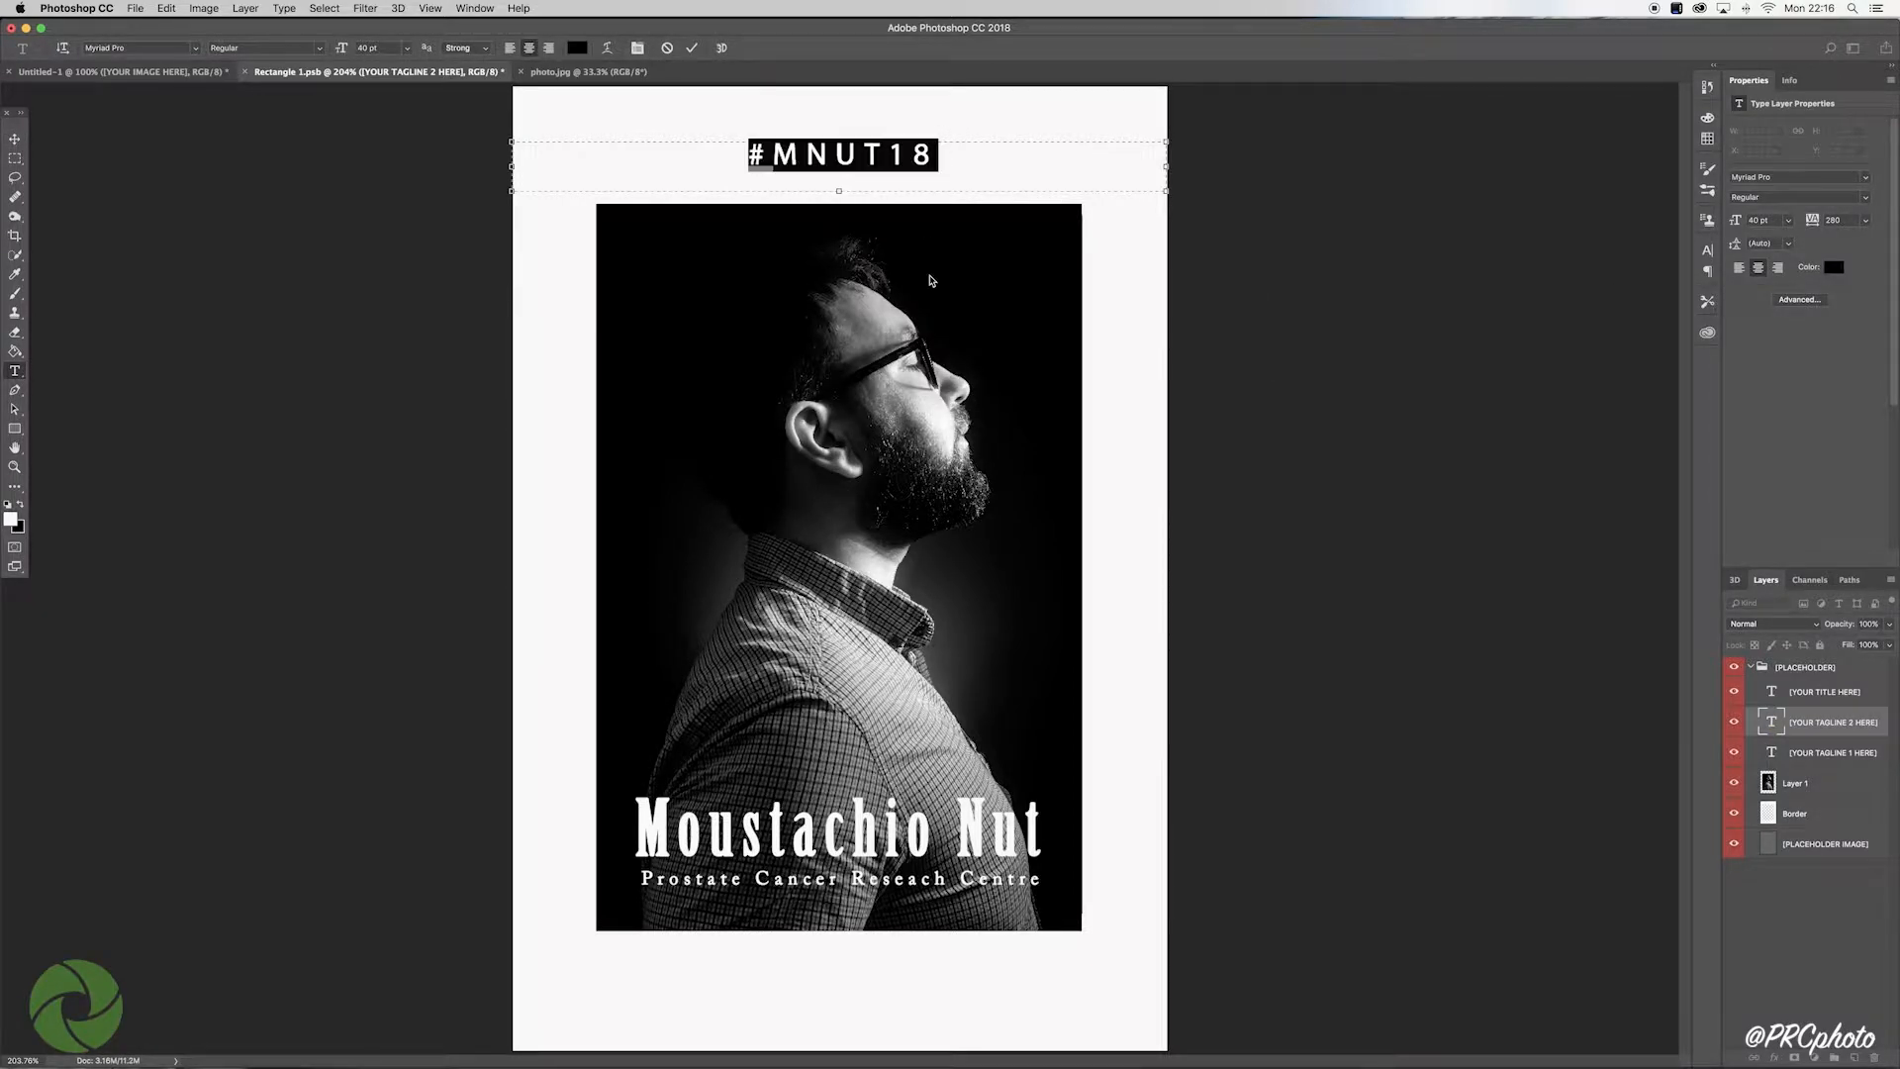
pyautogui.click(196, 48)
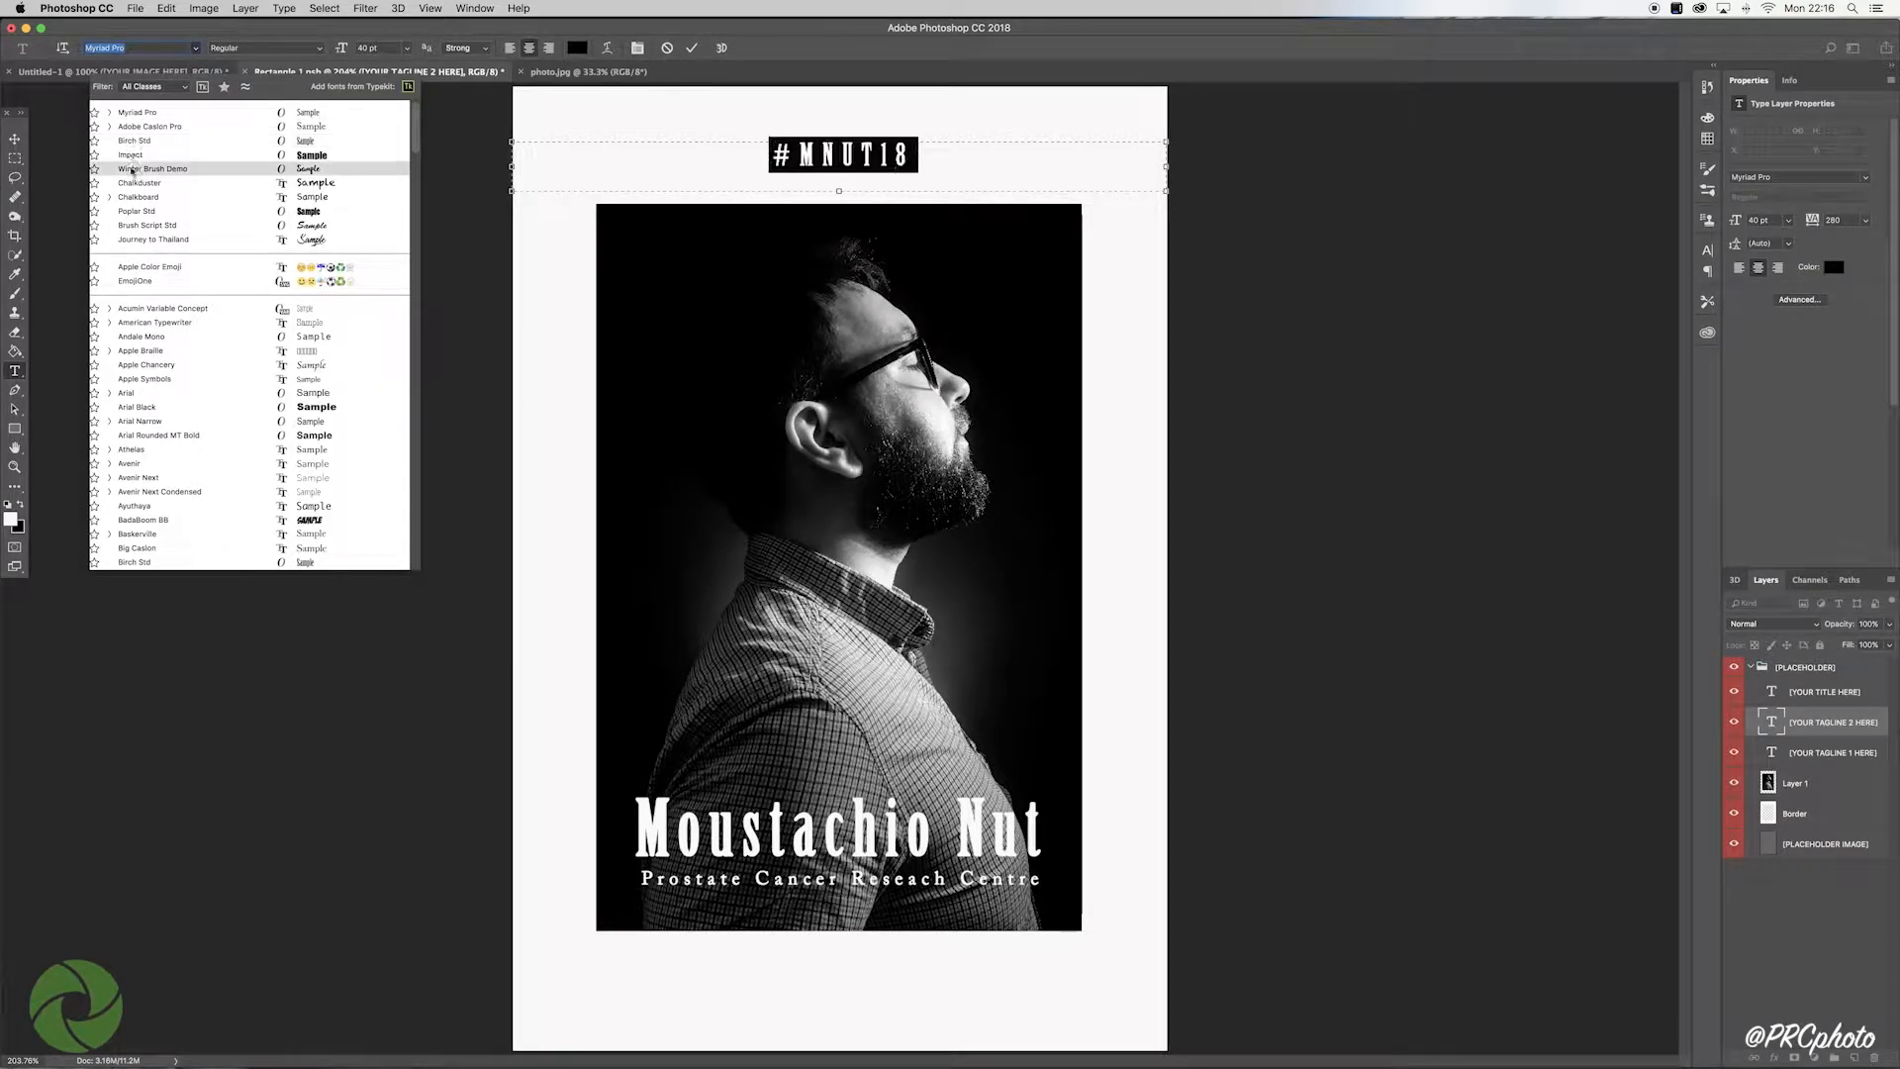
pyautogui.click(130, 156)
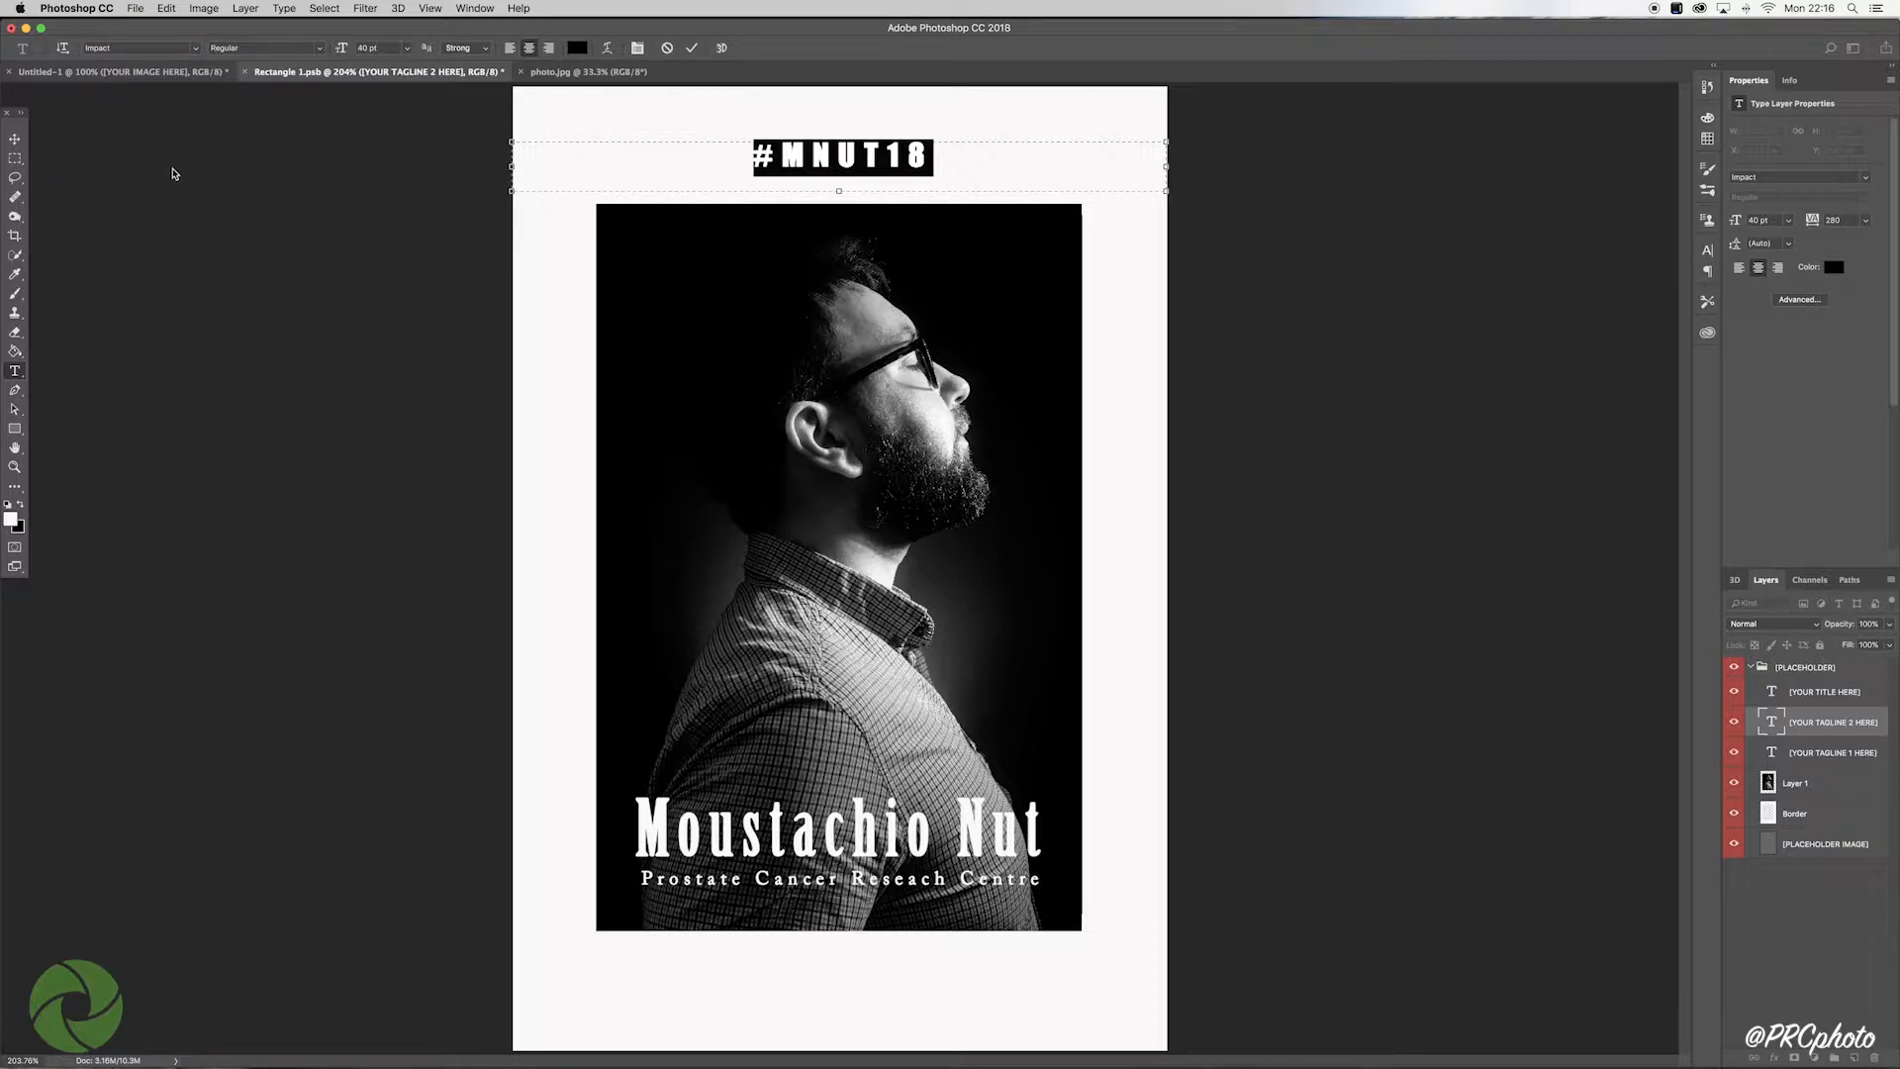
pyautogui.click(1828, 779)
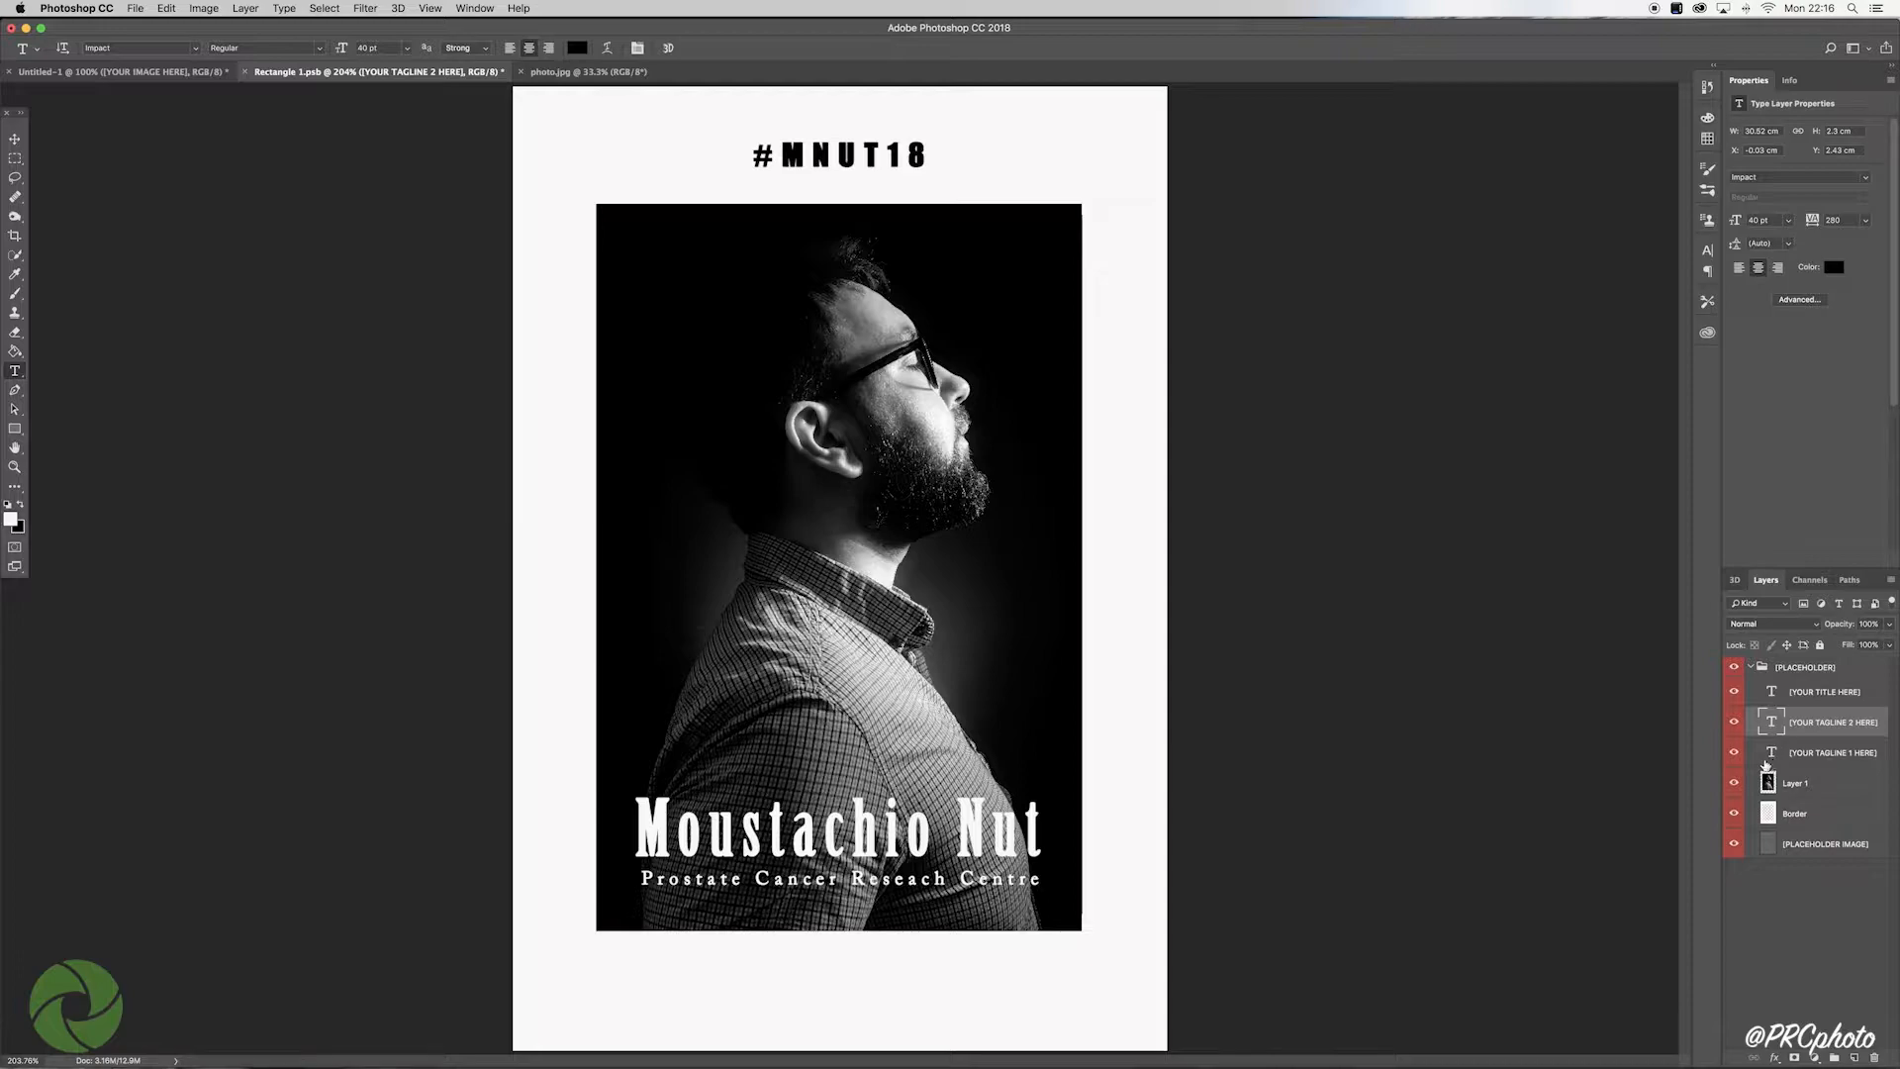
# Step: Nudge the #MNUT18 tagline slightly to the left with the Move tool
pyautogui.click(1836, 756)
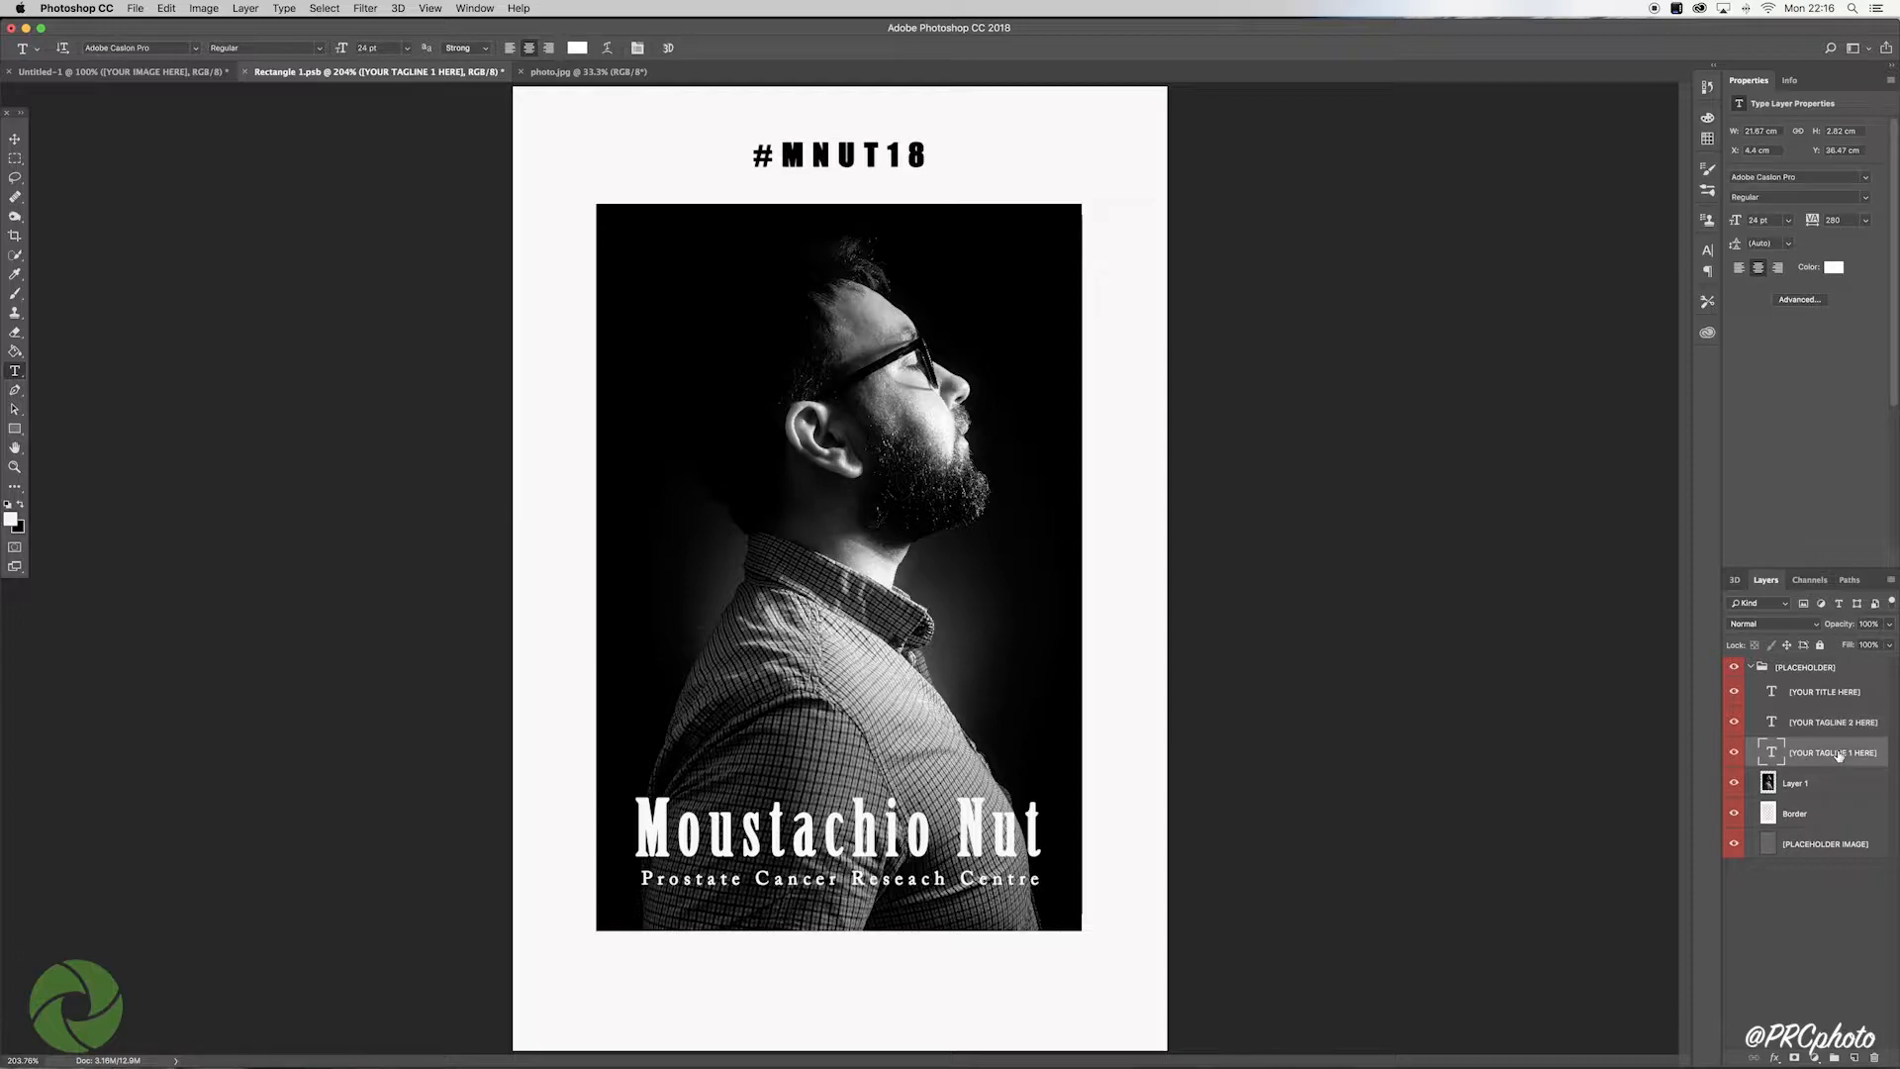
pyautogui.click(1836, 722)
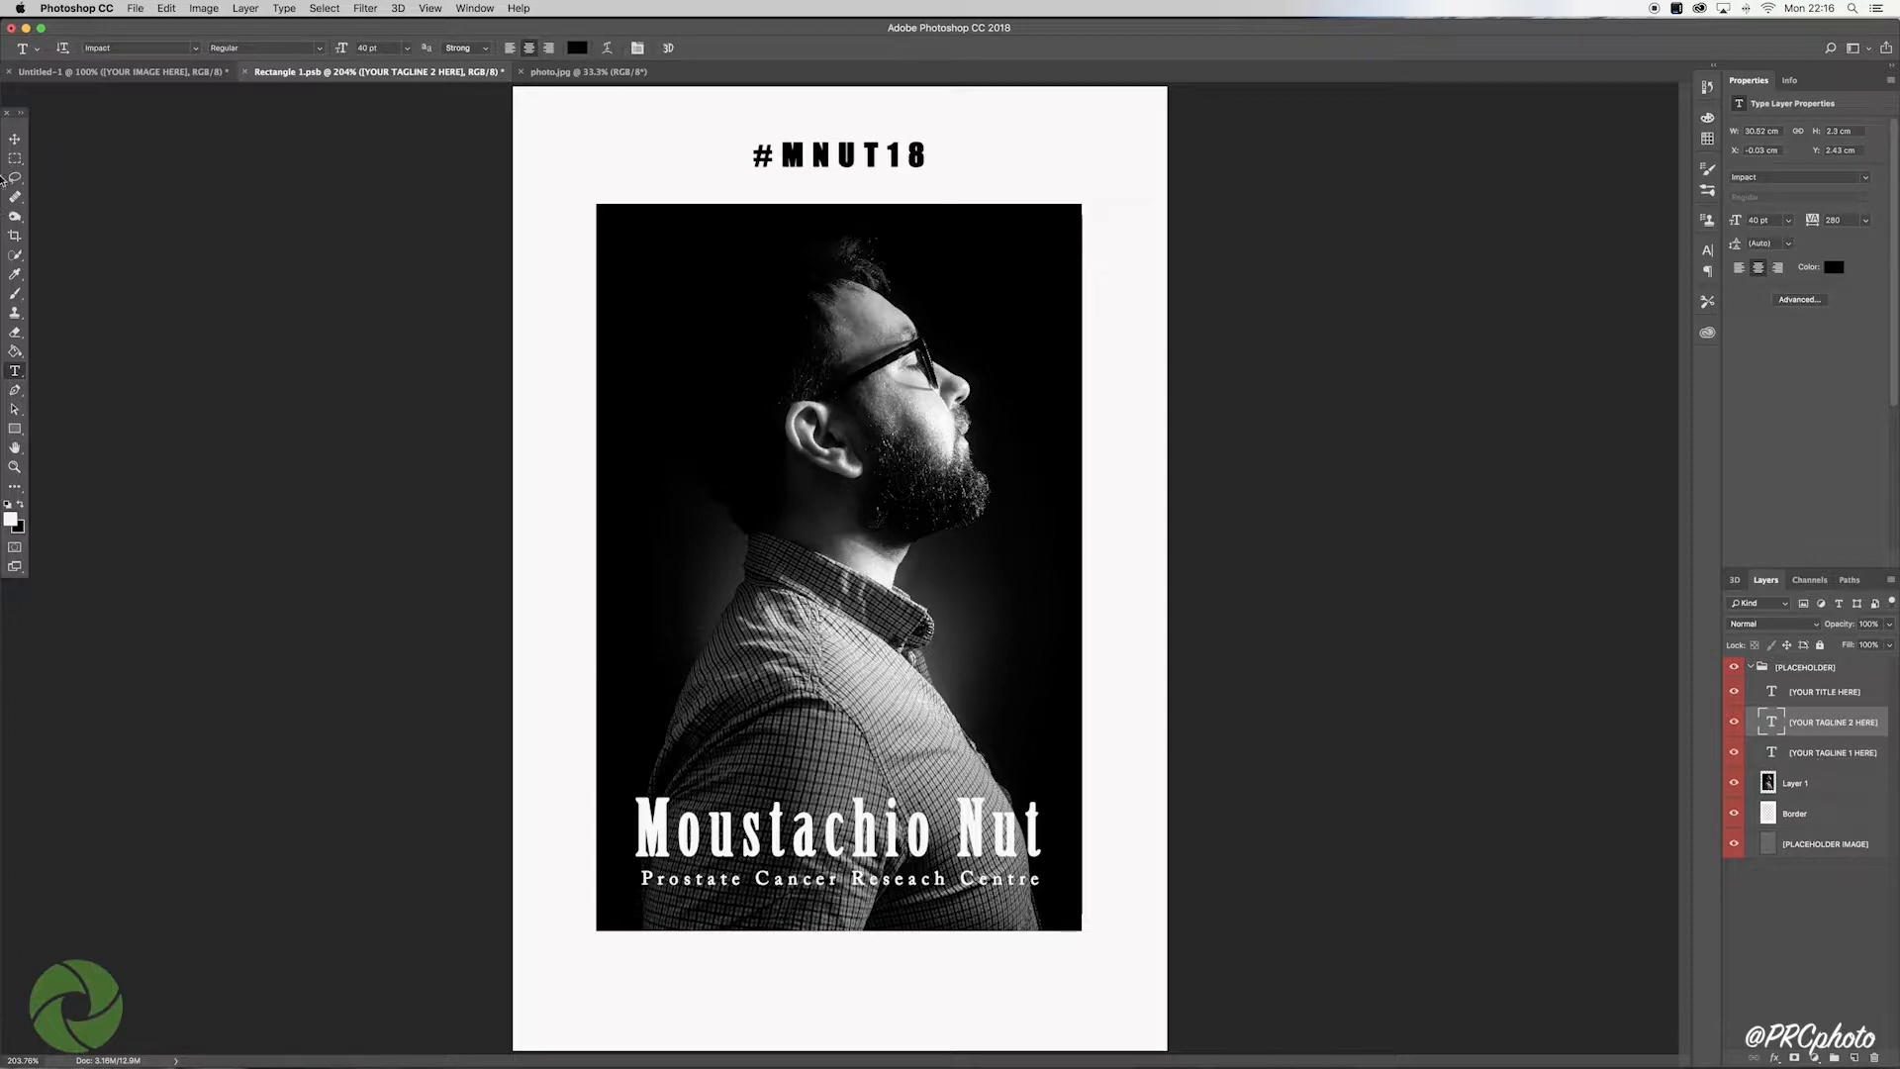
pyautogui.click(15, 139)
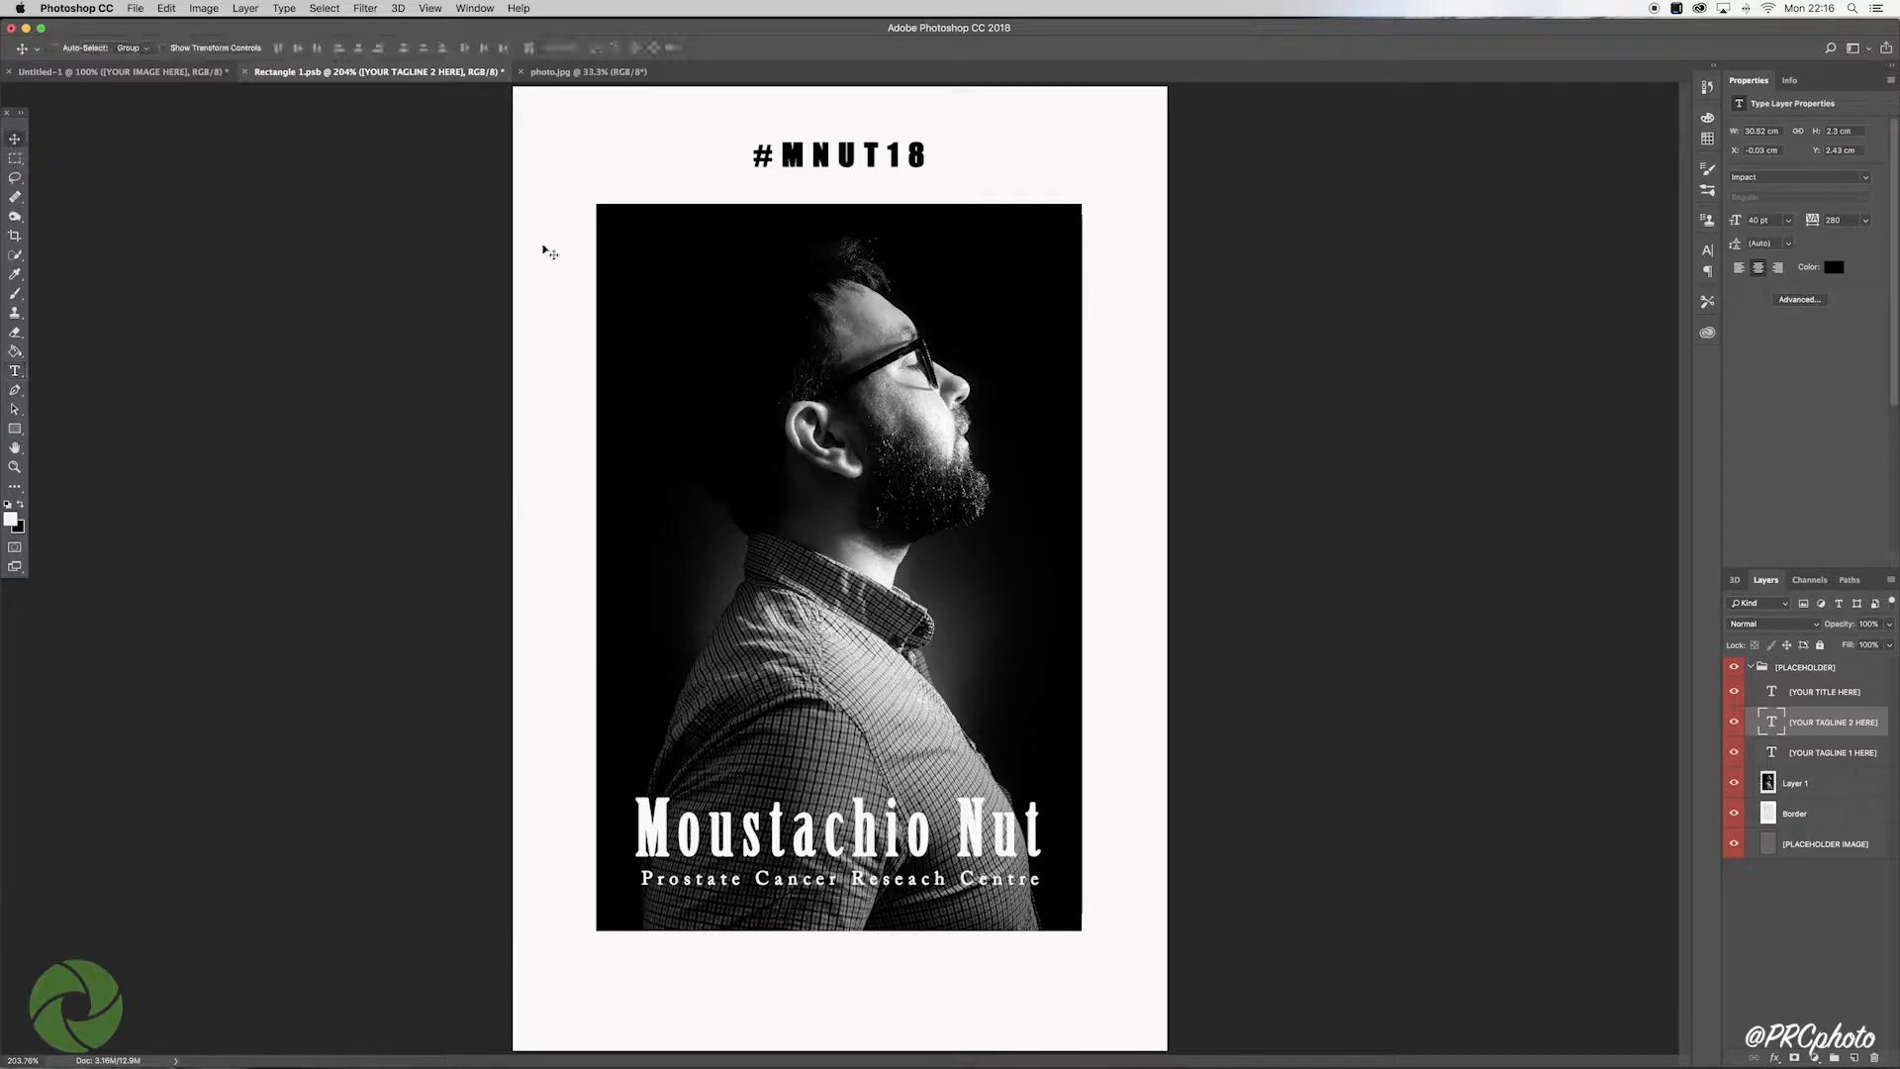
pyautogui.click(1733, 722)
pyautogui.click(1733, 722)
pyautogui.moveTo(867, 163)
pyautogui.mouseDown()
pyautogui.moveTo(834, 161)
pyautogui.moveTo(870, 163)
pyautogui.moveTo(854, 164)
pyautogui.mouseUp()
# Step: Align the horizontal centres of the title and both tagline layers
pyautogui.click(1858, 695)
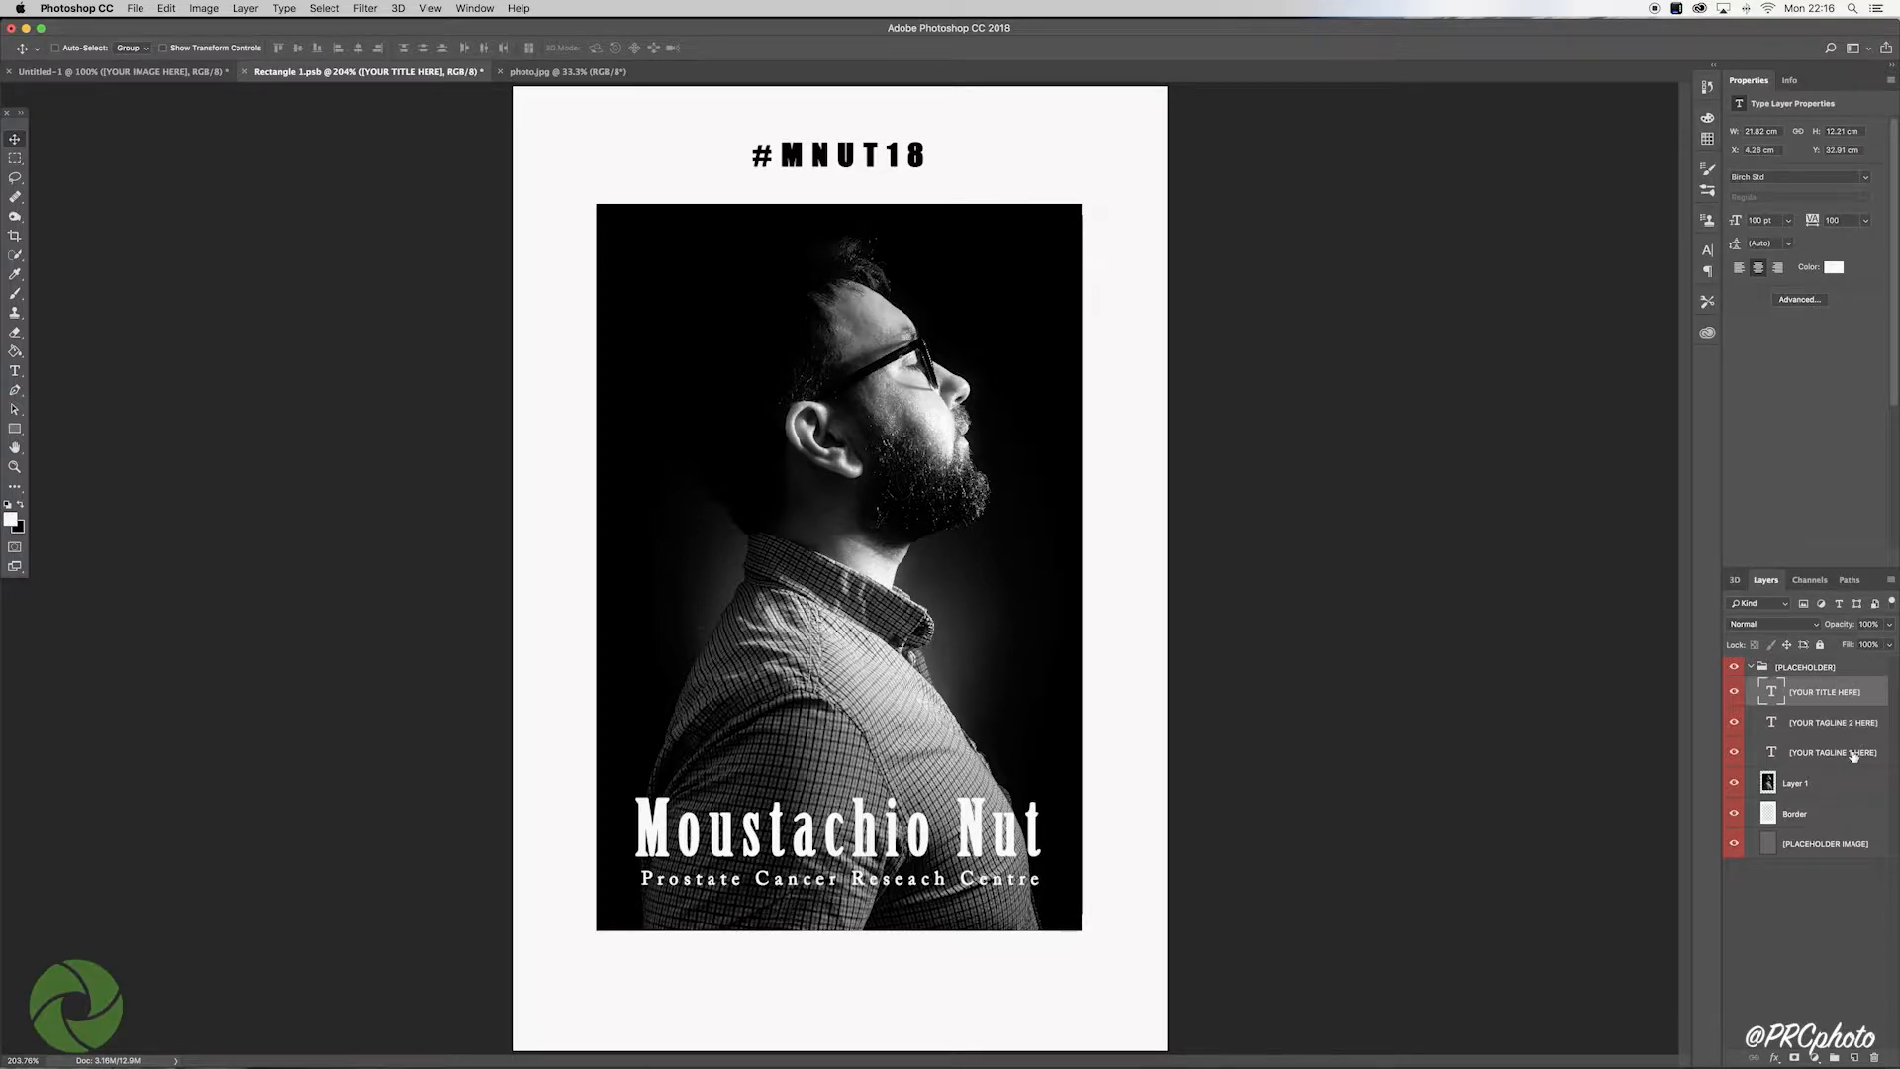
pyautogui.keyDown('shift'); pyautogui.click(1854, 754); pyautogui.keyUp('shift')
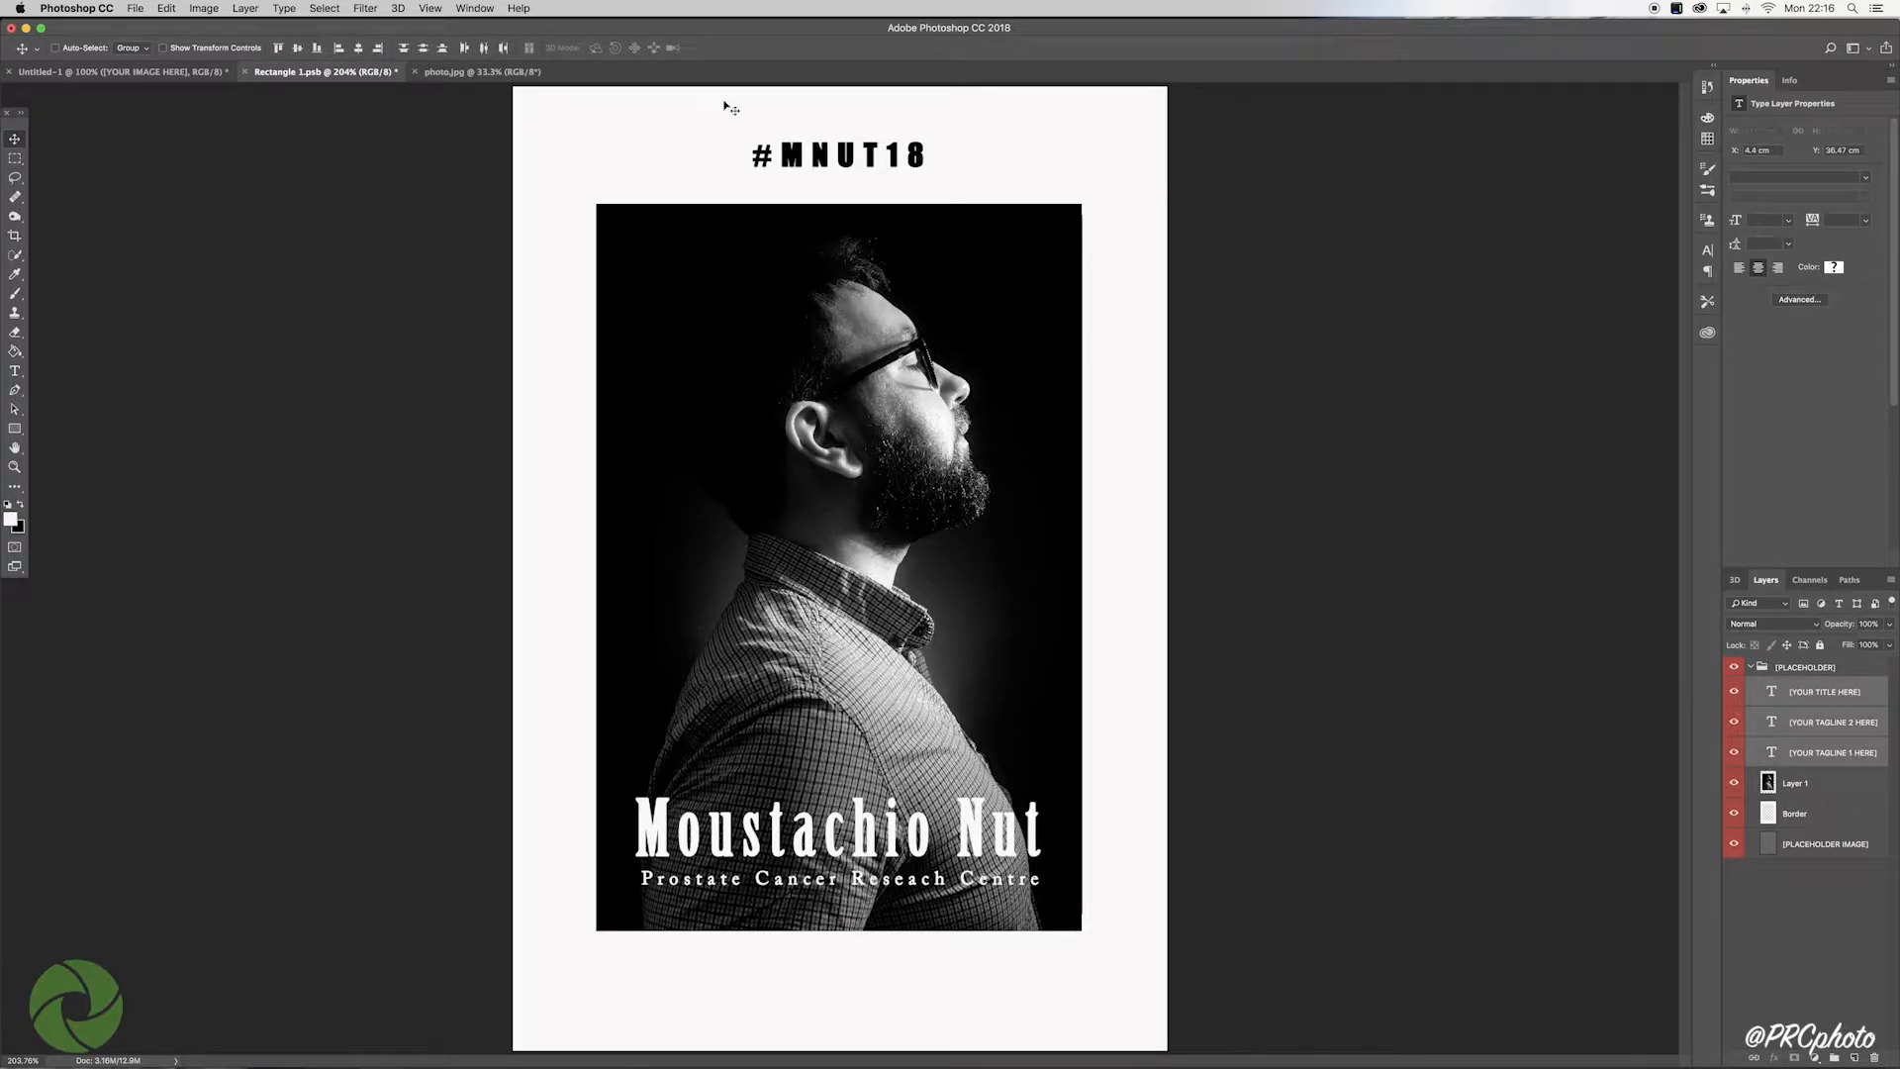
pyautogui.click(359, 49)
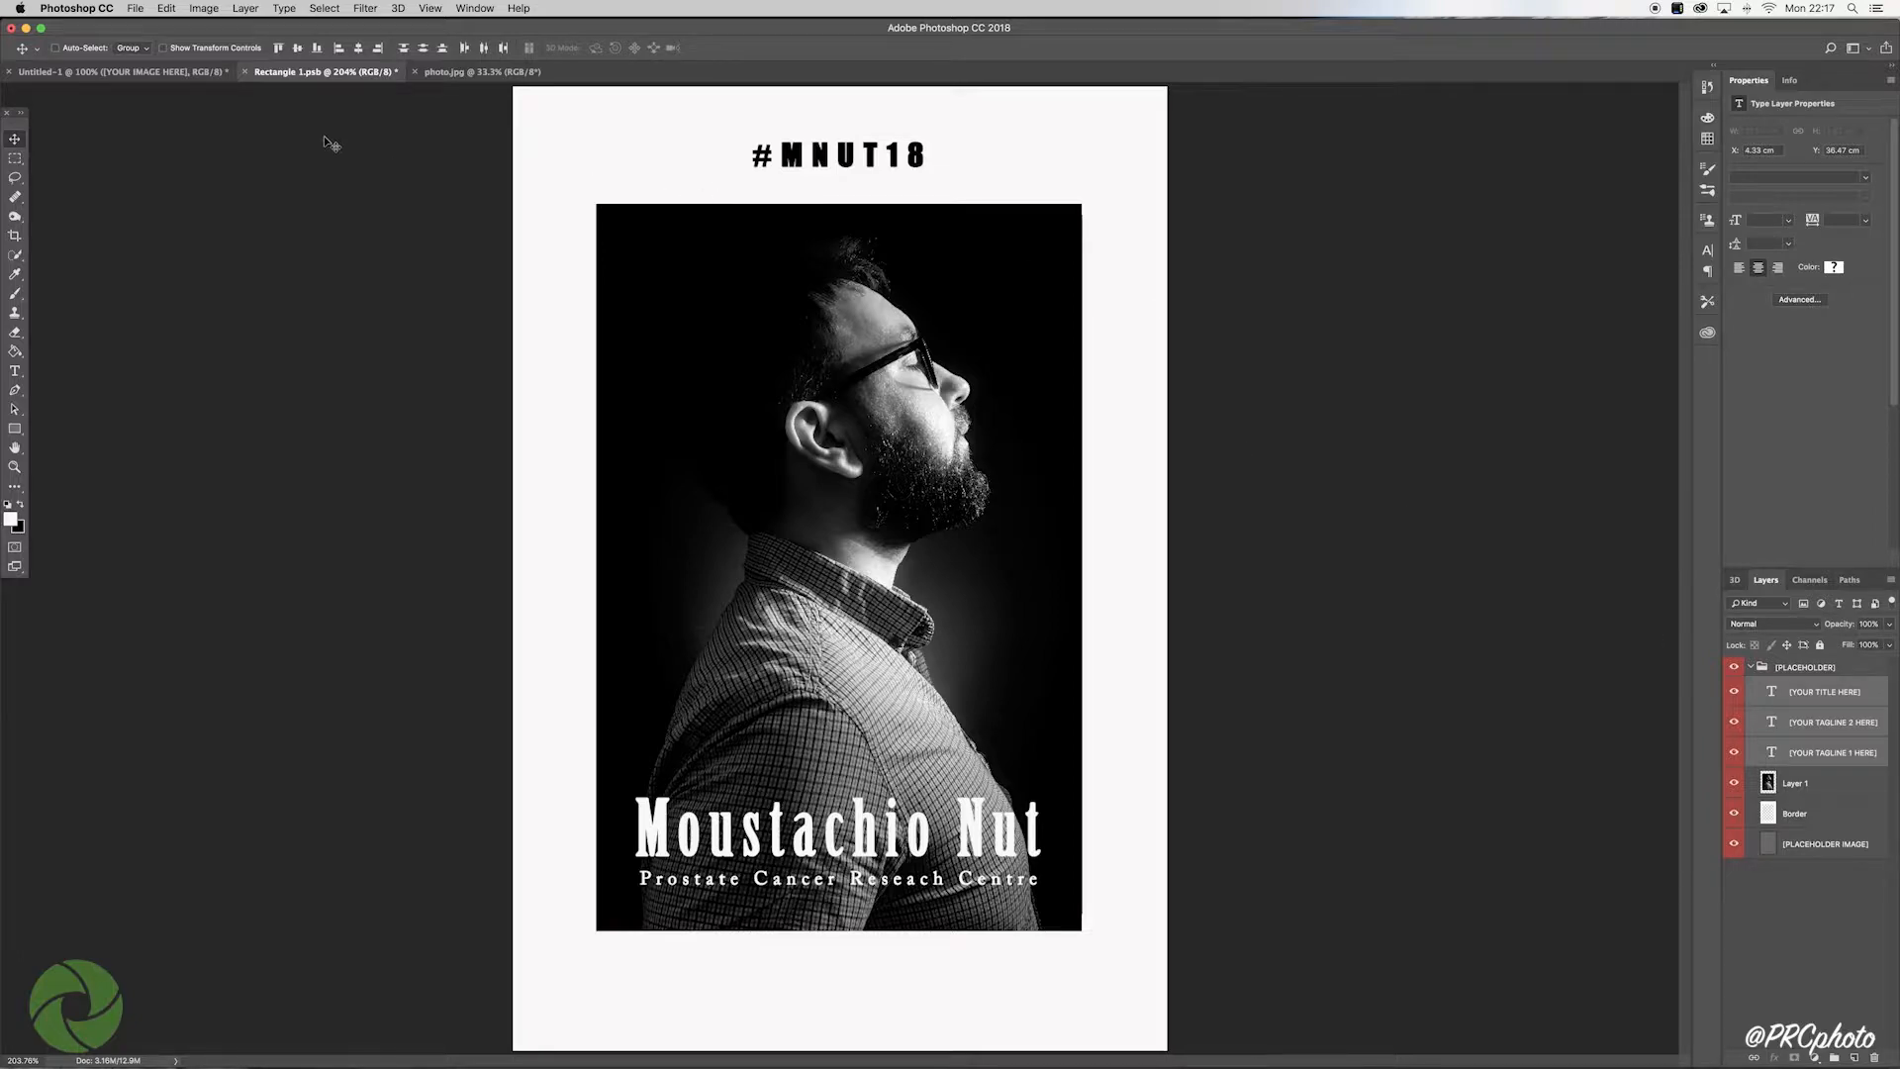
# Step: Close Rectangle 1.psb with its changes saved and return to the Untitled-1 mockup document
pyautogui.click(245, 73)
pyautogui.click(1072, 342)
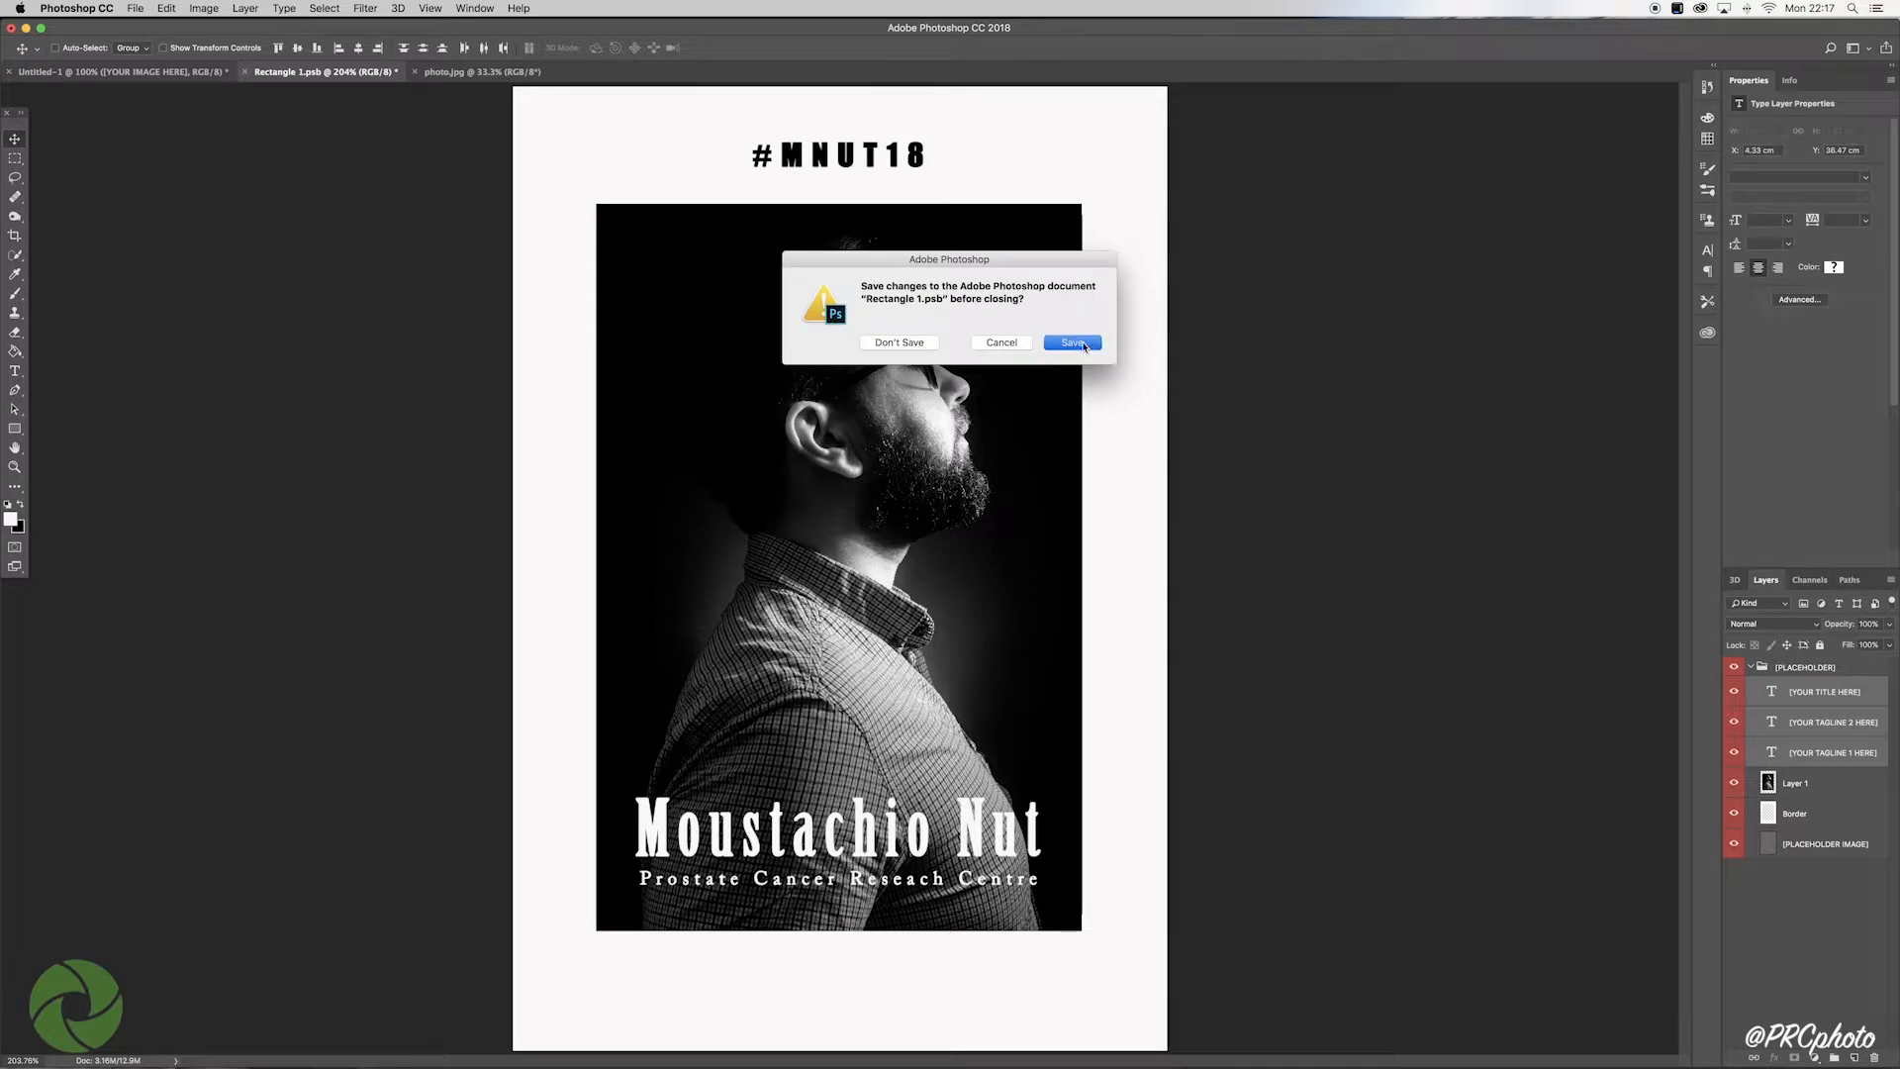
pyautogui.click(112, 74)
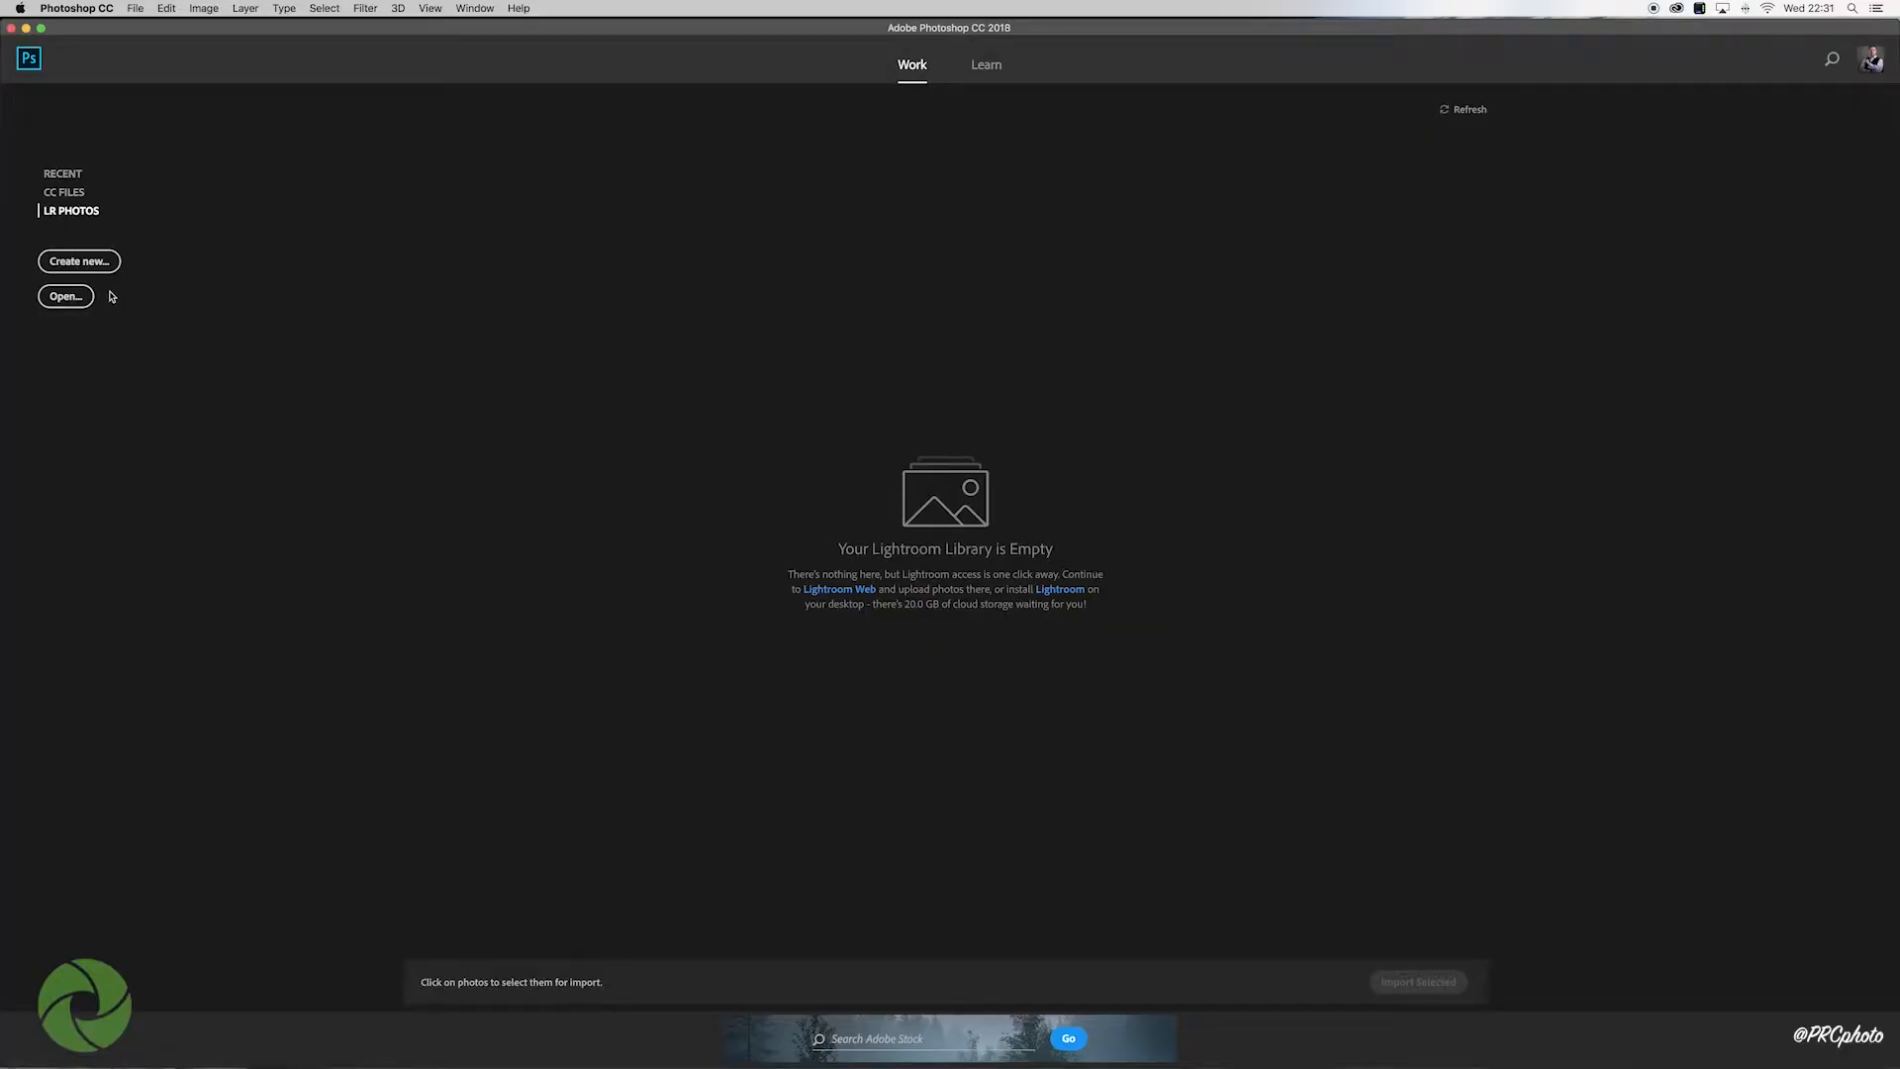
# Step: Start a new document and select the free Vintage Instant Film Effects template from the Photo category
pyautogui.click(81, 264)
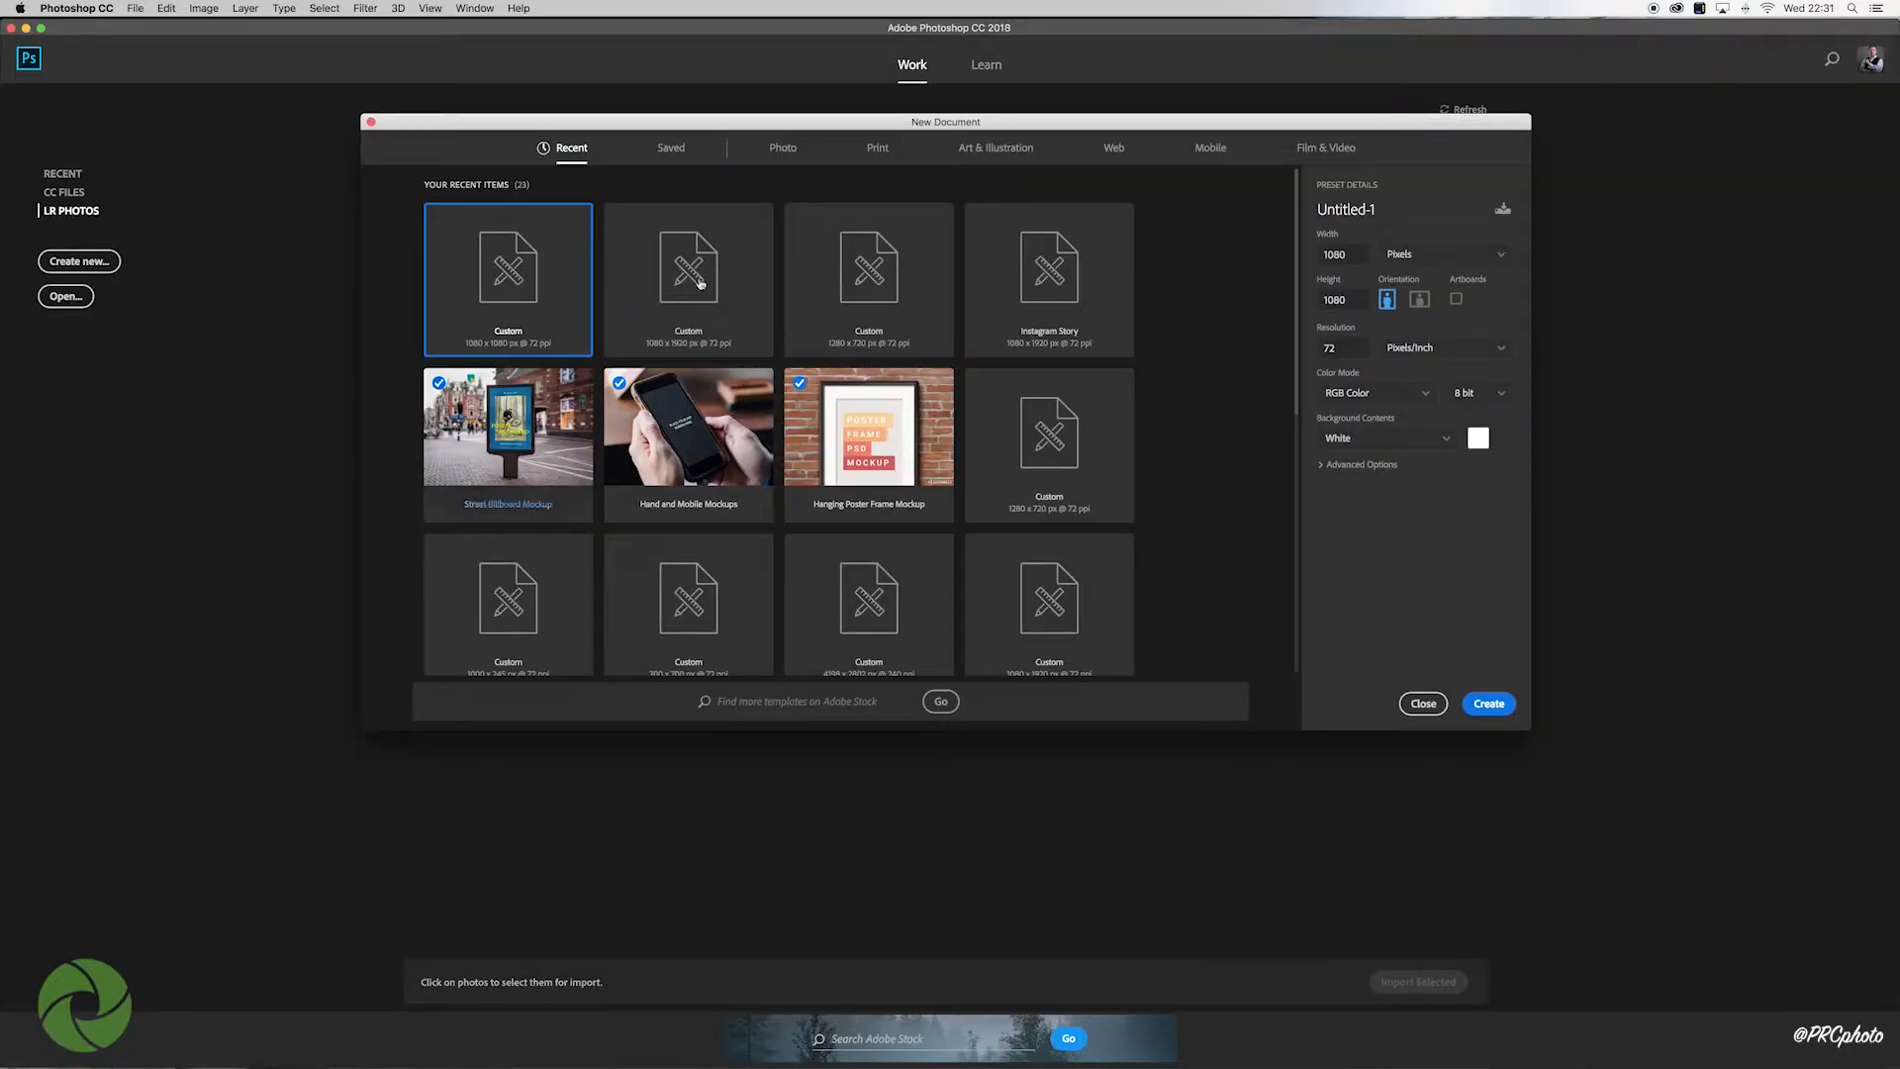
pyautogui.click(782, 149)
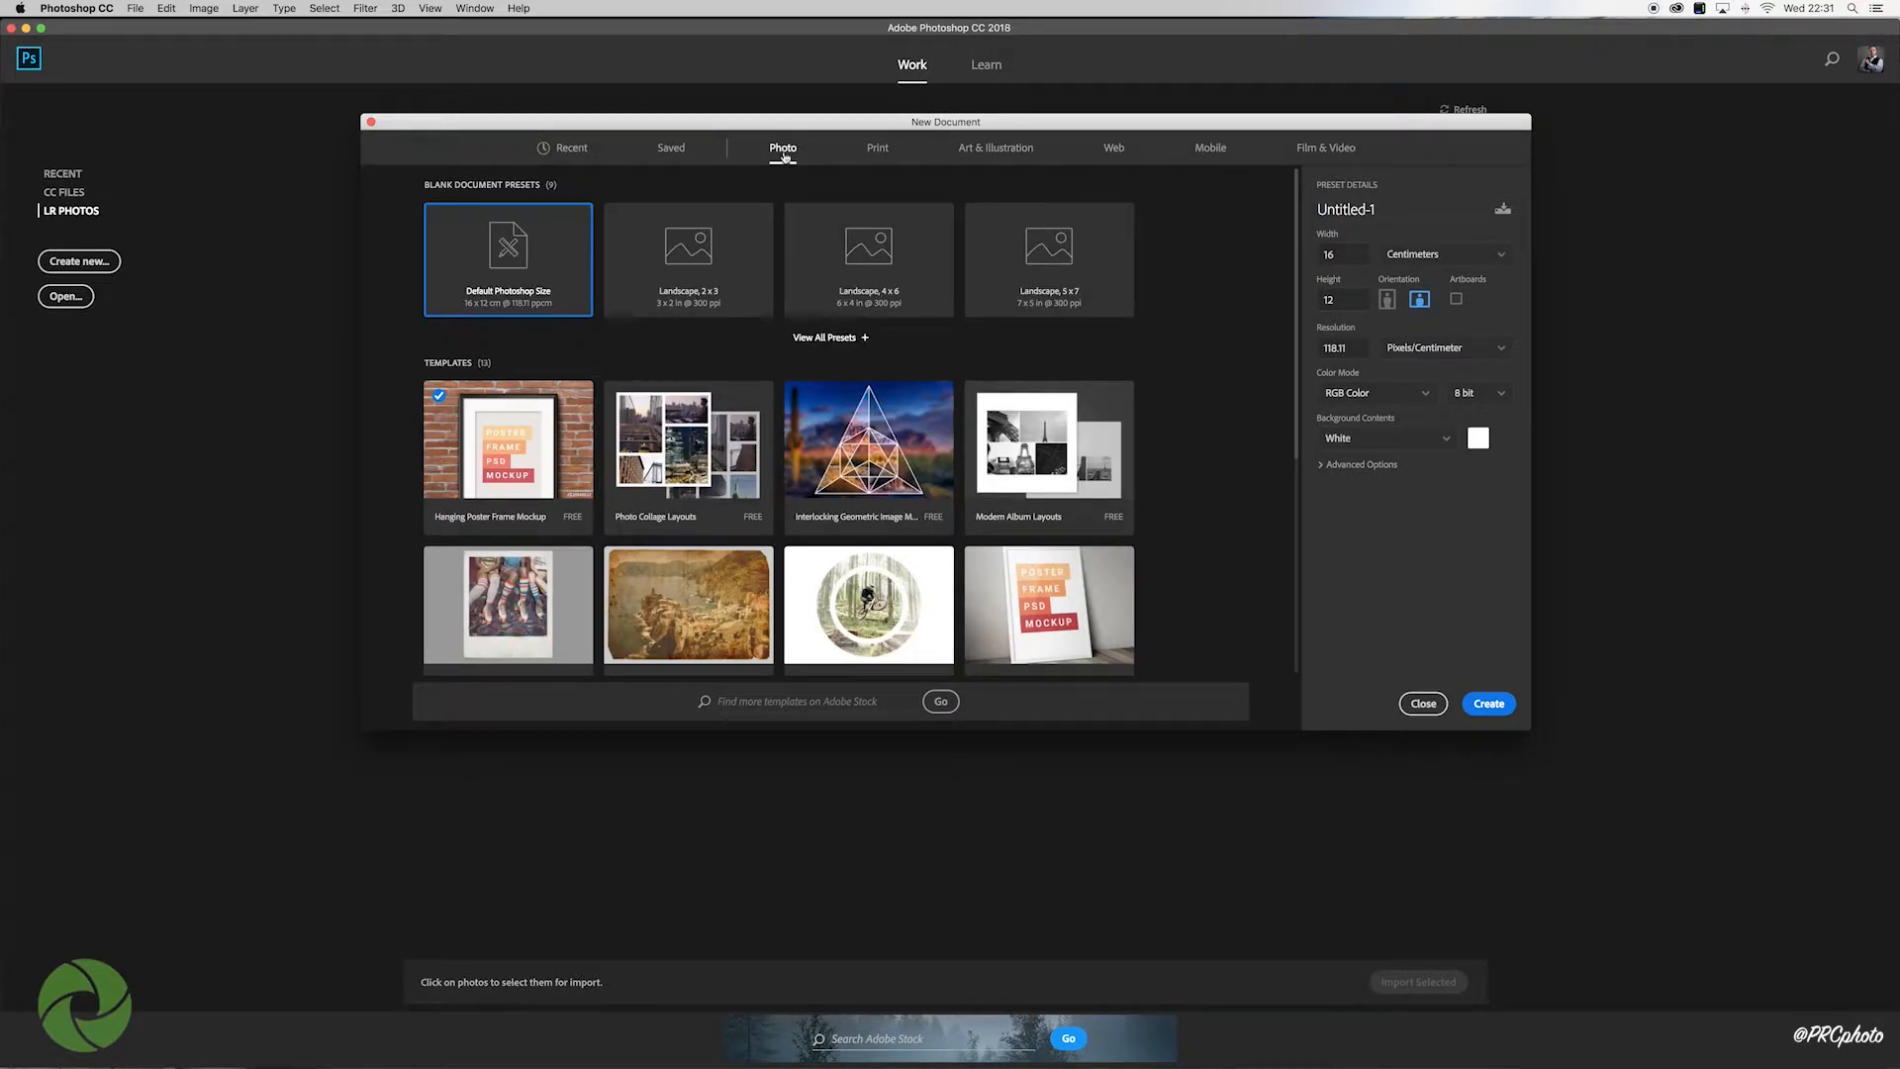
pyautogui.scroll(-3, 460, 579)
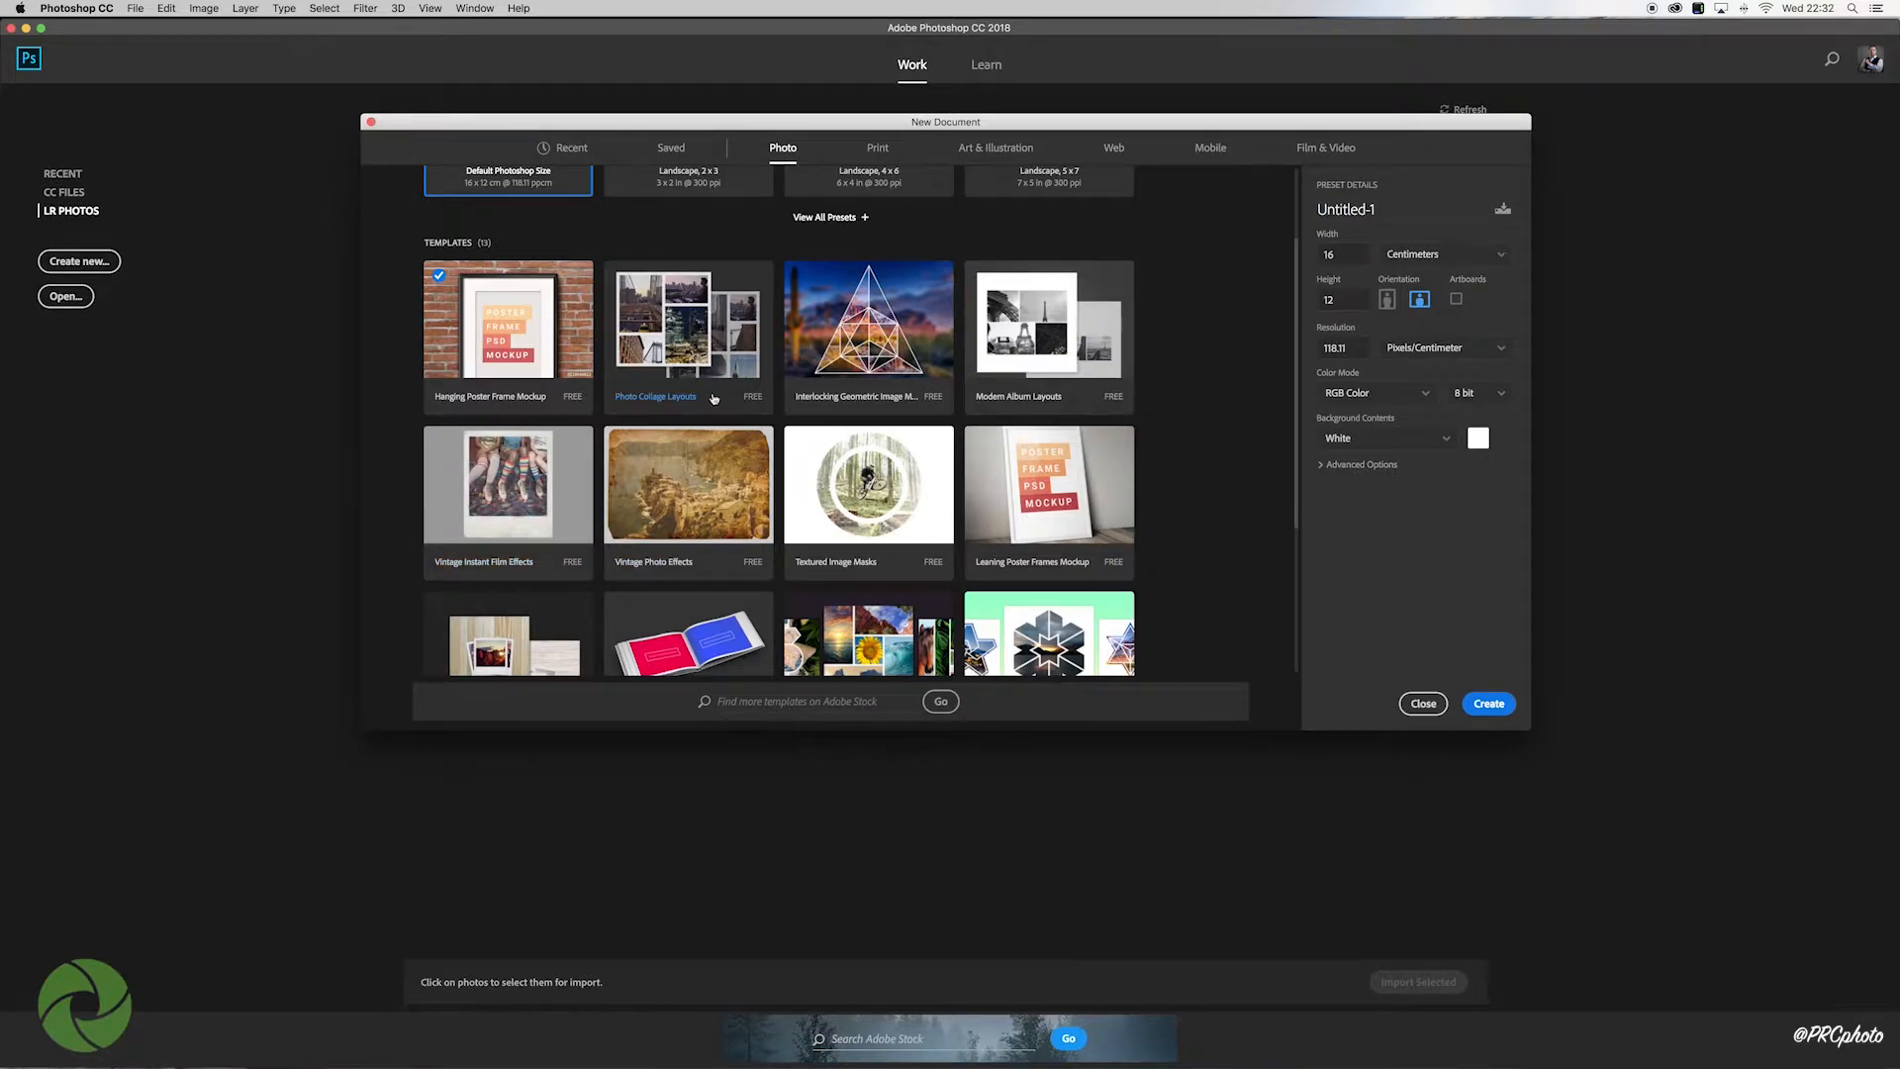
pyautogui.scroll(-5, 967, 543)
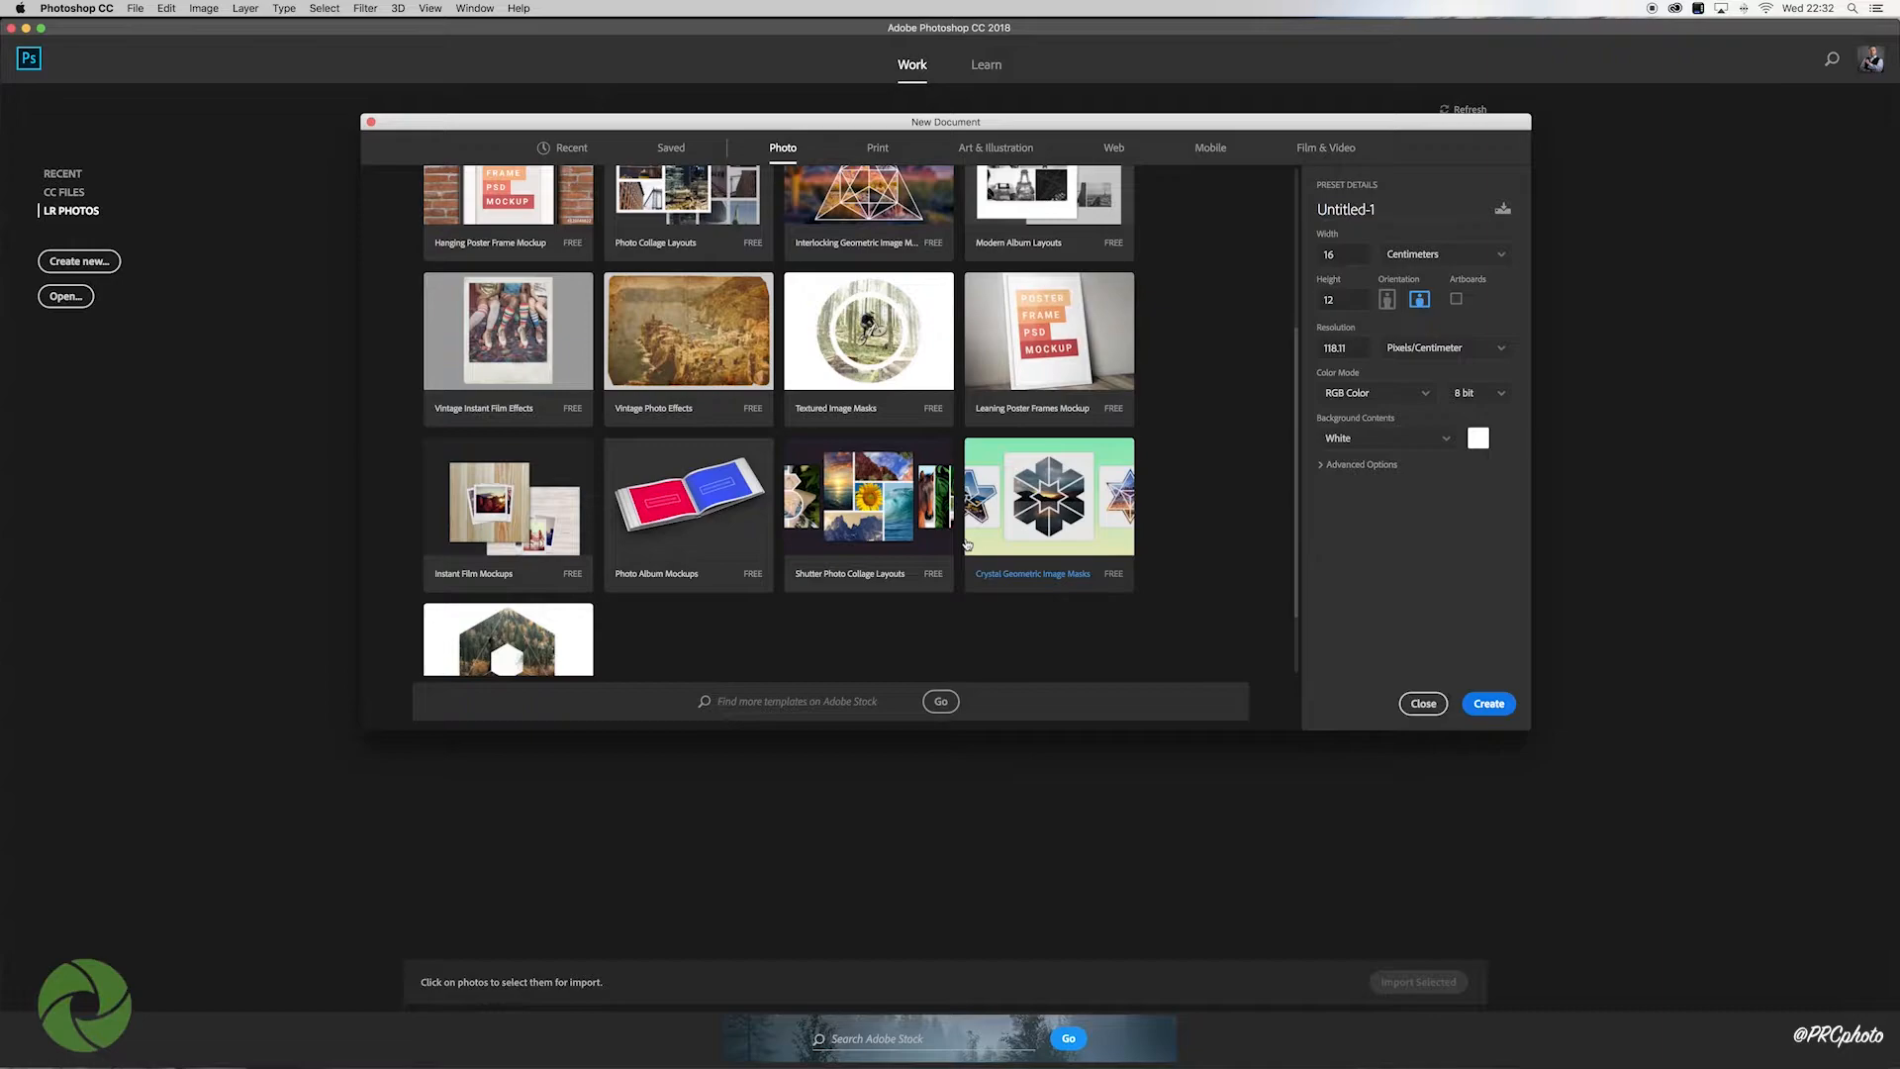
pyautogui.scroll(3, 966, 543)
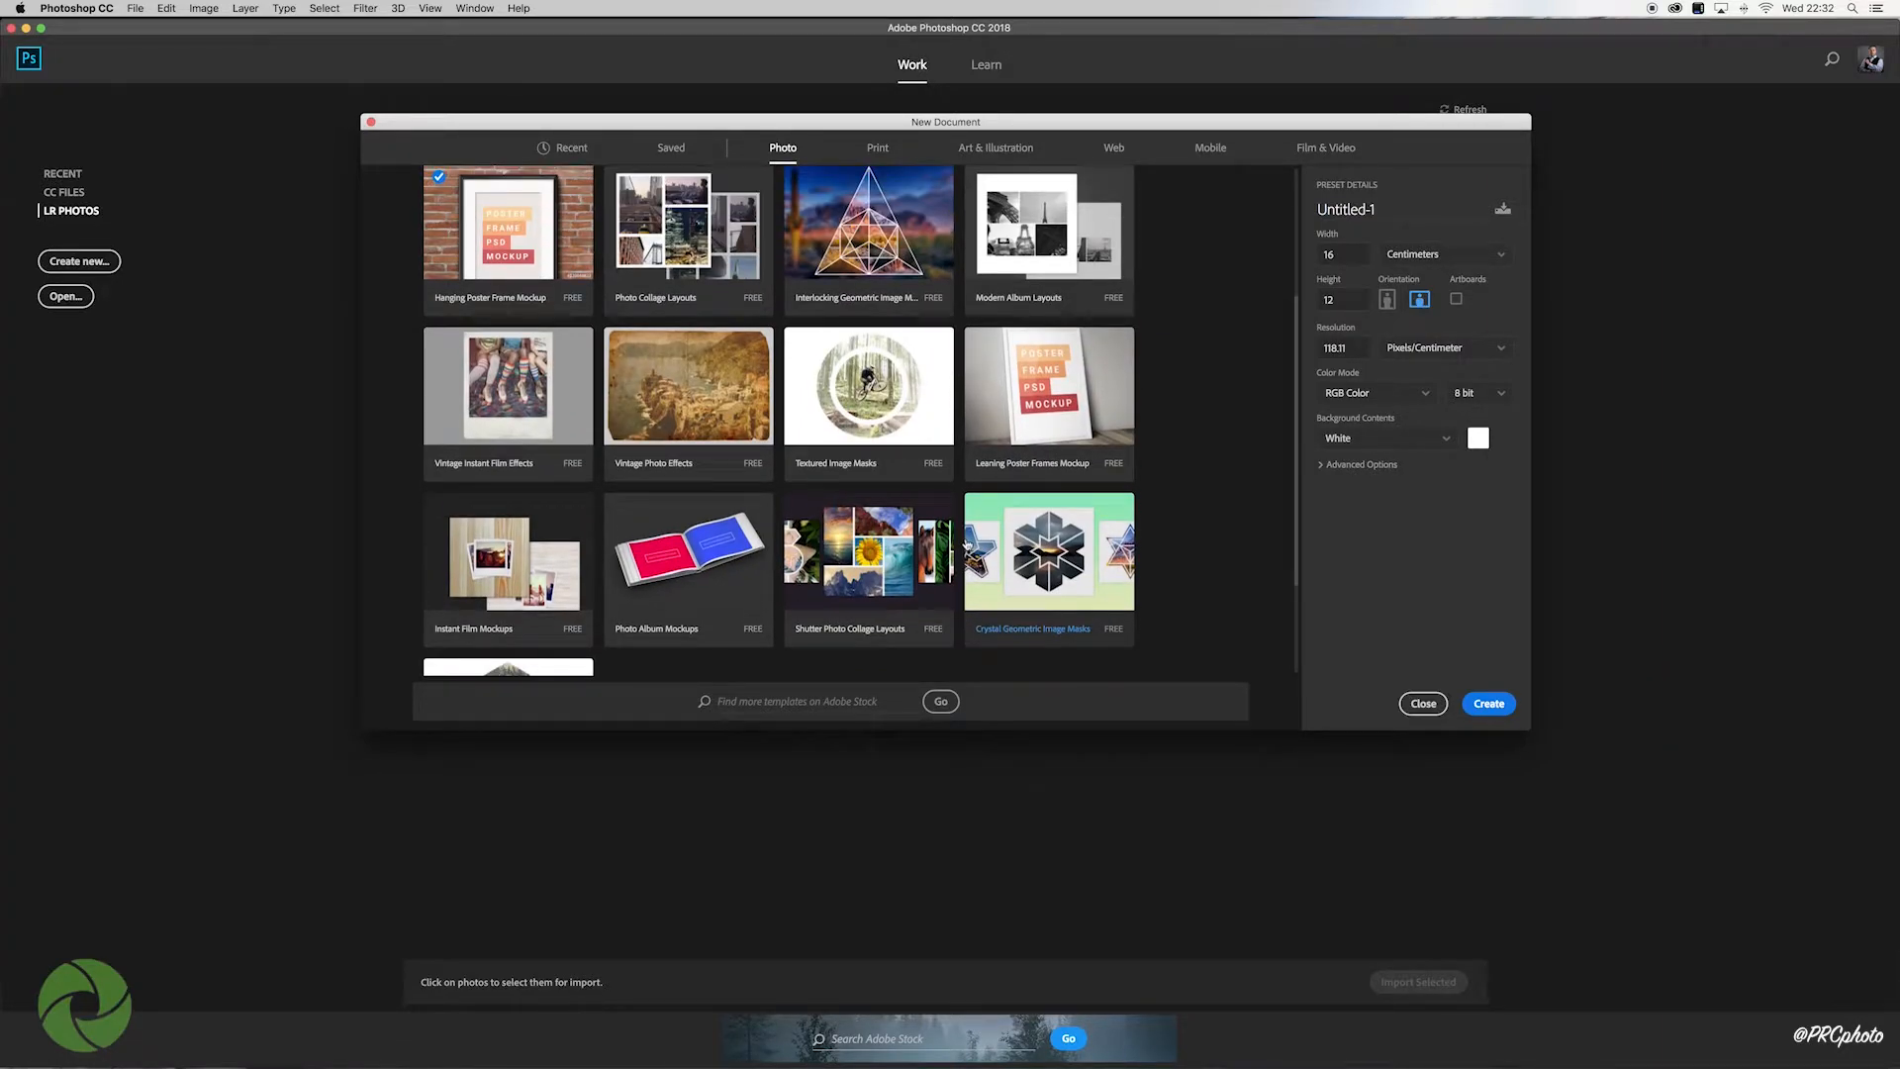
pyautogui.scroll(2, 966, 543)
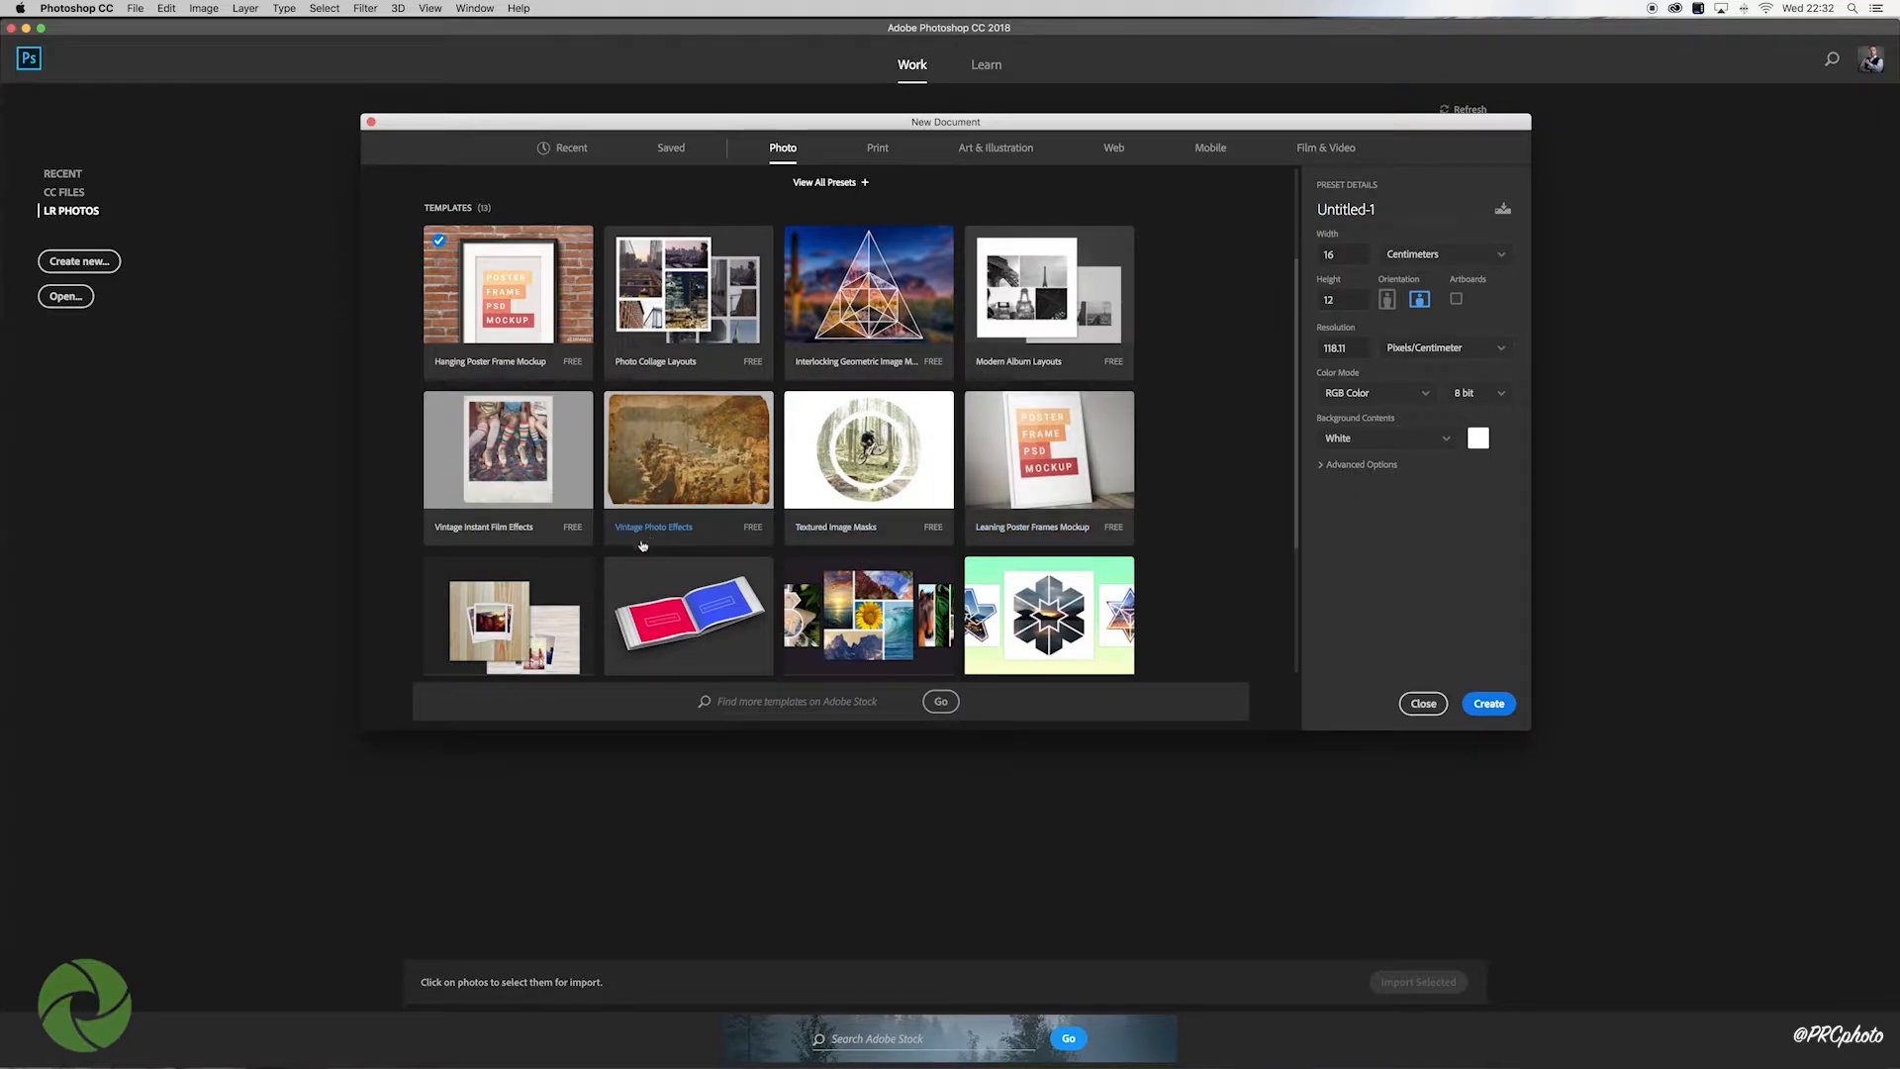
pyautogui.click(514, 467)
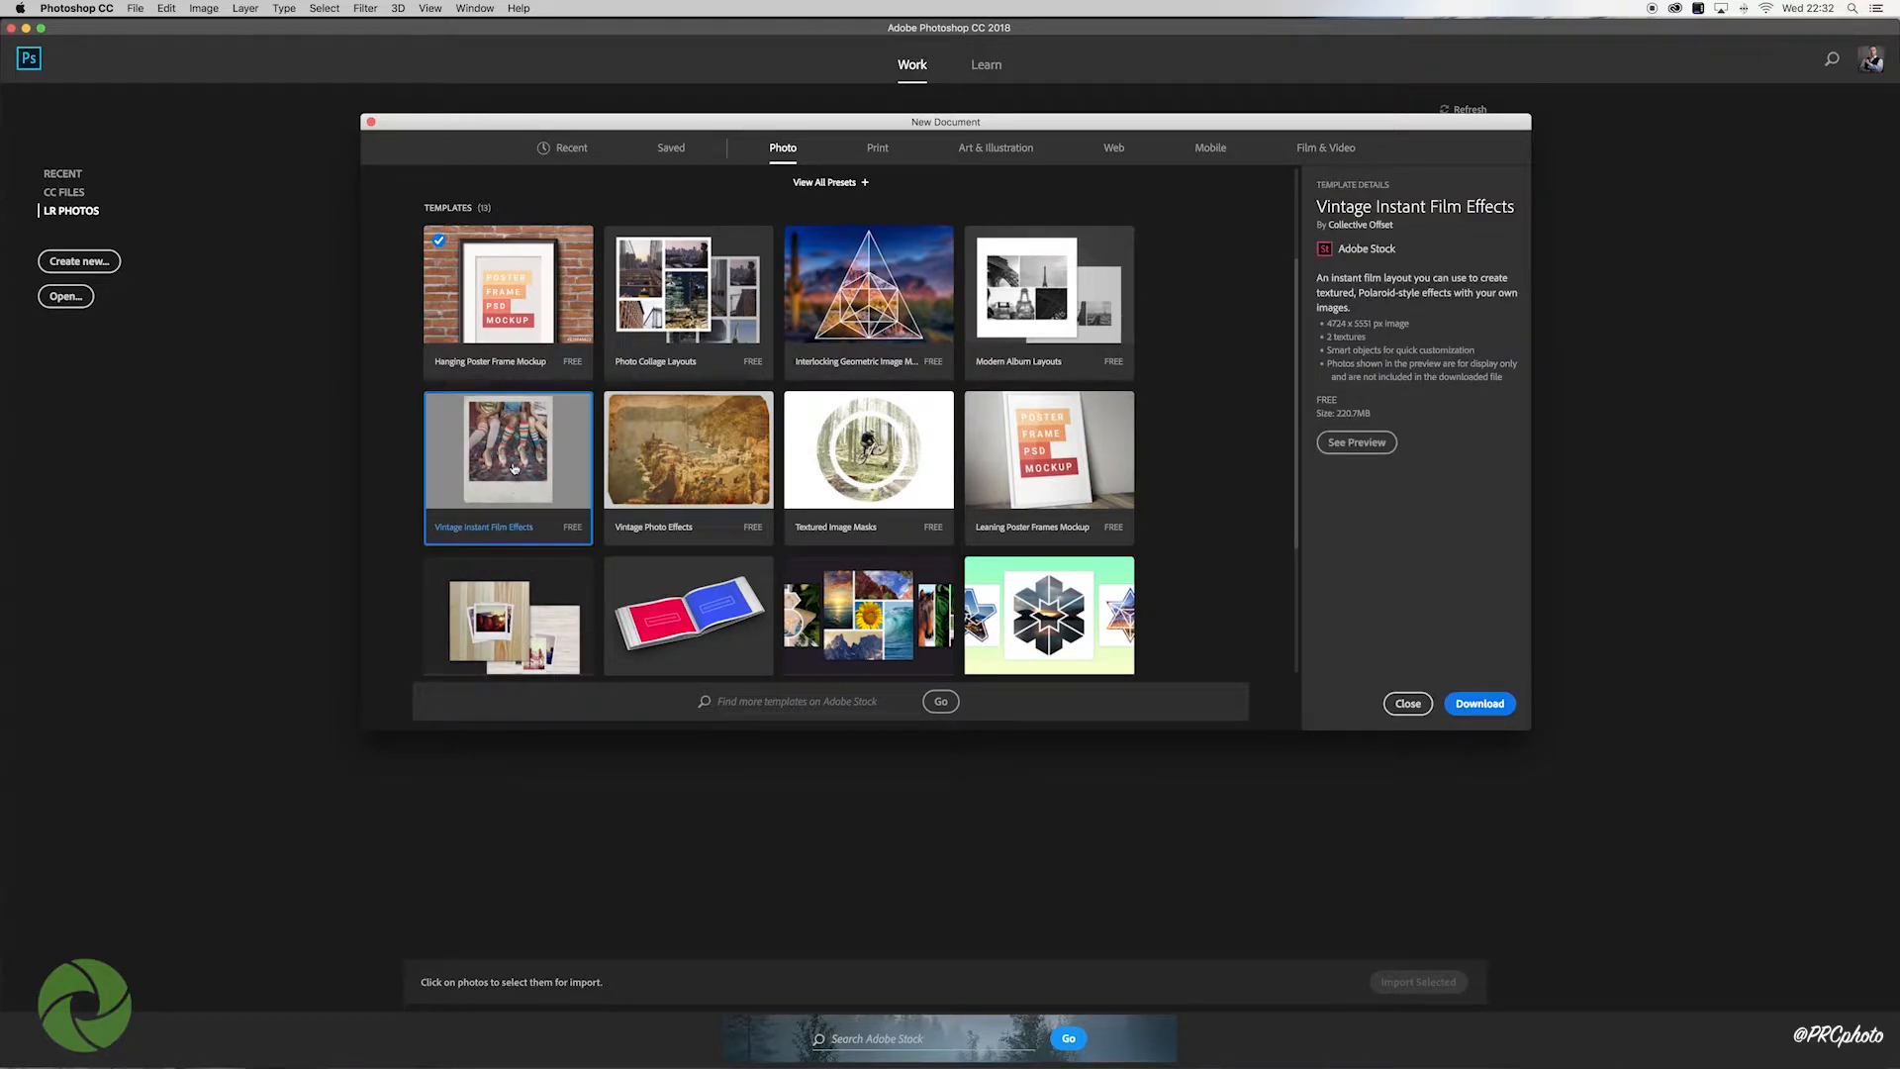
# Step: Download the Vintage Instant Film Effects template, accepting its large file size, and open it as a new document
pyautogui.click(1481, 710)
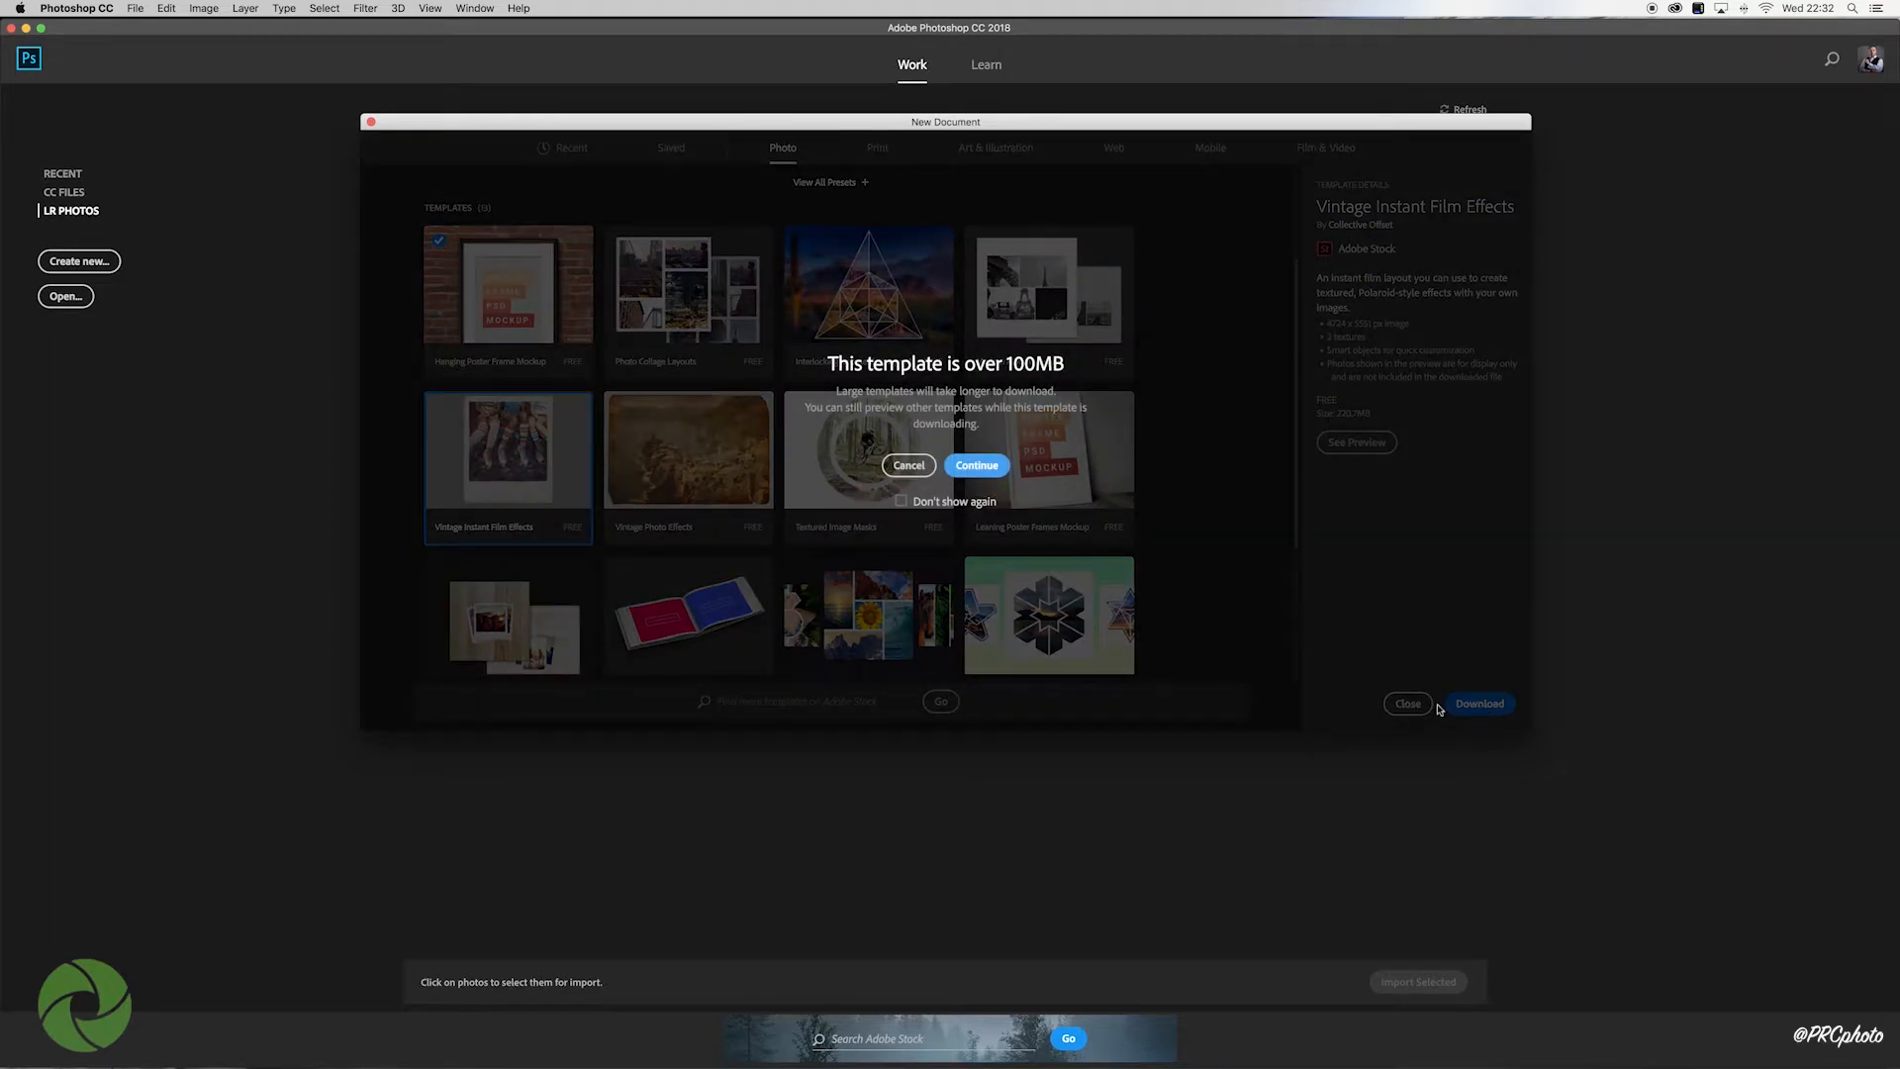
pyautogui.click(977, 466)
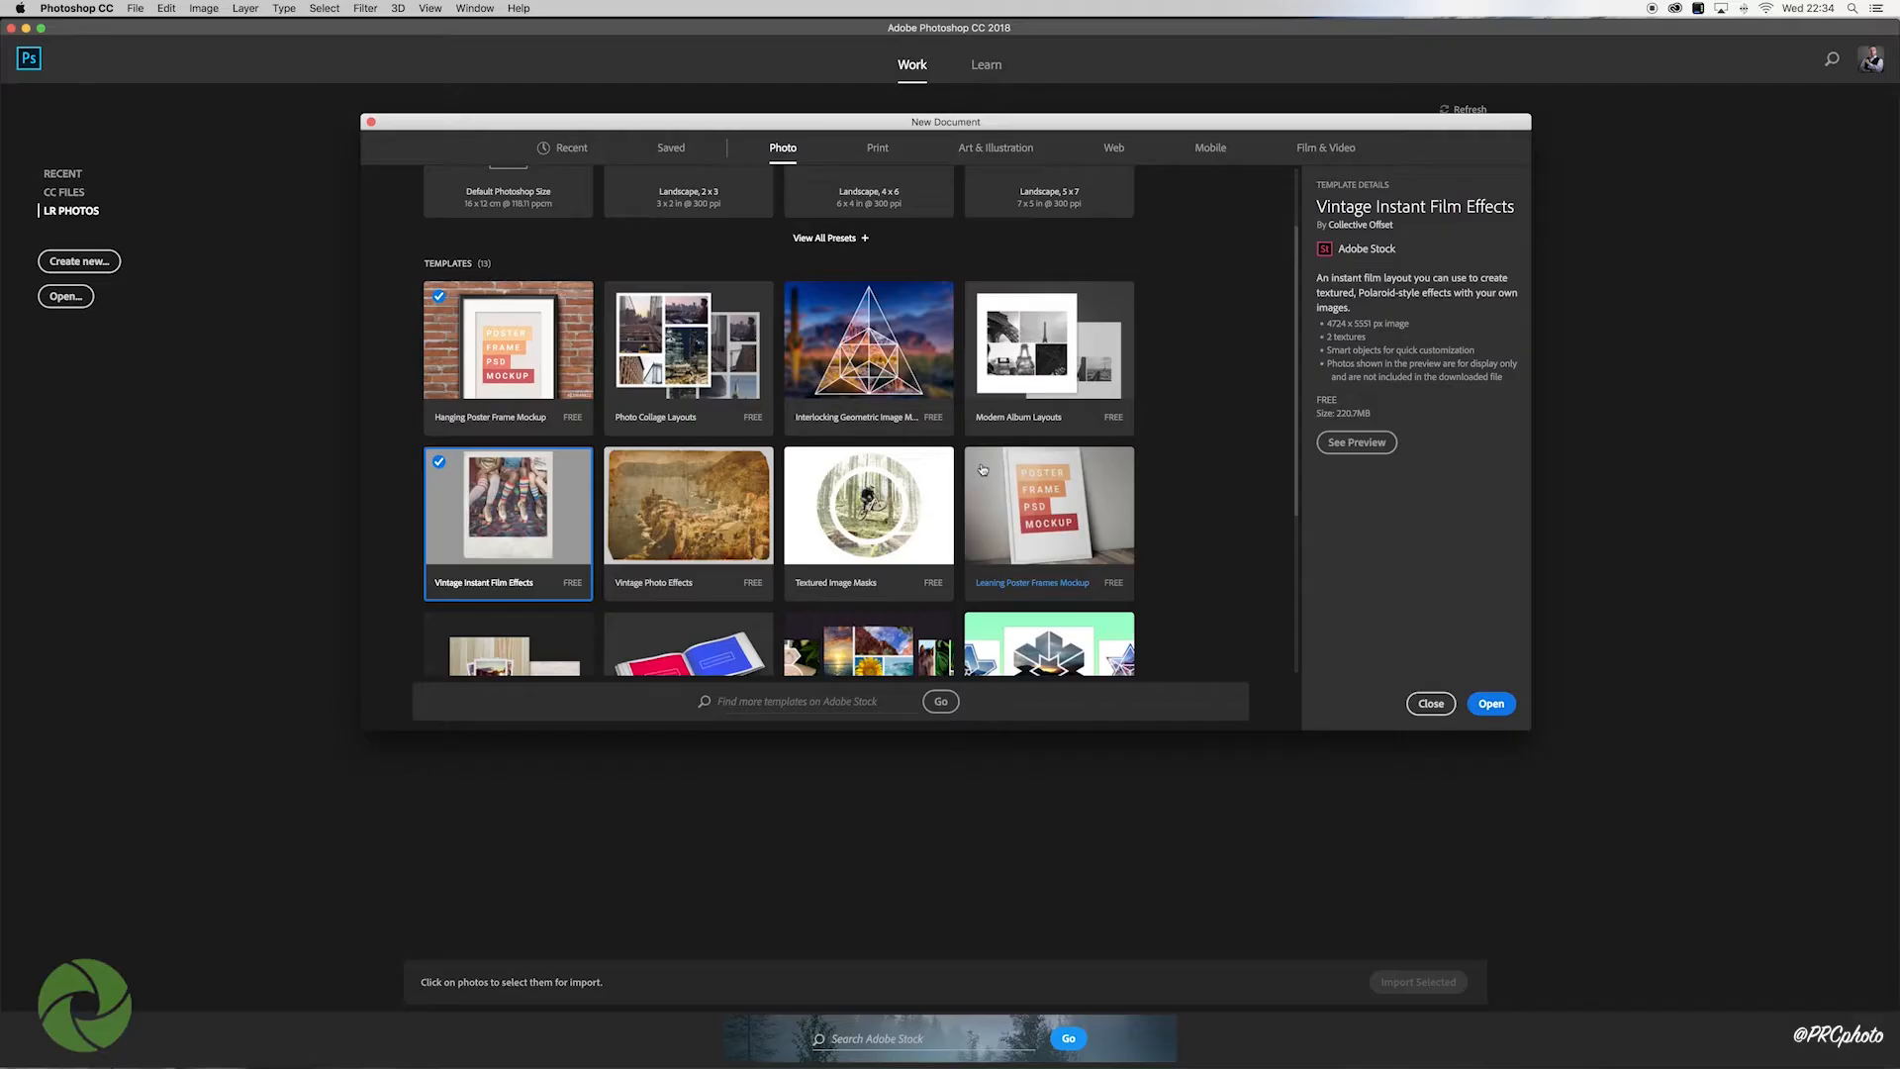
pyautogui.click(1491, 704)
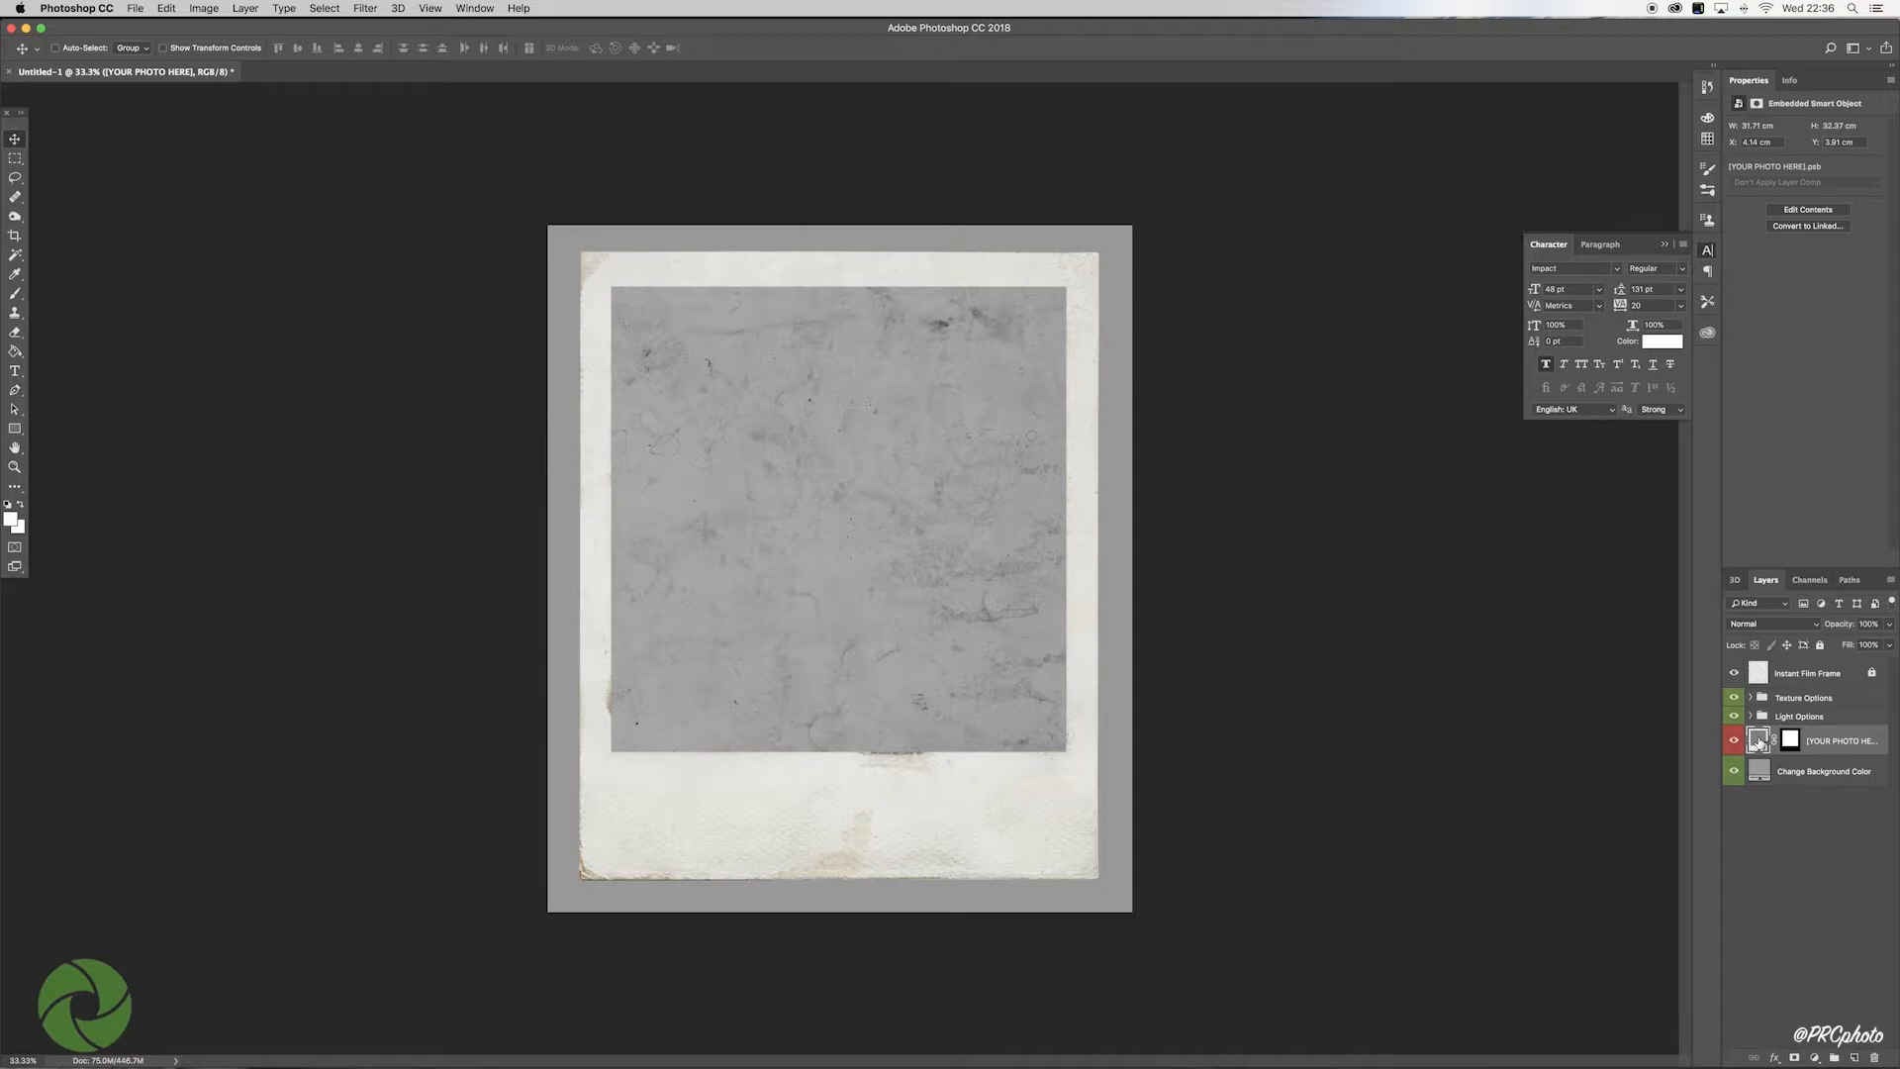
# Step: Open the contents of the [YOUR PHOTO HERE] smart object and place the portrait JPG from the Desktop into it
pyautogui.doubleClick(1756, 740)
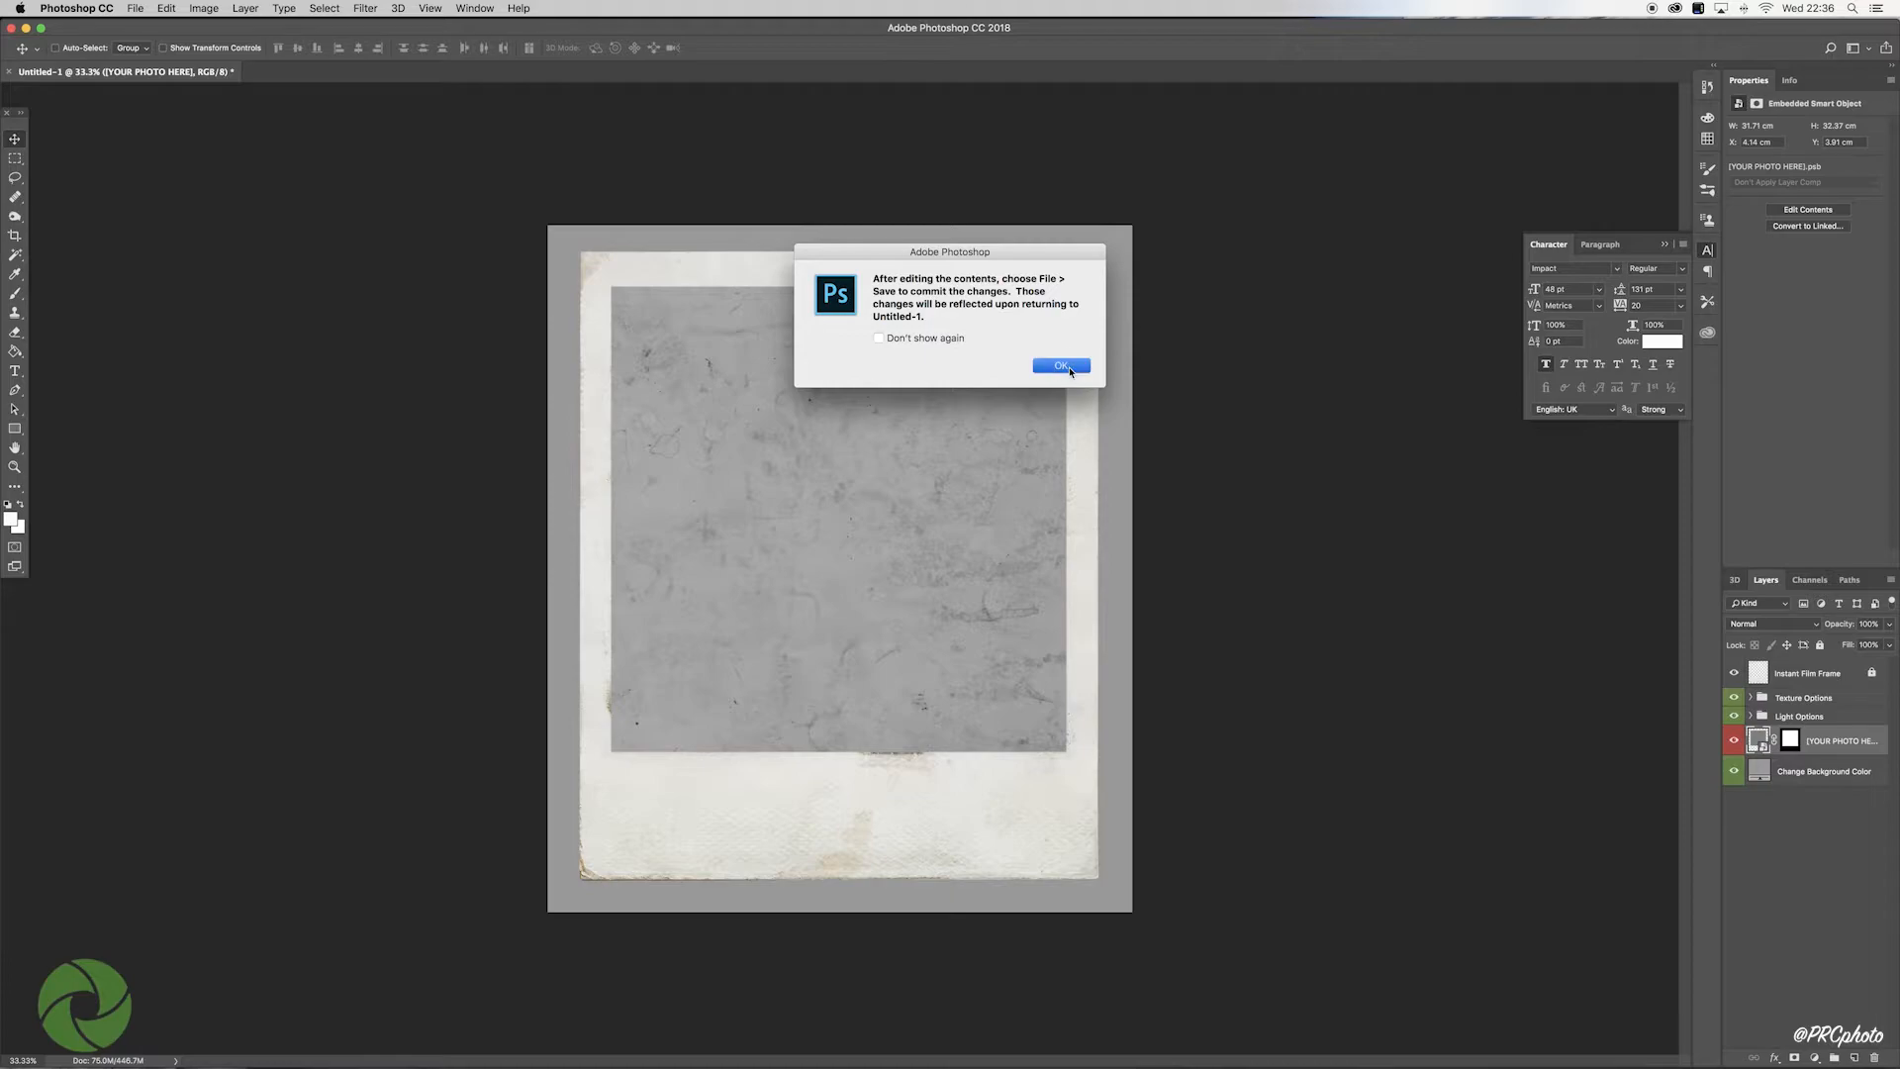
pyautogui.click(1074, 369)
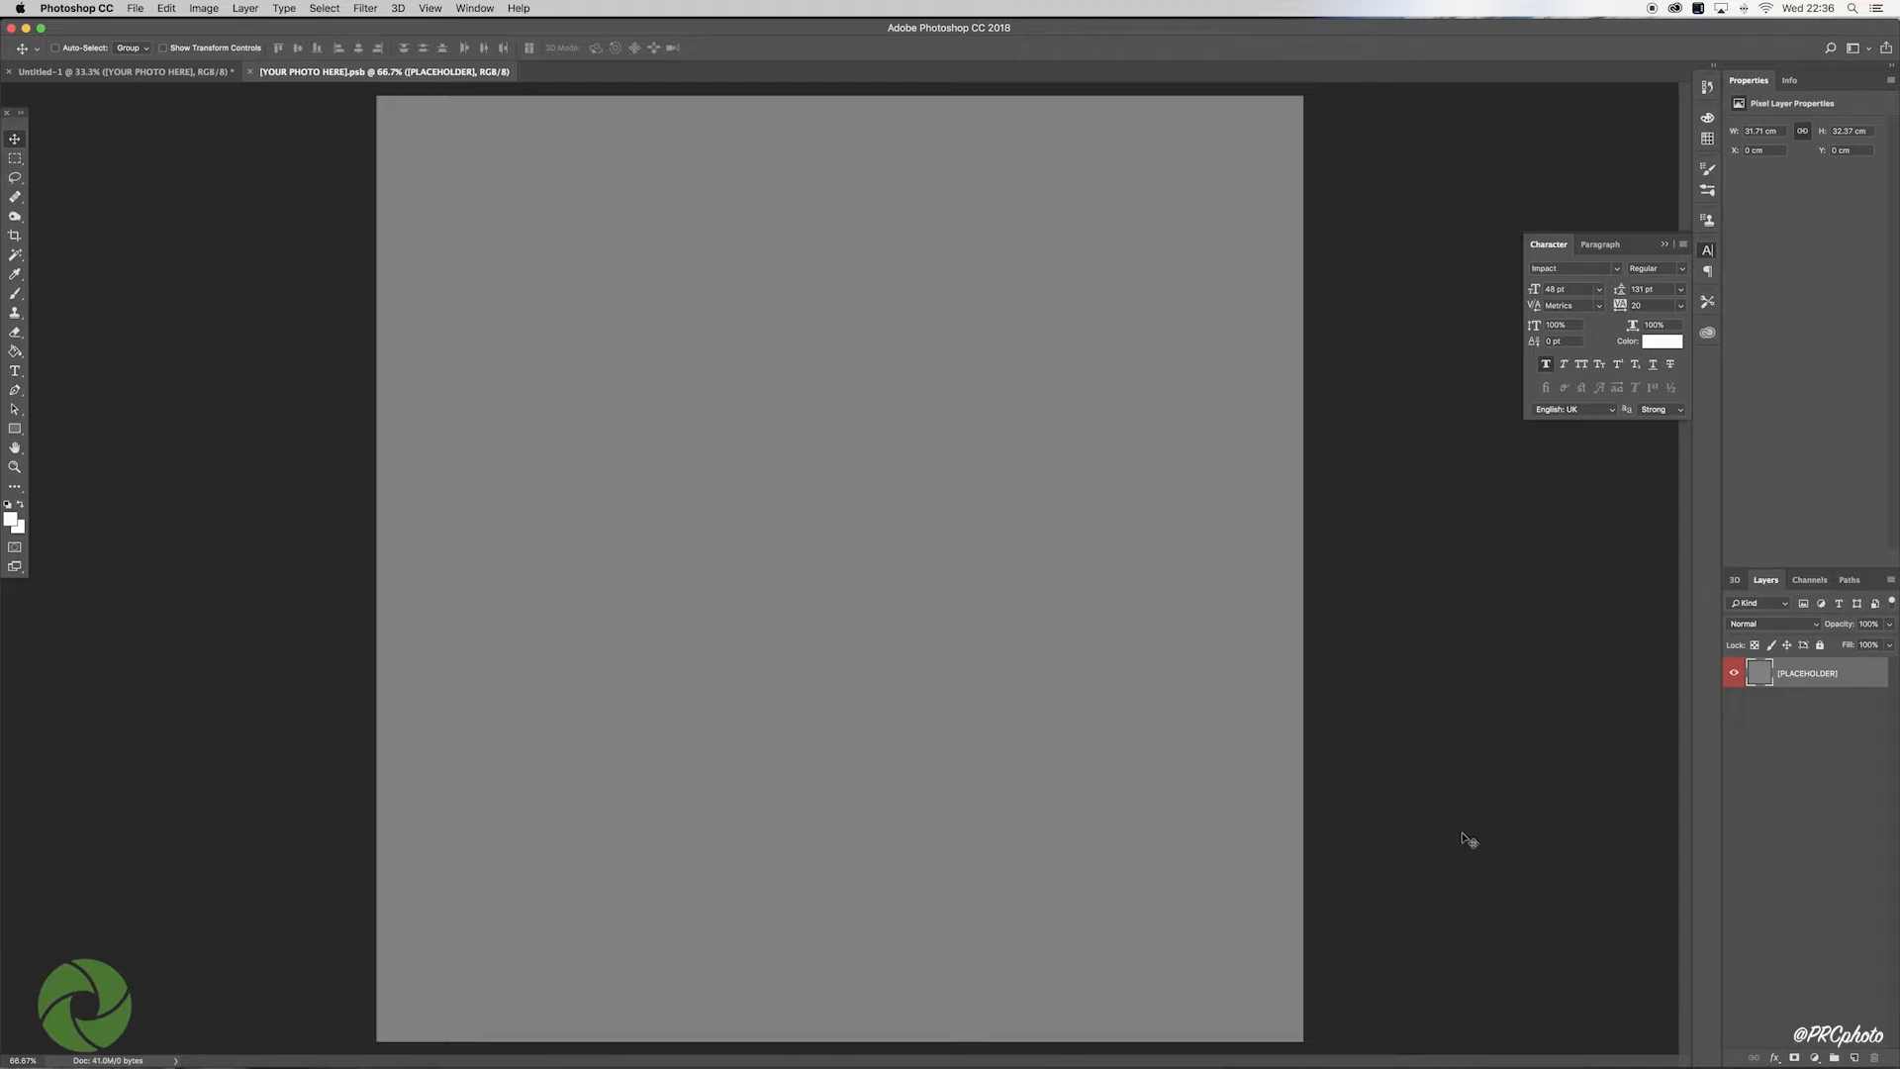
pyautogui.click(1495, 1040)
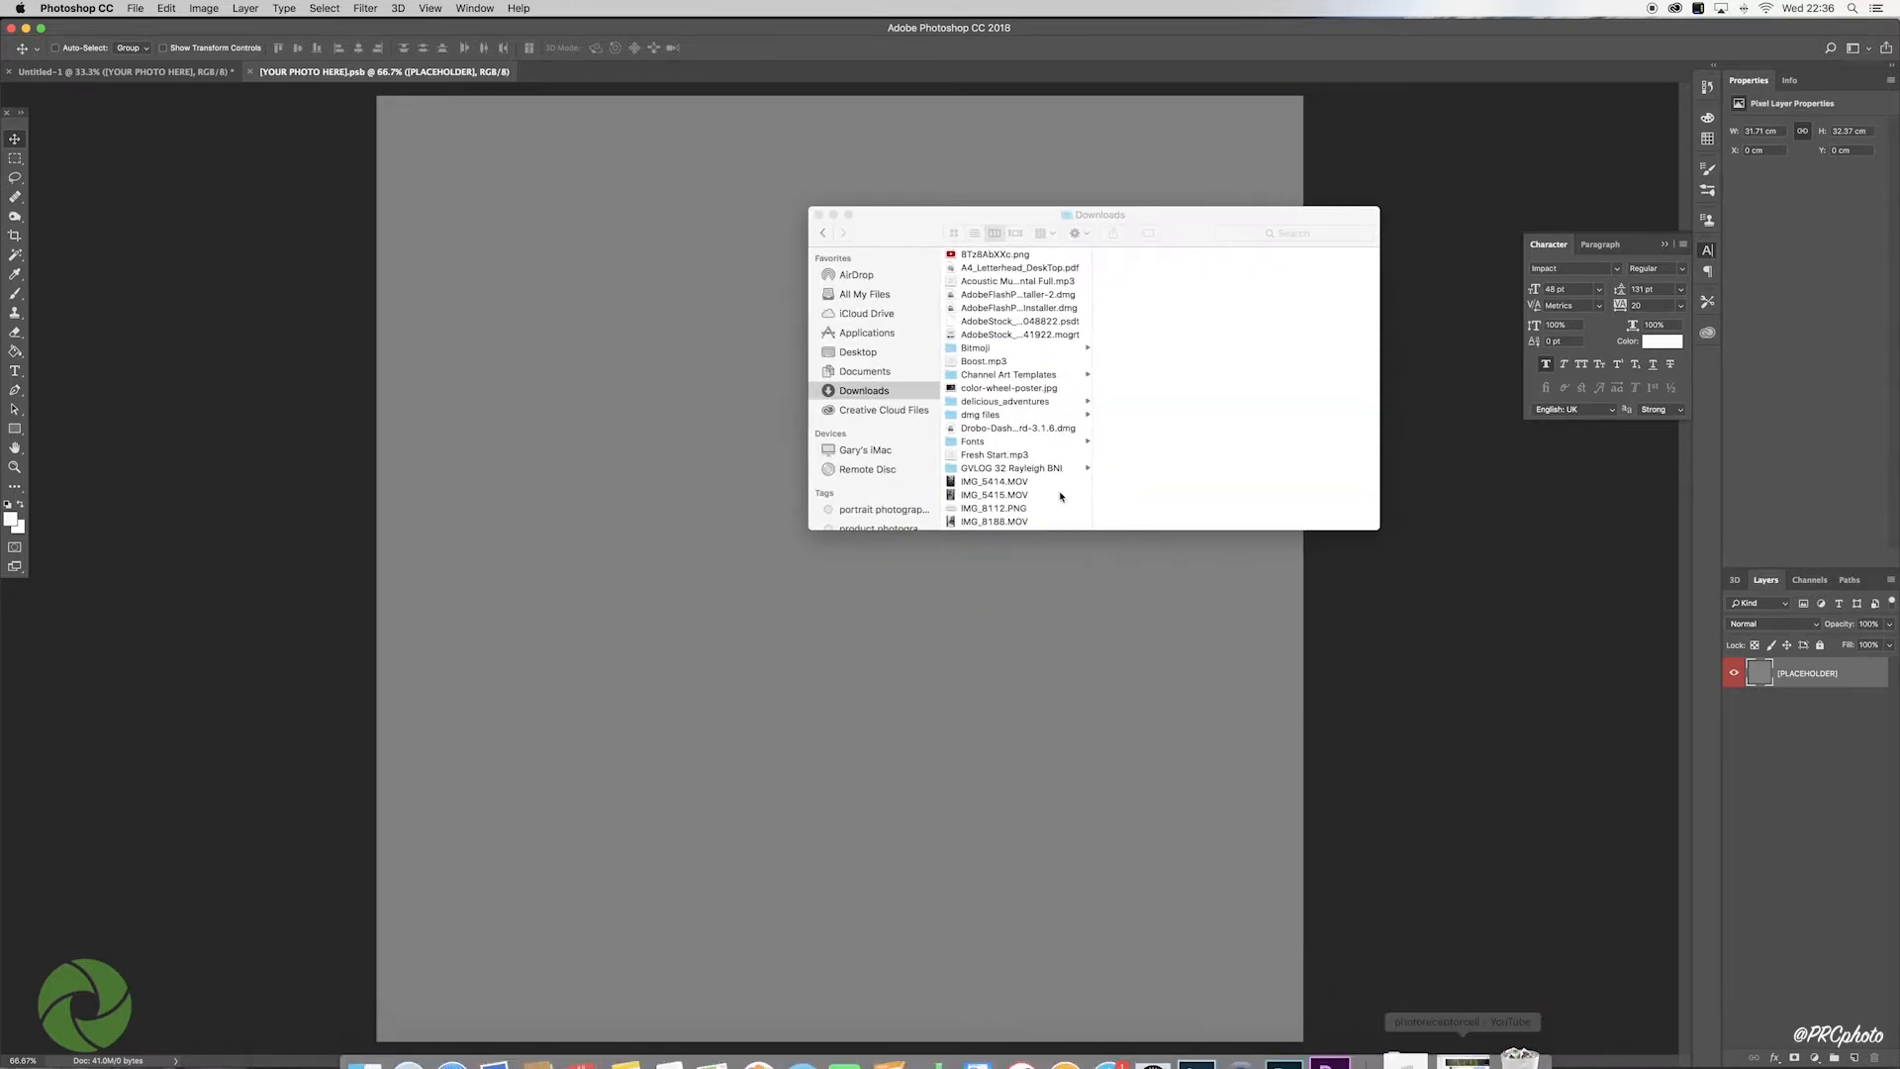
pyautogui.click(859, 353)
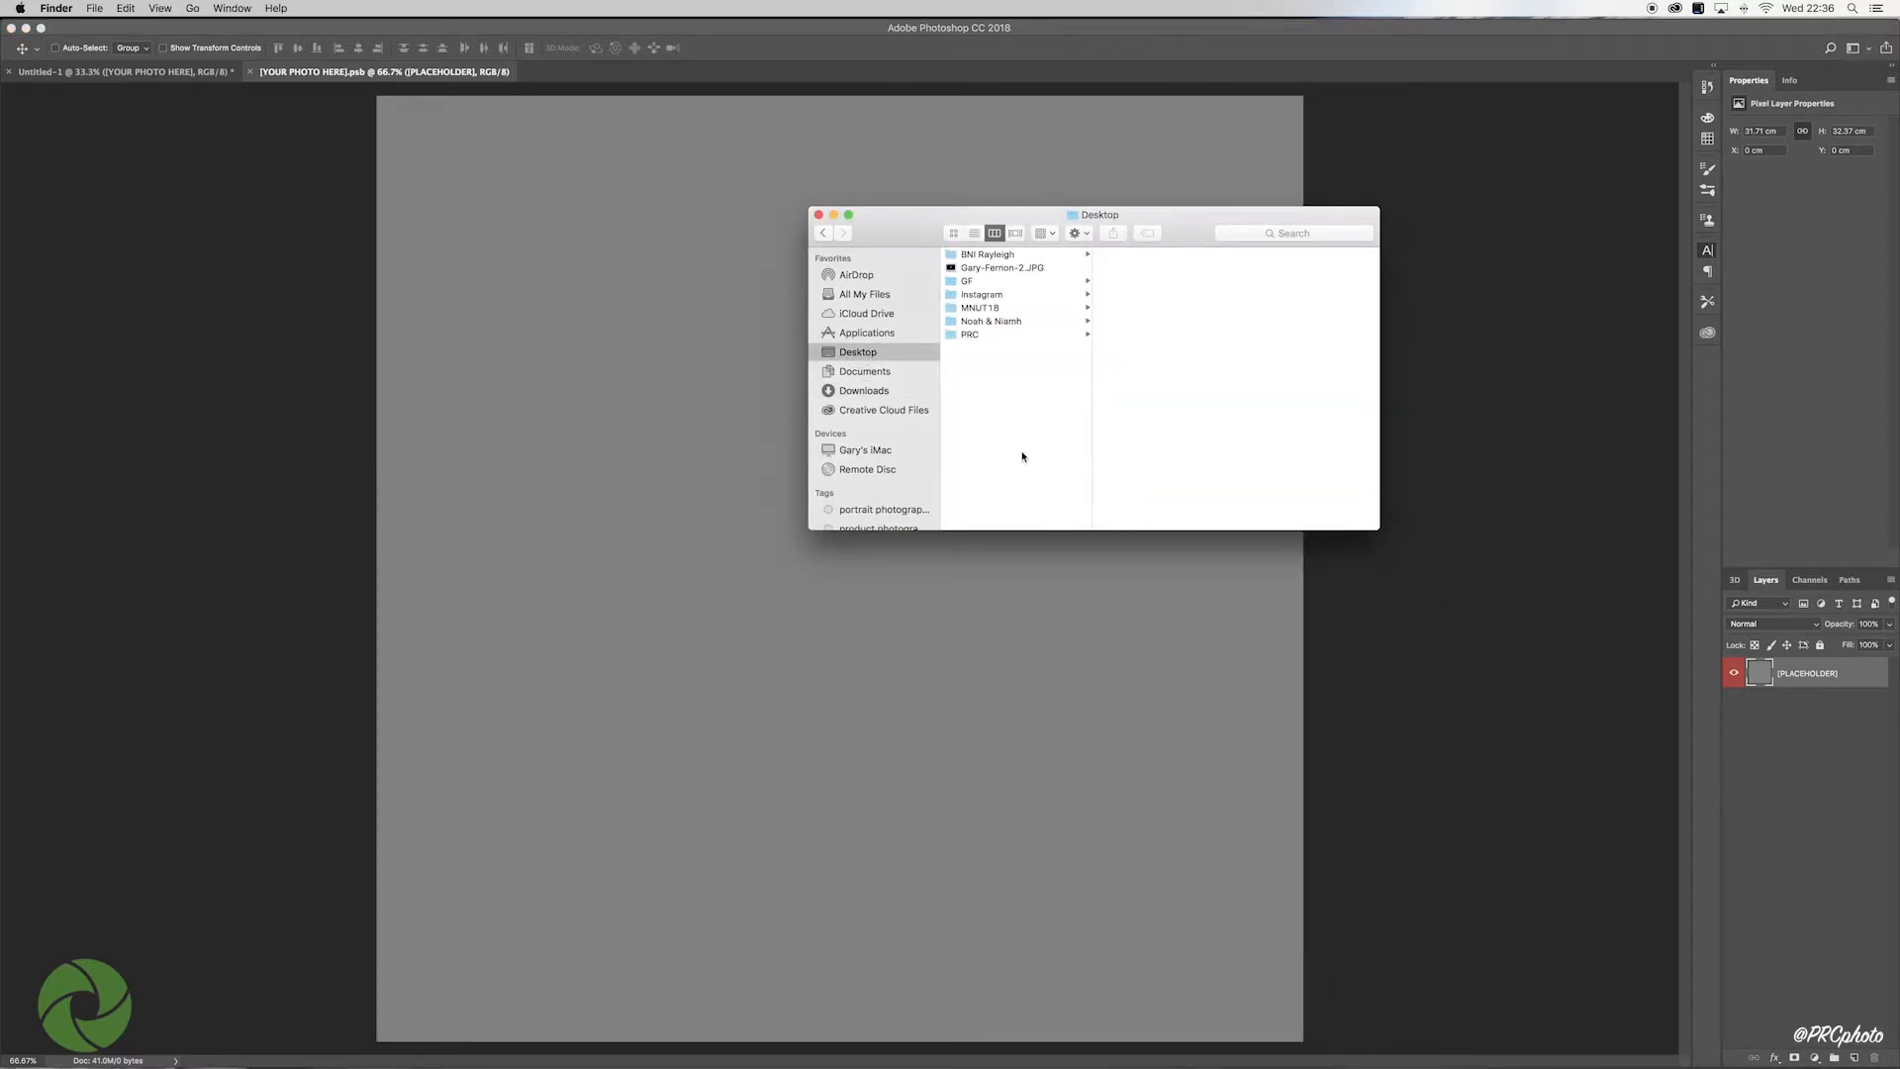
pyautogui.click(990, 268)
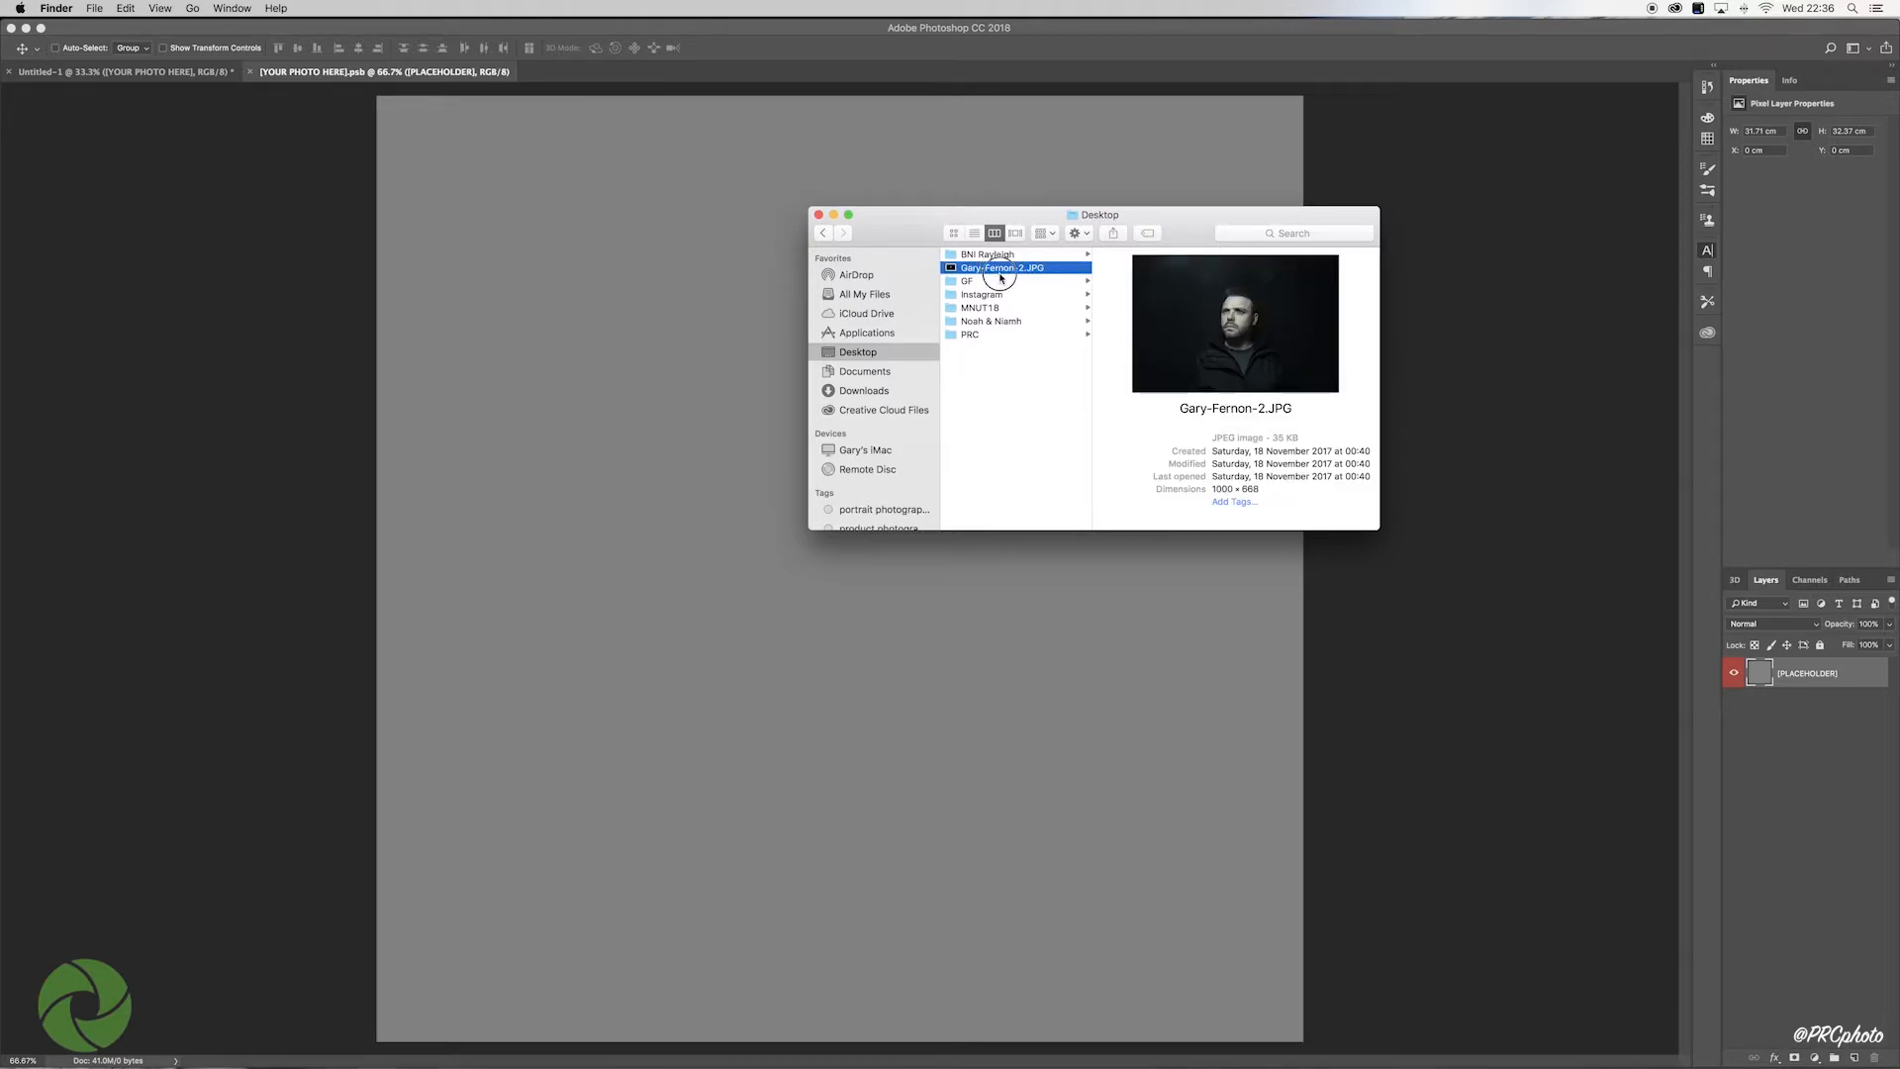
pyautogui.moveTo(999, 269); pyautogui.dragTo(744, 692)
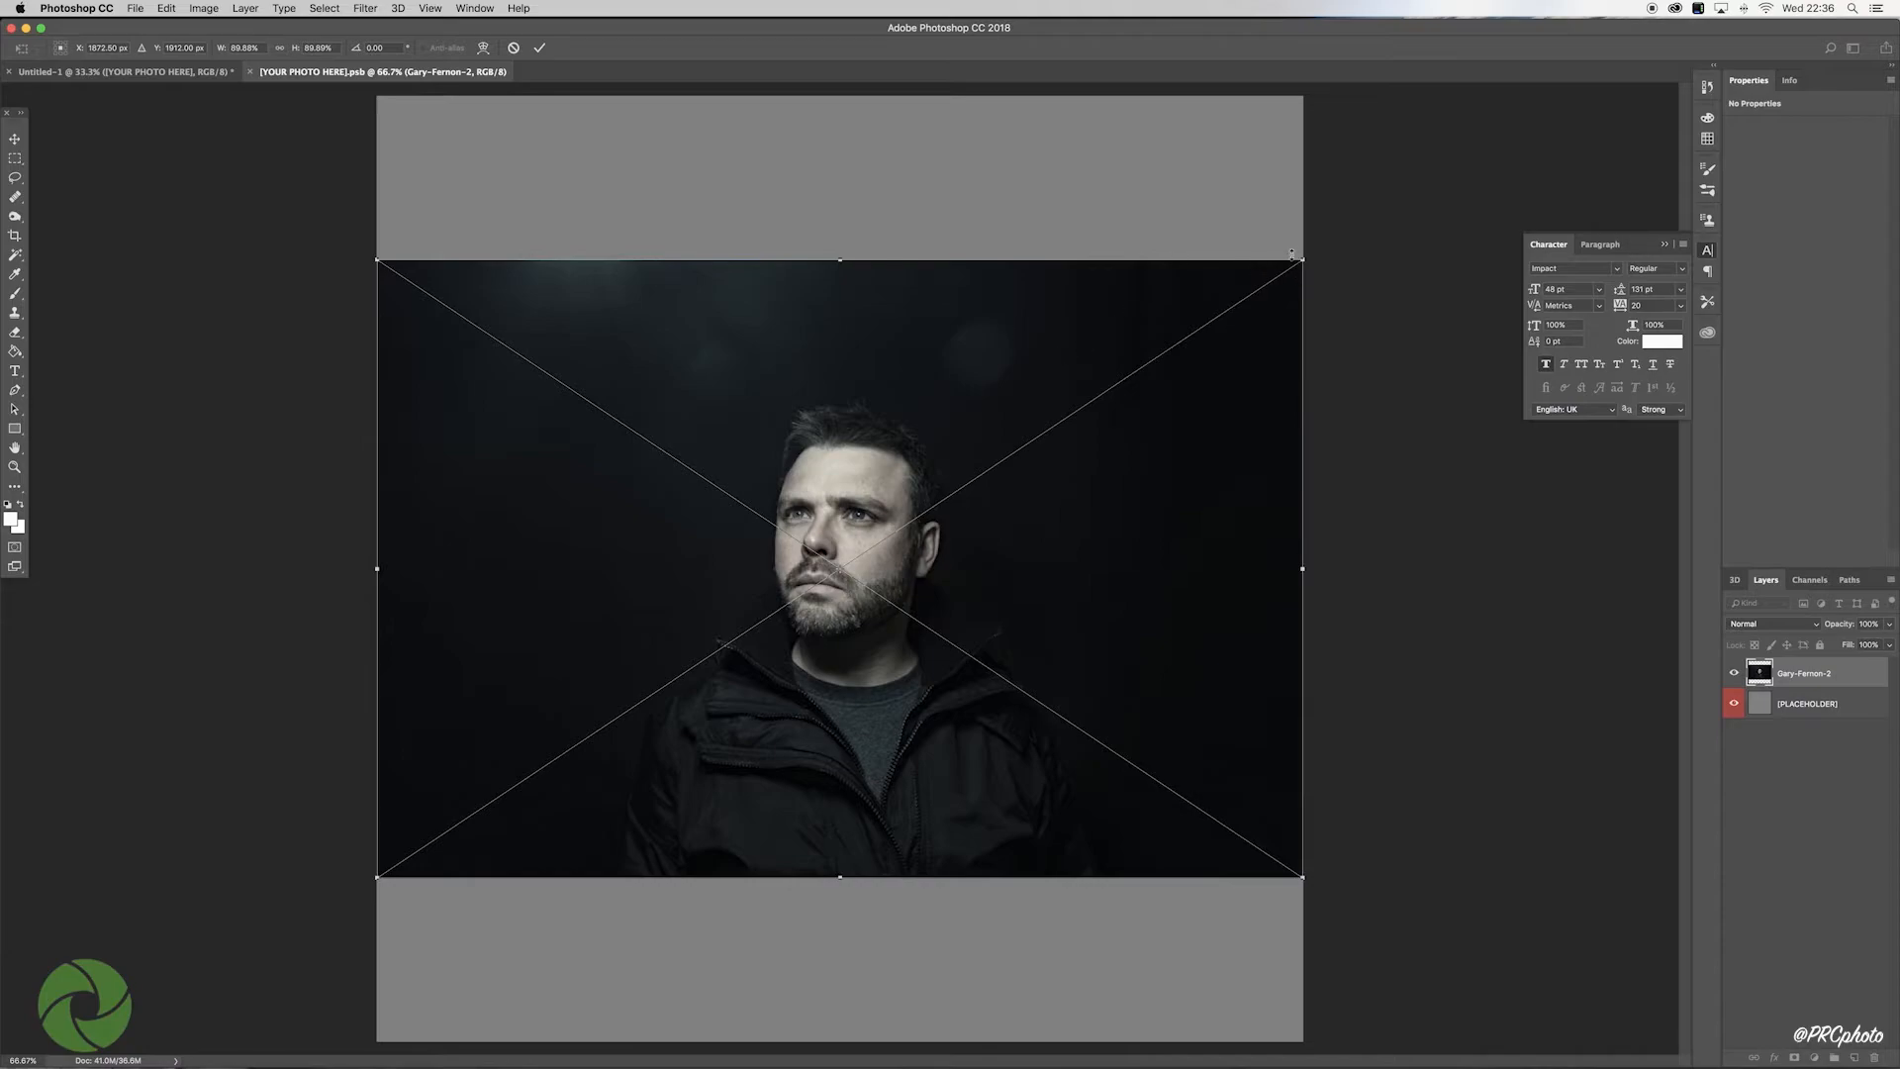
# Step: Scale the placed portrait proportionally to about 138% so it covers the whole canvas, and commit the placement
pyautogui.moveTo(1302, 257); pyautogui.dragTo(1530, 60)
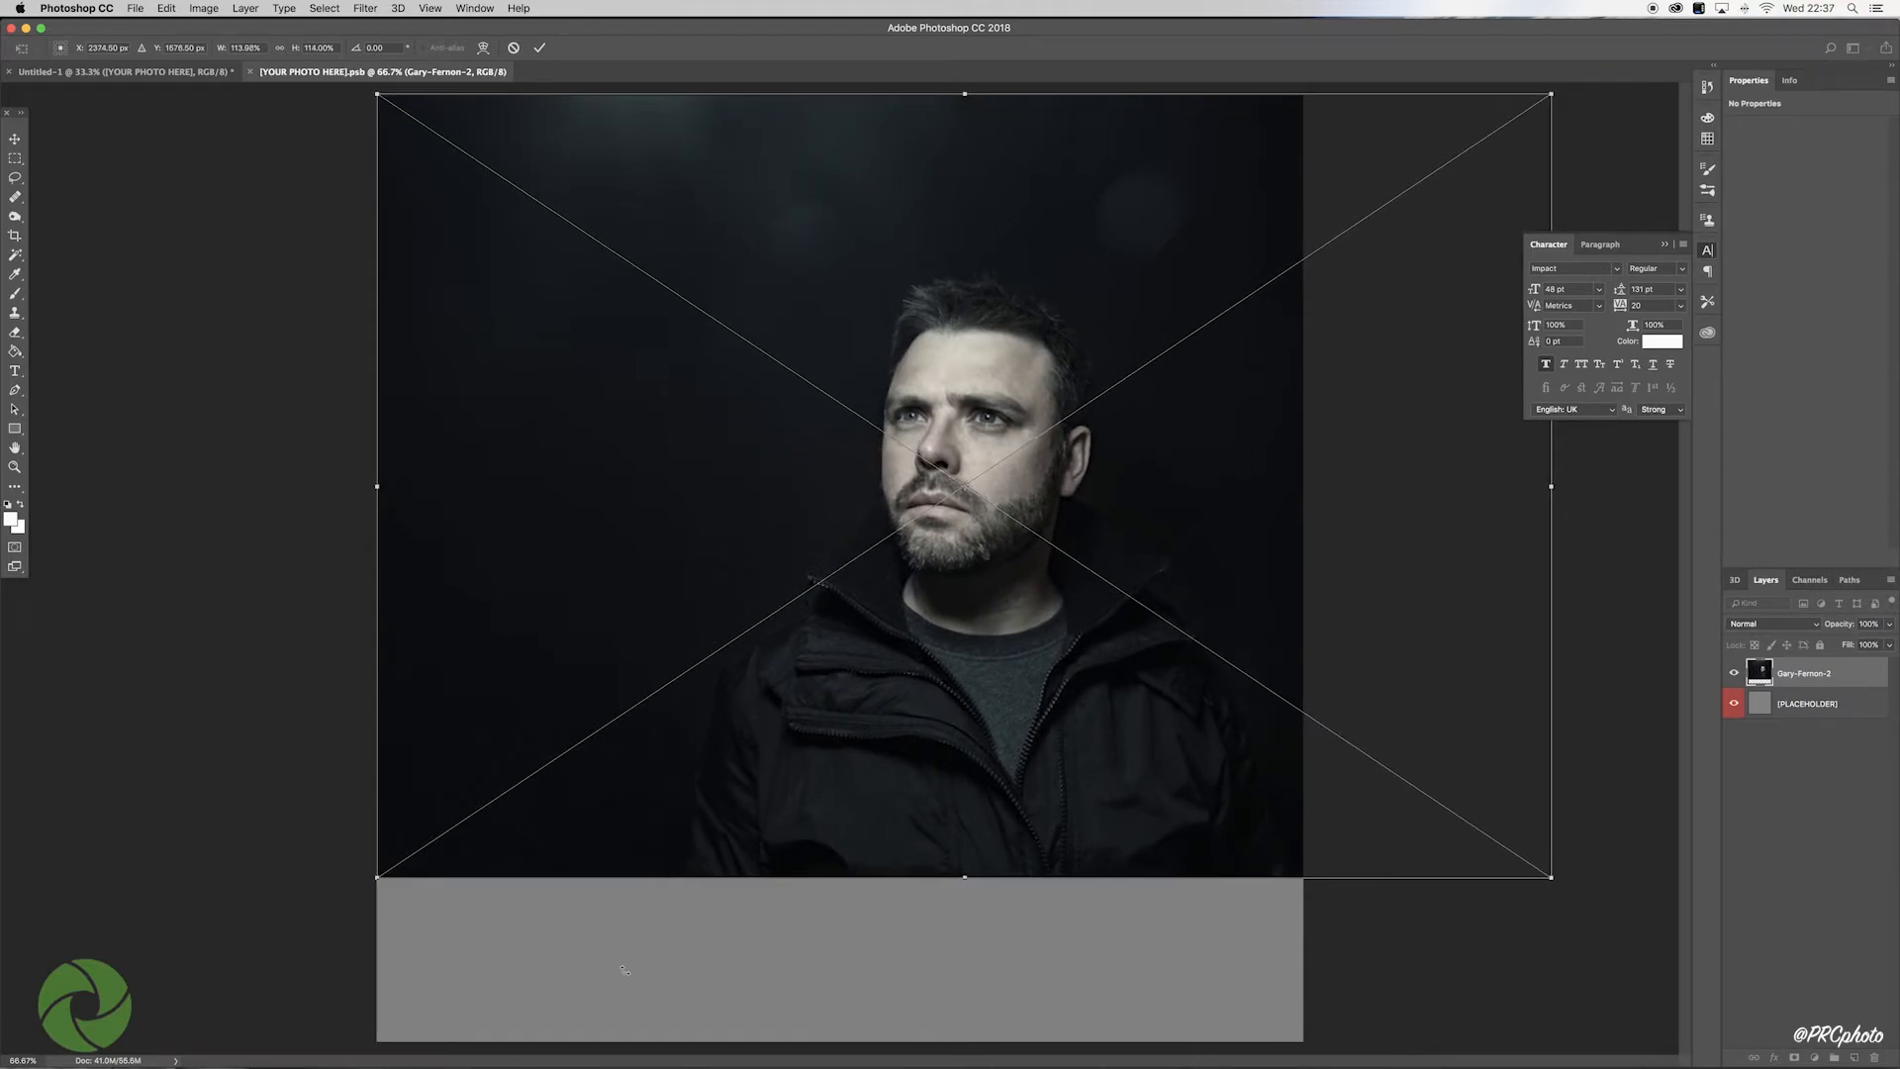
pyautogui.moveTo(377, 879); pyautogui.dragTo(126, 1041)
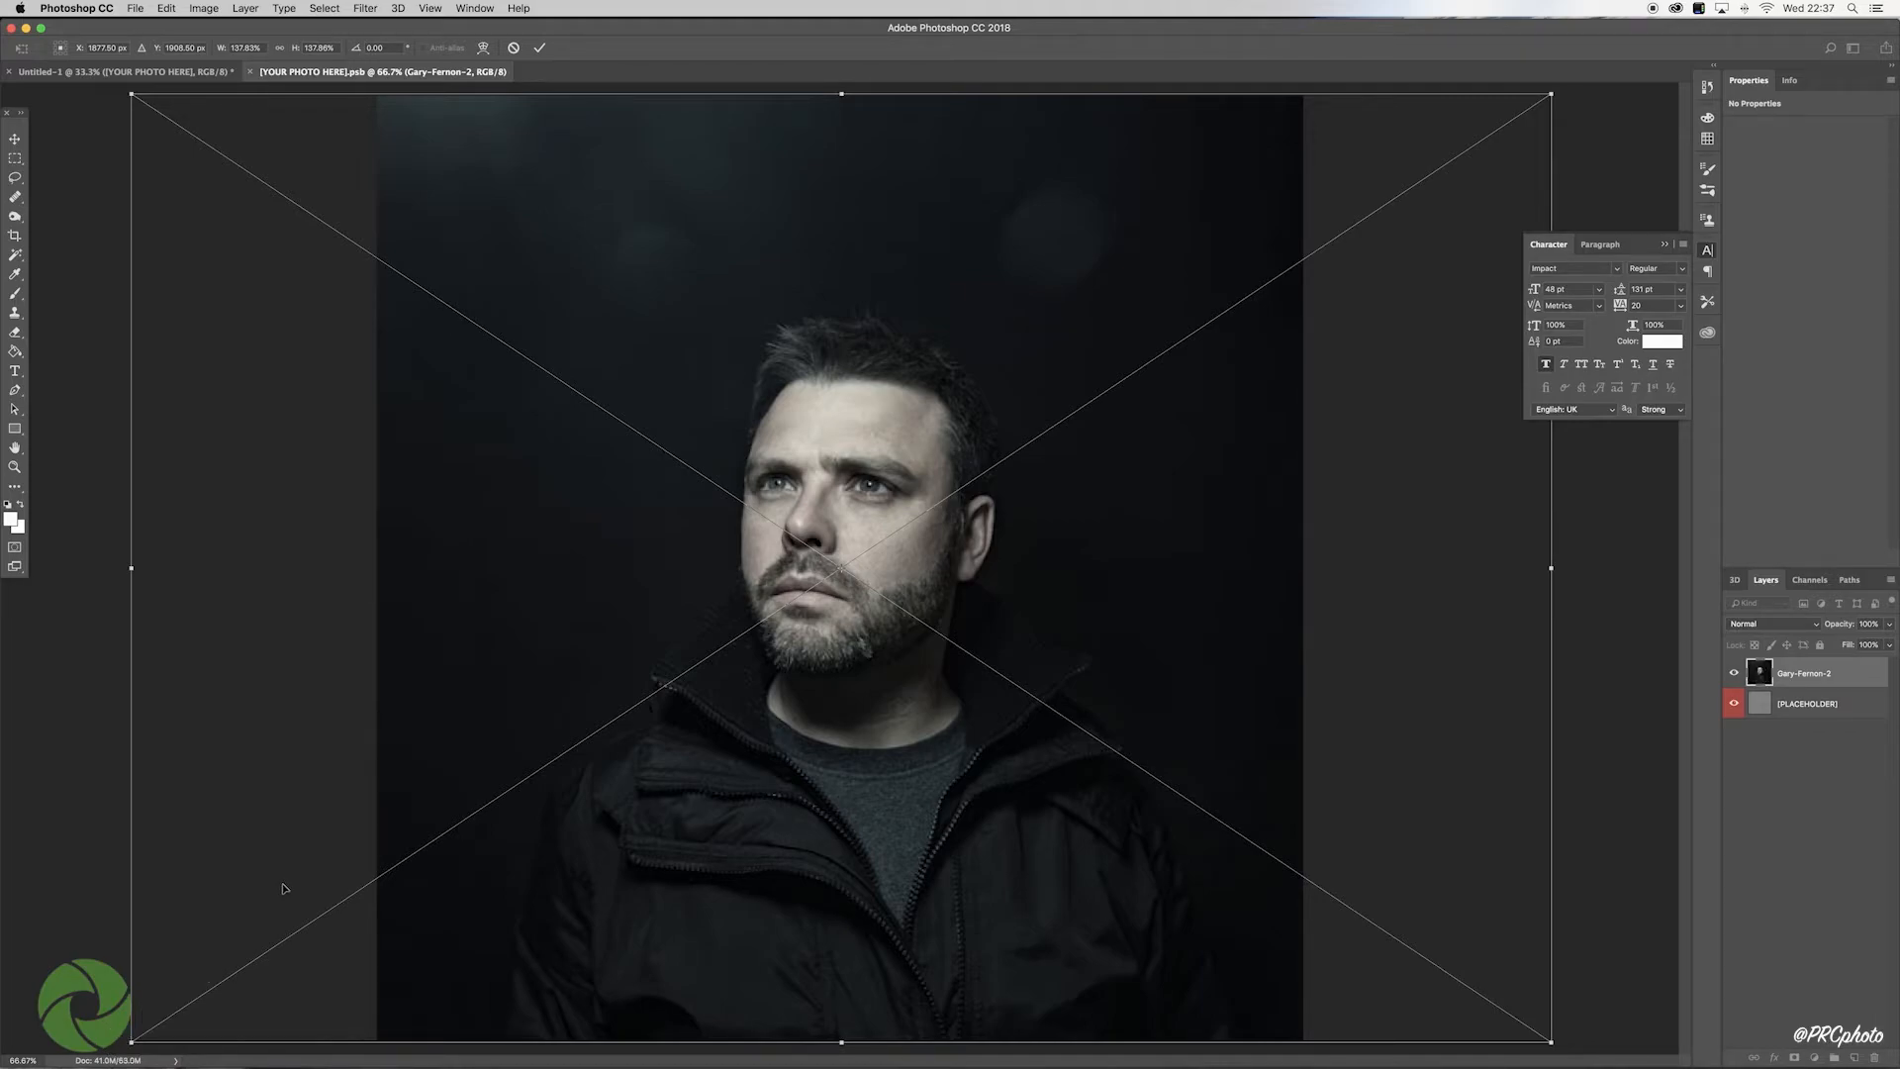
pyautogui.press('Return')
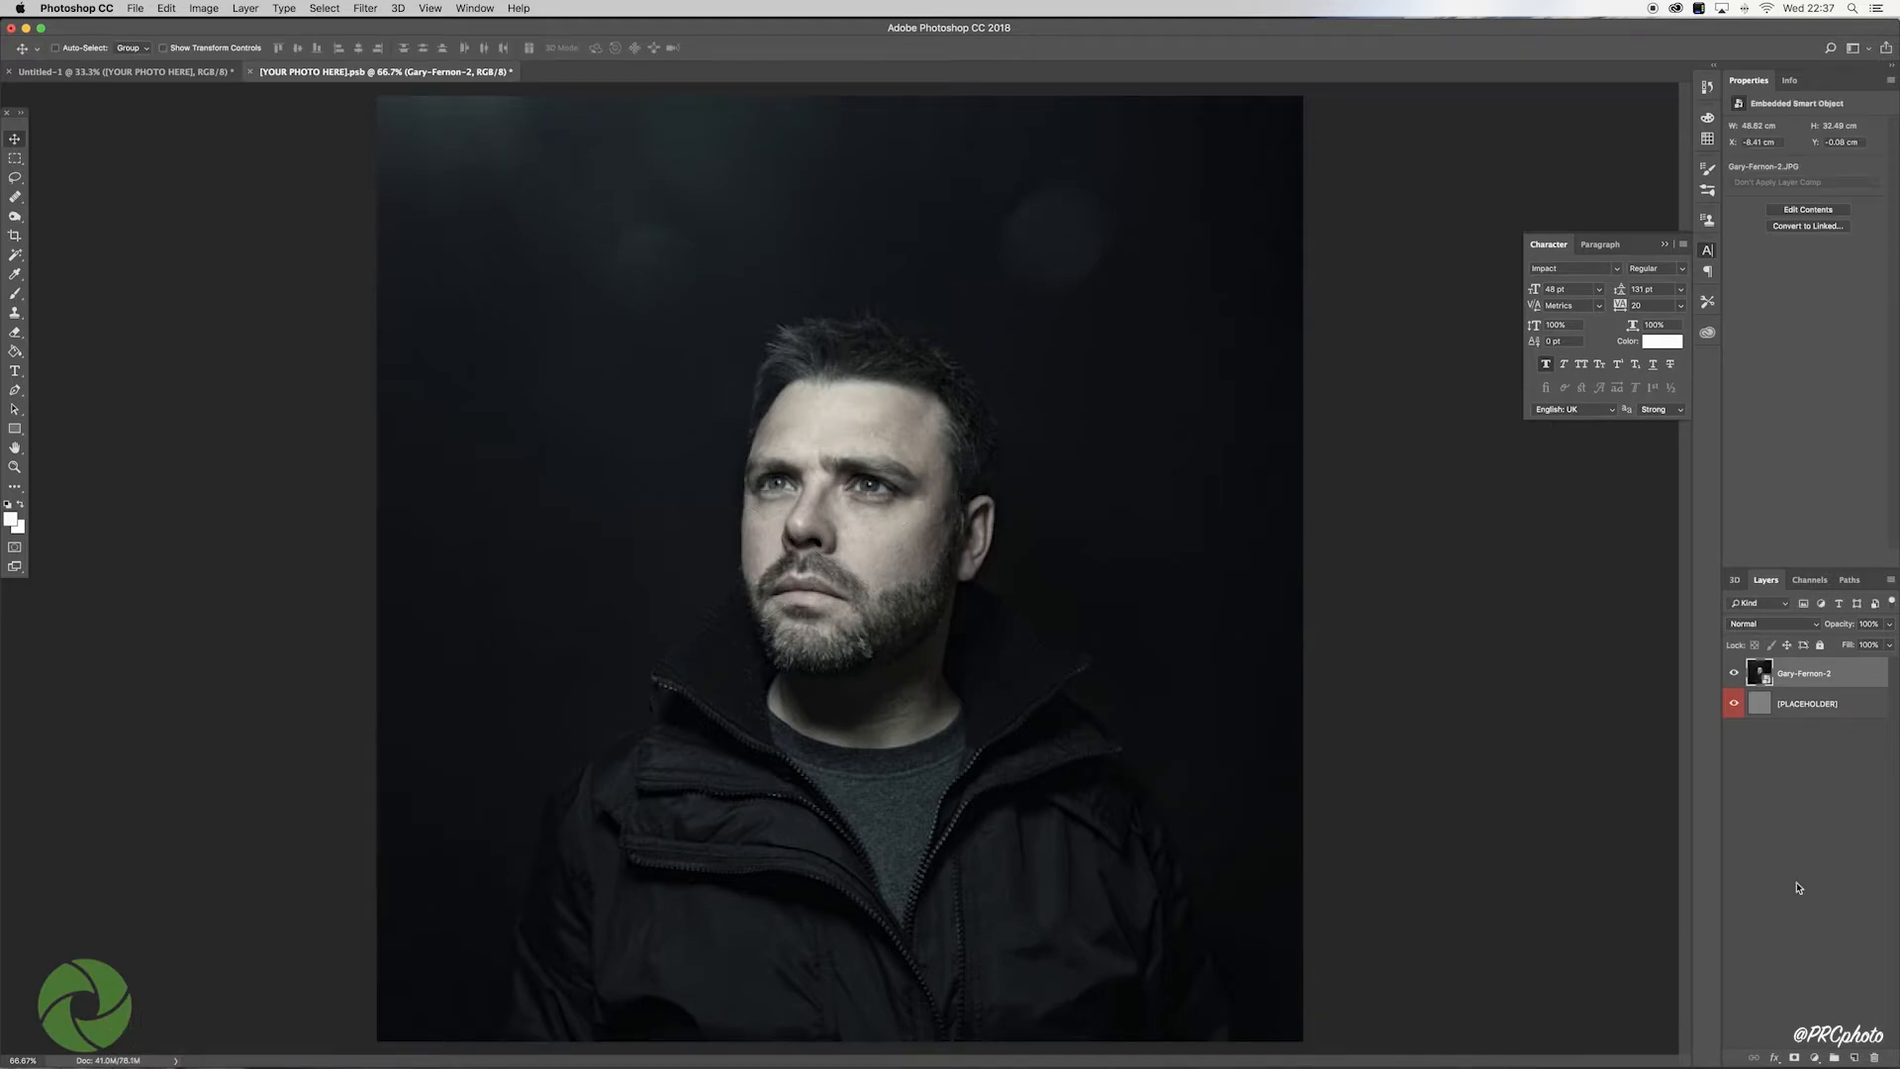
# Step: Add a Color Lookup adjustment layer above the portrait, try the Moonlight.3DL and NightFromDay.CUBE LUTs, and settle on Soft_Warming.look
pyautogui.click(1814, 1059)
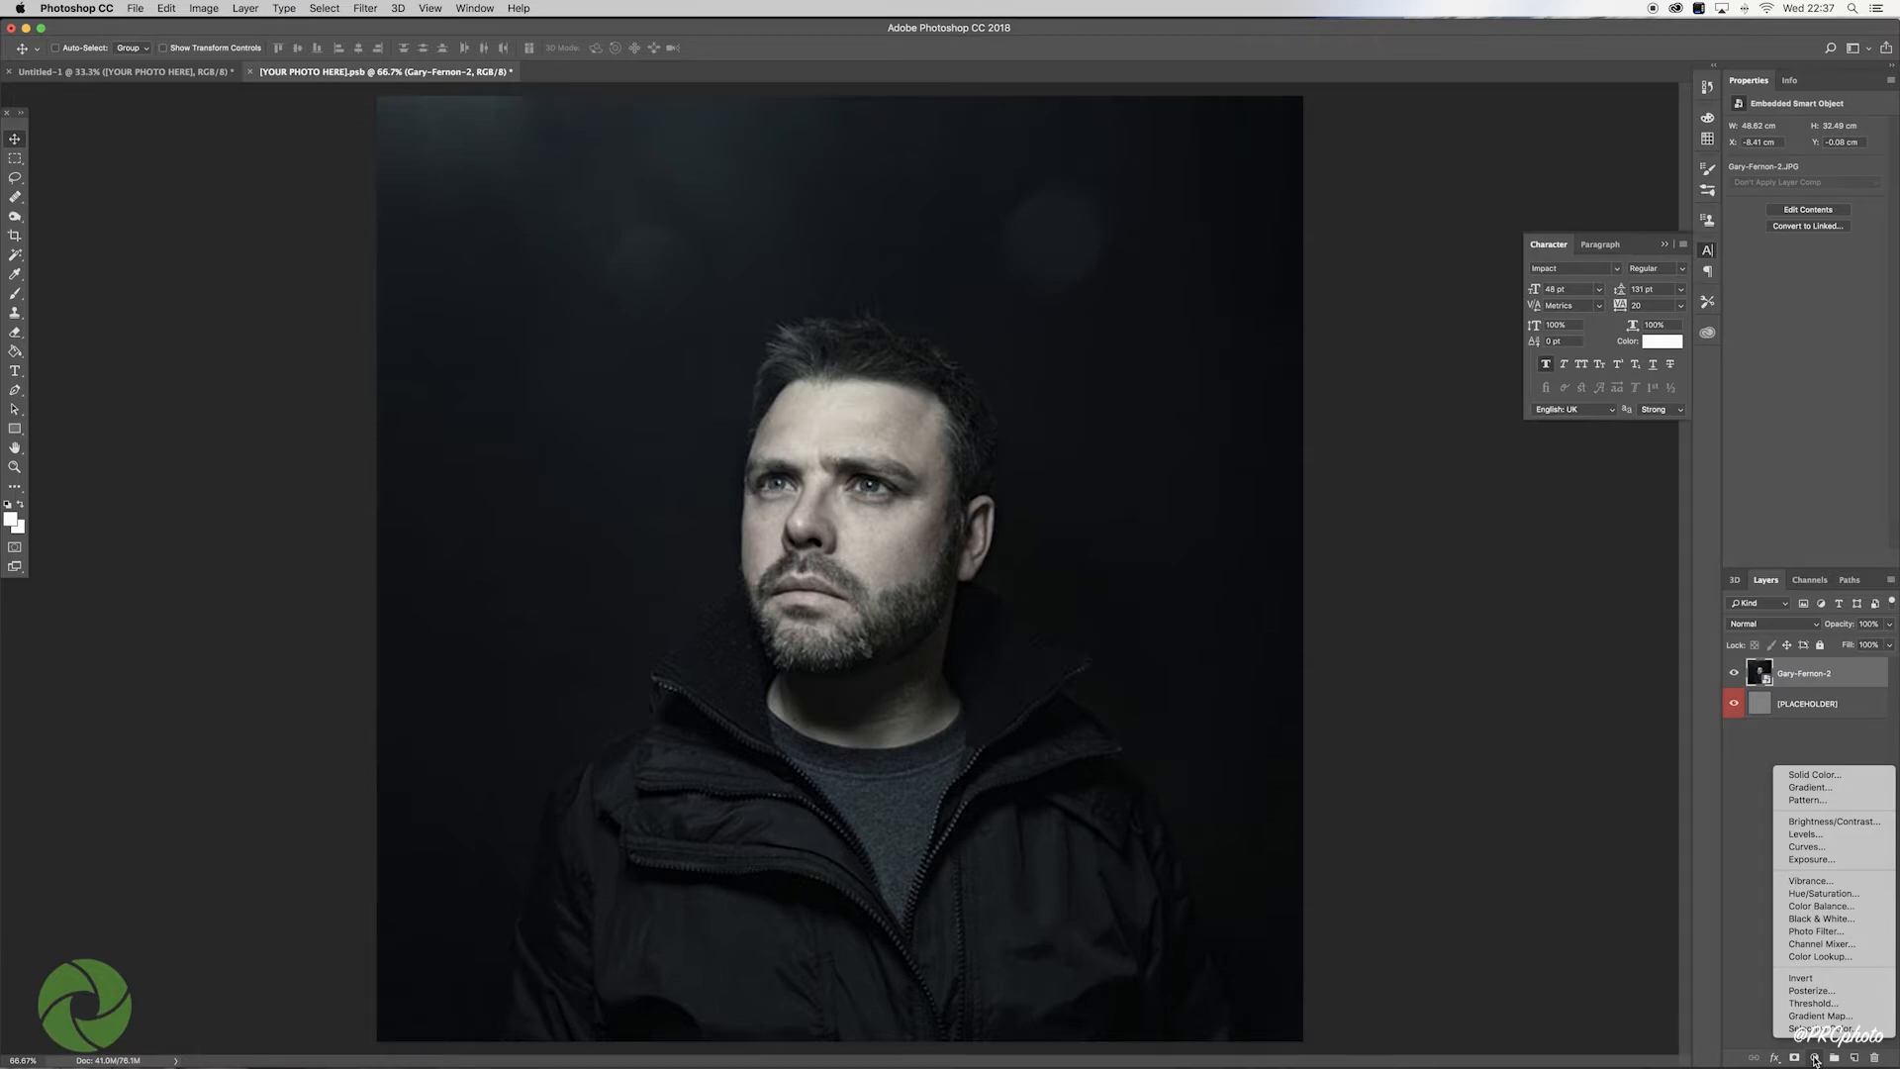
pyautogui.click(1822, 957)
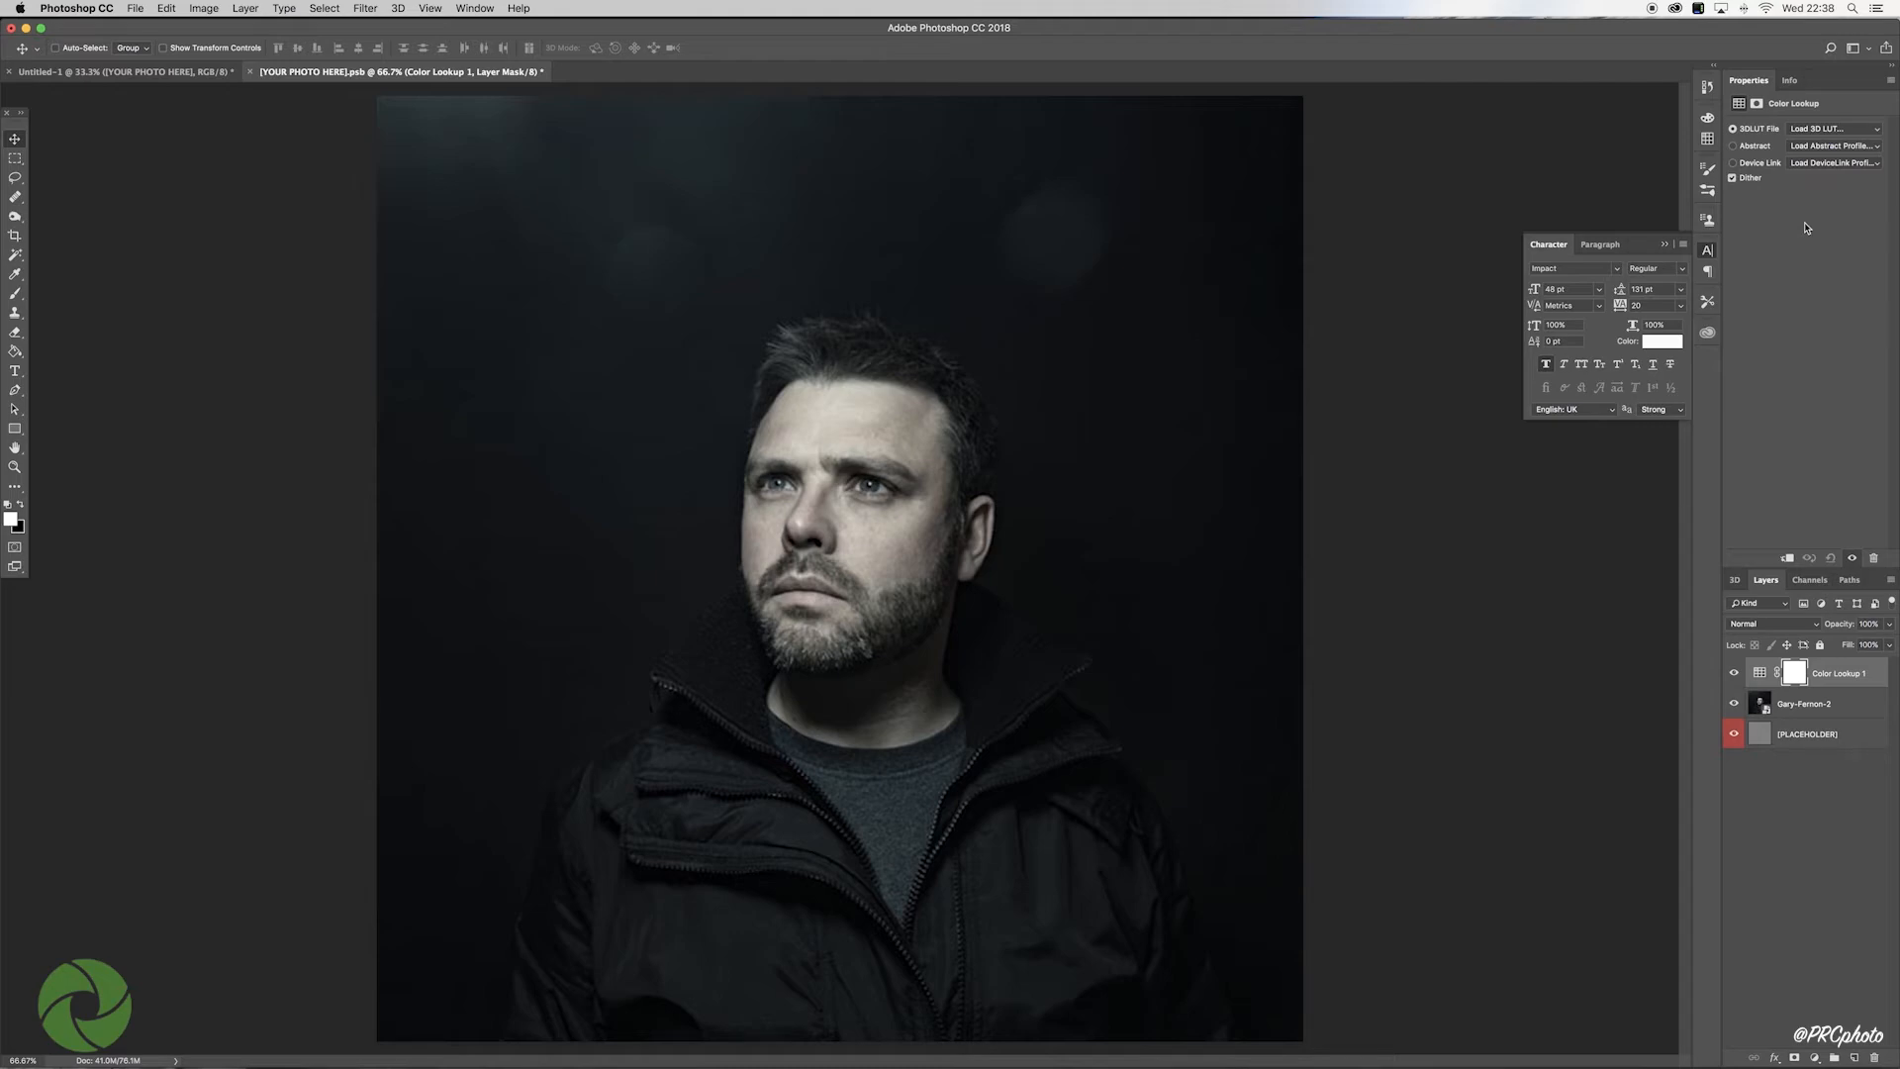
pyautogui.click(1877, 131)
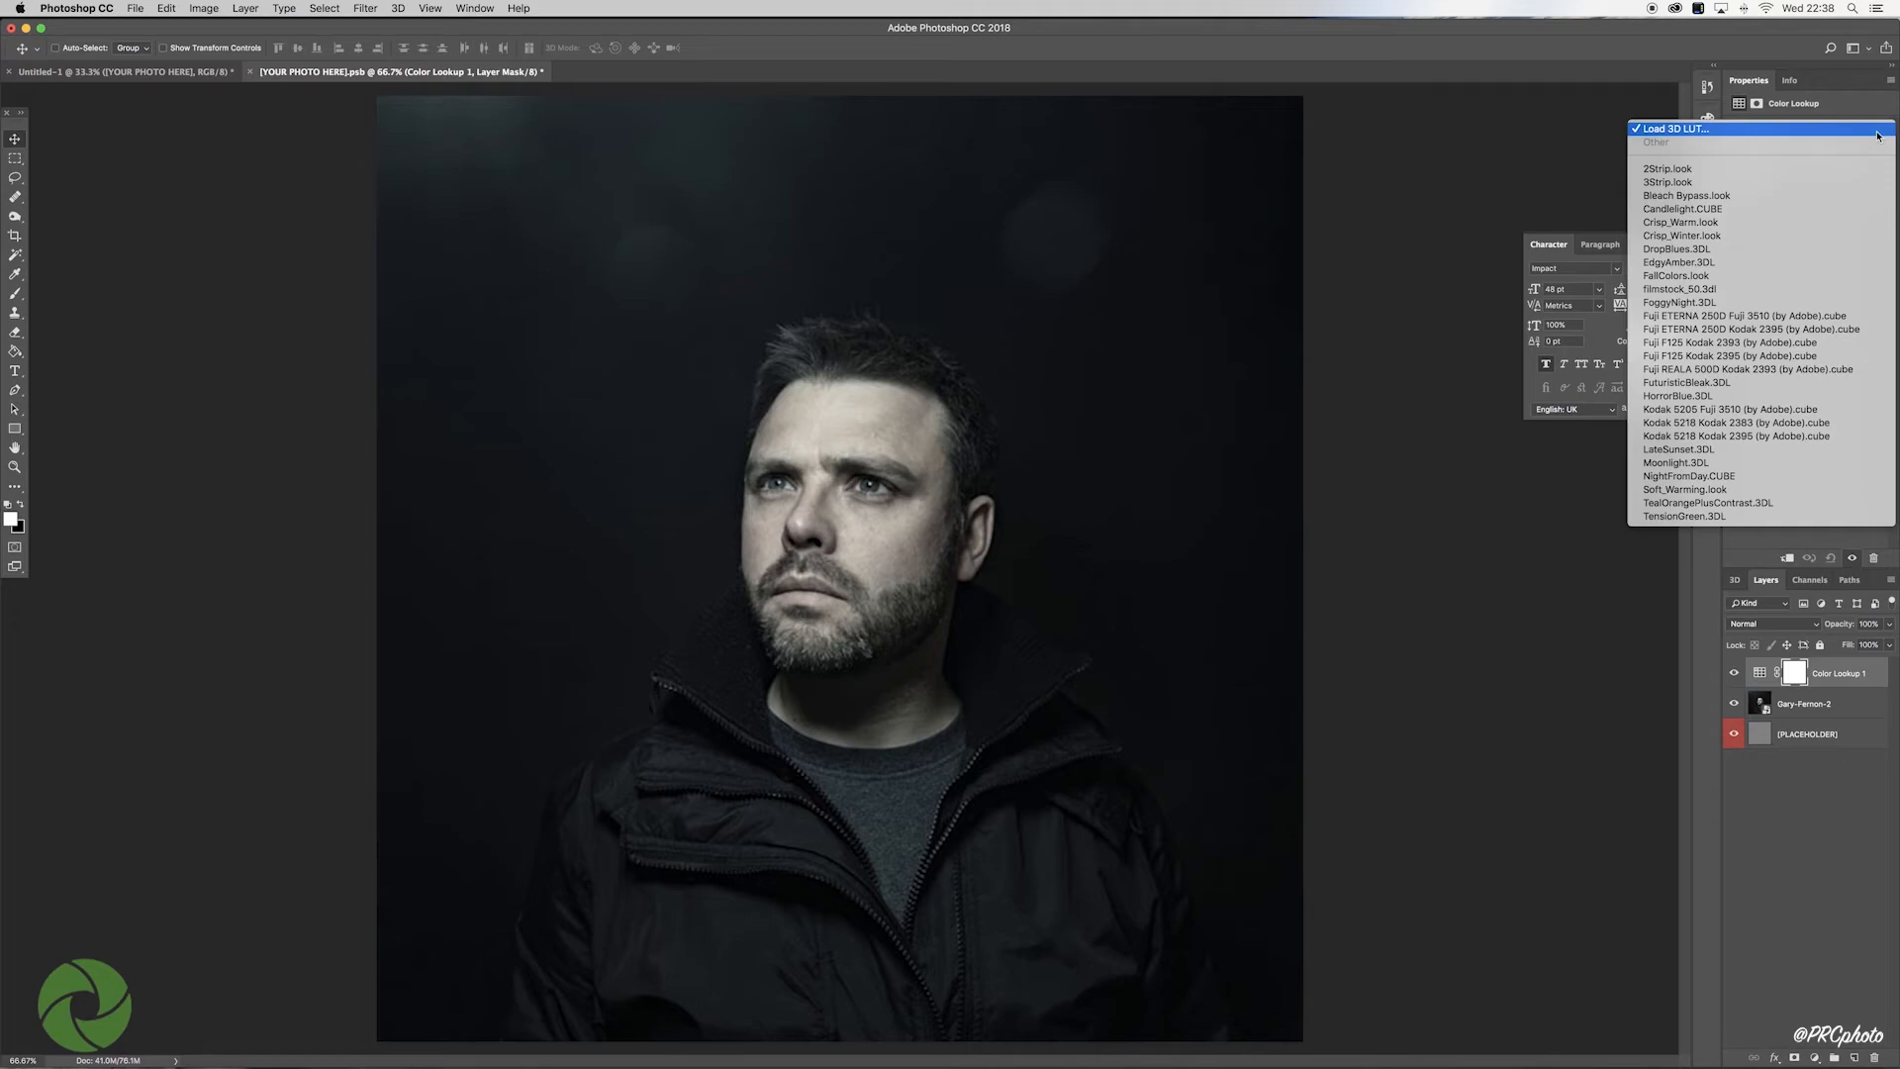
pyautogui.click(1674, 463)
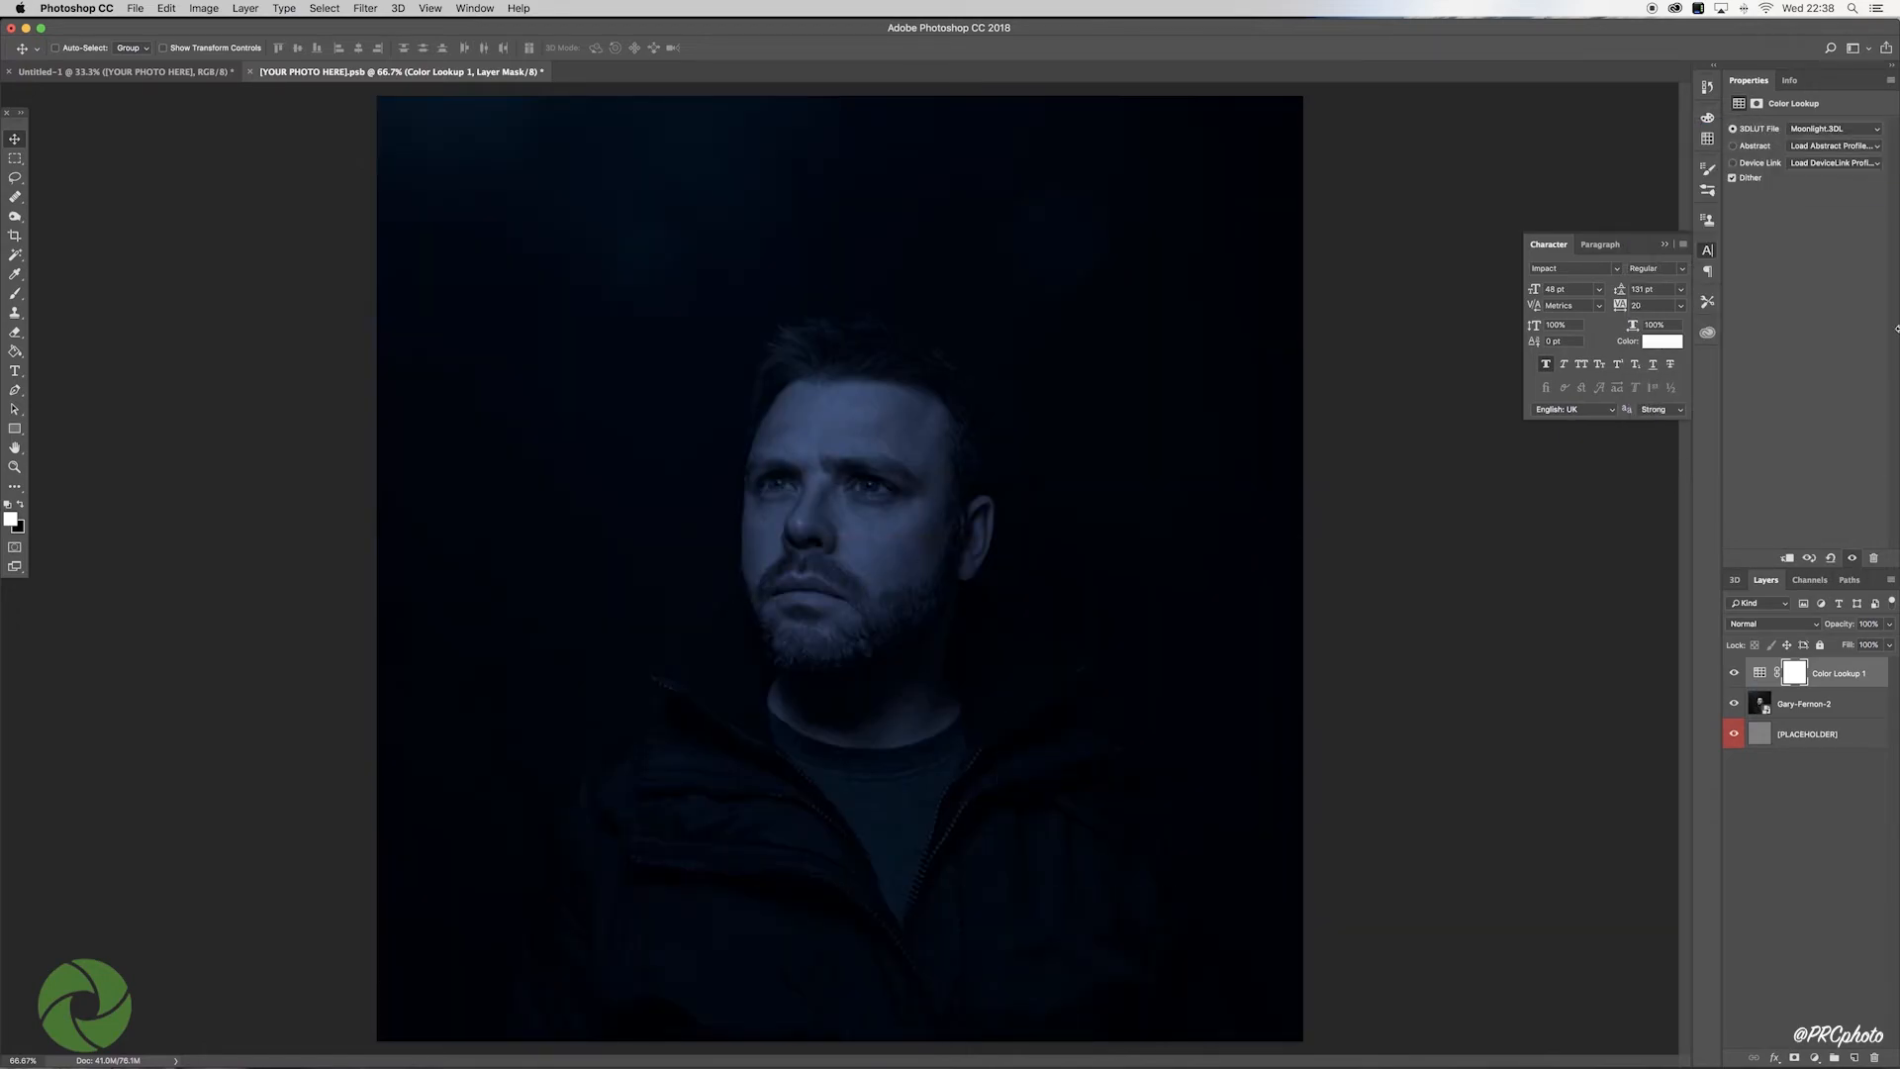
pyautogui.click(1877, 133)
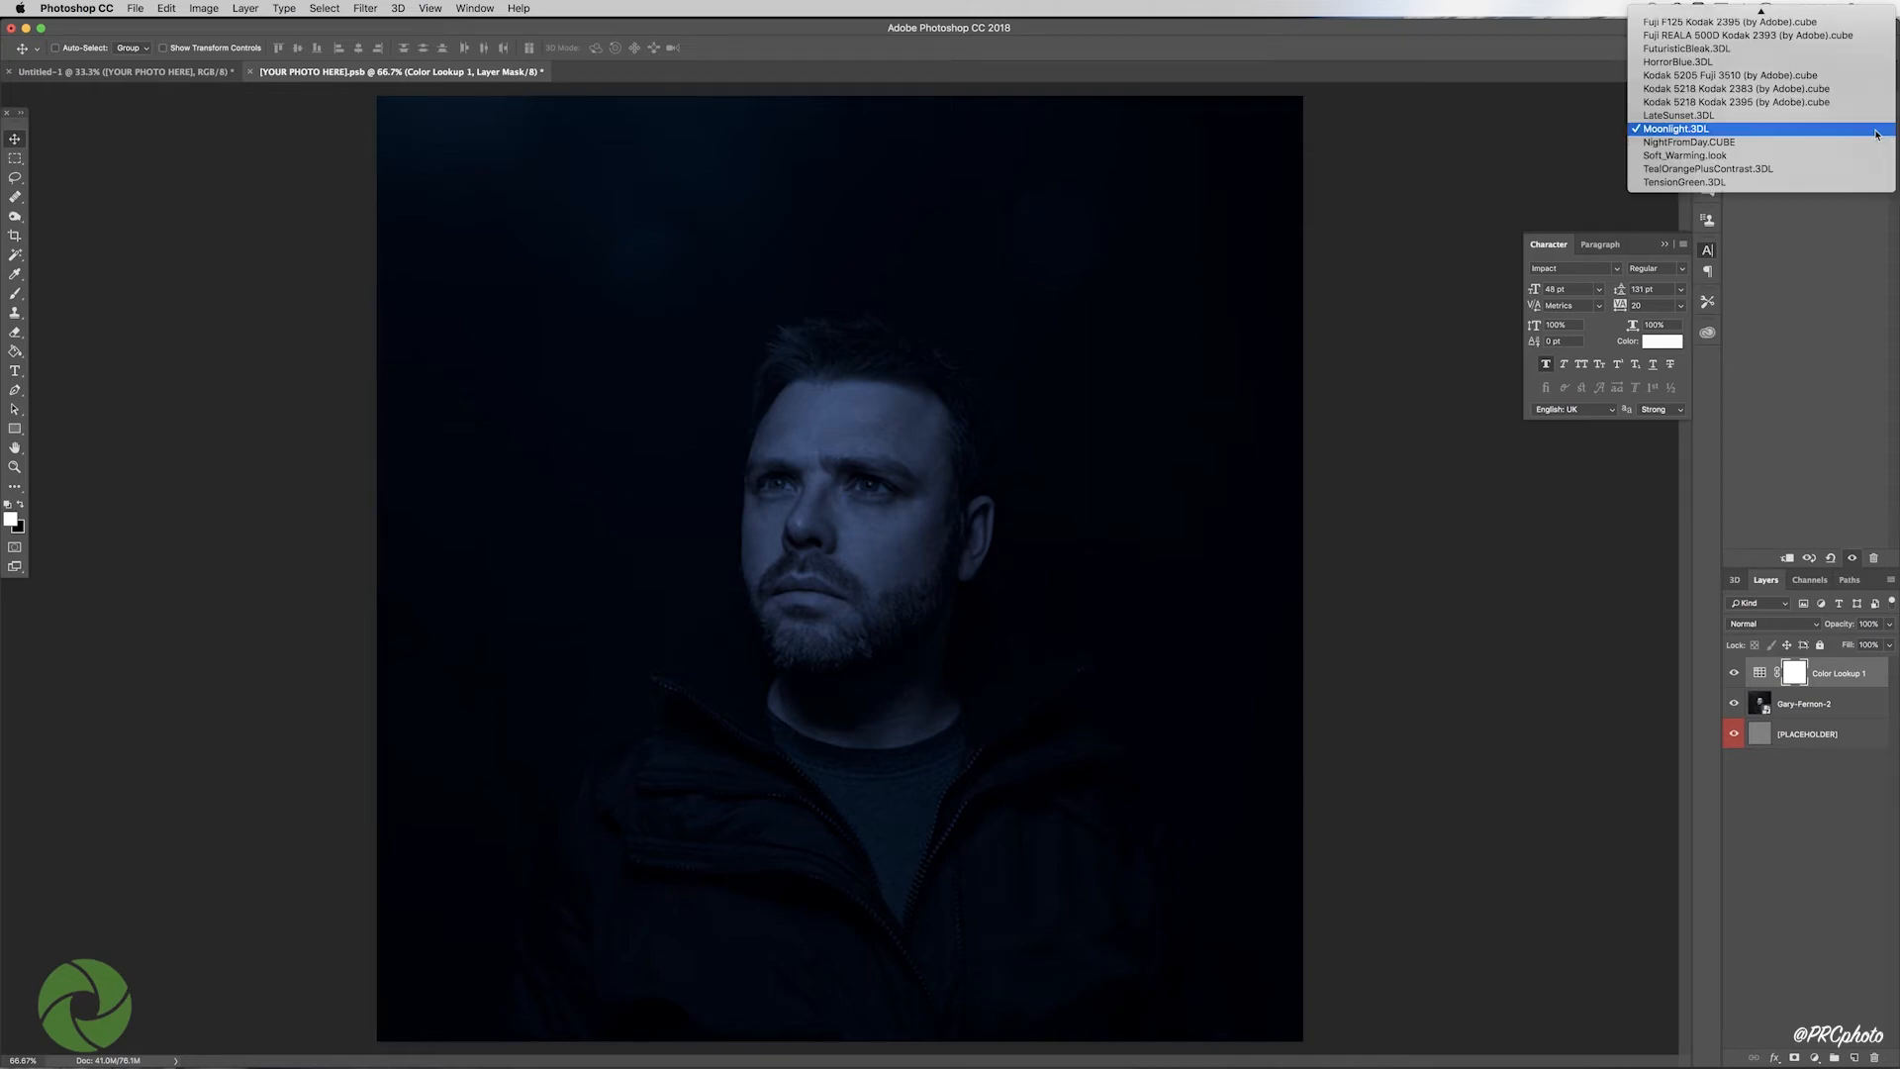
pyautogui.click(1684, 142)
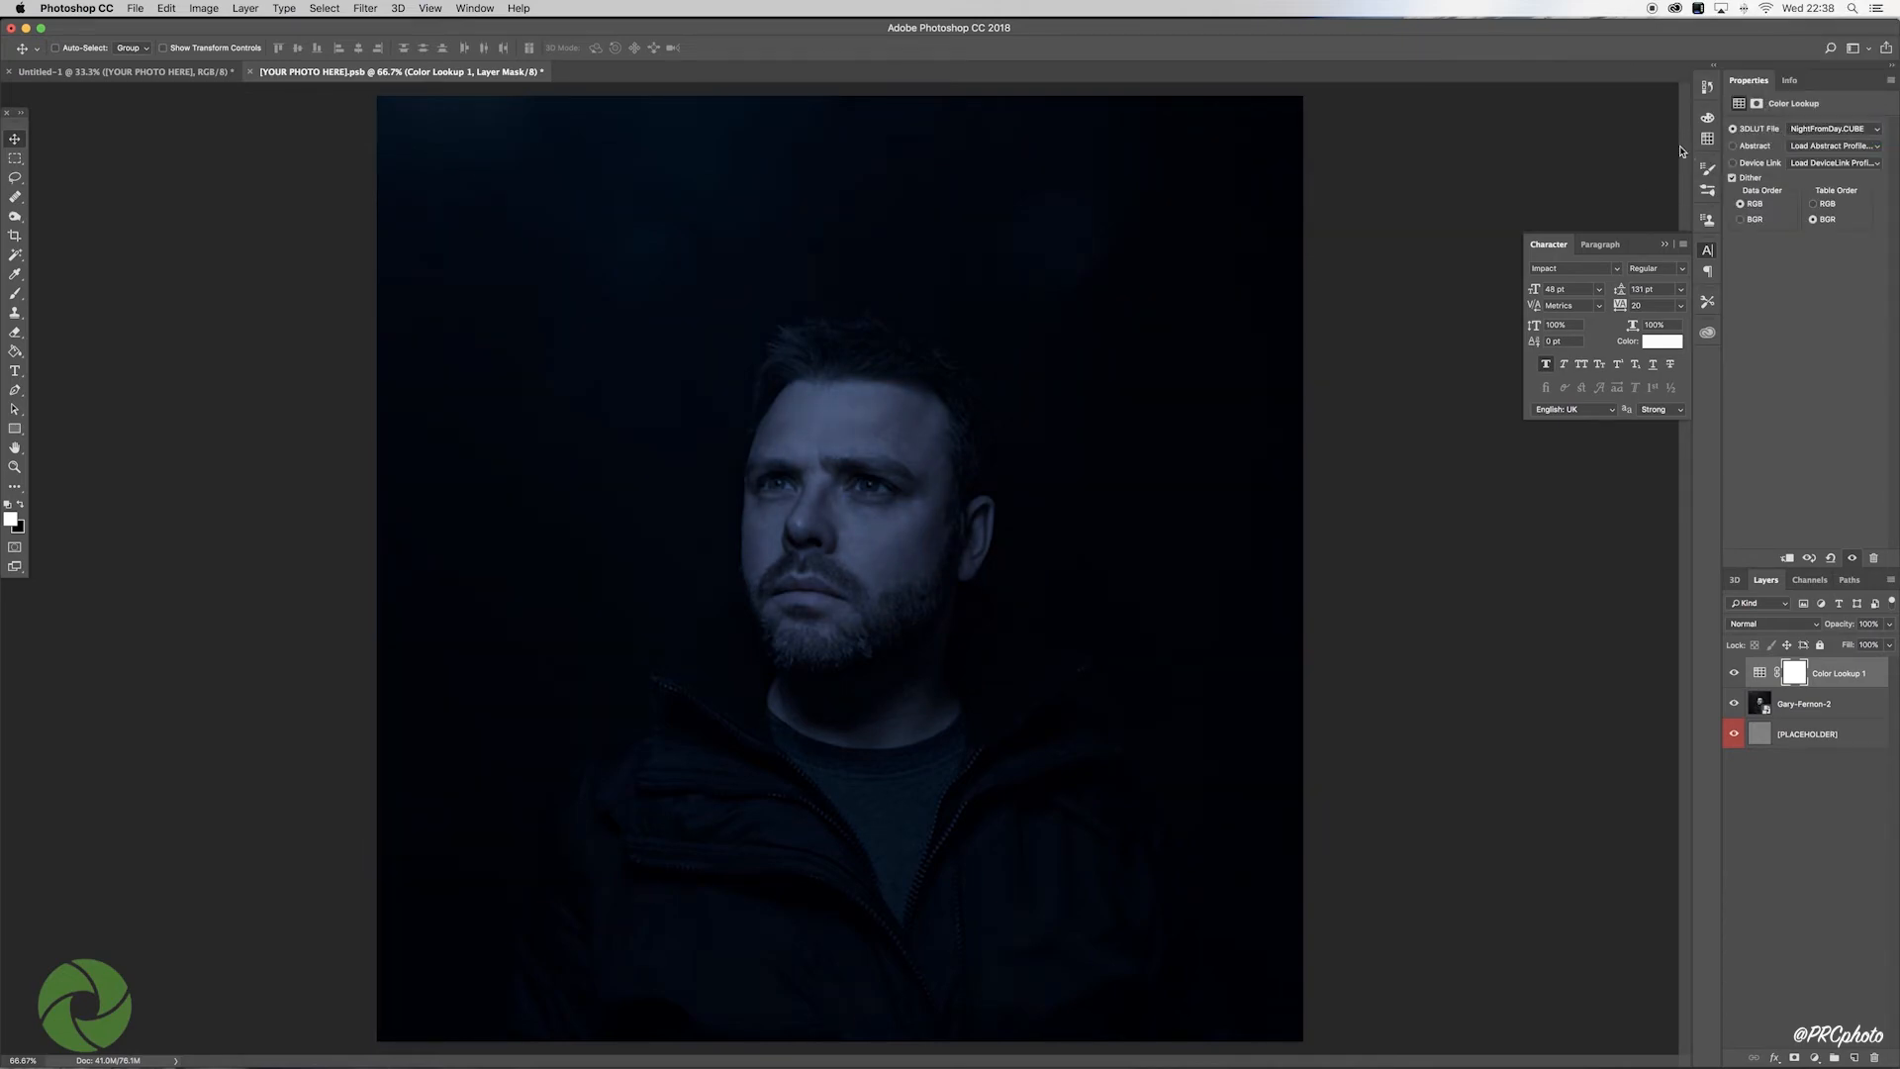
pyautogui.click(1876, 130)
pyautogui.click(1761, 142)
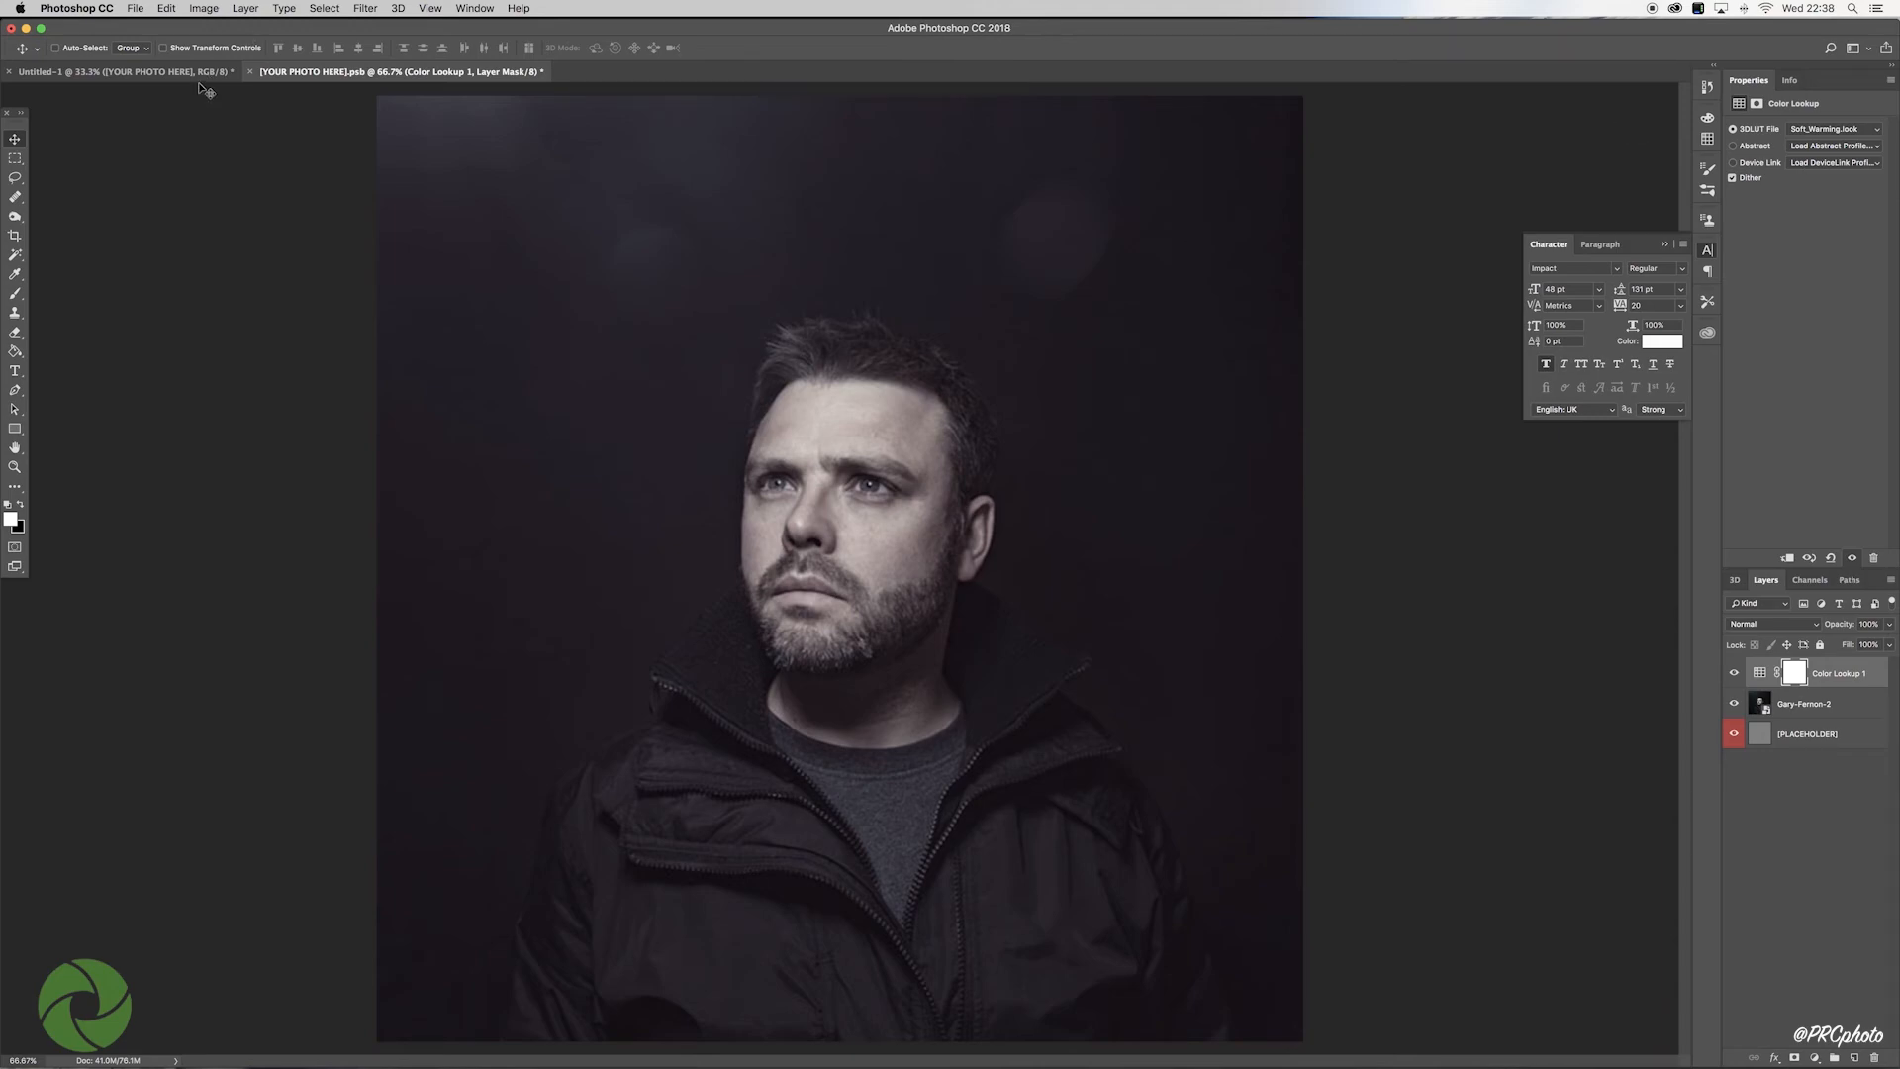
# Step: Close [YOUR PHOTO HERE].psb with its changes saved
pyautogui.click(250, 71)
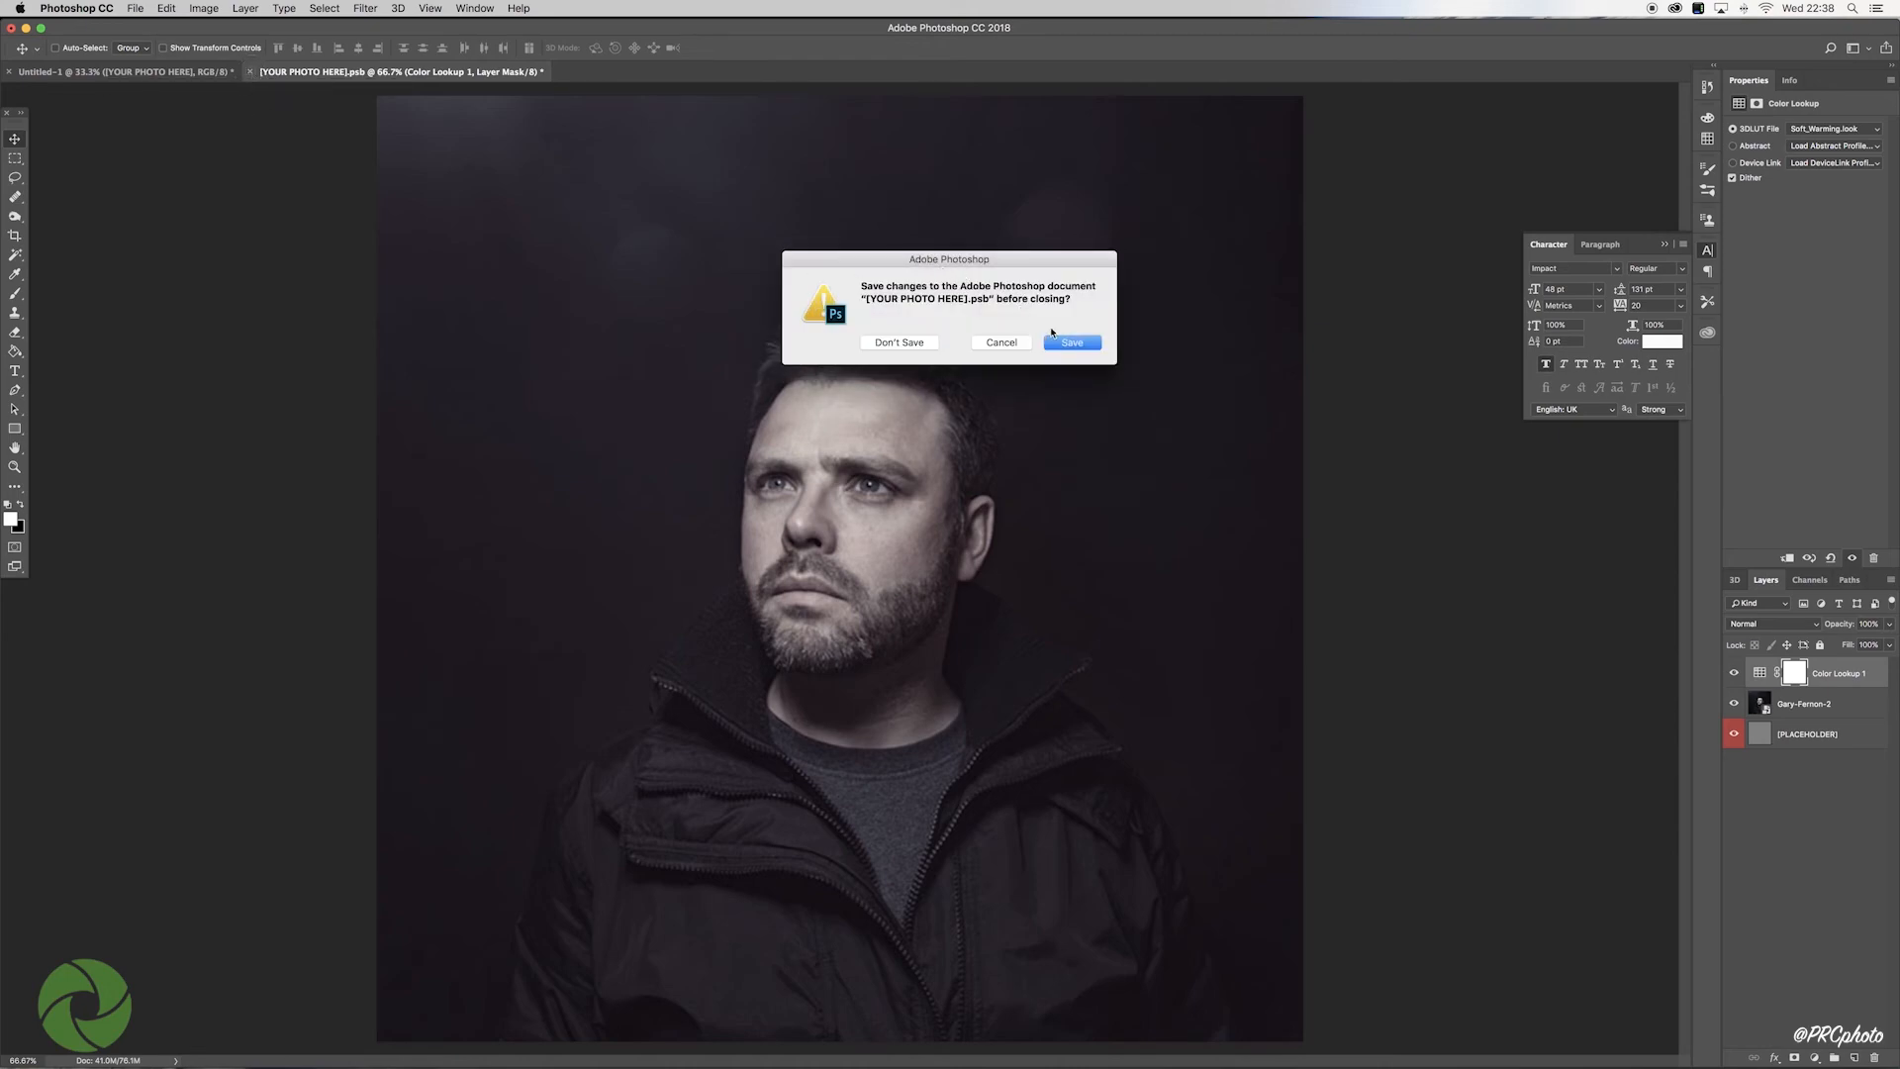
pyautogui.press('Return')
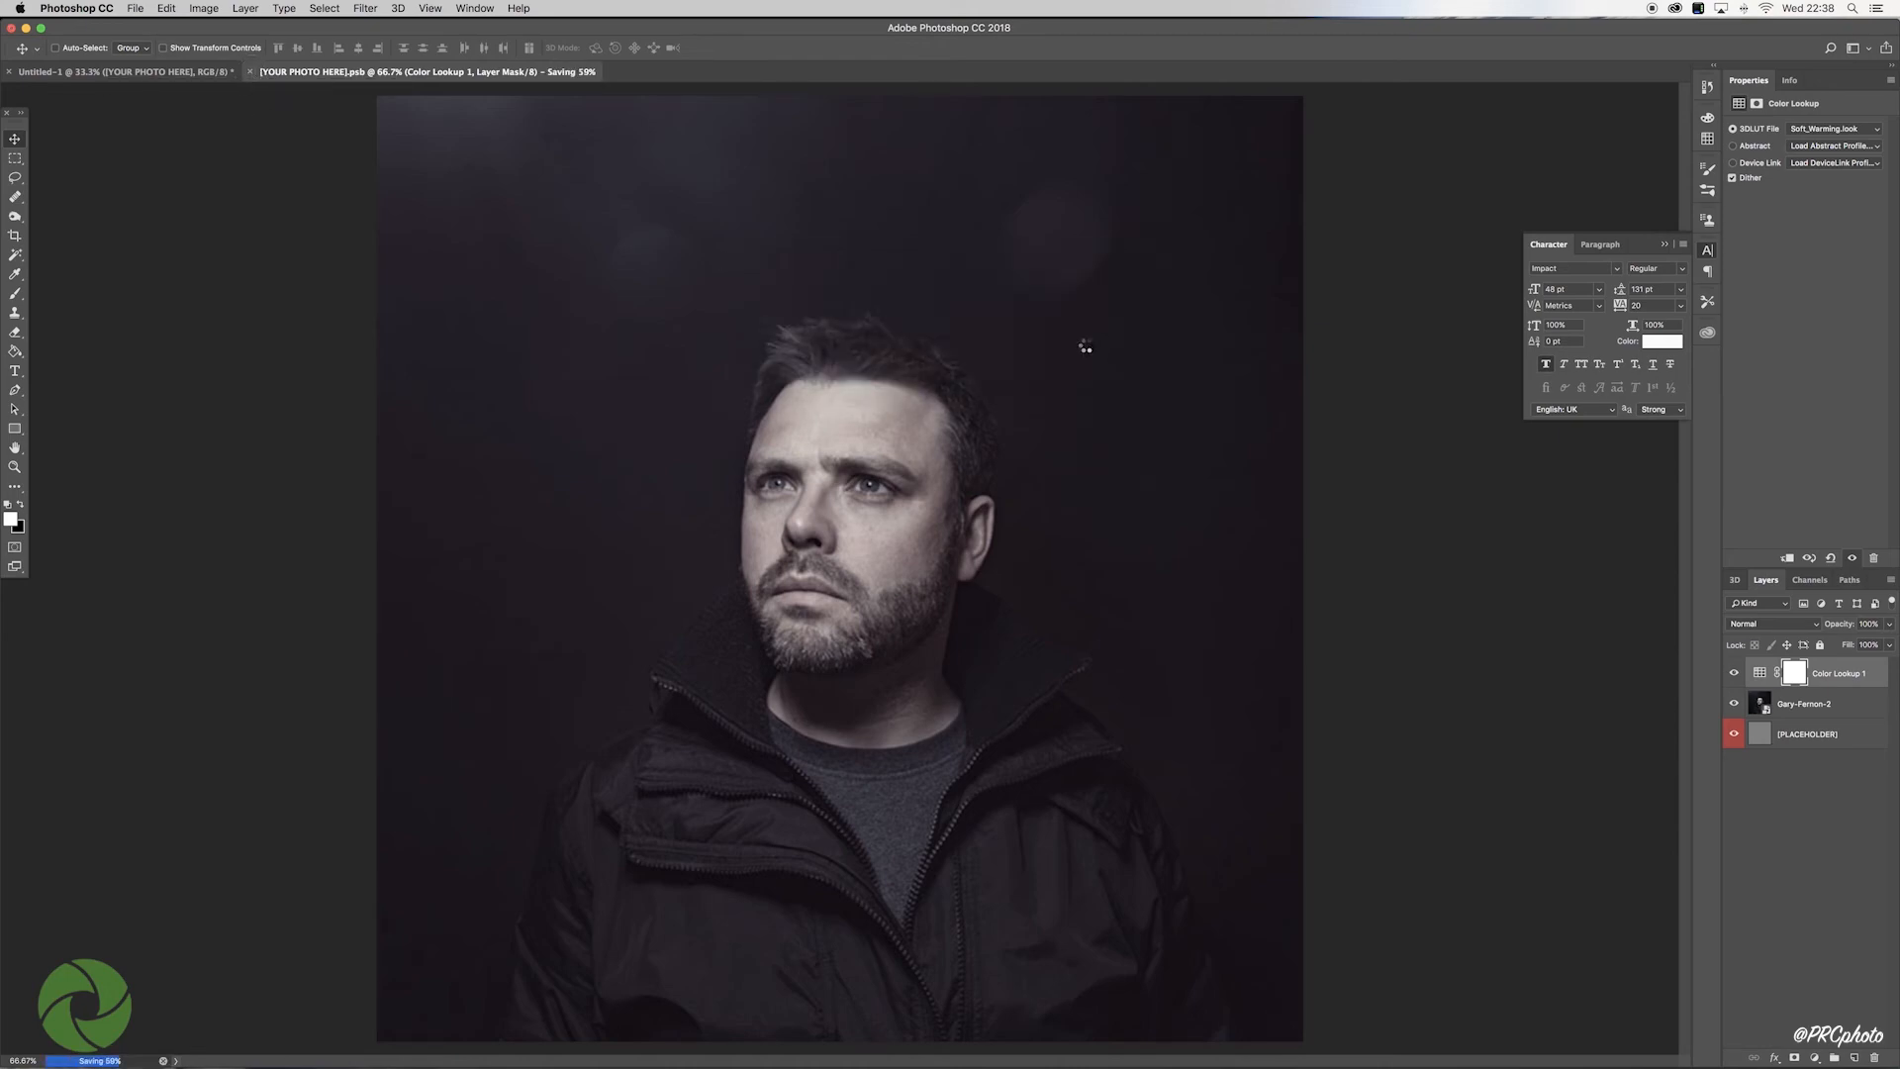